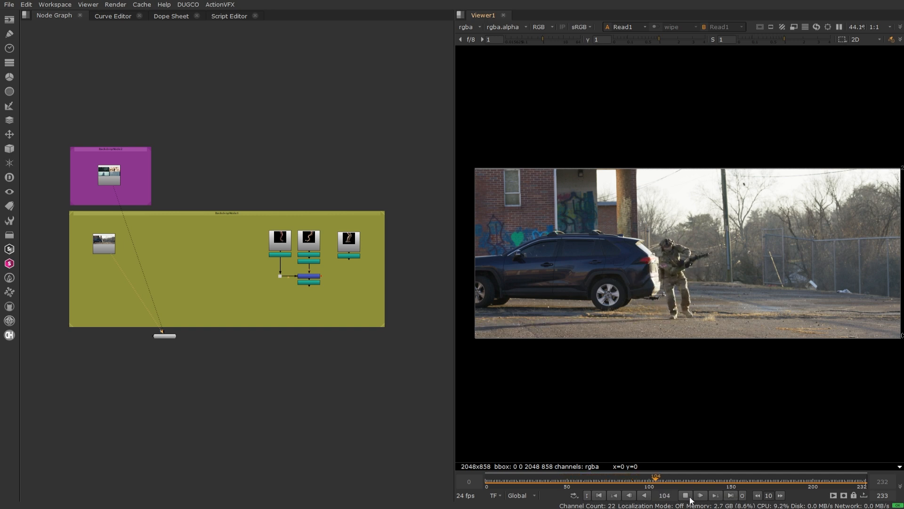
Review the soldier footage by playing it back, scrub to frame 125, and inspect the plate's Read node.
click(691, 499)
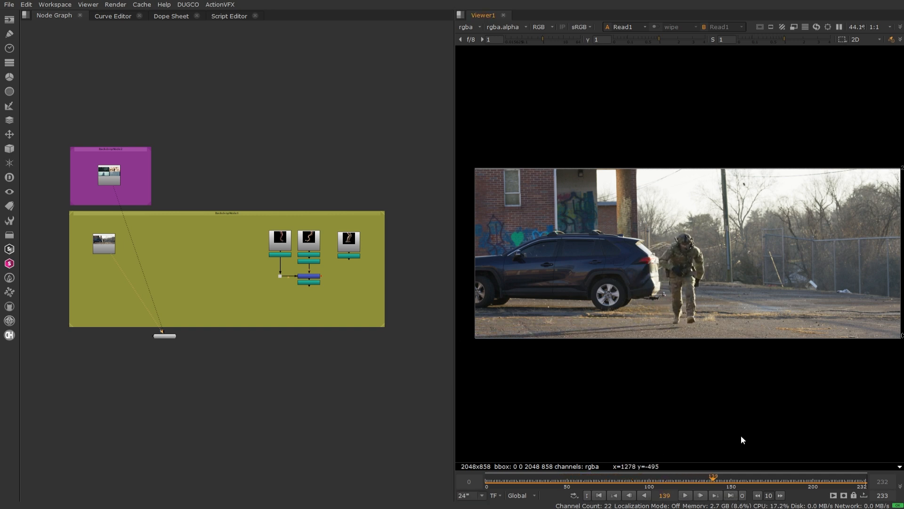
key(l)
drag(713, 481, 680, 482)
click(689, 481)
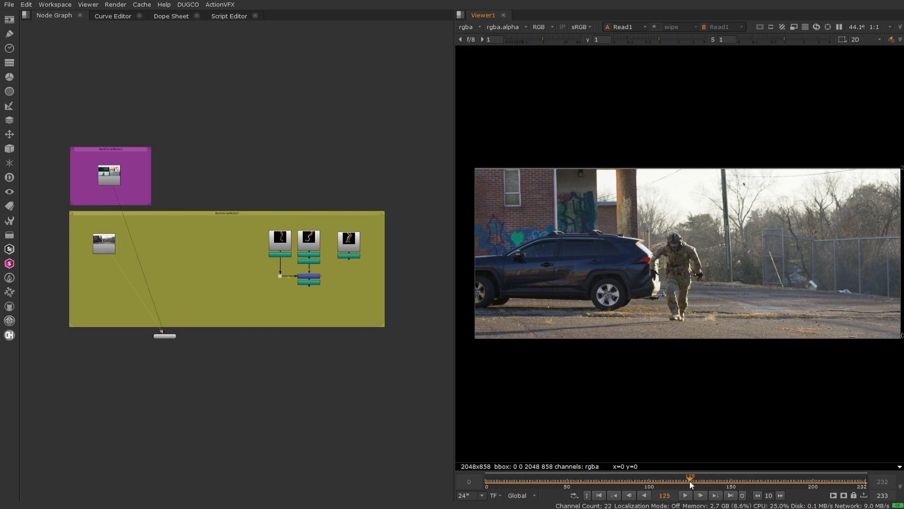
scroll(97, 242, up, 4)
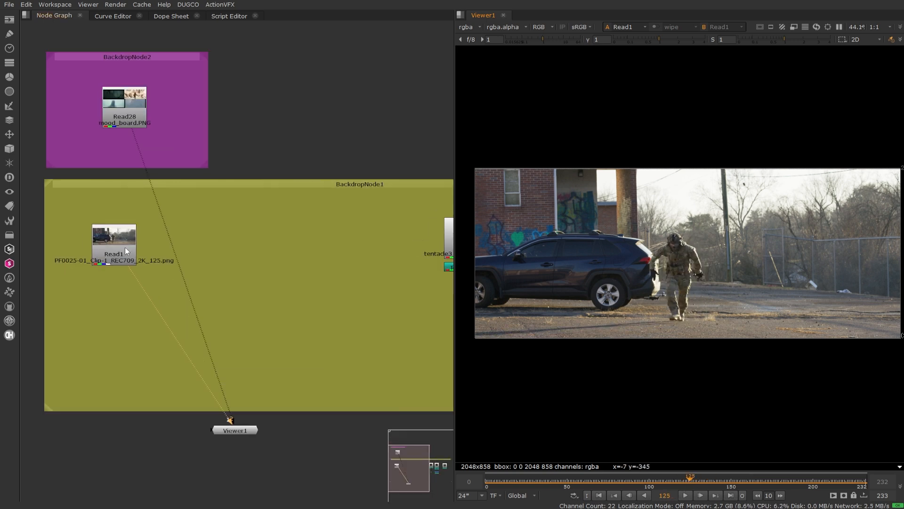
click(124, 247)
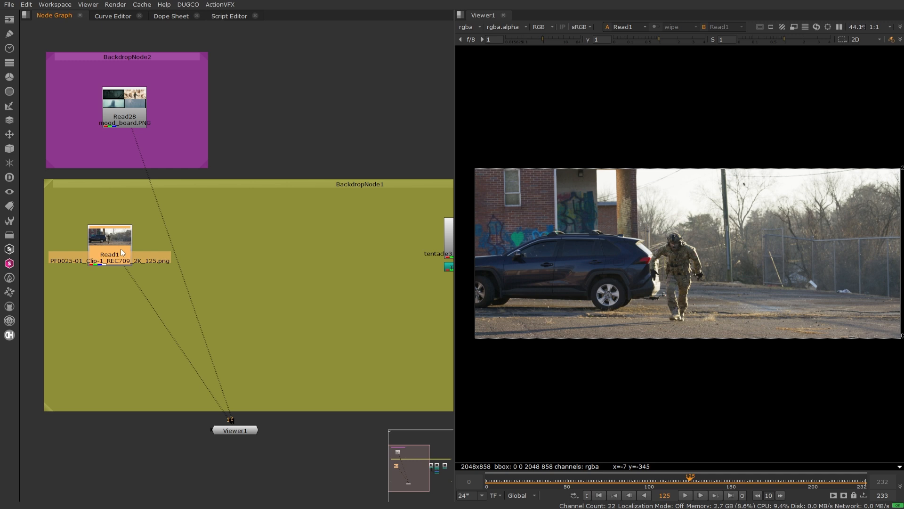
scroll(121, 248, down, 5)
scroll(193, 259, up, 3)
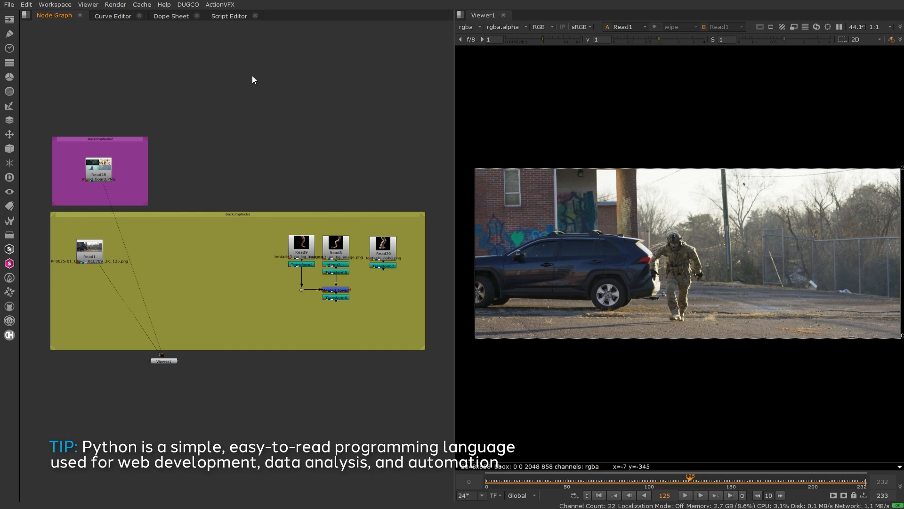
Open the ActionVFX local element library and go to the Fog category.
click(222, 5)
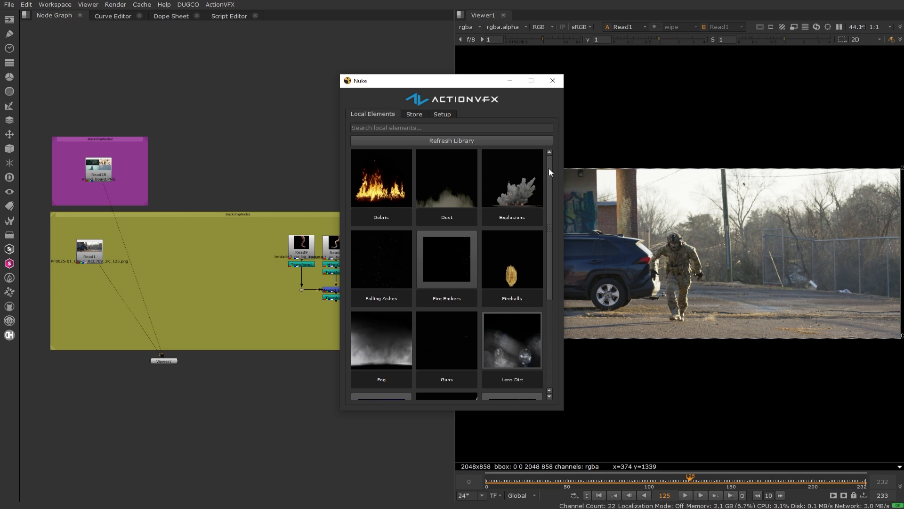
drag(549, 165, 564, 154)
click(390, 349)
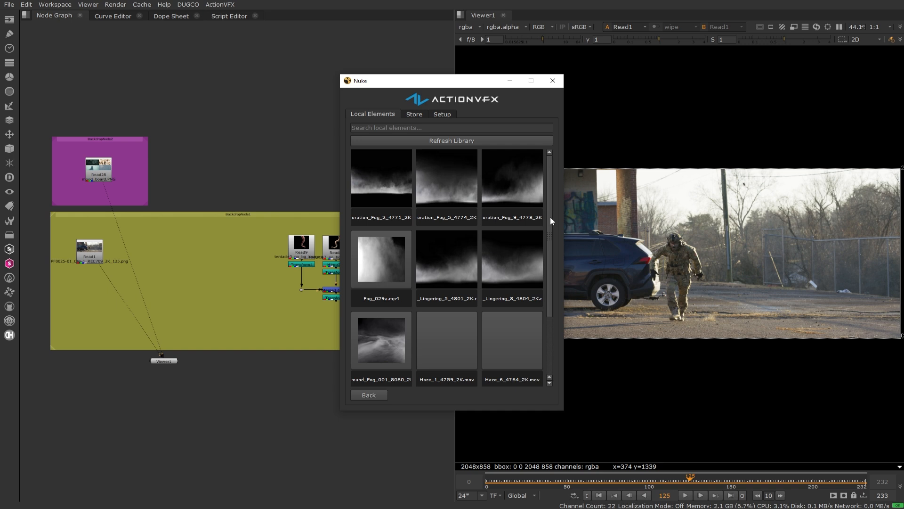
Import the Foreground_Fog_001_8080_2K.mov element into the node graph and place it above the olive backdrop.
mouse_move(550, 217)
mouse_down()
mouse_move(551, 288)
mouse_move(554, 203)
mouse_up()
scroll(463, 356, down, 2)
scroll(491, 296, up, 2)
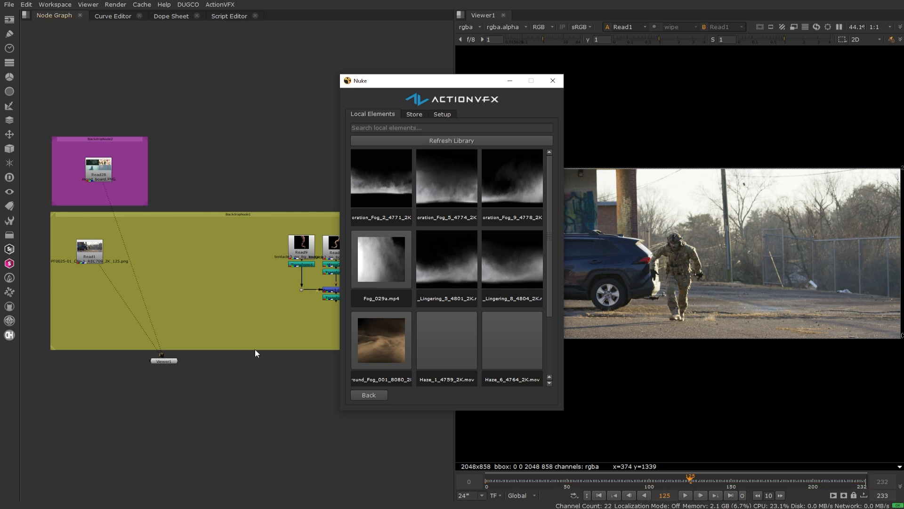
middle_drag(303, 352, 218, 365)
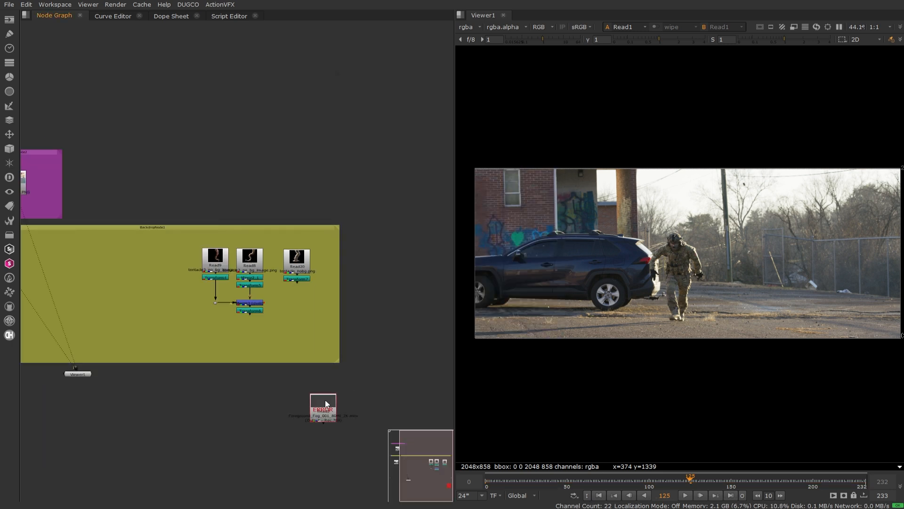
drag(91, 154, 121, 171)
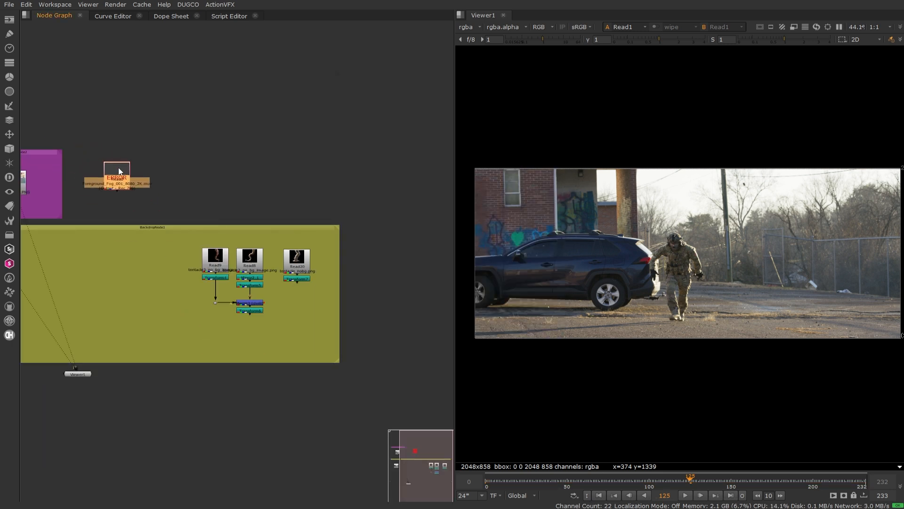
Open the fog Read node's properties and display the node in the viewer.
double_click(119, 172)
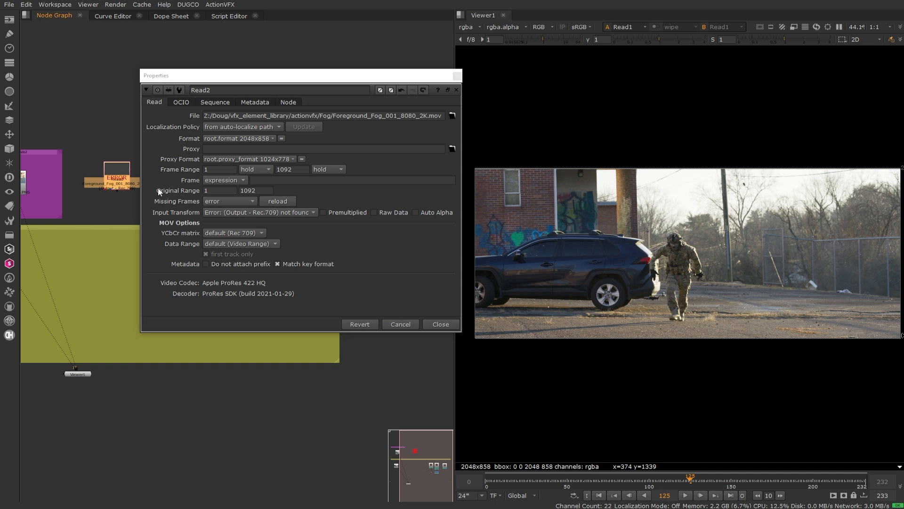
key(1)
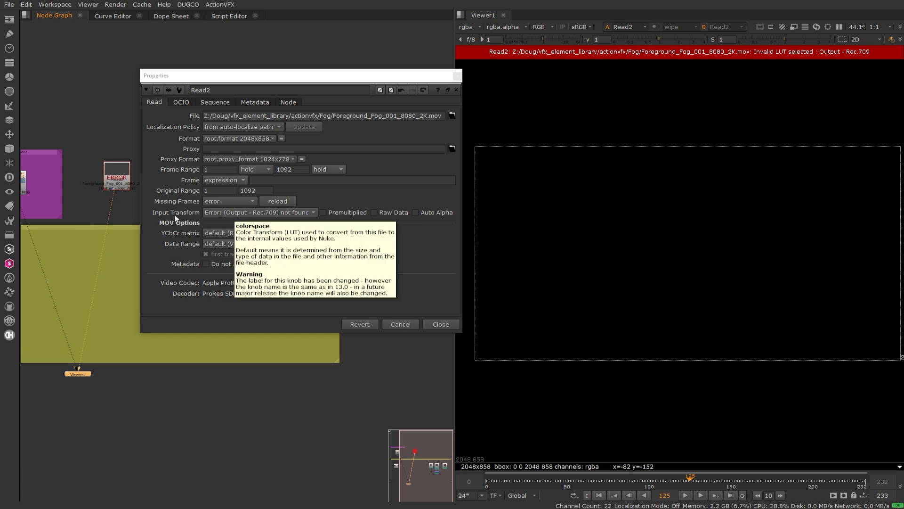
Check the input transform in the plate Read node's properties, and close them.
middle_drag(115, 147, 79, 147)
scroll(48, 233, down, 2)
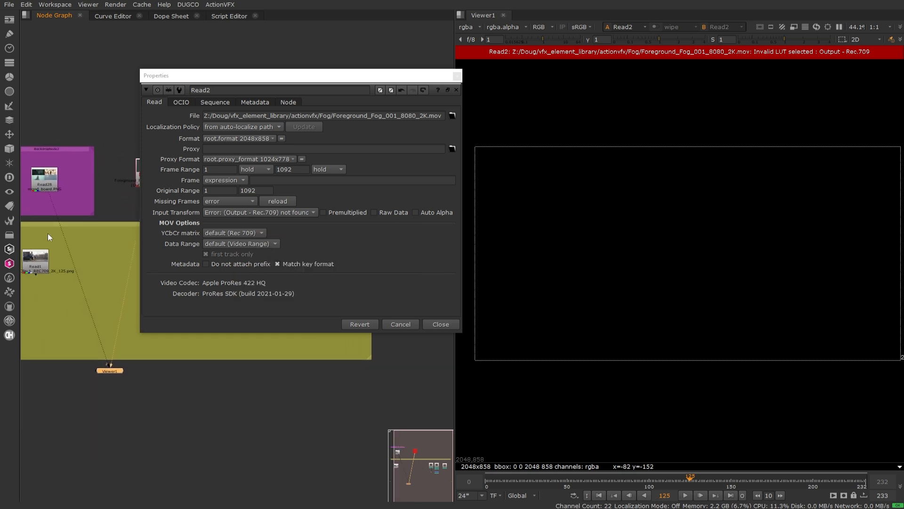
double_click(36, 259)
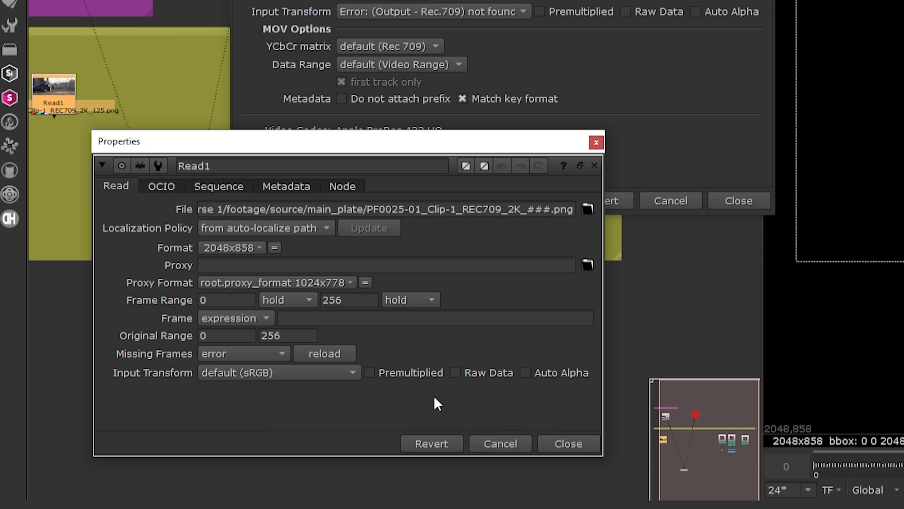
click(568, 443)
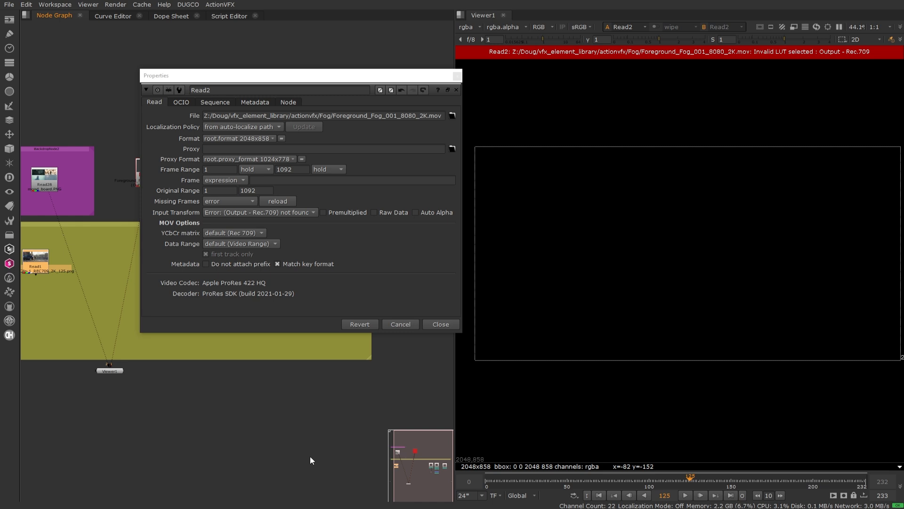
Set the fog Read node's input transform to sRGB and close its properties.
click(263, 211)
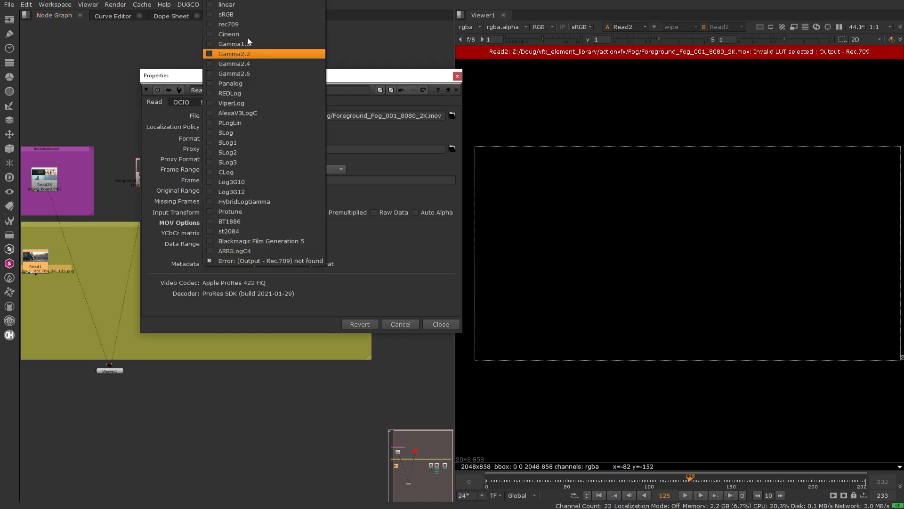
click(232, 15)
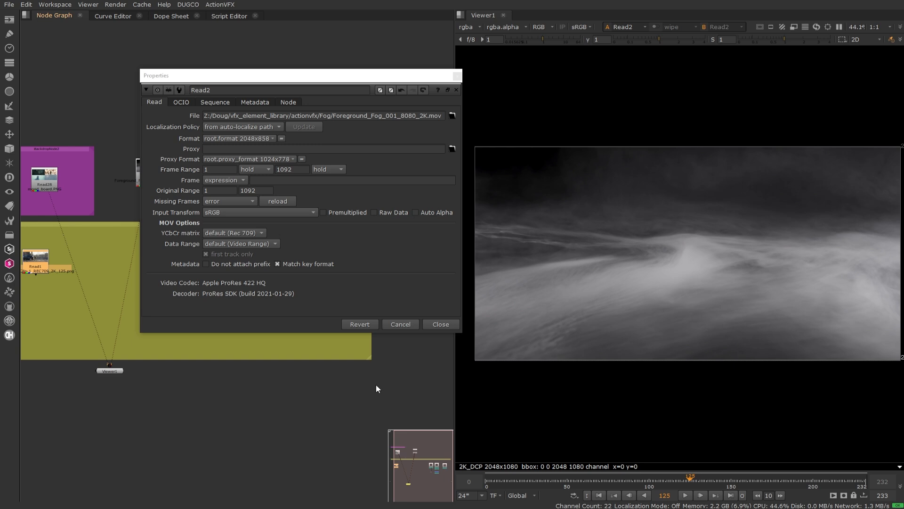
click(440, 324)
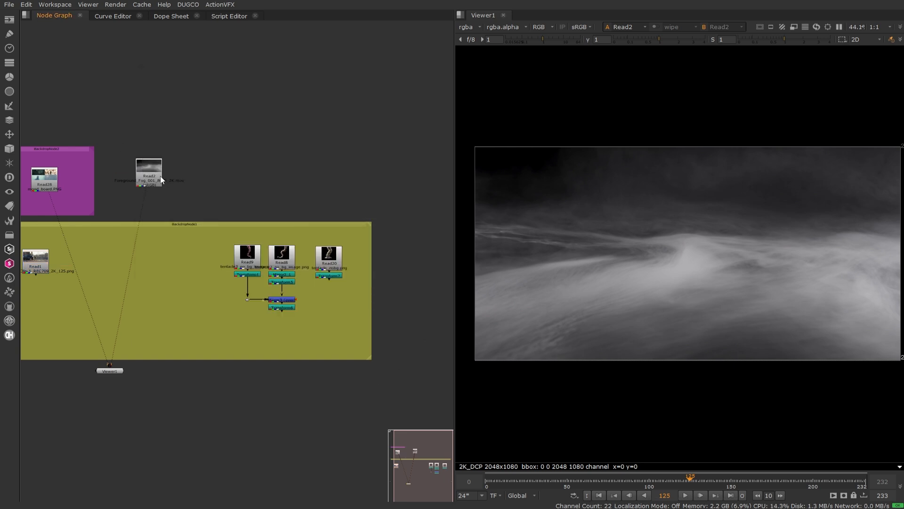
Examine the color management options in the project settings.
drag(156, 176, 155, 176)
click(344, 183)
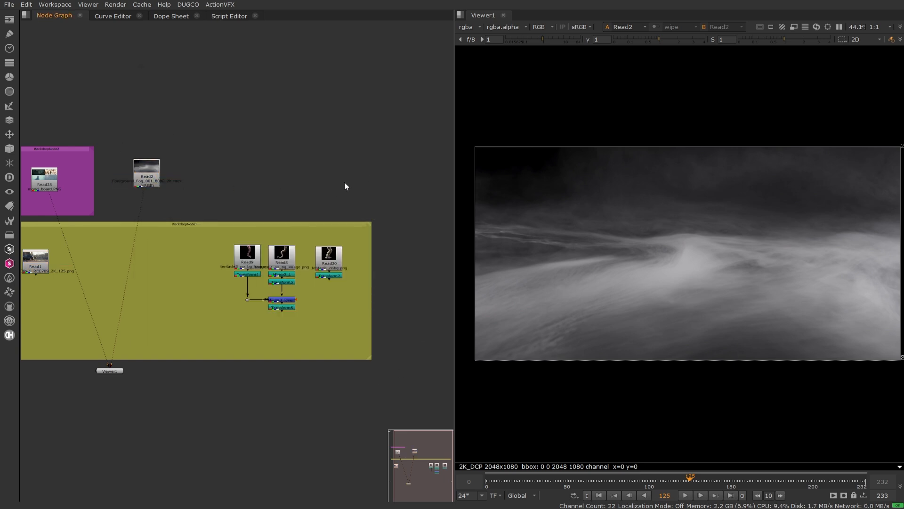
key(s)
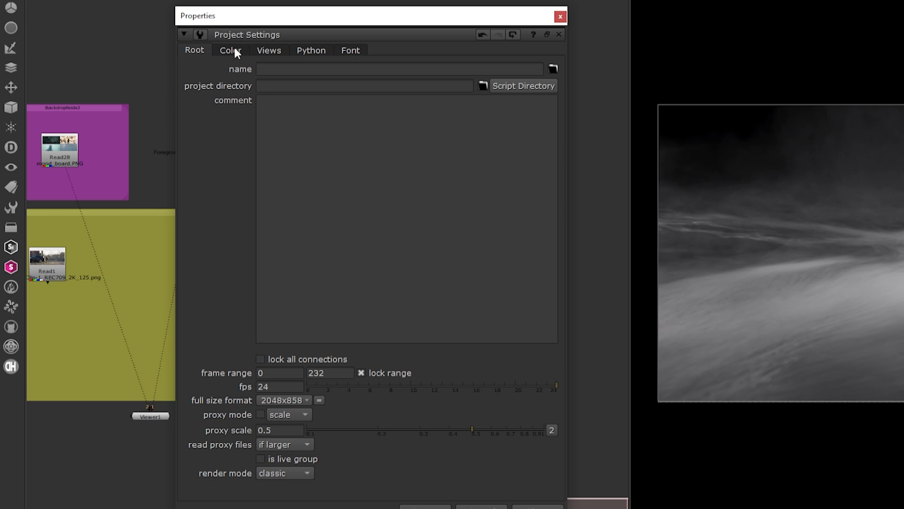
click(231, 51)
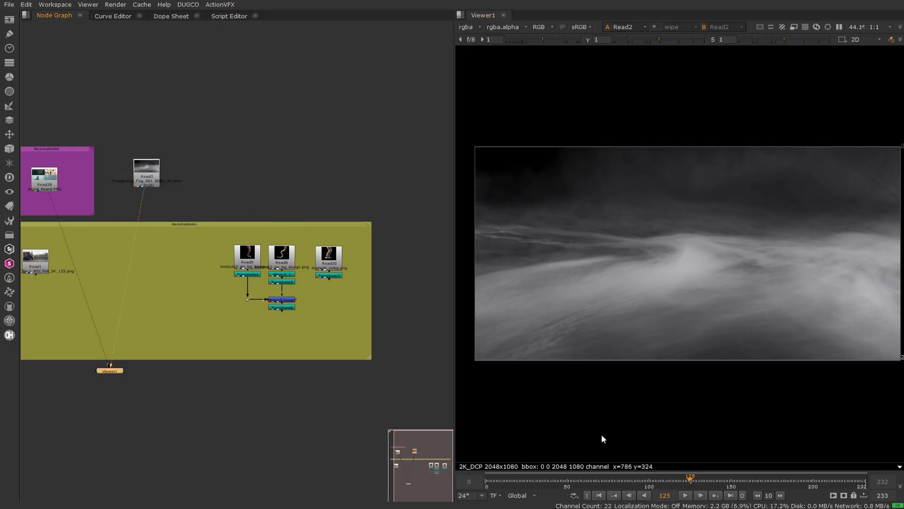
Scrub the timeline to frame 104.
click(578, 483)
drag(577, 483, 655, 481)
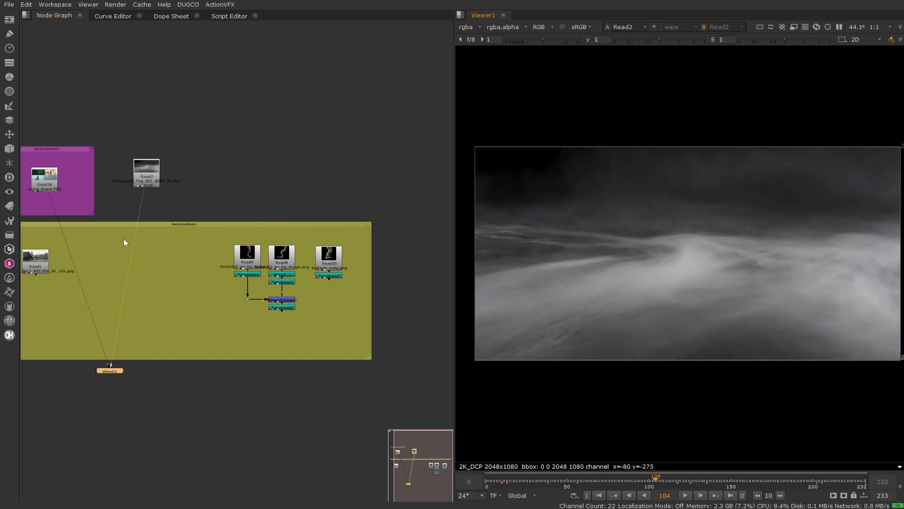
Move the plate's Read node out of the olive backdrop into the empty area to its upper right.
middle_drag(124, 239, 188, 243)
drag(103, 262, 398, 125)
middle_drag(398, 126, 279, 157)
drag(279, 157, 323, 142)
middle_drag(167, 237, 208, 243)
scroll(207, 244, down, 1)
scroll(213, 228, up, 4)
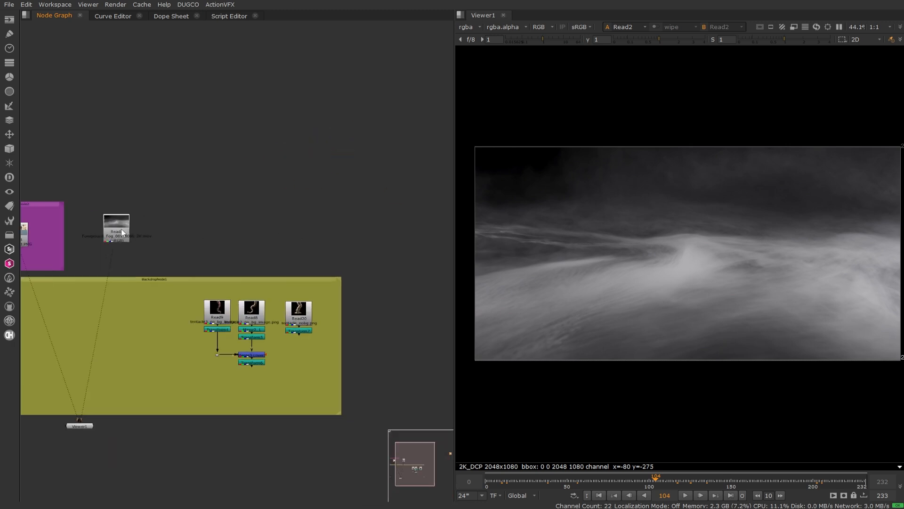
Move the fog Read node into the empty area, below and to the left of the plate's Read node.
drag(120, 228, 346, 229)
middle_drag(345, 229, 71, 199)
drag(71, 198, 309, 205)
scroll(335, 194, up, 3)
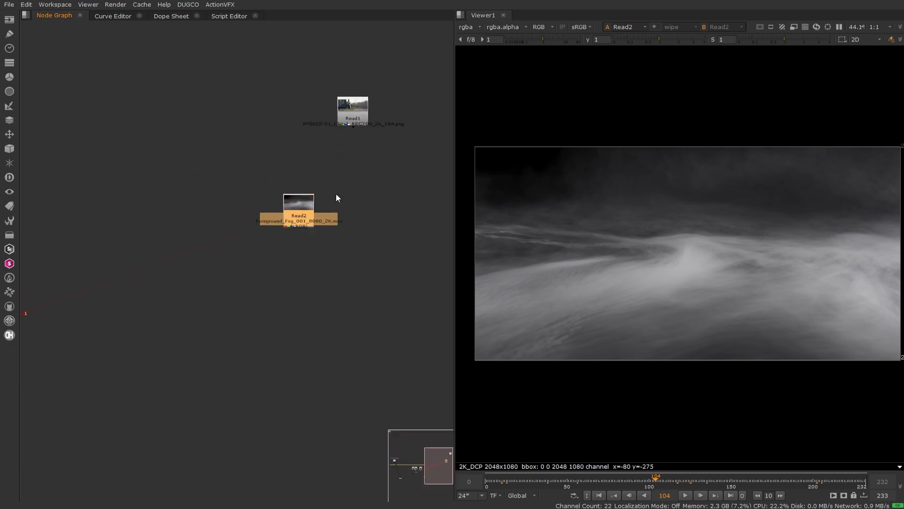
middle_drag(372, 196, 318, 228)
Add a Merge node below the plate's Read node and connect its A input to the fog Read node.
click(319, 229)
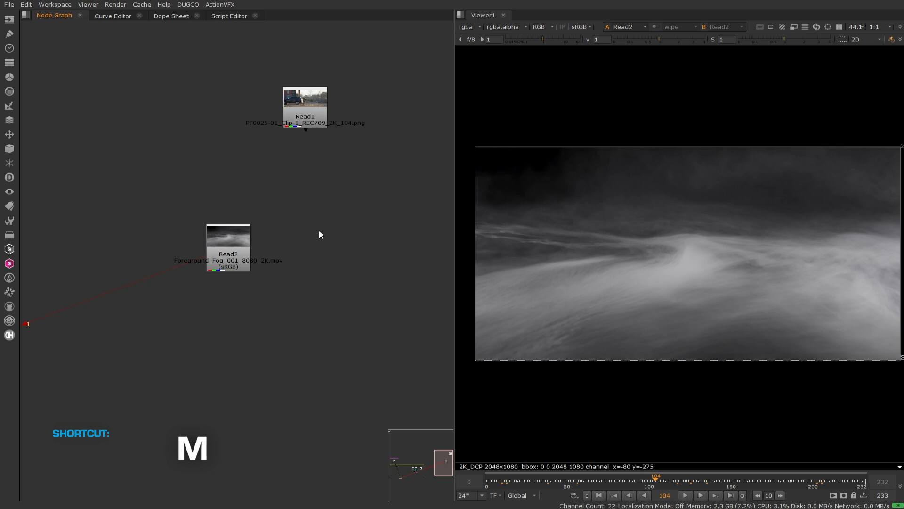
key(m)
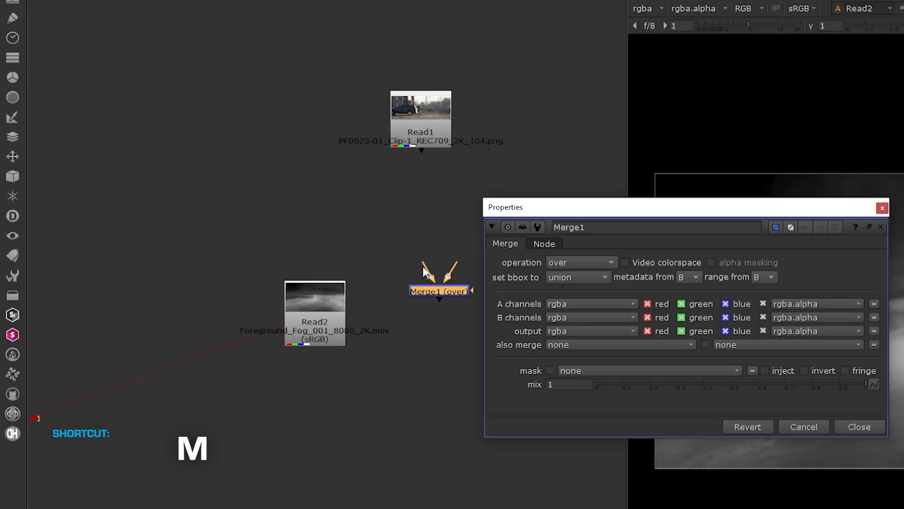
drag(423, 266, 324, 309)
drag(450, 299, 439, 321)
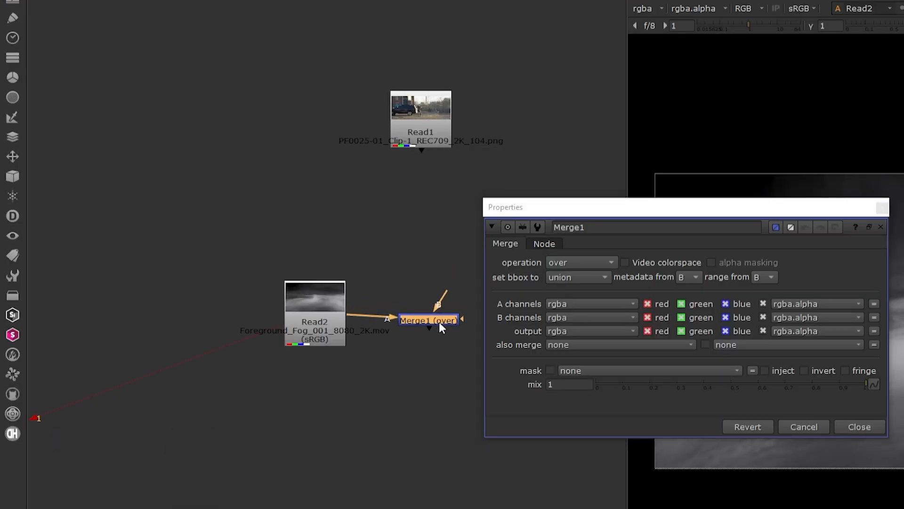
Connect the Merge node's B input to the plate's Read node and arrange the nodes so the connections run straight.
click(435, 266)
click(437, 314)
click(421, 273)
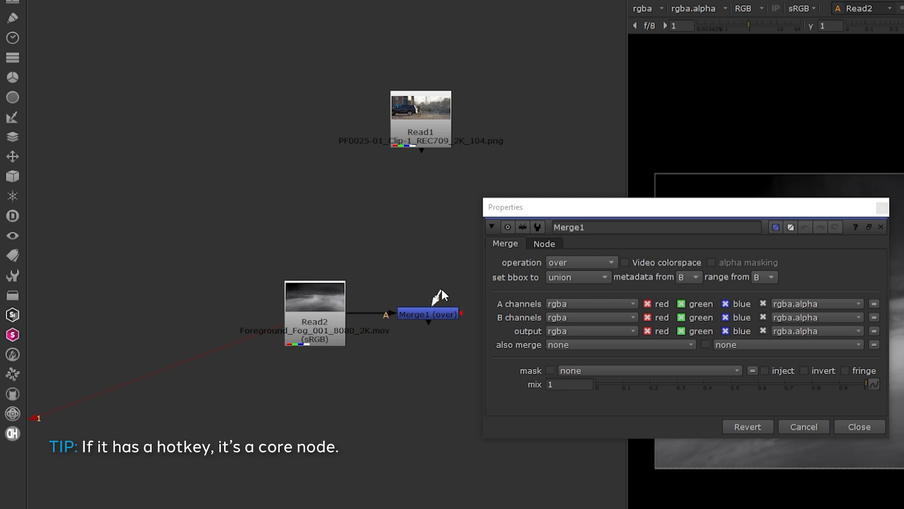
drag(443, 289, 376, 277)
drag(359, 313, 307, 317)
drag(411, 315, 404, 315)
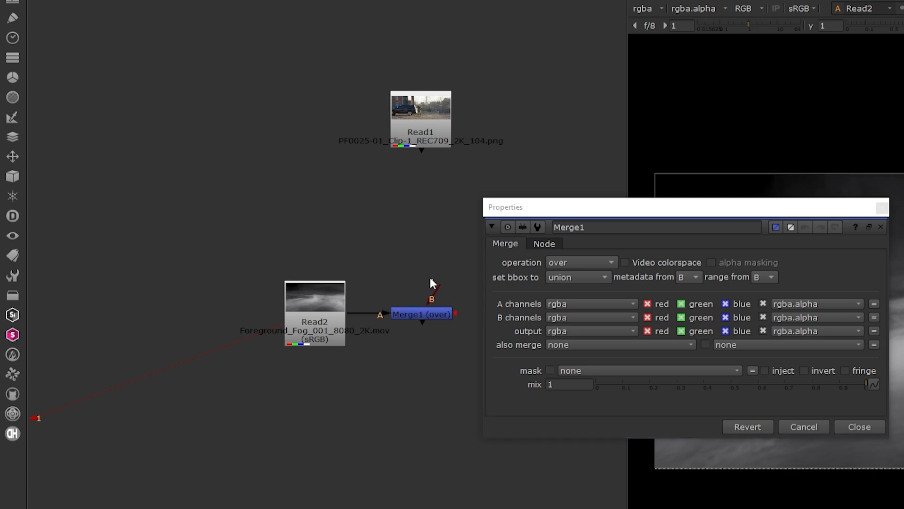
drag(438, 289, 423, 127)
drag(304, 314, 292, 315)
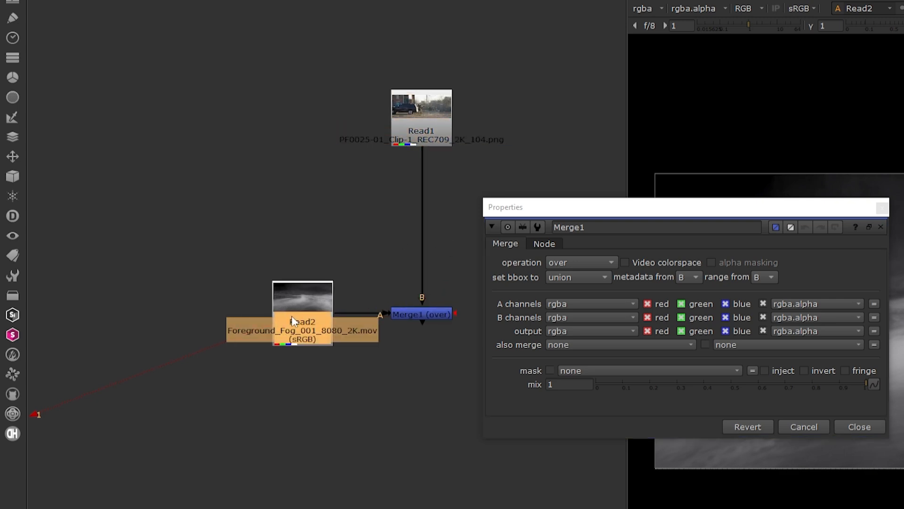
click(385, 328)
scroll(415, 336, up, 2)
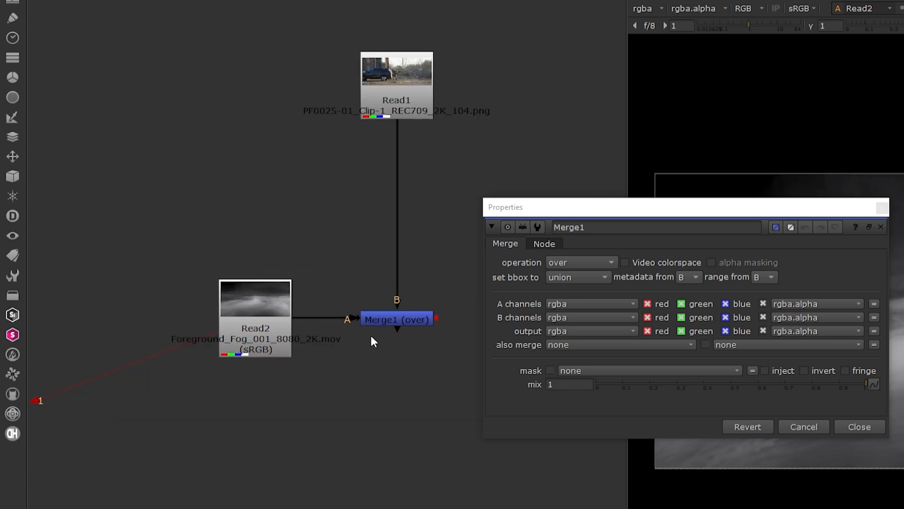
middle_drag(370, 334, 343, 330)
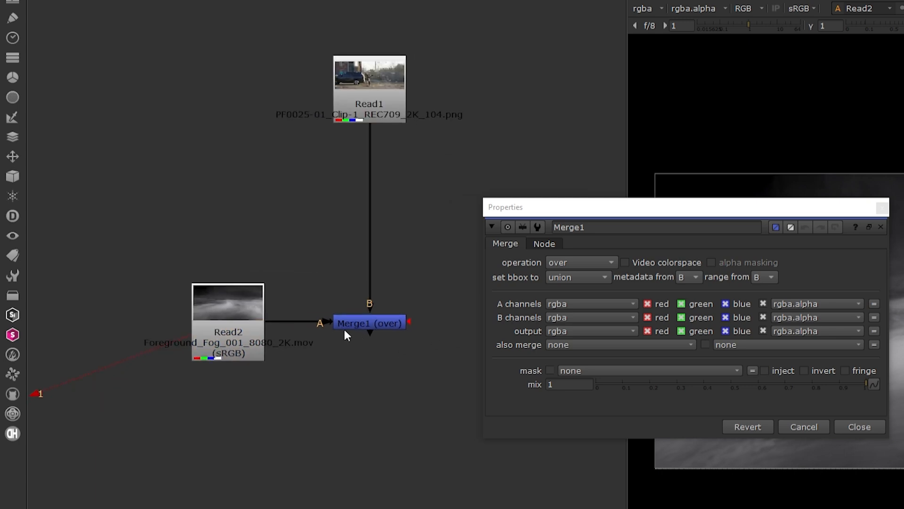
Display the Merge node's output in the viewer and close the Merge properties.
click(583, 264)
click(392, 346)
click(374, 325)
key(1)
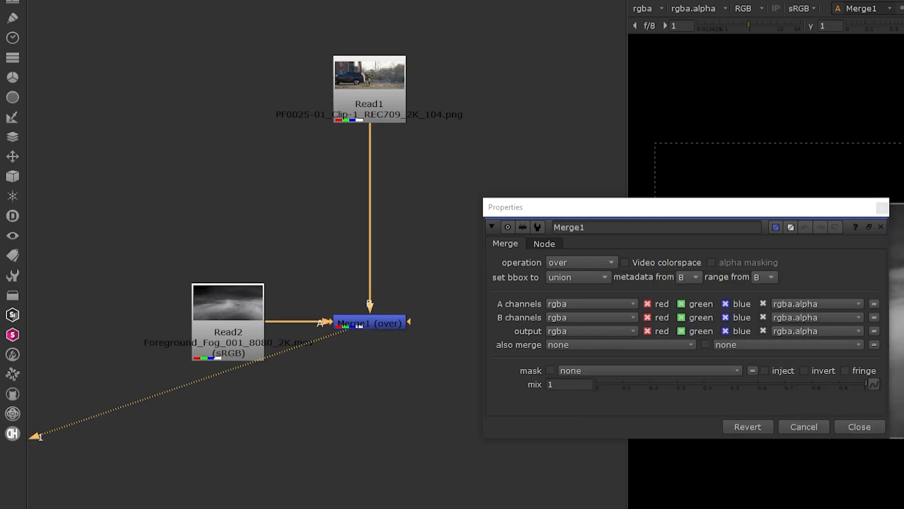
drag(801, 207, 412, 245)
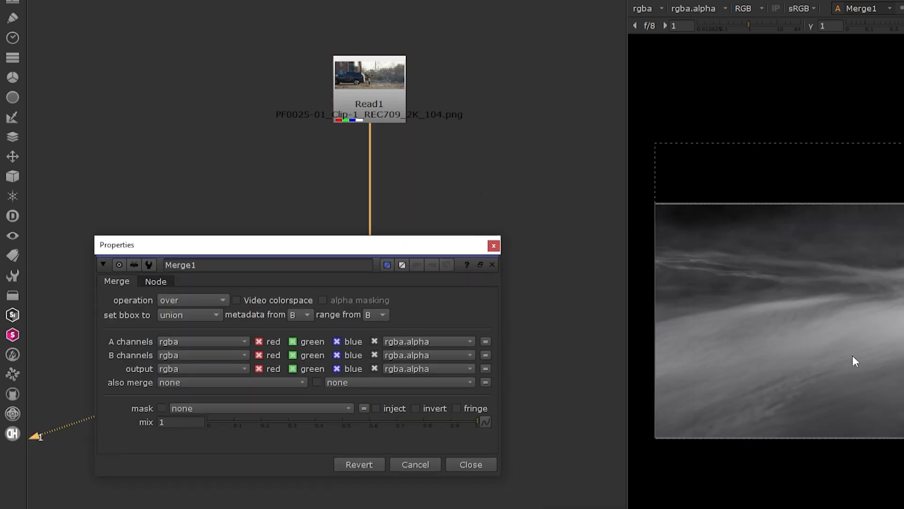
scroll(853, 355, down, 1)
click(487, 465)
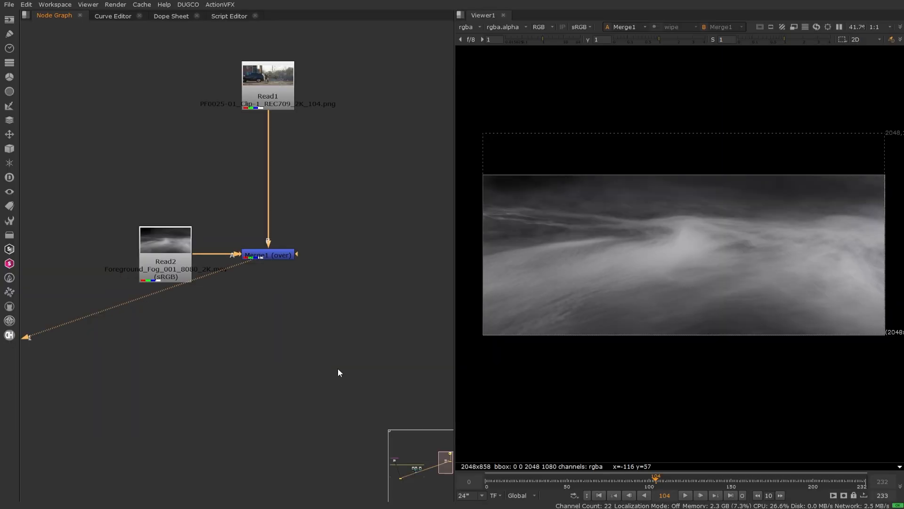
Display the fog Read node in the viewer and check its alpha channel against its RGB image.
click(149, 256)
key(1)
key(a)
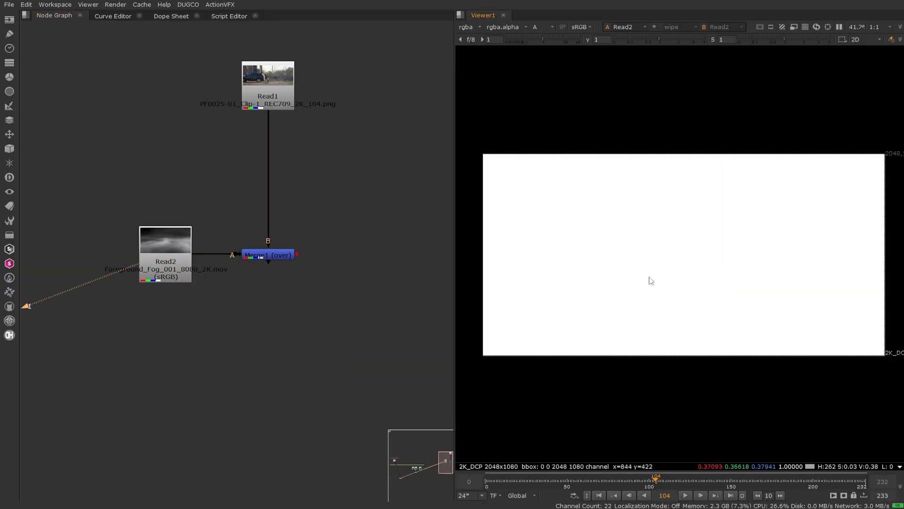
key(a)
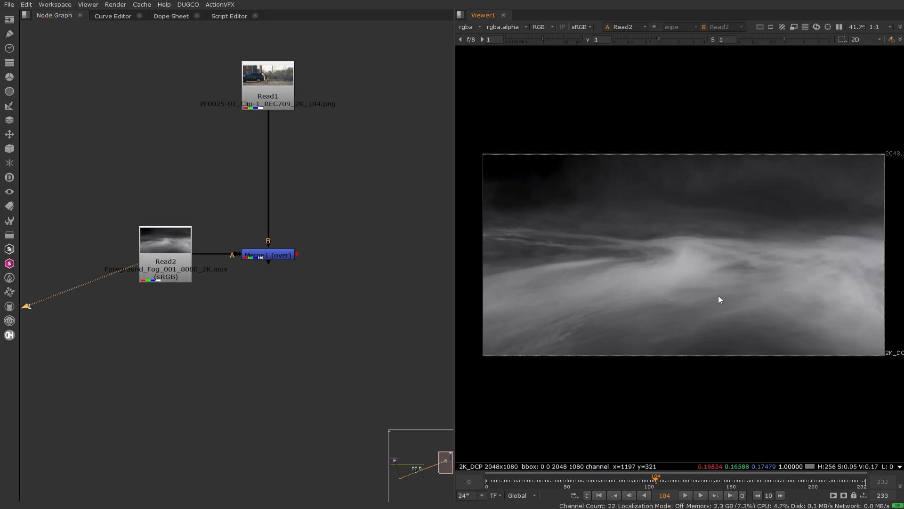
key(a)
key(a)
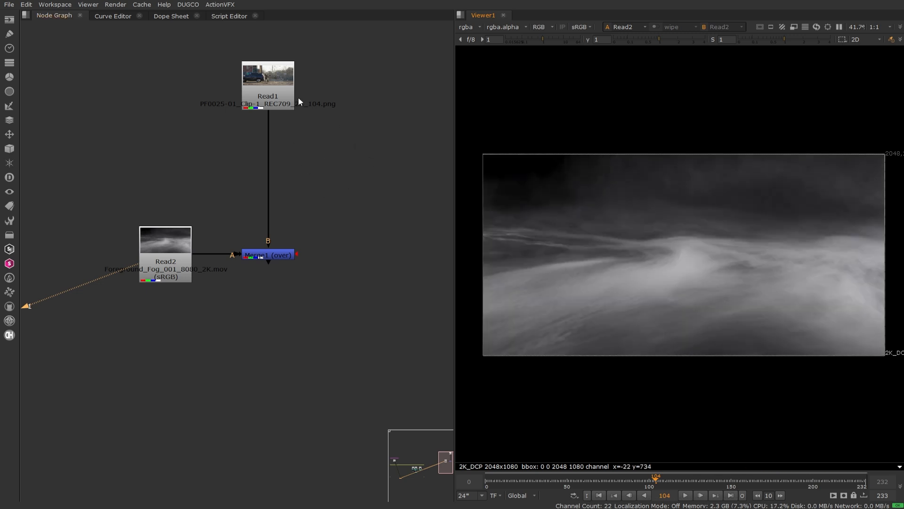
Display the plate's Read node in the viewer, check its alpha channel and return to RGB.
click(287, 96)
key(1)
key(a)
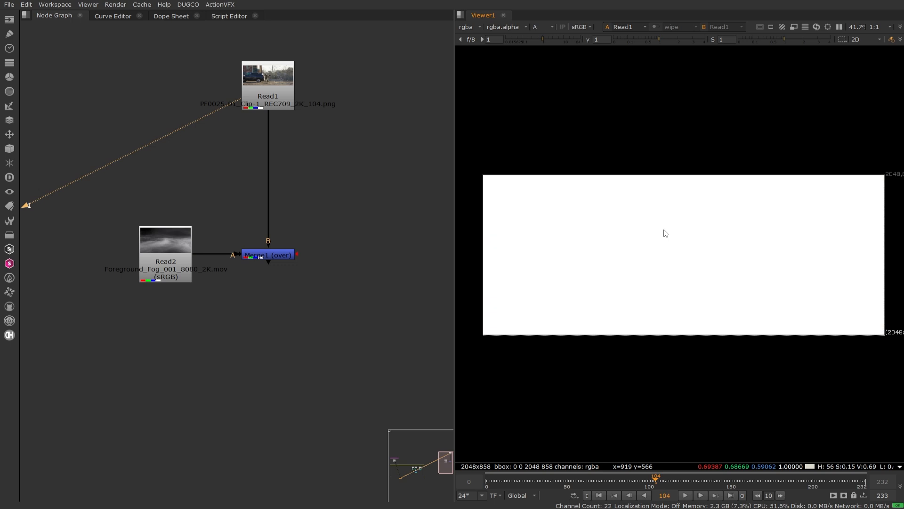
key(a)
Display the Merge node's output in the viewer and set its operation to screen.
click(282, 255)
key(1)
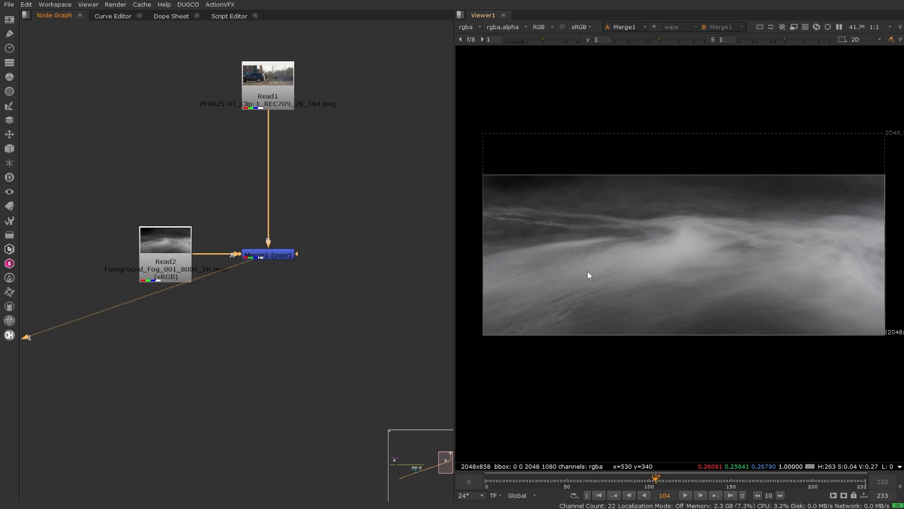
double_click(273, 253)
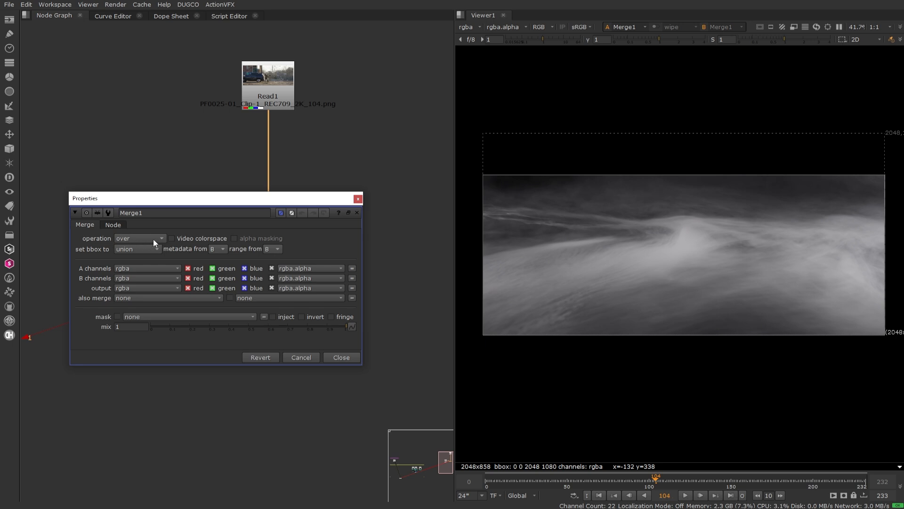
click(154, 239)
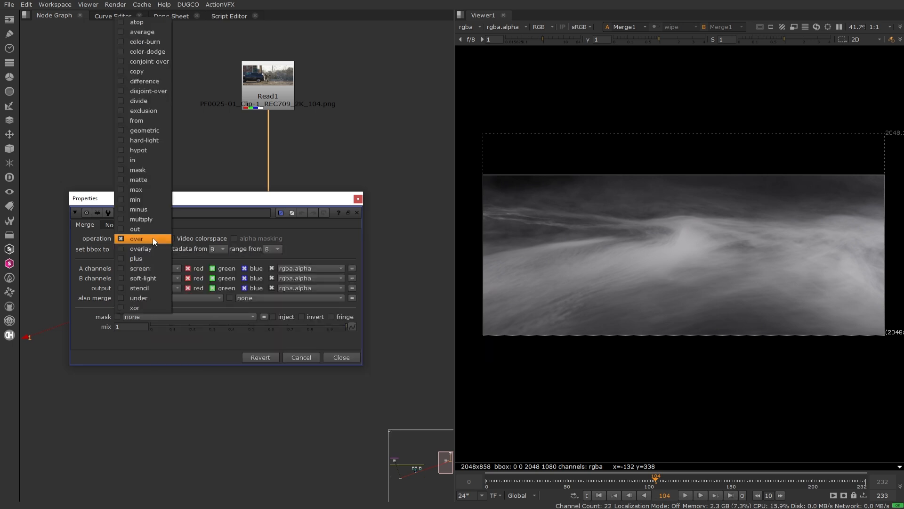
click(147, 267)
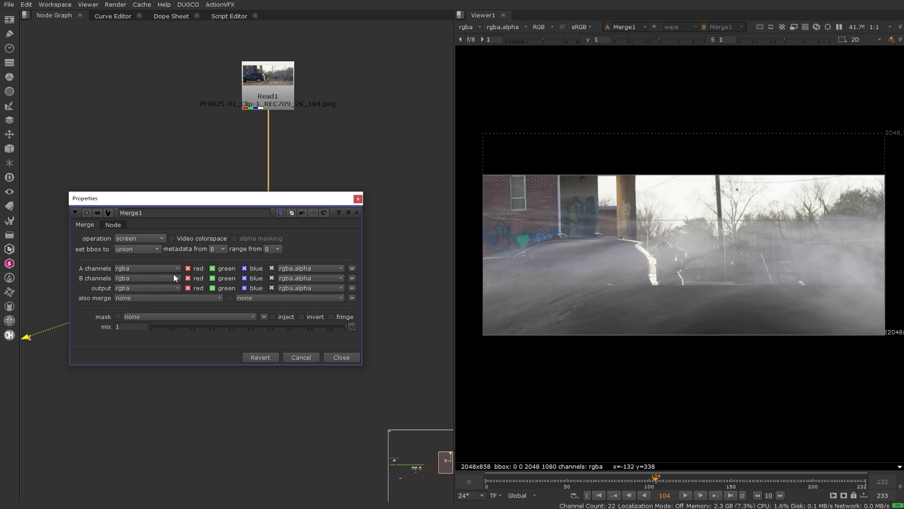
click(342, 357)
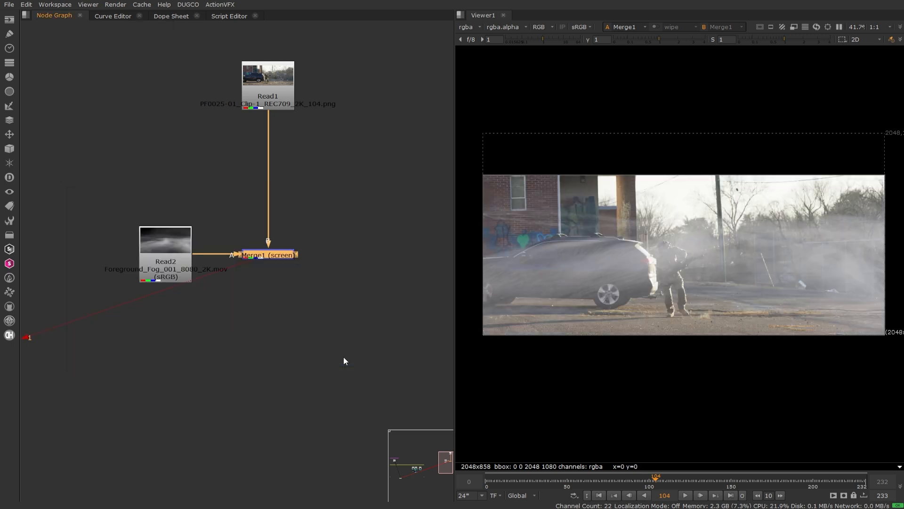
click(269, 282)
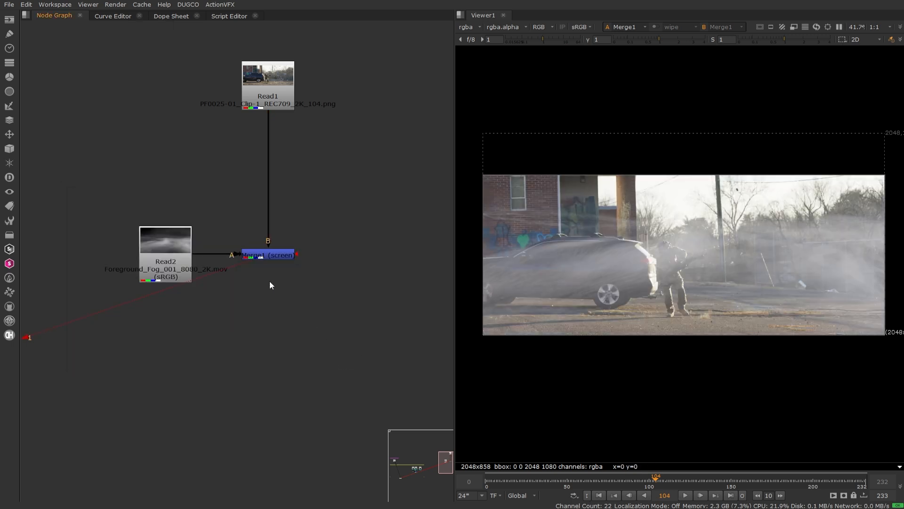
Try the plus operation on the Merge node for comparison and set it back to screen.
double_click(276, 256)
click(141, 238)
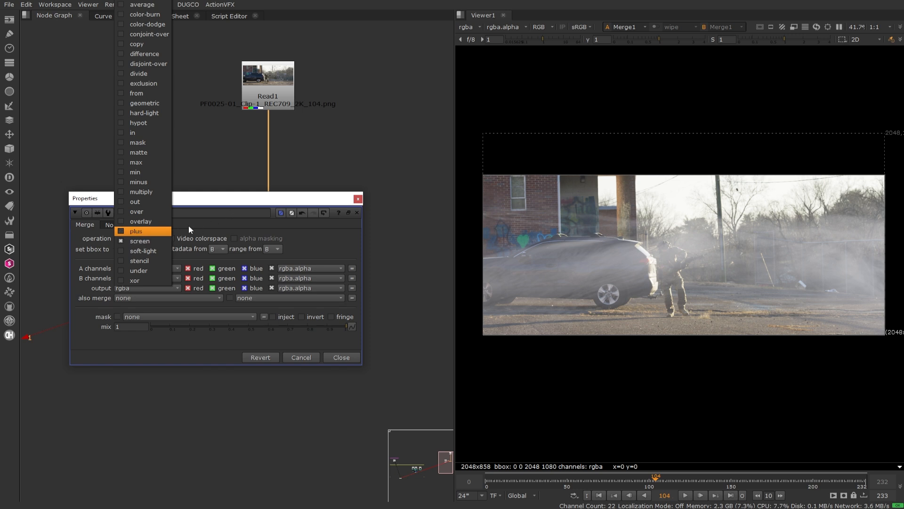
click(199, 196)
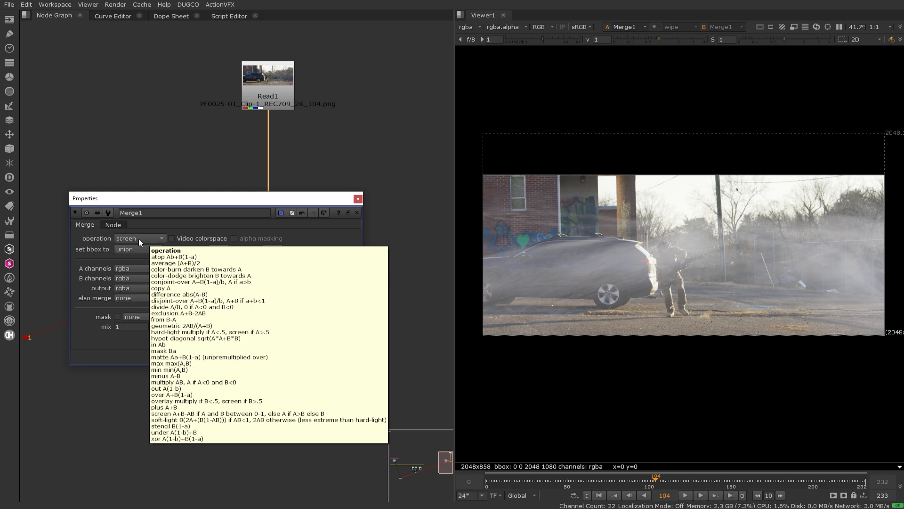
click(138, 239)
click(137, 230)
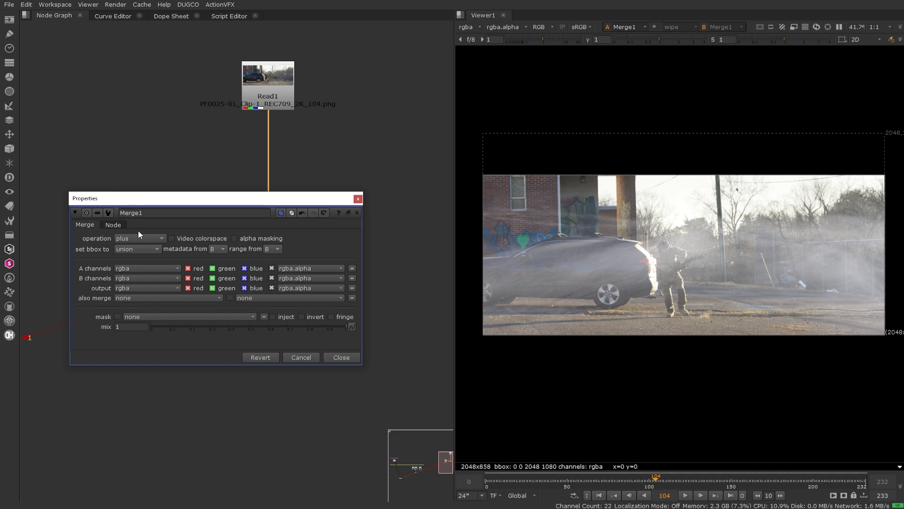
click(135, 237)
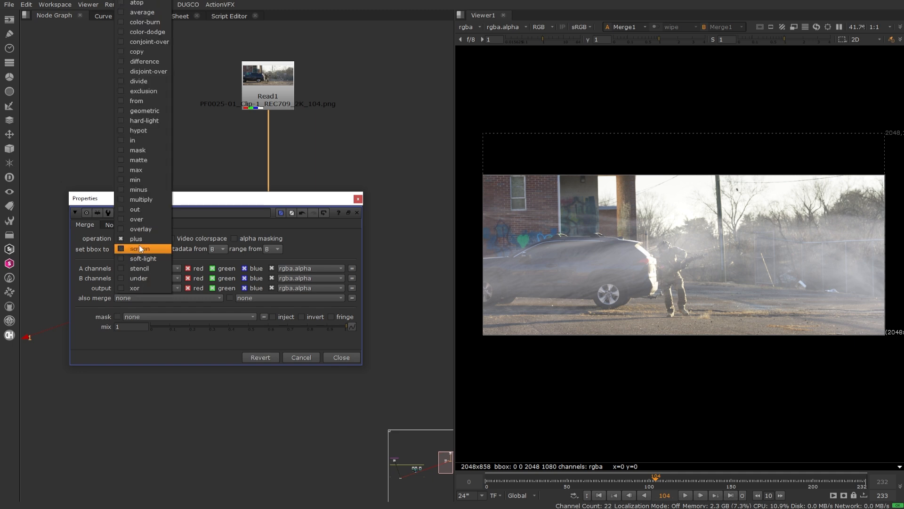
click(139, 244)
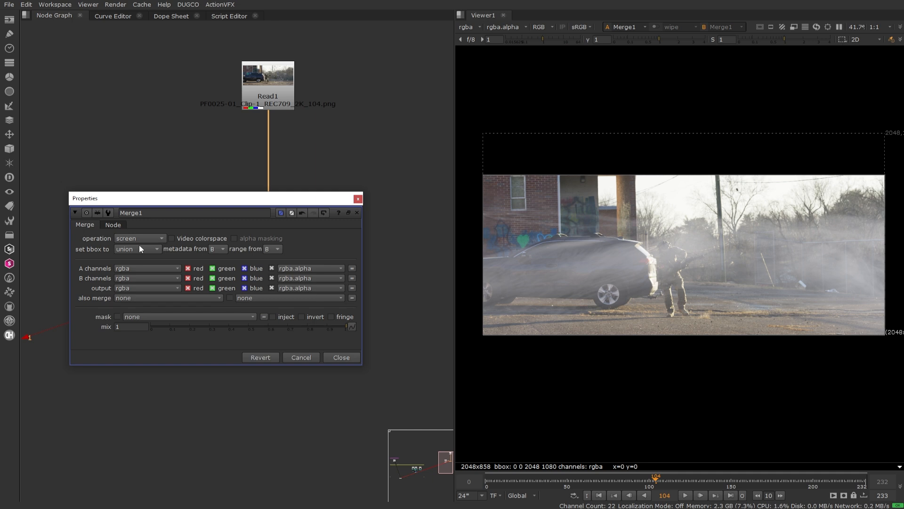
click(341, 357)
click(341, 360)
click(271, 256)
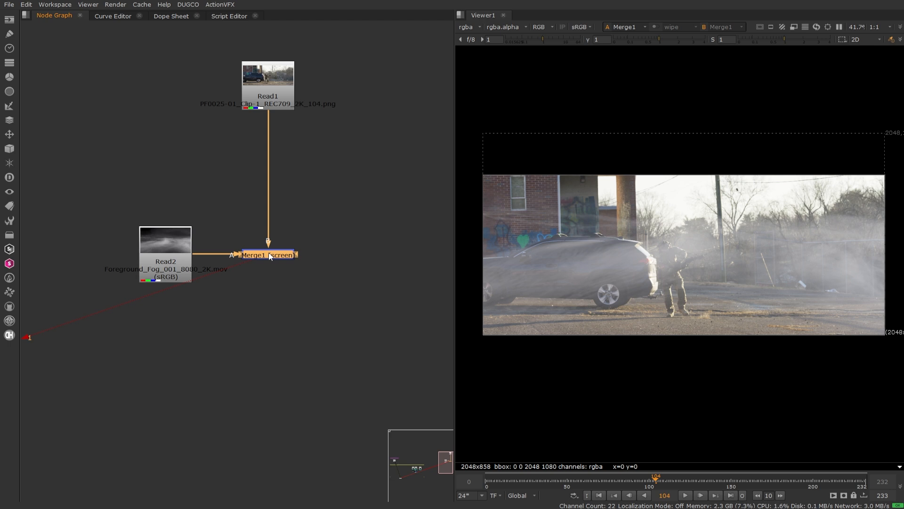
click(250, 346)
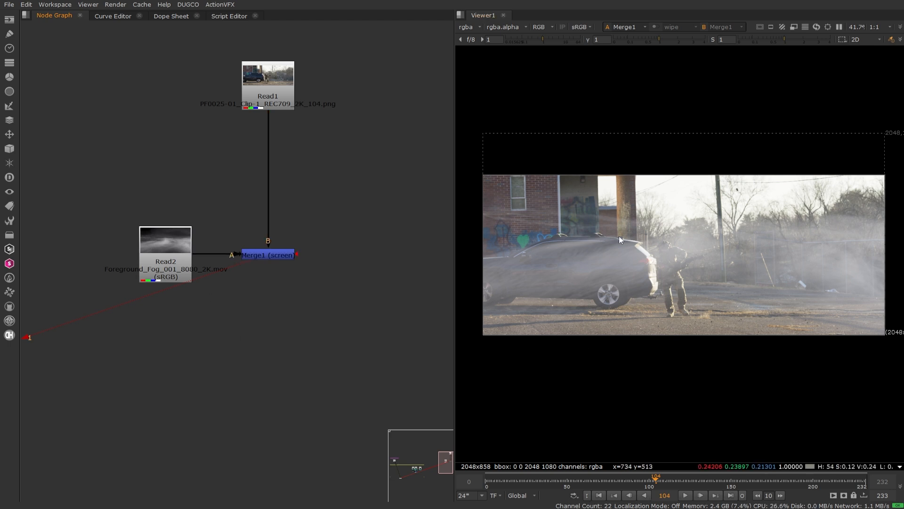
Compare the fog Read node's image with the Merge node's screened result in the viewer.
click(169, 239)
key(1)
click(356, 306)
scroll(591, 301, down, 2)
scroll(627, 262, up, 2)
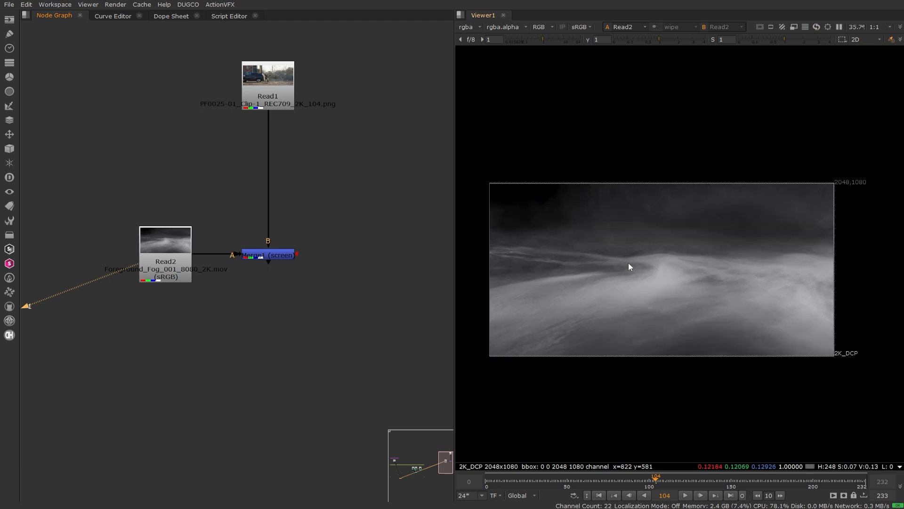
click(264, 258)
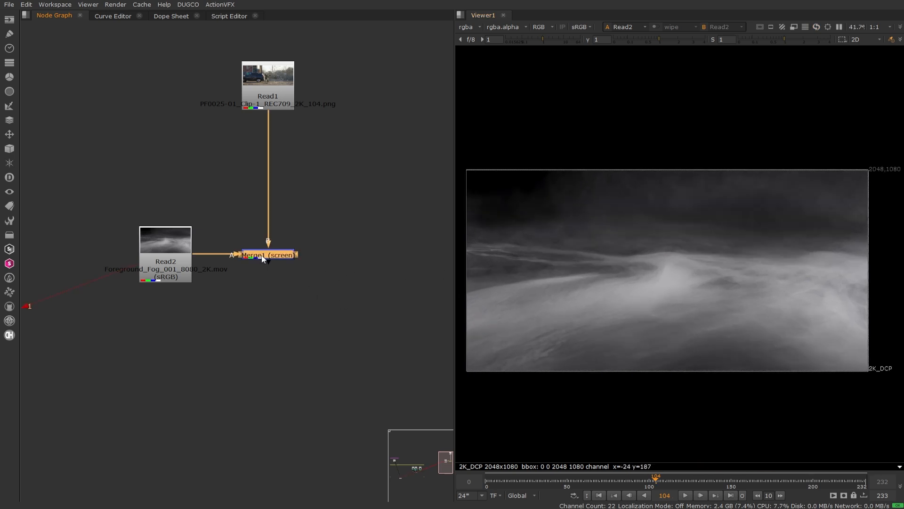
key(1)
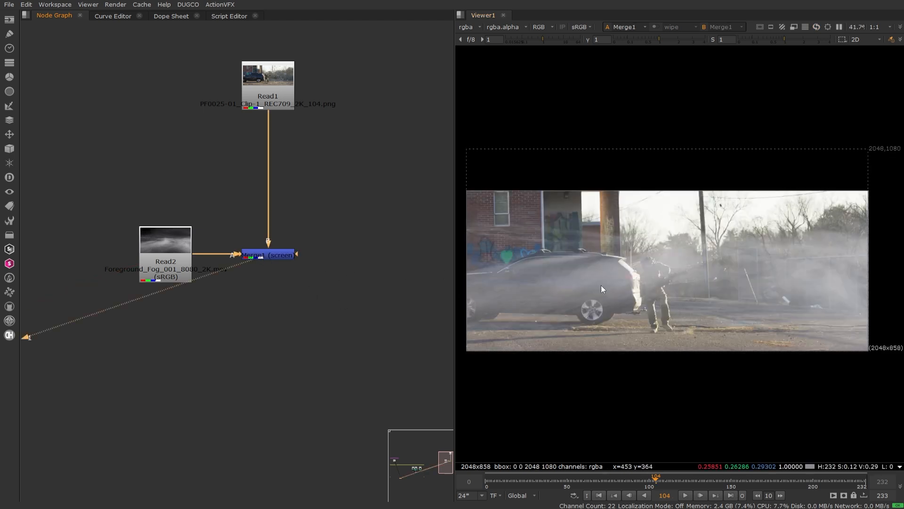
click(266, 255)
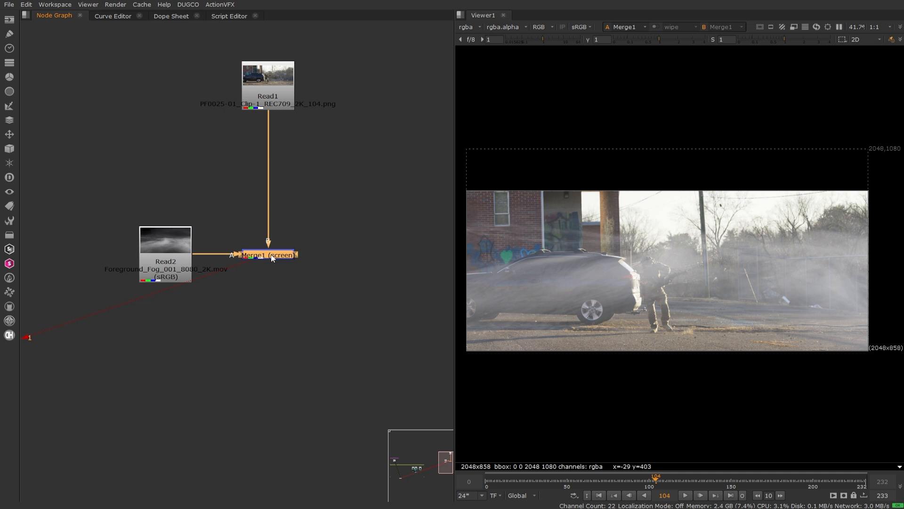
Move the fog Read node up and insert a Transform node between it and the Merge node.
click(166, 251)
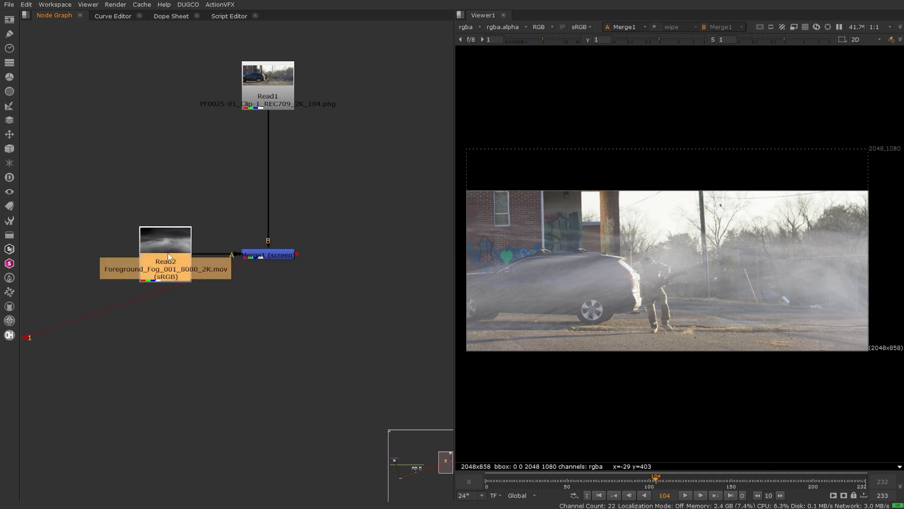
drag(168, 258, 161, 197)
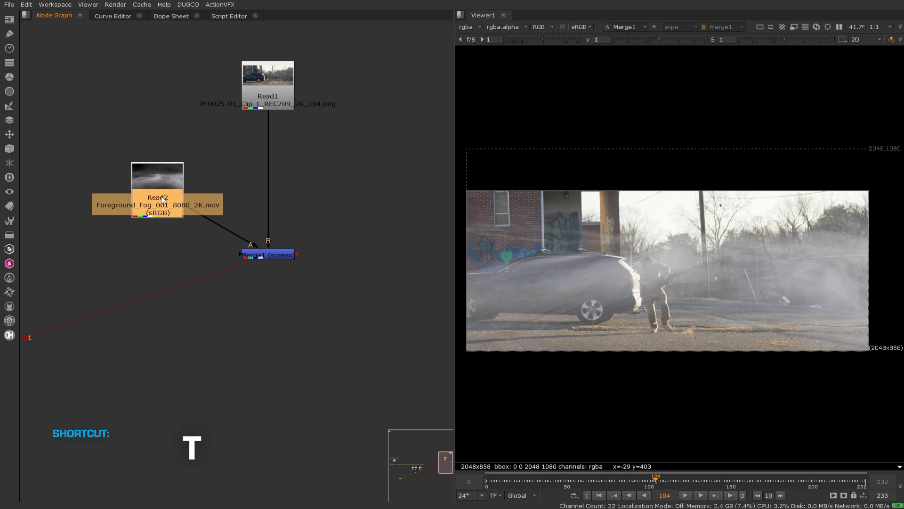
key(t)
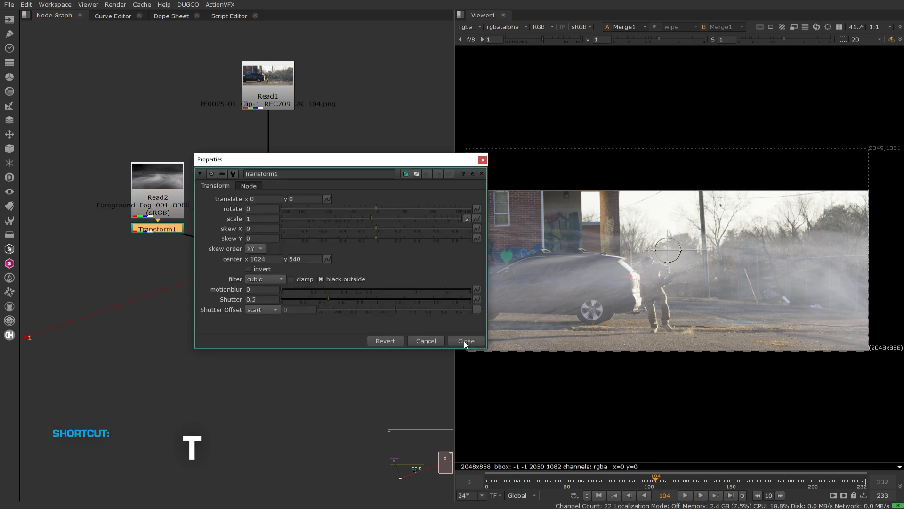
Move the fog down to a translate y of about -422 with the Transform node and close its properties.
drag(330, 160, 188, 294)
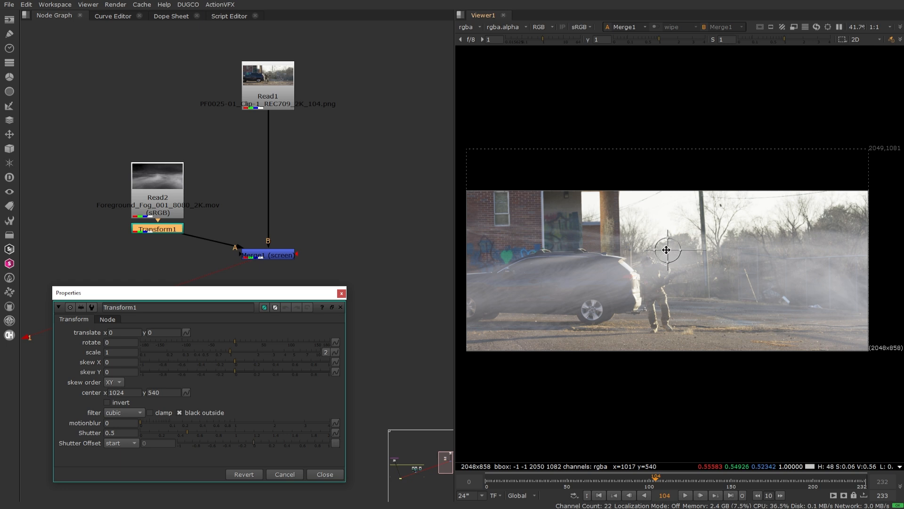
drag(667, 250, 669, 330)
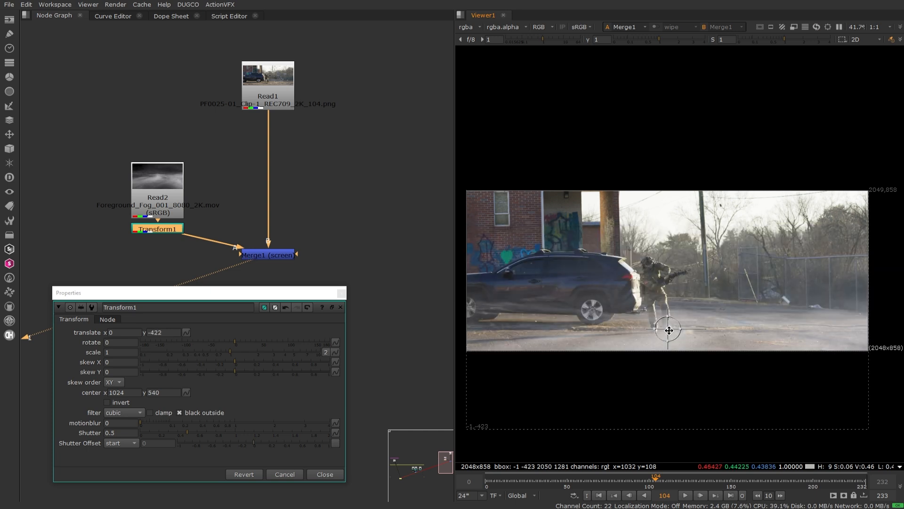
click(331, 474)
click(197, 267)
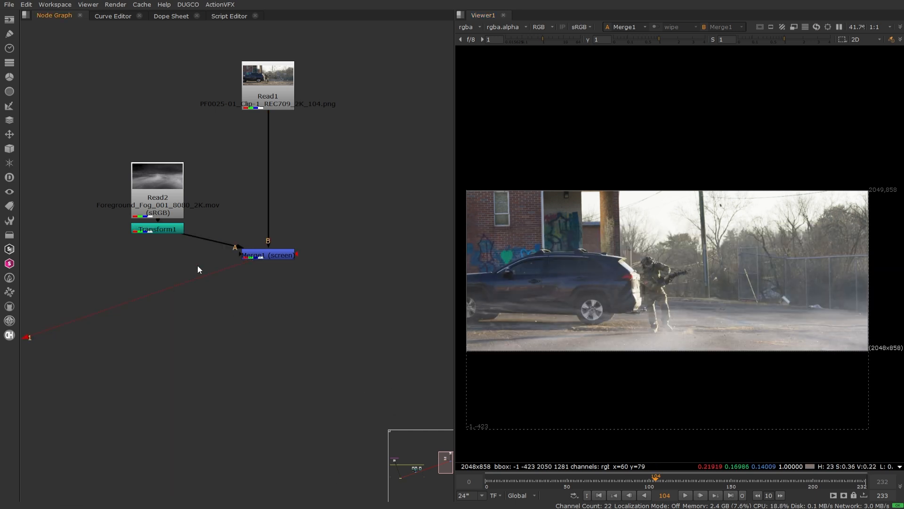
Insert a Ramp node between the Transform and Merge nodes and move it slightly down.
click(154, 230)
key(Tab)
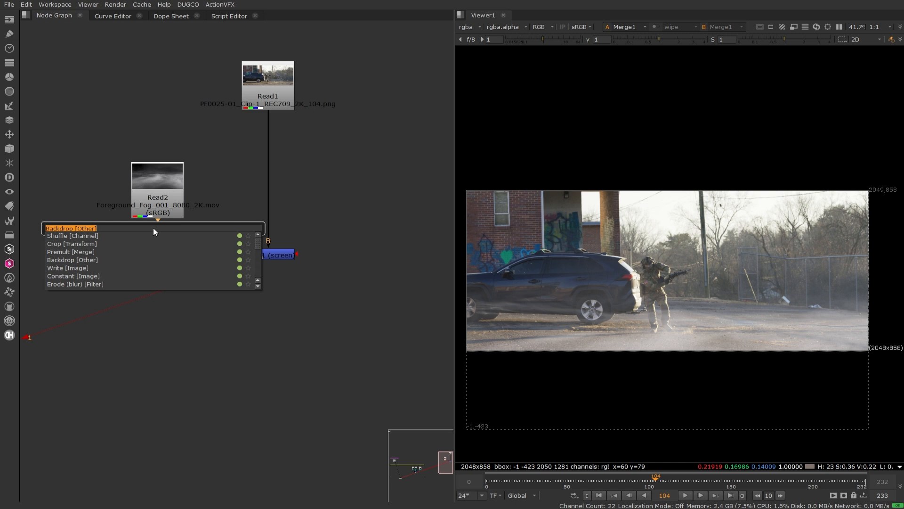
key(Escape)
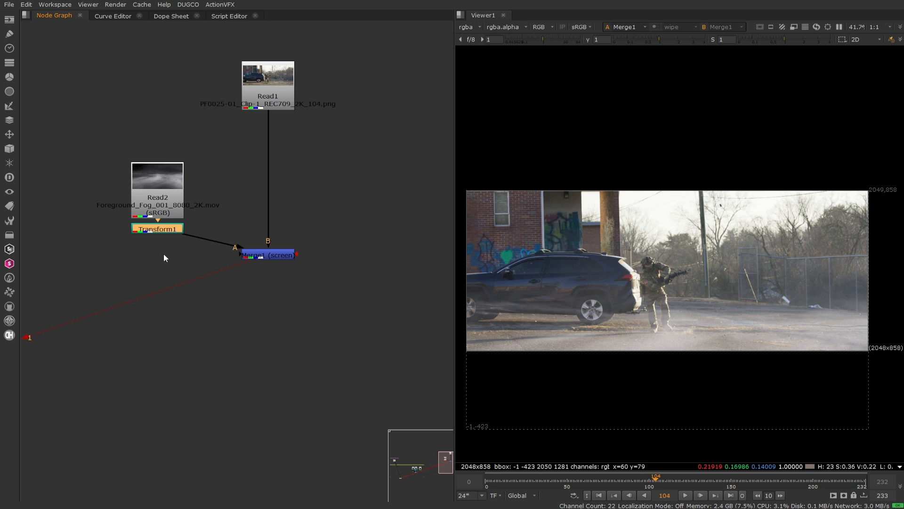
key(Tab)
text(ra)
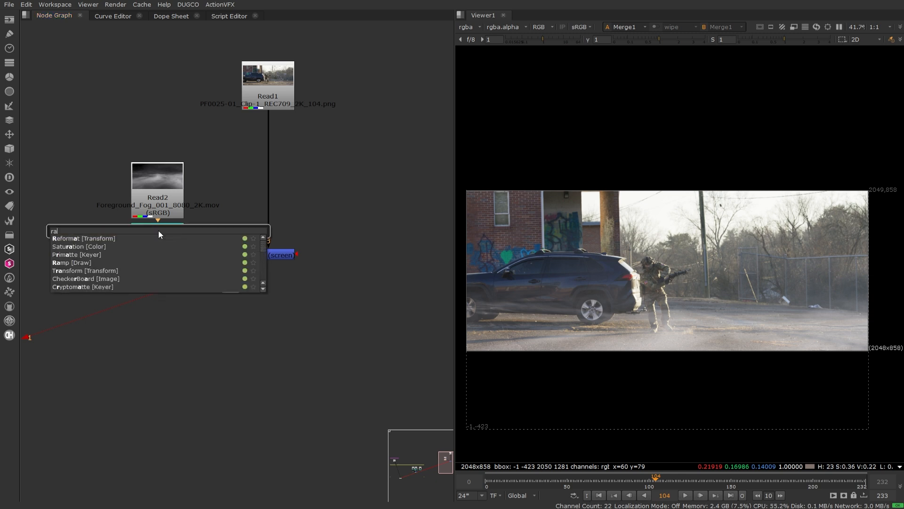
text(m)
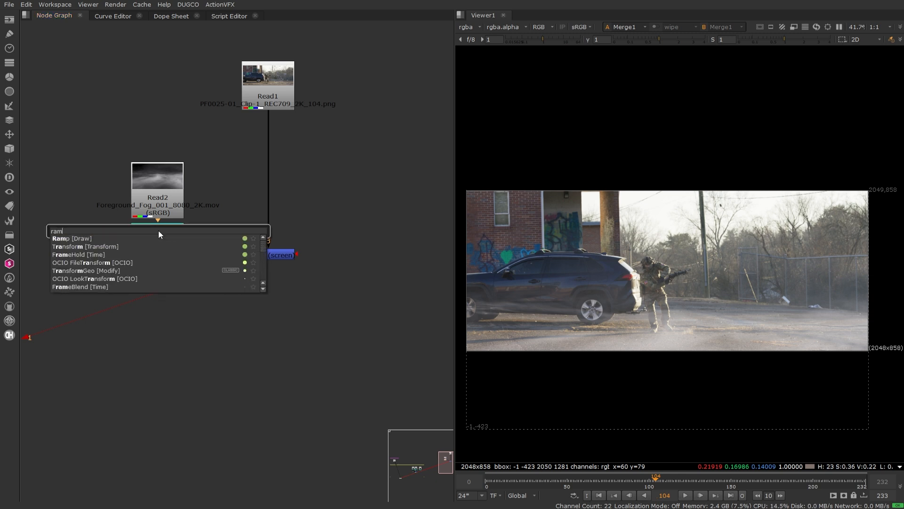
click(111, 239)
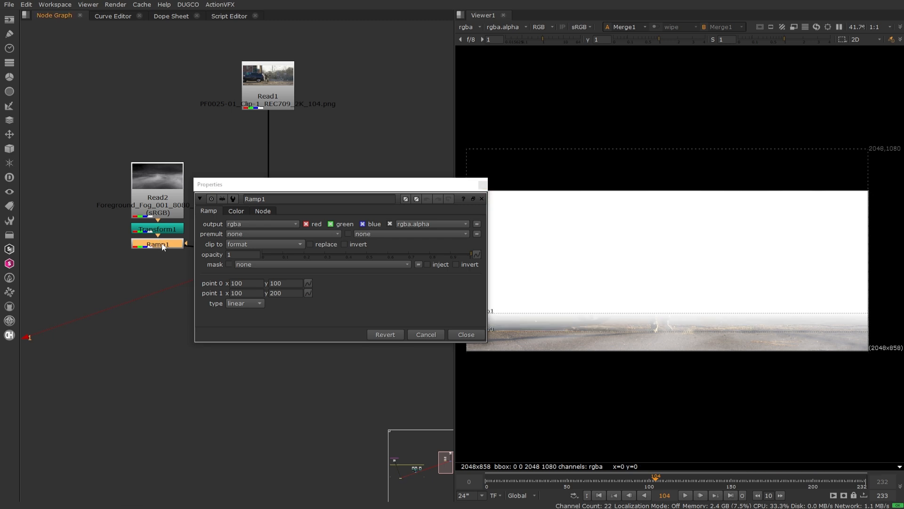
drag(162, 245, 162, 256)
Display the Ramp node's output in the viewer with both ramp points in view.
key(1)
scroll(590, 318, down, 1)
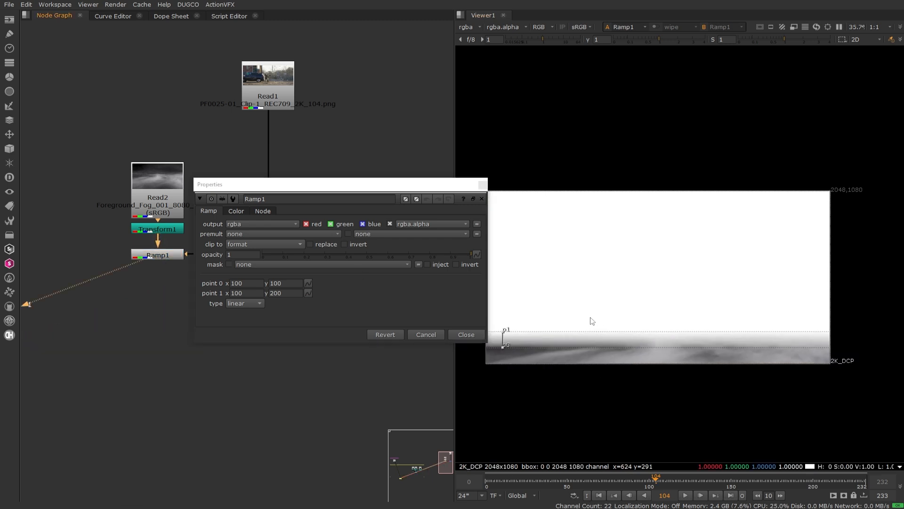
middle_drag(590, 318, 570, 289)
scroll(586, 337, up, 1)
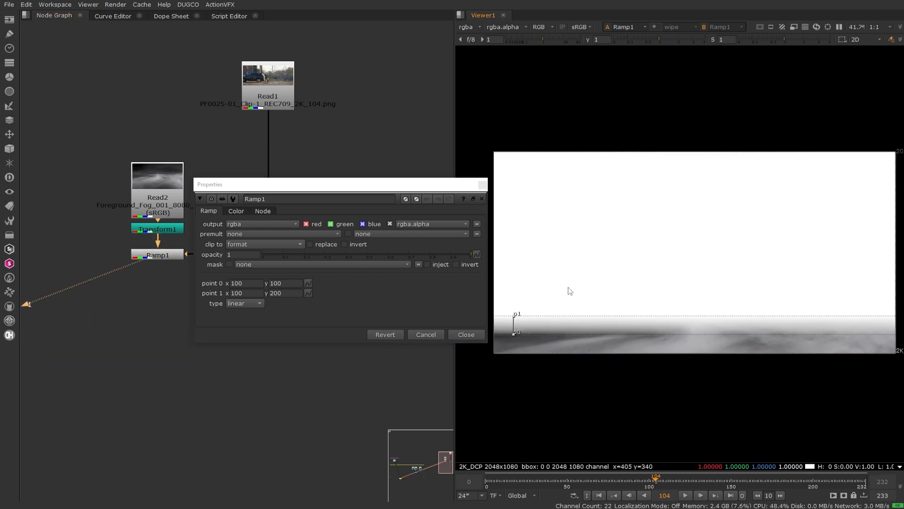
middle_drag(524, 307, 519, 310)
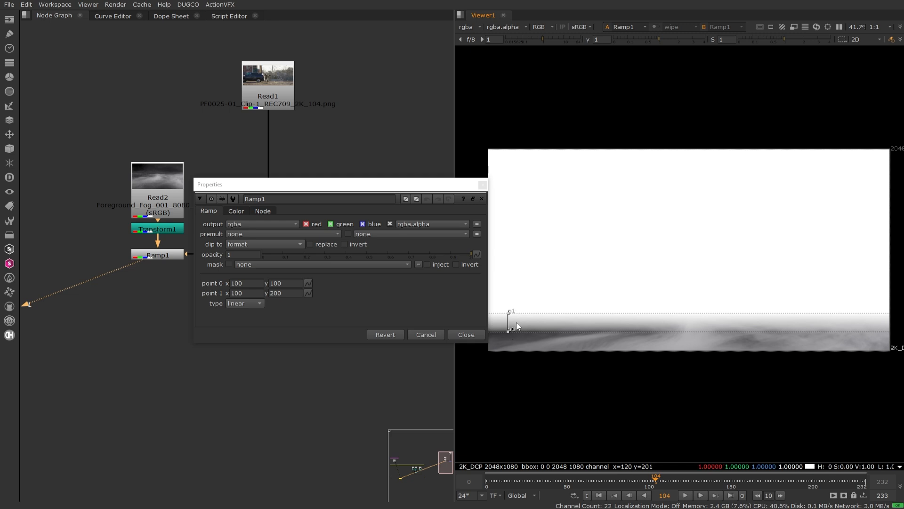
Set the Ramp's color to 0 so it darkens the fog instead of whitening it.
drag(435, 184, 335, 144)
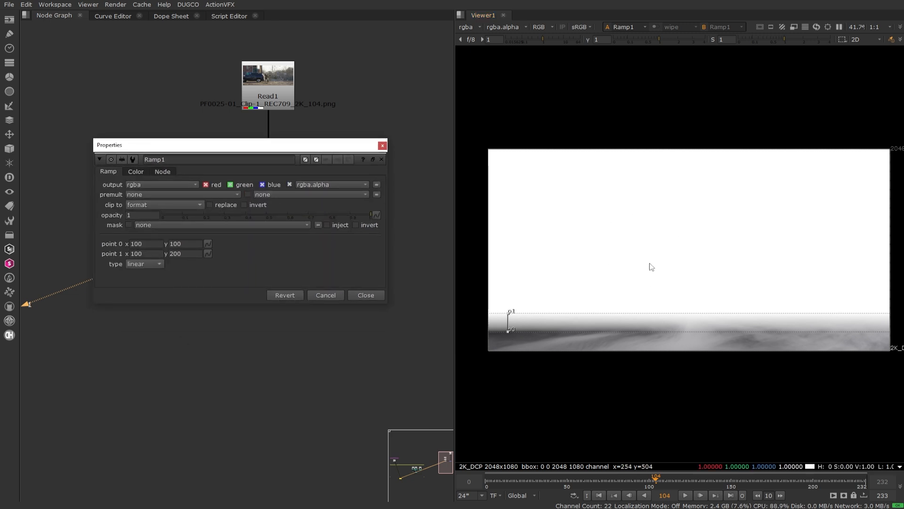
click(136, 172)
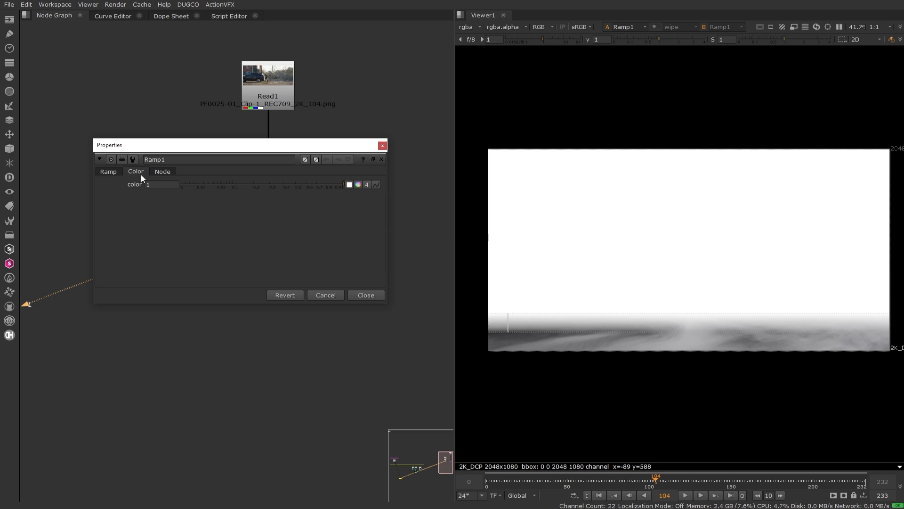
drag(218, 185, 181, 185)
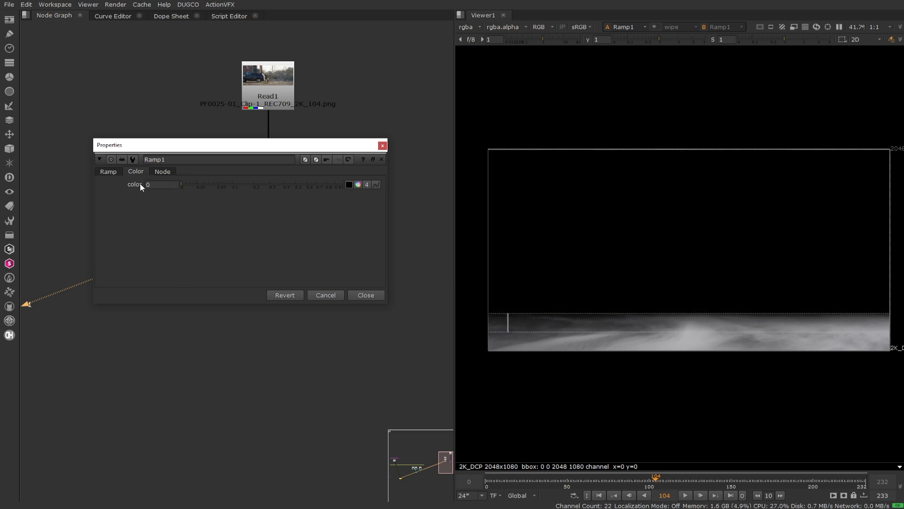
click(111, 173)
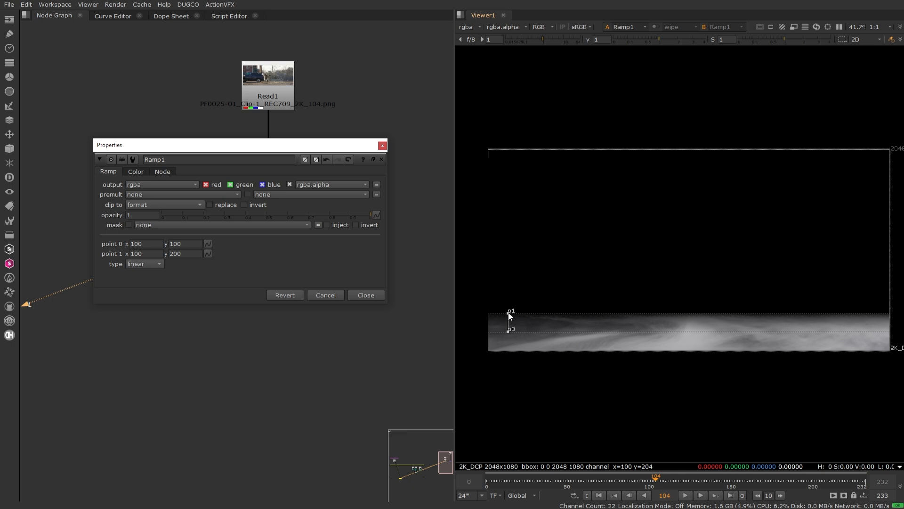
Raise ramp point 1 to about x 102, y 496 and shift ramp point 0 upward to soften the fog's top edge.
drag(509, 313, 522, 257)
key(ctrl+z)
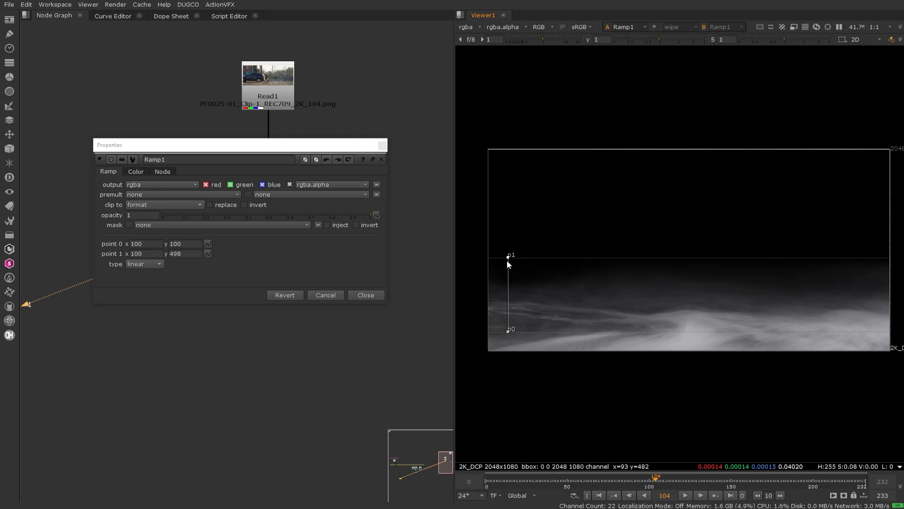
drag(507, 260, 507, 260)
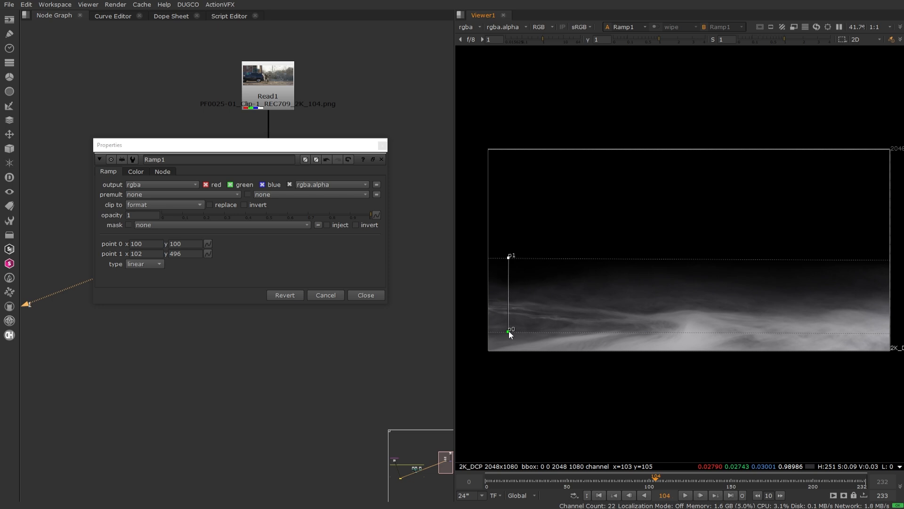
drag(509, 330, 508, 304)
Close the Ramp's properties and display the screen Merge node's output in the viewer.
click(374, 295)
click(270, 255)
key(1)
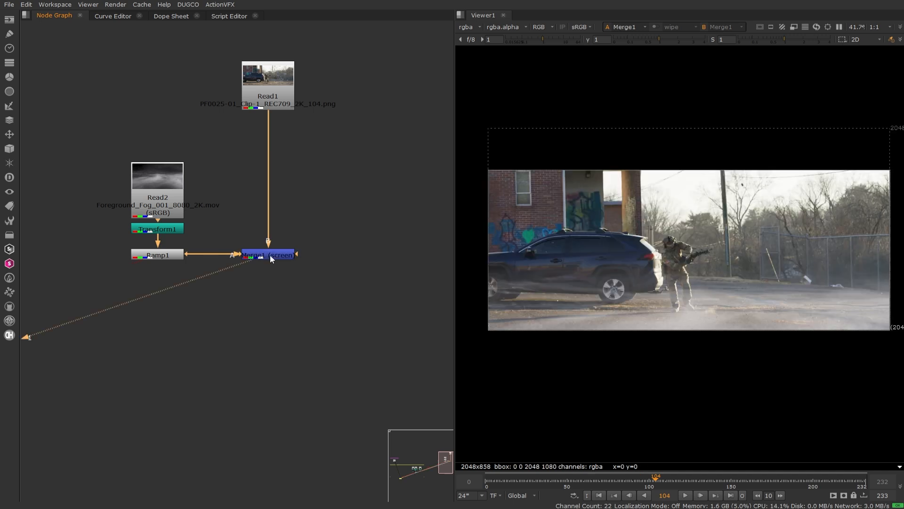
click(307, 289)
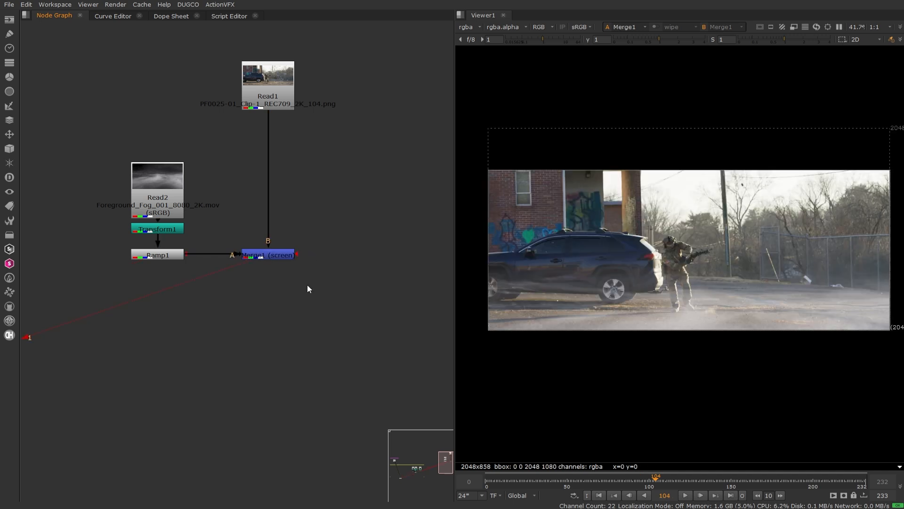
Open the fog Transform's properties, try scaling the fog uniformly, and set the scale back to 1.
double_click(163, 229)
drag(207, 291, 274, 151)
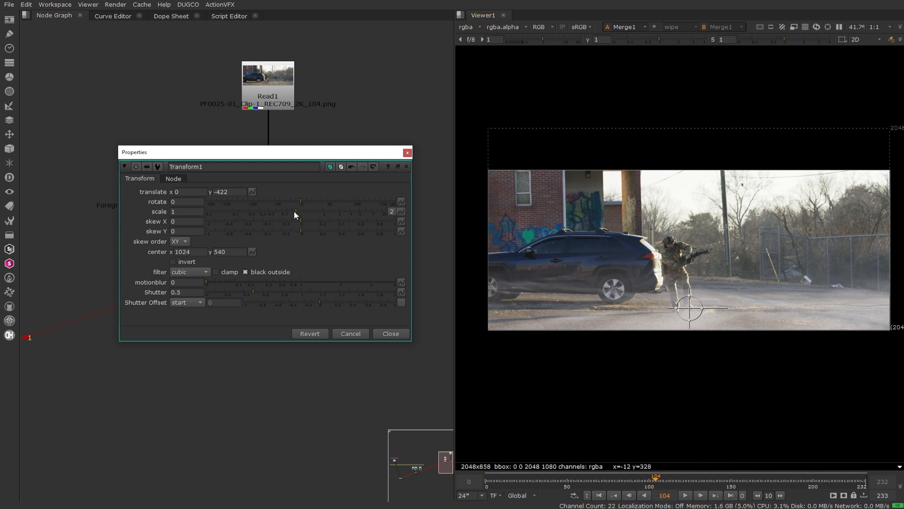
mouse_move(294, 211)
mouse_down()
mouse_move(264, 208)
mouse_move(357, 211)
mouse_move(288, 211)
mouse_up()
text(1)
key(Return)
Separate the Transform's scale into width and height, try several height values, and settle on a height of 0.7.
click(393, 212)
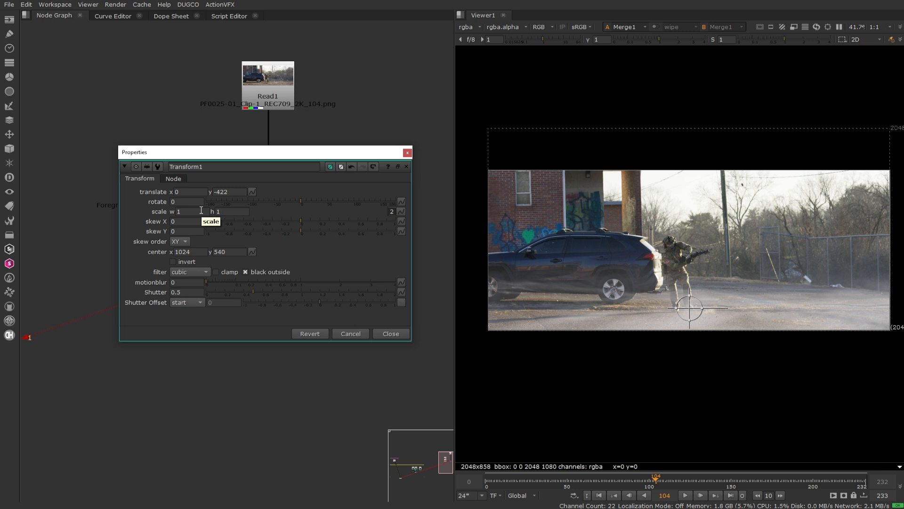
click(228, 211)
text(.7)
key(Return)
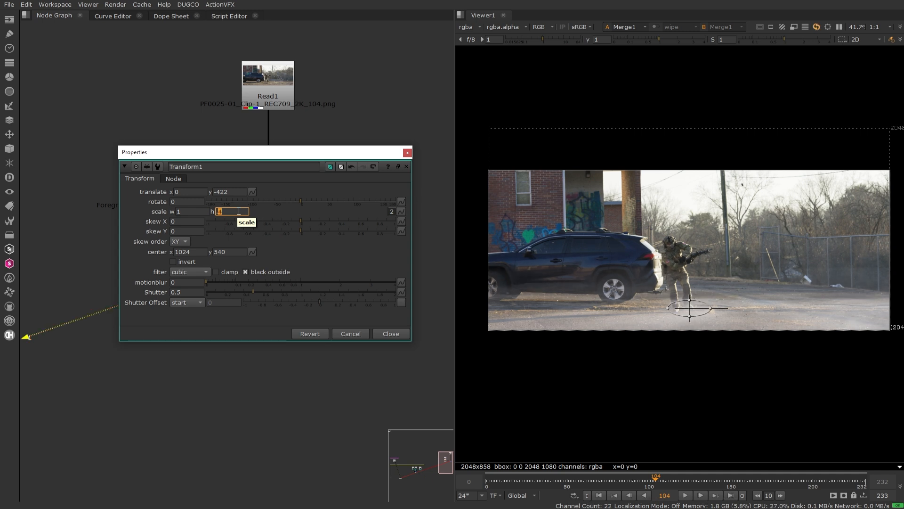
text(.3)
key(Return)
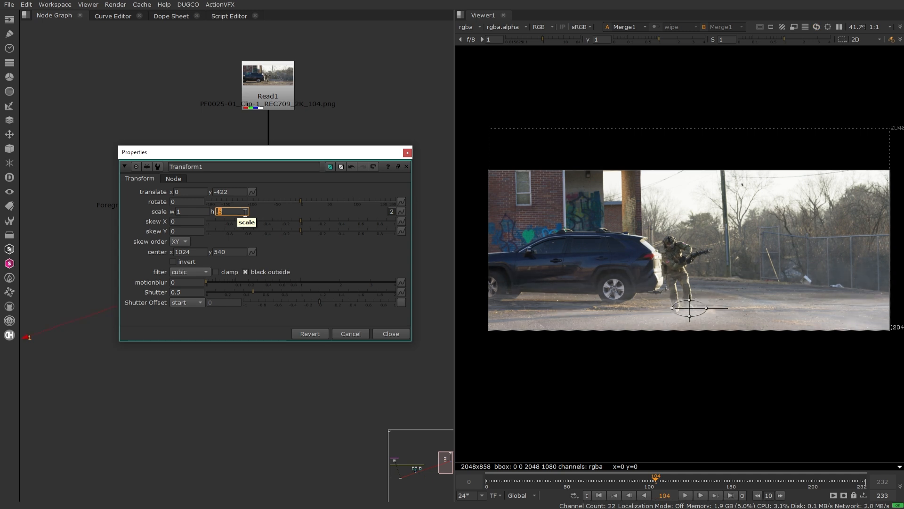
text(.6)
key(Return)
text(.7)
key(Return)
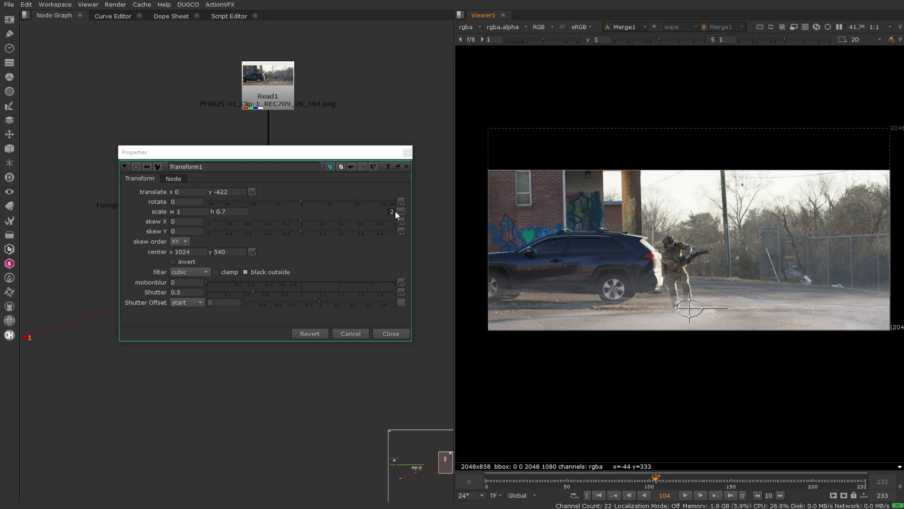
Try rotating the fog to about 48.7 degrees with the Transform.
click(179, 202)
mouse_move(301, 201)
mouse_down()
mouse_move(326, 201)
mouse_move(268, 203)
mouse_move(300, 202)
mouse_up()
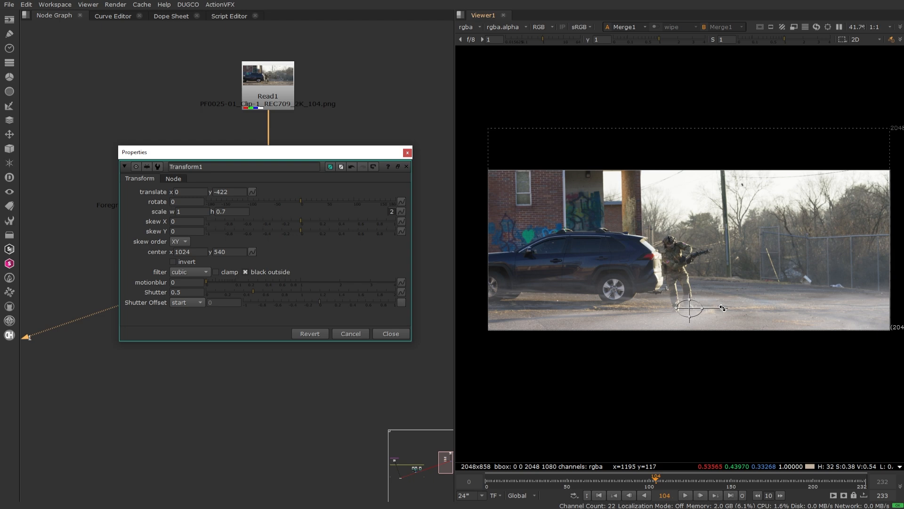
mouse_move(722, 308)
mouse_down()
mouse_move(712, 284)
mouse_move(723, 324)
mouse_move(731, 312)
mouse_up()
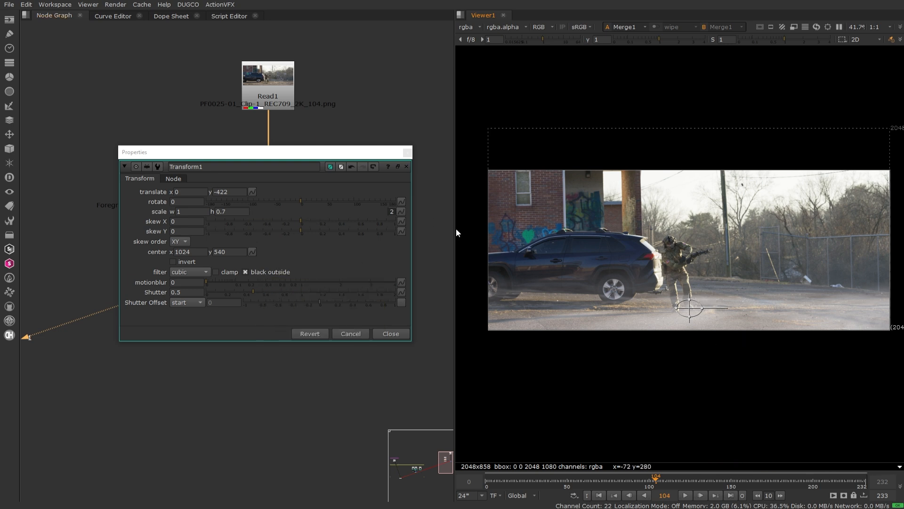
drag(728, 308, 711, 284)
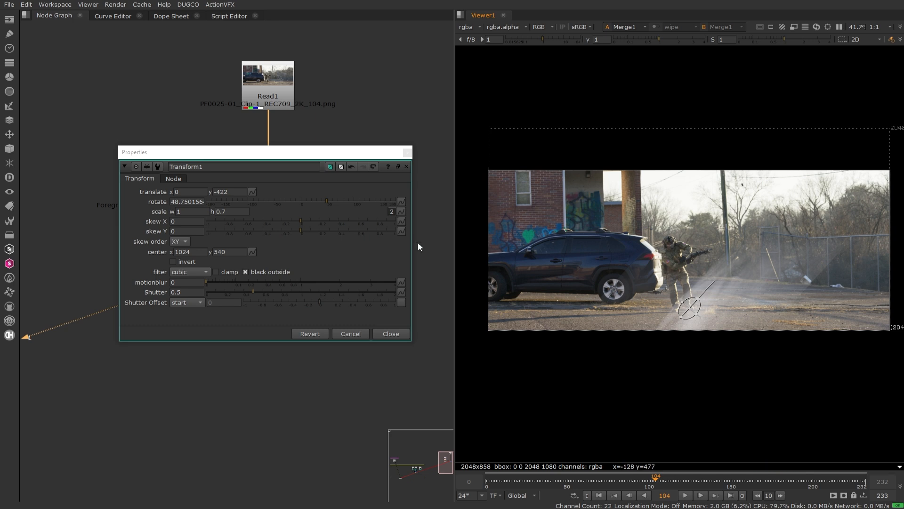
Turn off black outside on the Transform, return its rotation to 0, and close its properties.
click(255, 273)
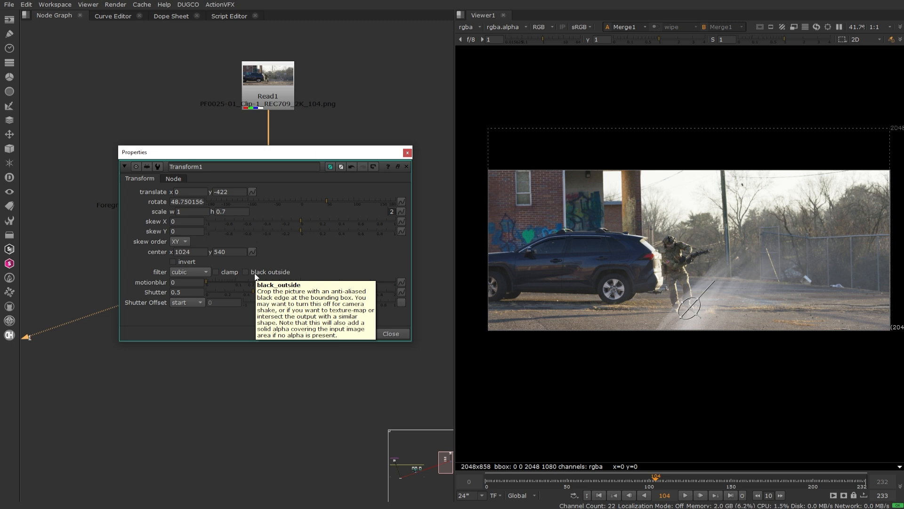
drag(715, 281, 724, 309)
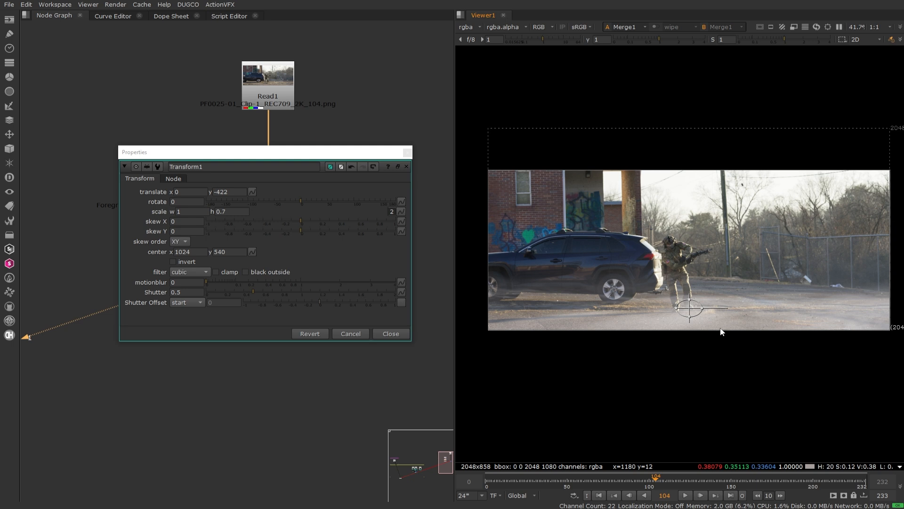
click(390, 333)
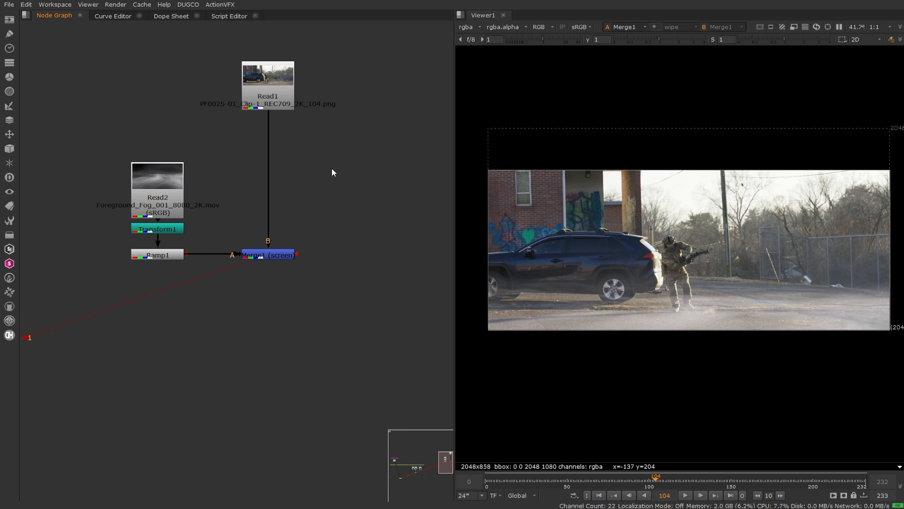
Add an unconnected RotoPaint node beside the plate's Read node, close its properties, and position it level with the plate.
middle_drag(332, 172, 304, 258)
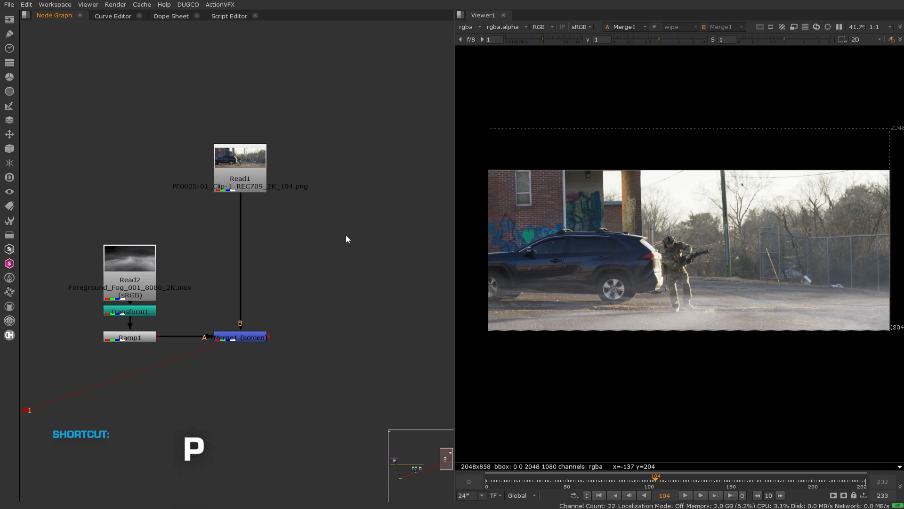
key(p)
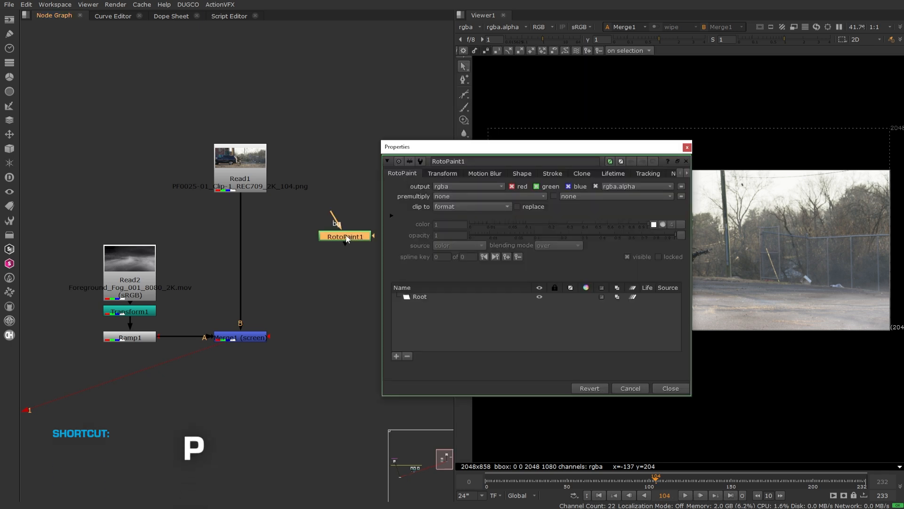
drag(346, 239, 332, 247)
click(332, 211)
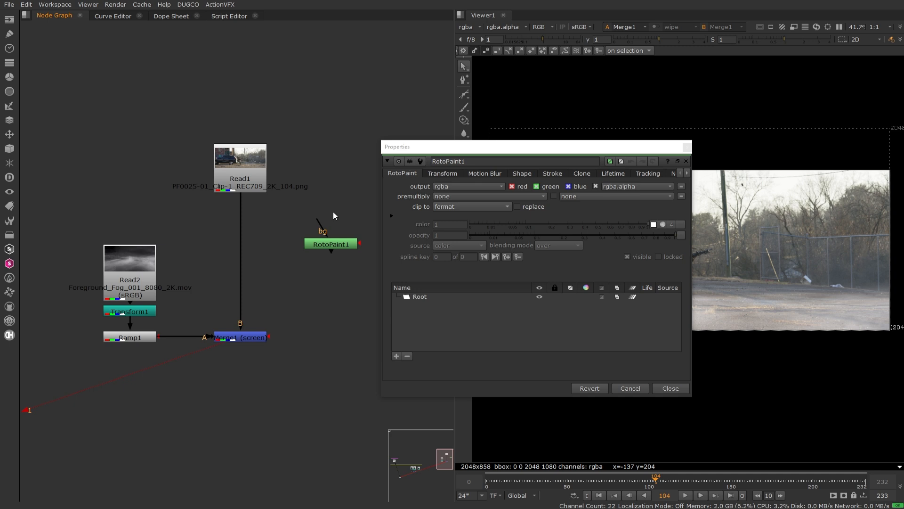
drag(336, 245, 334, 245)
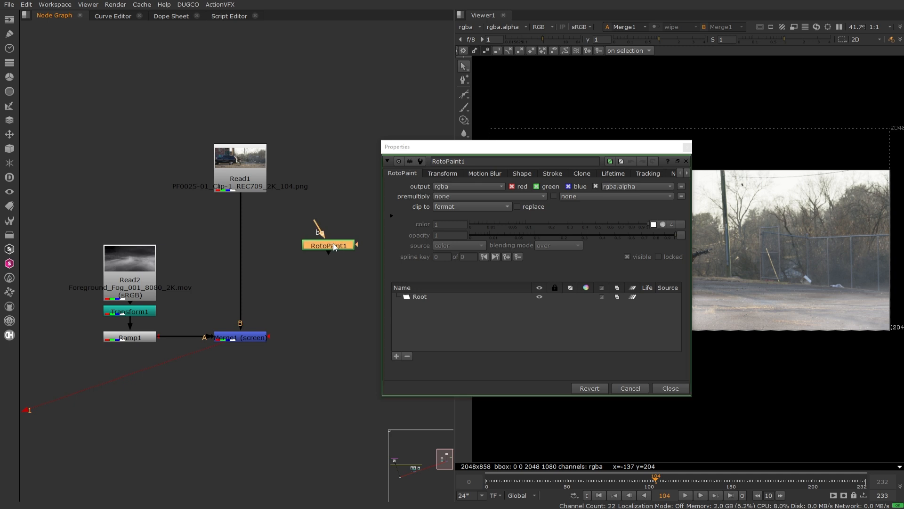
click(664, 389)
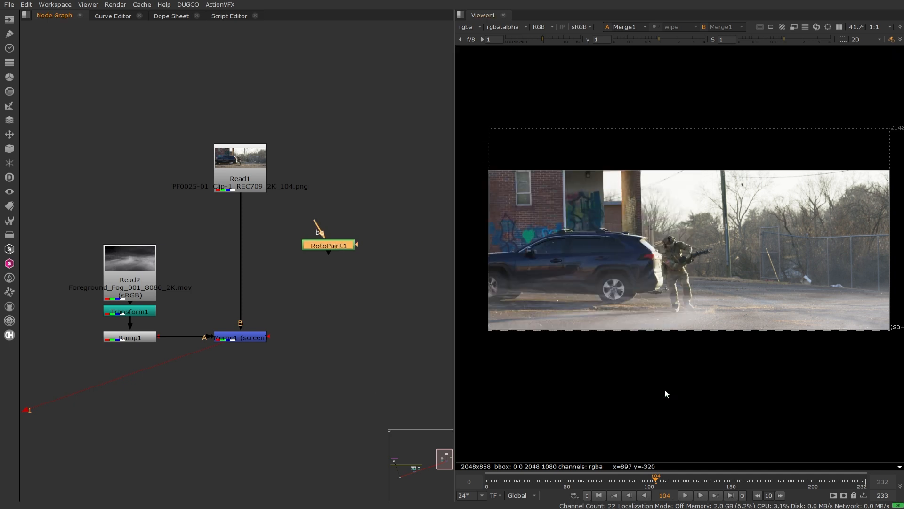
drag(332, 243, 365, 188)
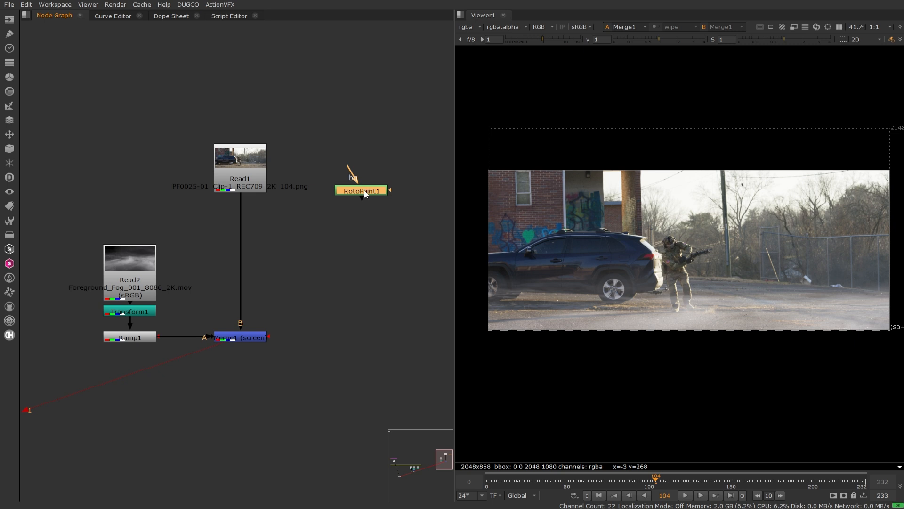
Open the RotoPaint node's properties, display the soldier and car plate in the viewer, and move the properties clear of the image.
double_click(365, 188)
middle_drag(344, 225, 258, 250)
scroll(282, 235, up, 3)
click(91, 168)
key(1)
click(170, 213)
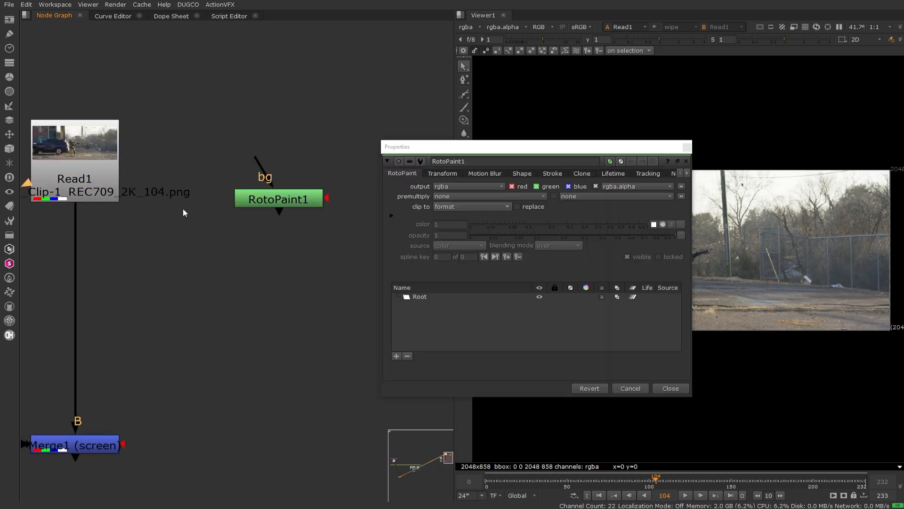
drag(511, 150, 288, 201)
Examine the soldier and the car in the plate up close and at full frame.
scroll(558, 250, up, 8)
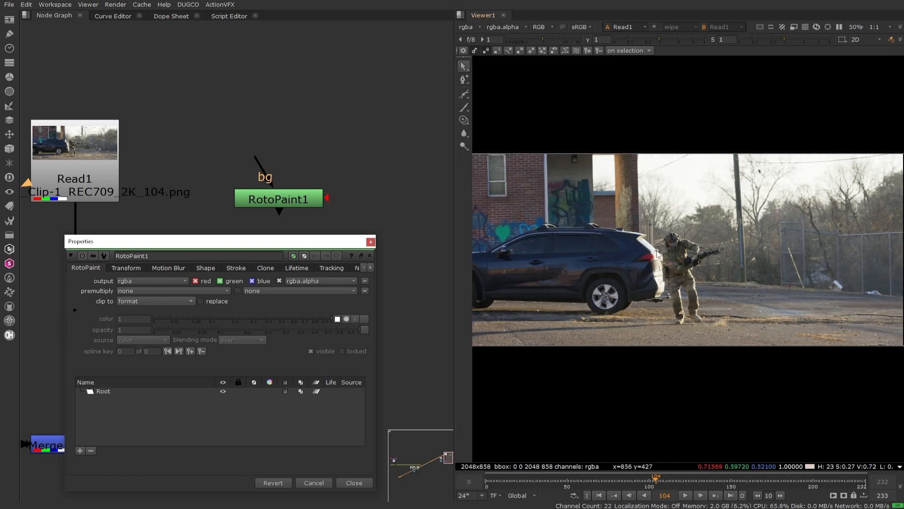
scroll(649, 198, down, 4)
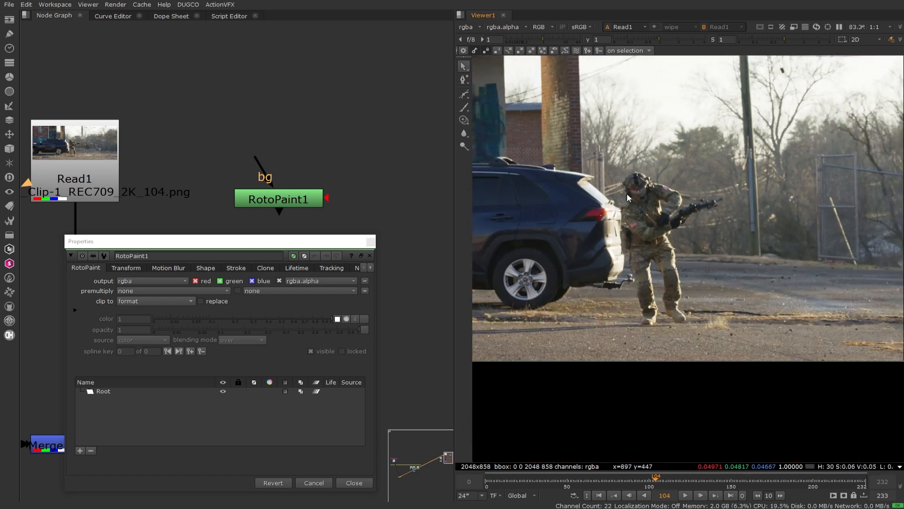
middle_drag(627, 194, 603, 242)
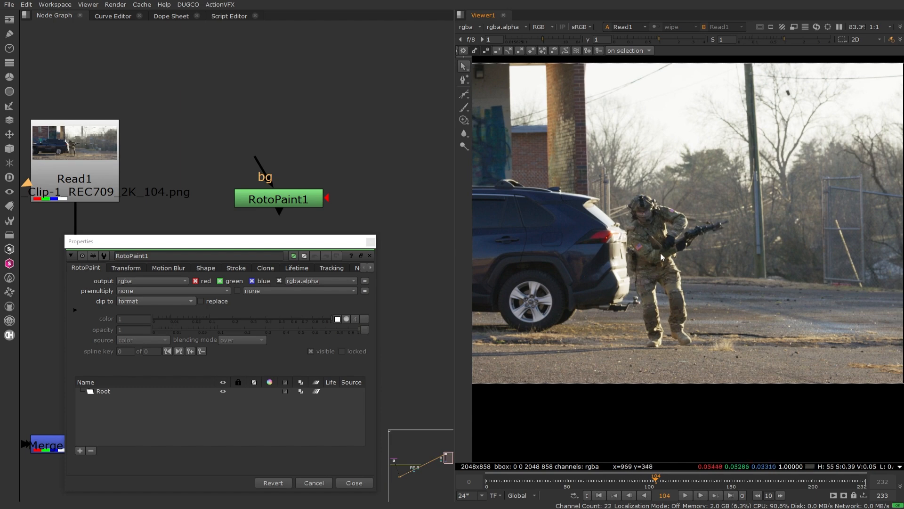
scroll(664, 262, up, 2)
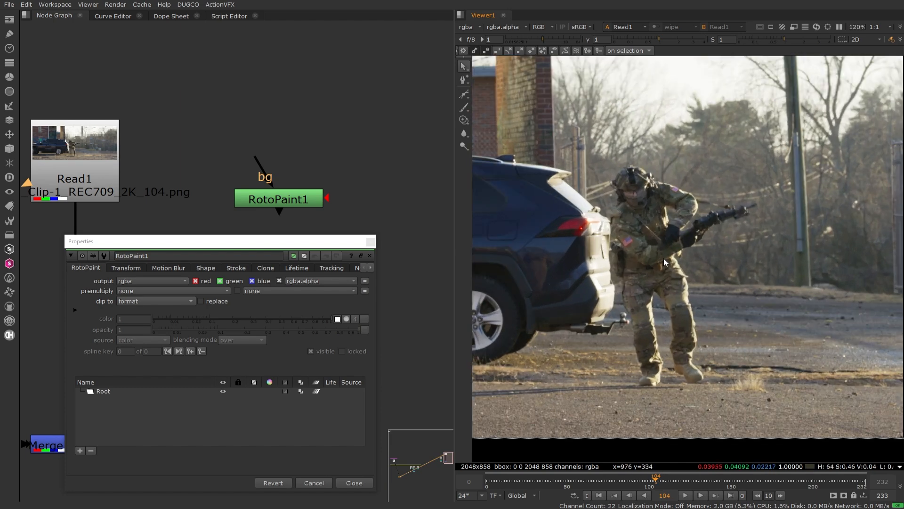
scroll(663, 258, down, 6)
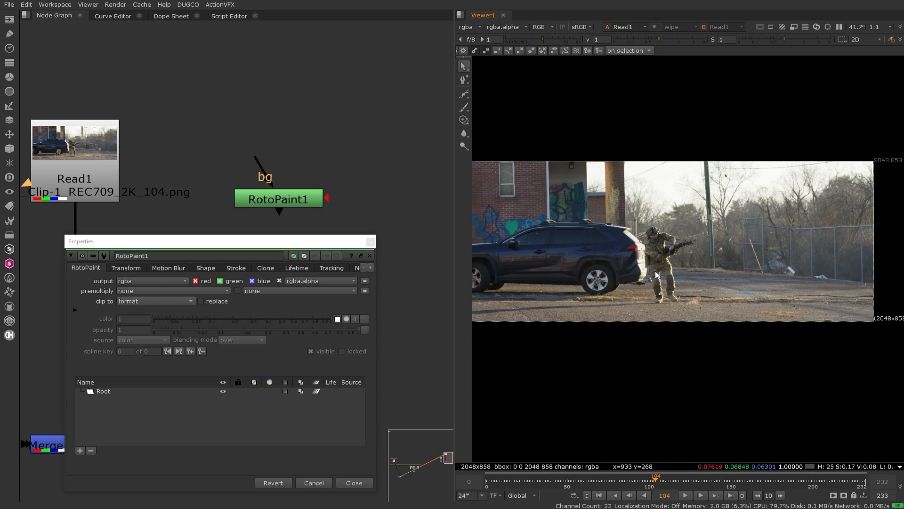
scroll(647, 266, up, 2)
scroll(647, 266, down, 2)
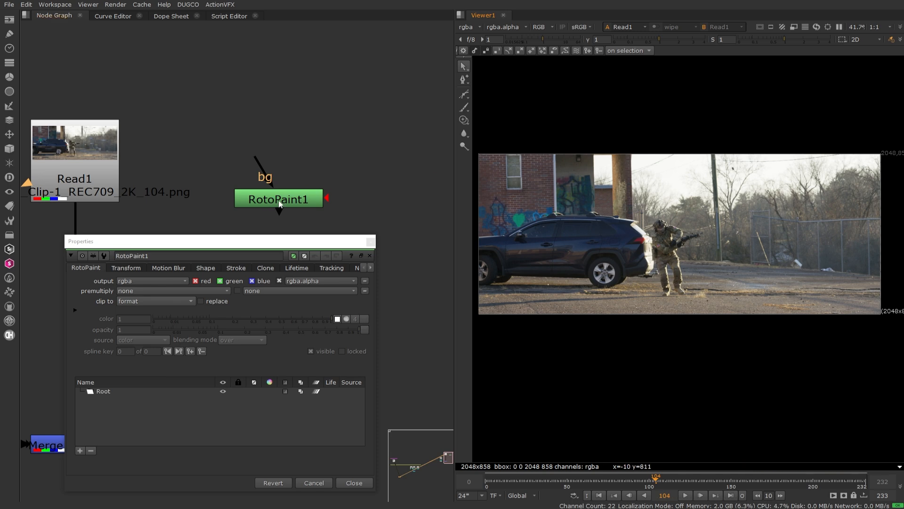
Start a Bezier shape at the top of the soldier's helmet and trace the helmet's car-facing edge down to the side mount.
drag(279, 204, 293, 142)
scroll(677, 236, up, 5)
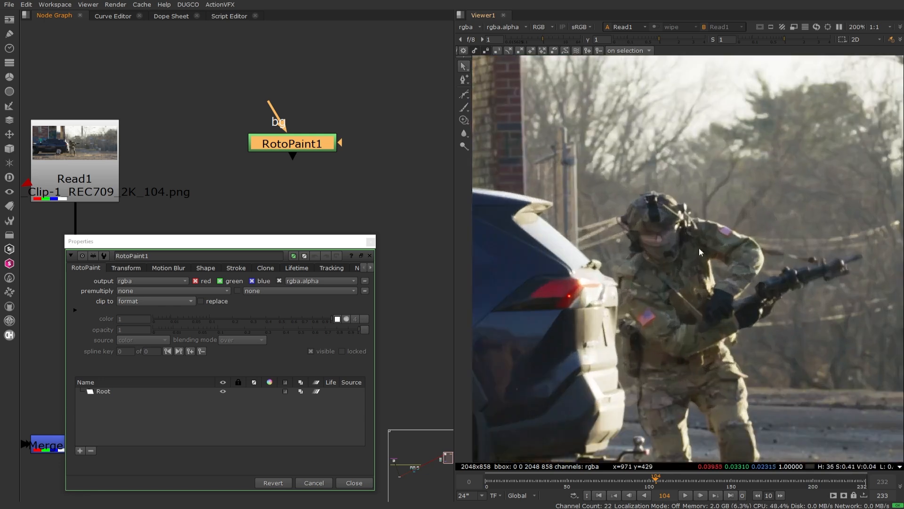
middle_drag(699, 249, 685, 186)
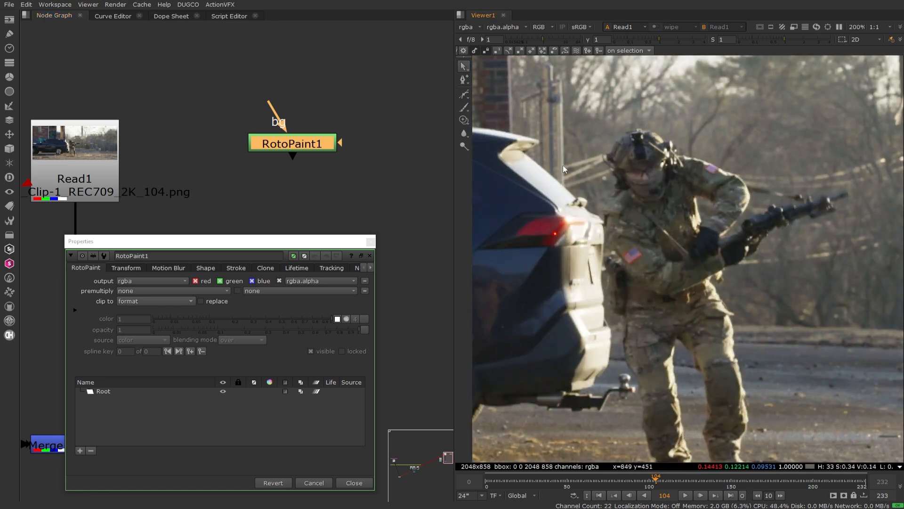
click(465, 95)
scroll(629, 143, up, 4)
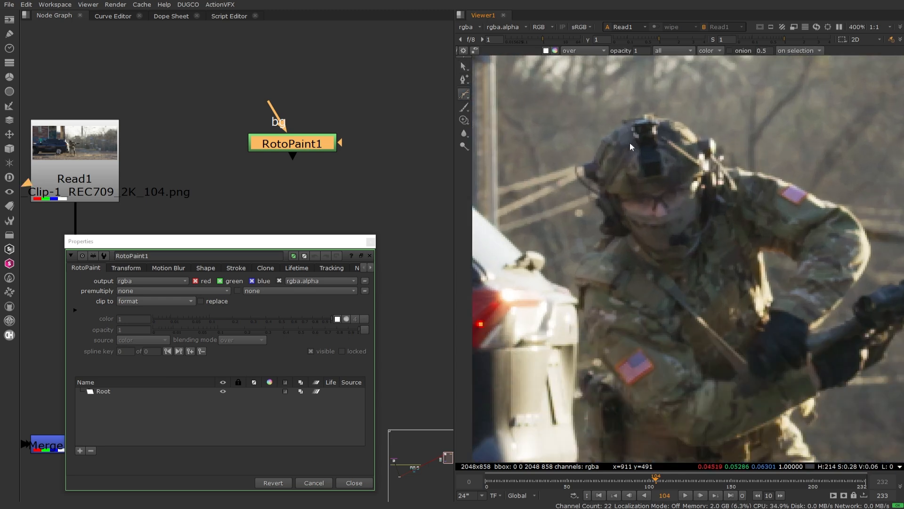
scroll(651, 138, up, 2)
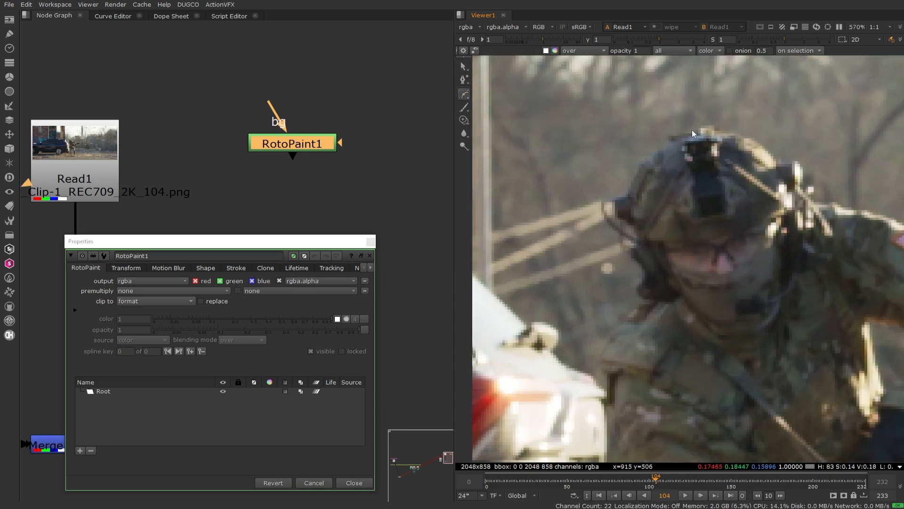
click(715, 125)
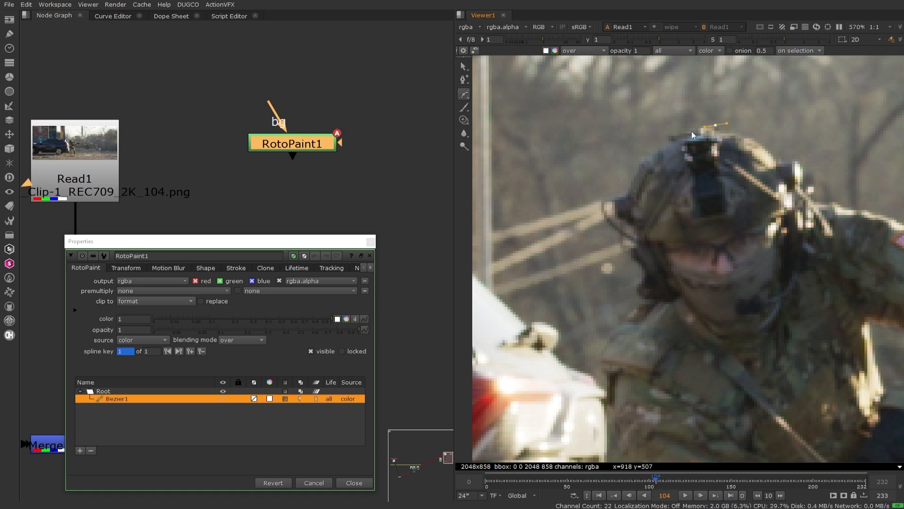
mouse_move(669, 135)
mouse_down()
mouse_move(660, 138)
mouse_move(670, 152)
mouse_move(646, 180)
mouse_move(645, 120)
mouse_move(690, 139)
mouse_move(664, 139)
mouse_up()
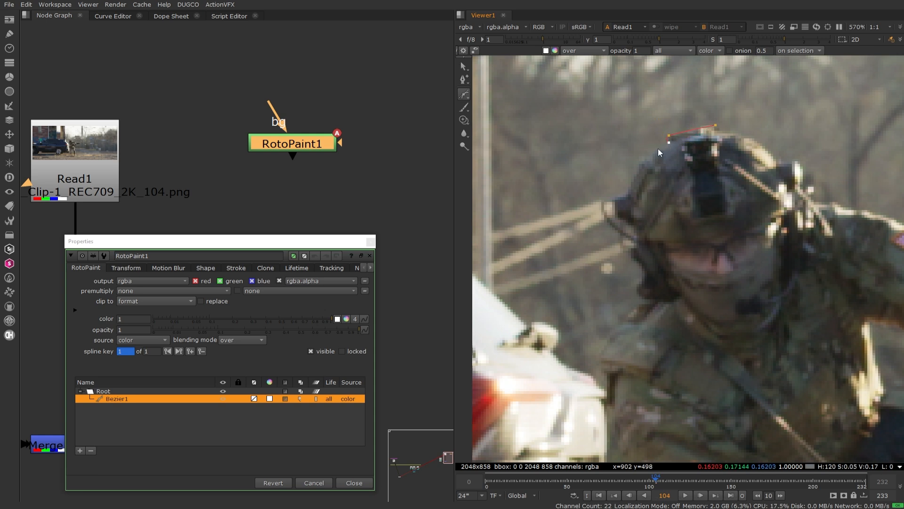
click(652, 151)
click(645, 162)
click(625, 197)
click(615, 197)
click(613, 209)
click(631, 222)
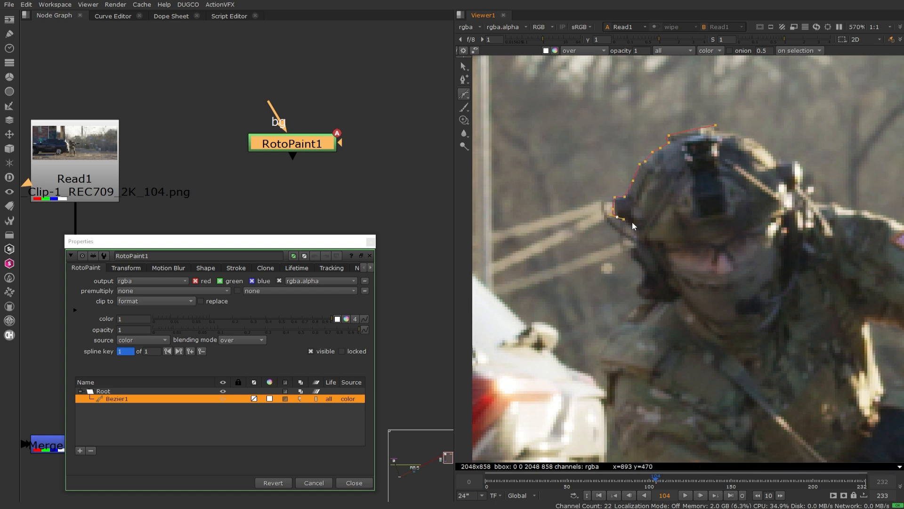
Continue the Bezier outline down the car-facing side of the headset to the soldier's jaw.
scroll(643, 235, down, 2)
middle_drag(643, 235, 646, 185)
click(635, 190)
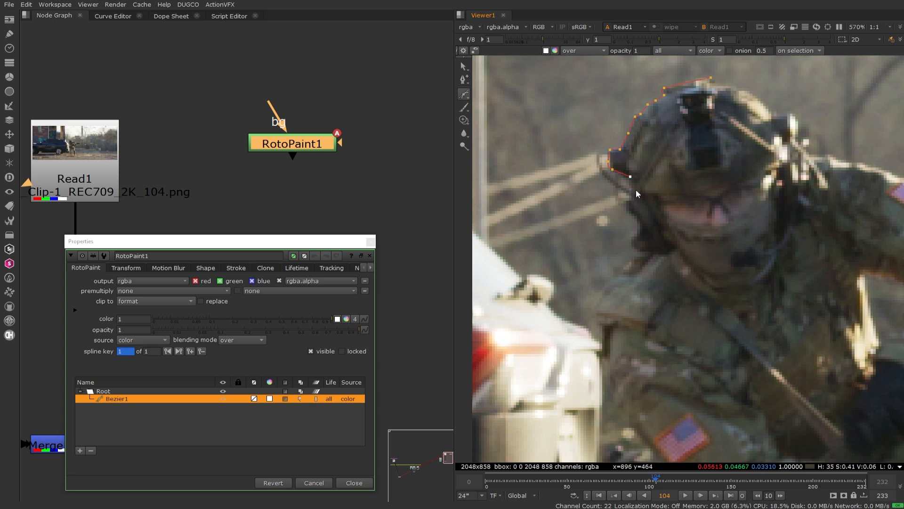
click(628, 199)
click(628, 211)
click(636, 218)
click(638, 225)
click(633, 234)
click(633, 248)
click(654, 255)
Carry the Bezier outline under the chin and up the other side of the head, closing it at its starting point.
click(670, 257)
click(697, 275)
click(725, 287)
click(769, 275)
click(793, 232)
click(797, 198)
click(799, 184)
click(804, 156)
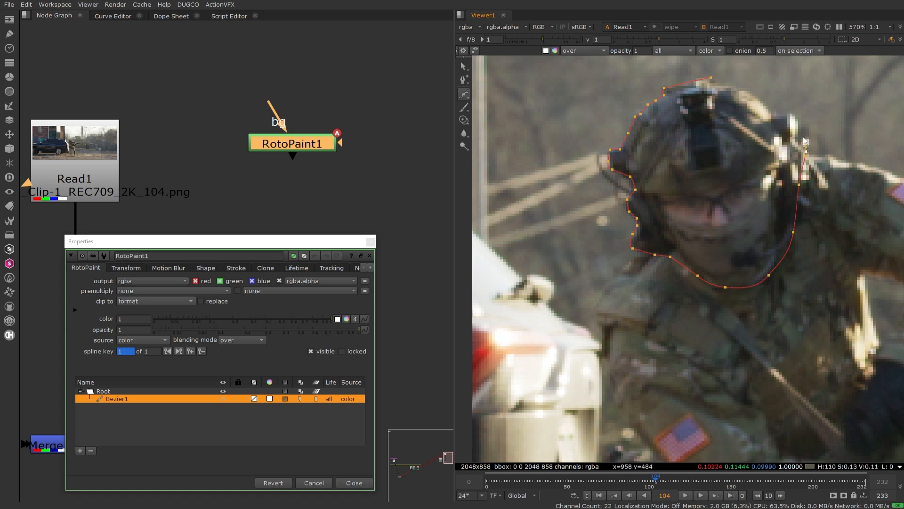
click(805, 142)
click(795, 122)
click(785, 111)
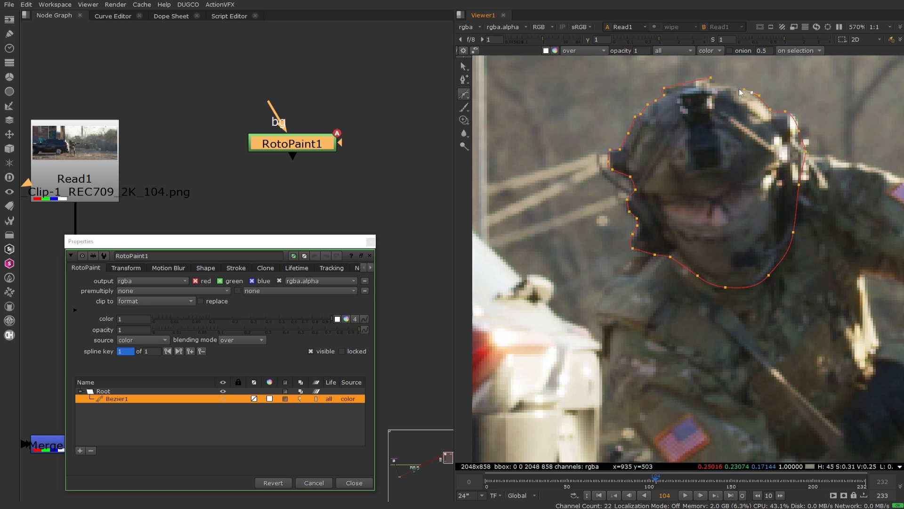
click(711, 78)
scroll(691, 133, down, 1)
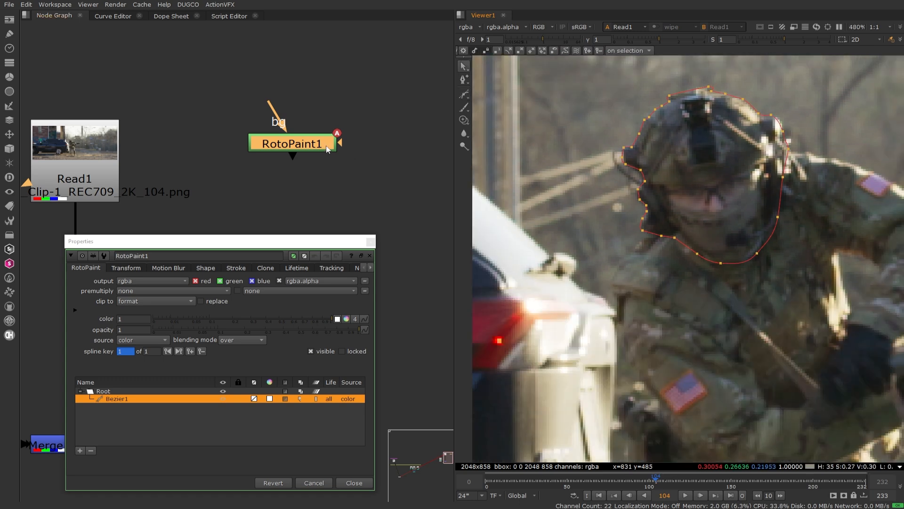
Display the RotoPaint node's output in the viewer to check the head matte.
key(1)
scroll(629, 195, down, 2)
middle_drag(629, 195, 621, 232)
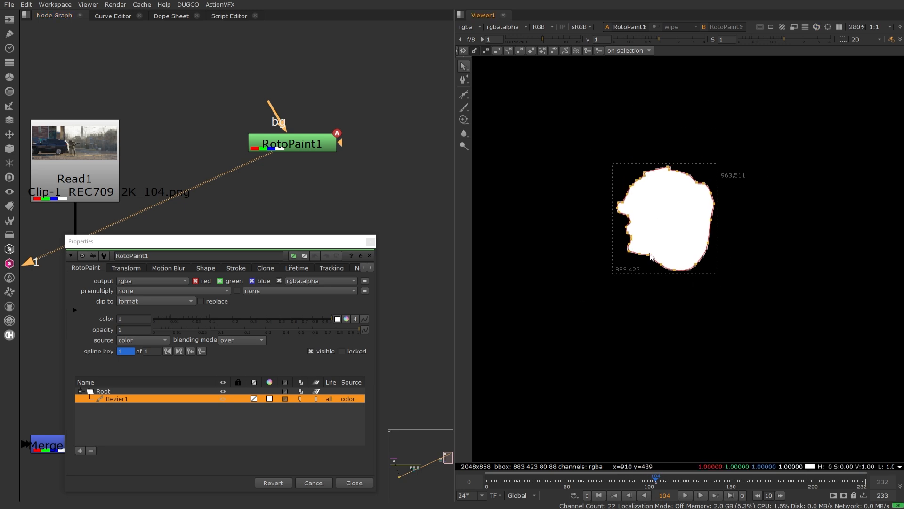
Add a Merge node below the RotoPaint, connecting RotoPaint to input A and the plate's Read node to input B.
click(298, 200)
key(m)
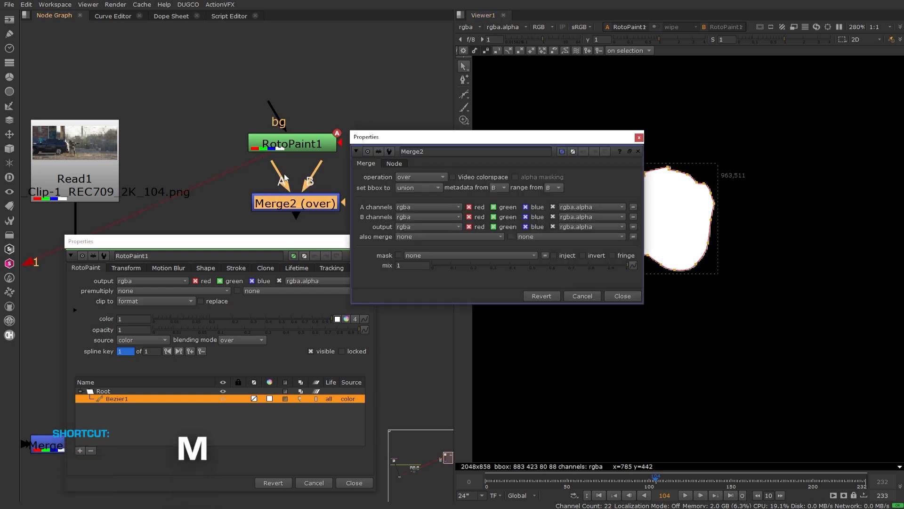
drag(213, 171, 94, 166)
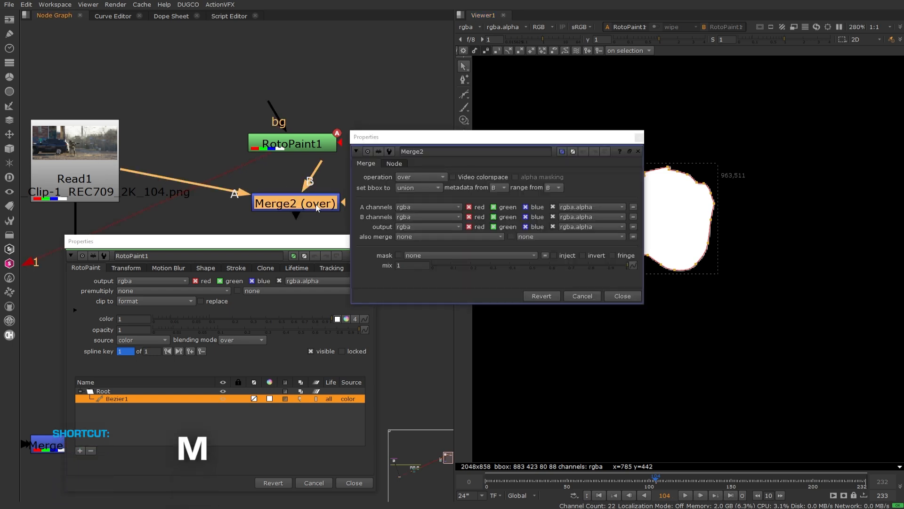
drag(320, 198, 283, 210)
drag(286, 171, 295, 147)
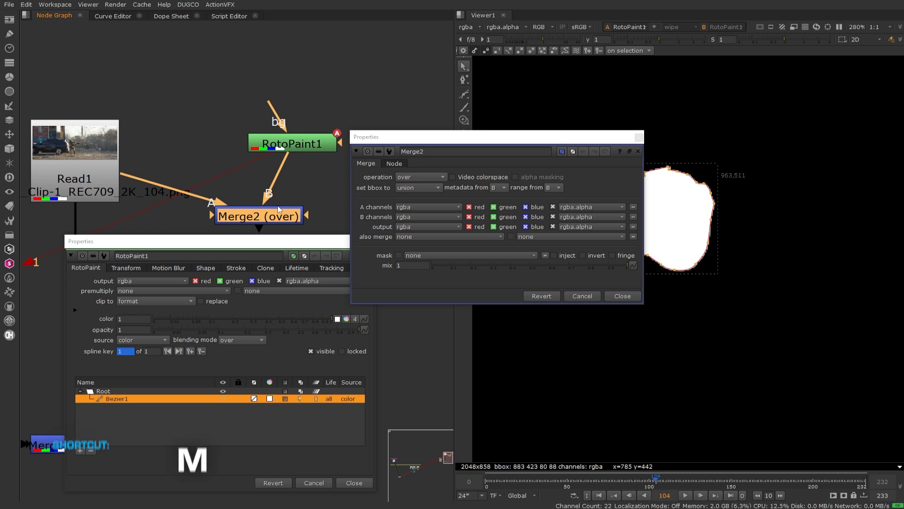
drag(278, 211, 309, 187)
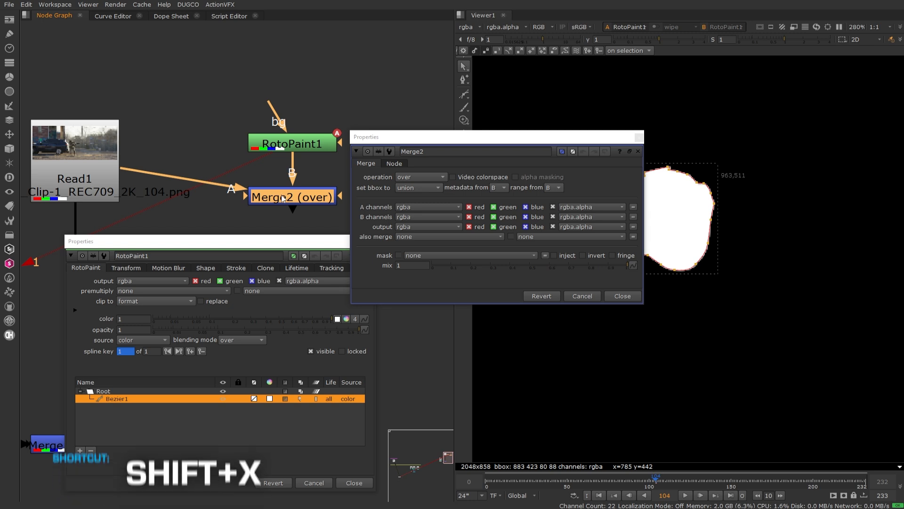
key(shift+x)
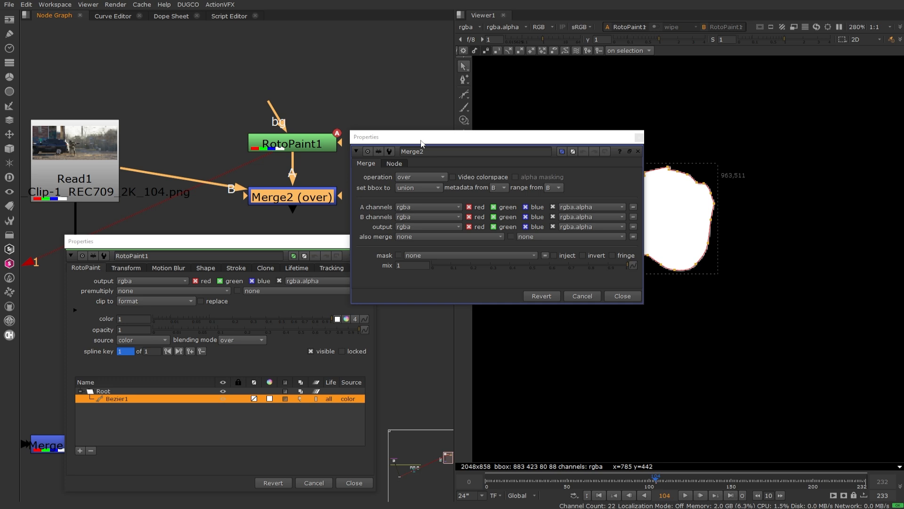
Move the Merge properties clear of the nodes and raise the RotoPaint and Merge nodes, with the Merge level with the plate.
drag(421, 142, 464, 270)
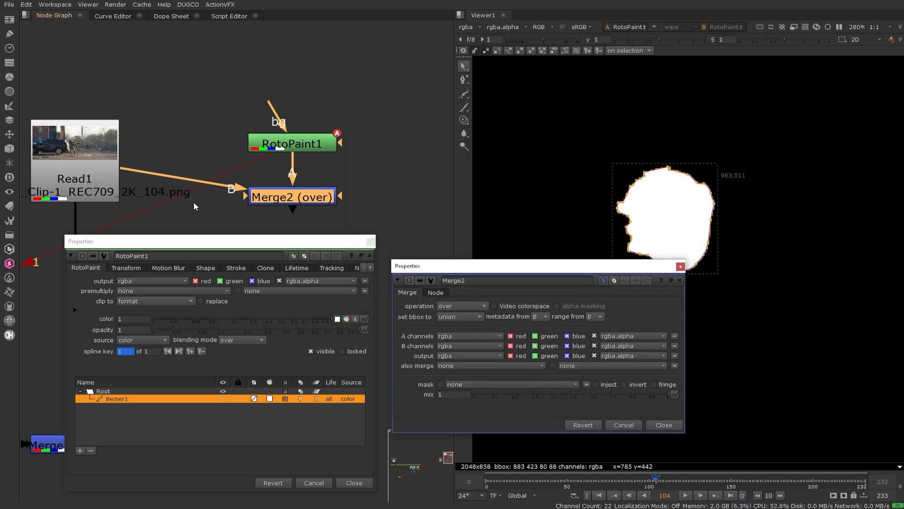
drag(426, 109, 226, 226)
drag(273, 197, 292, 165)
click(274, 200)
click(102, 165)
click(351, 158)
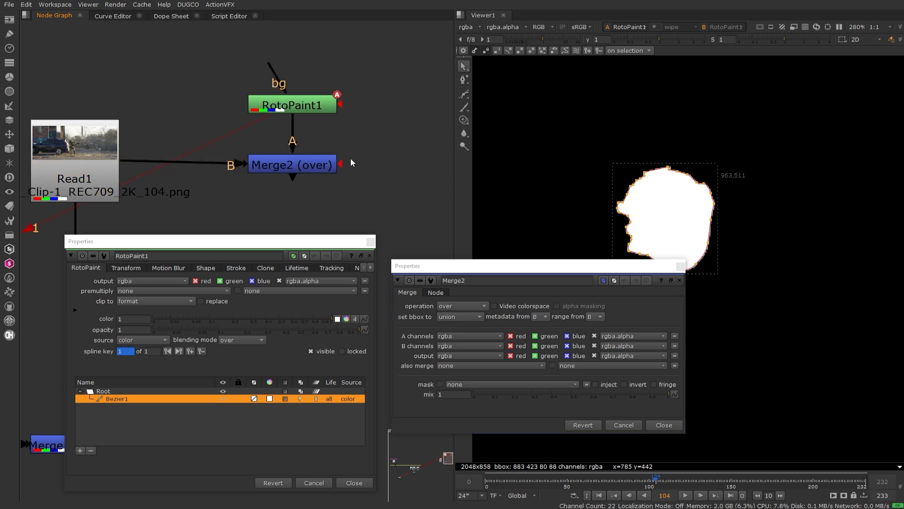
drag(283, 104, 282, 107)
click(398, 148)
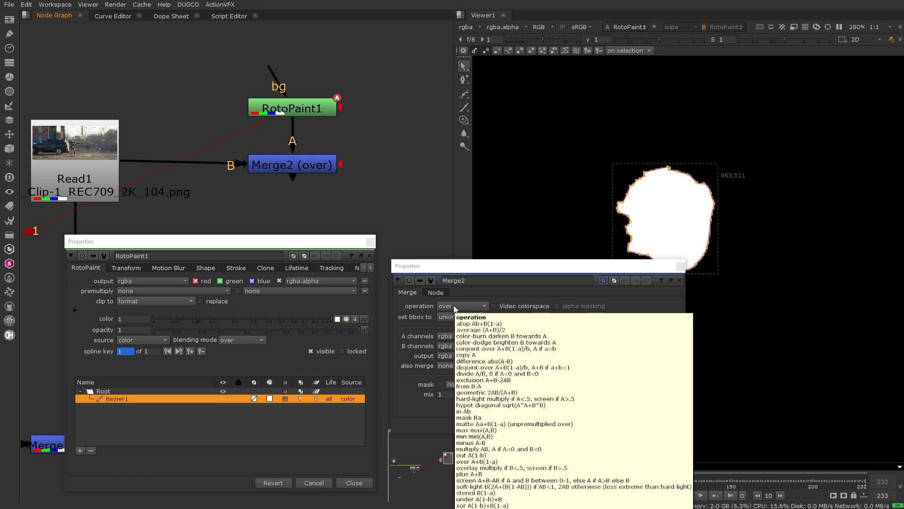
Set the new Merge's operation to mask and view the isolated head.
click(455, 307)
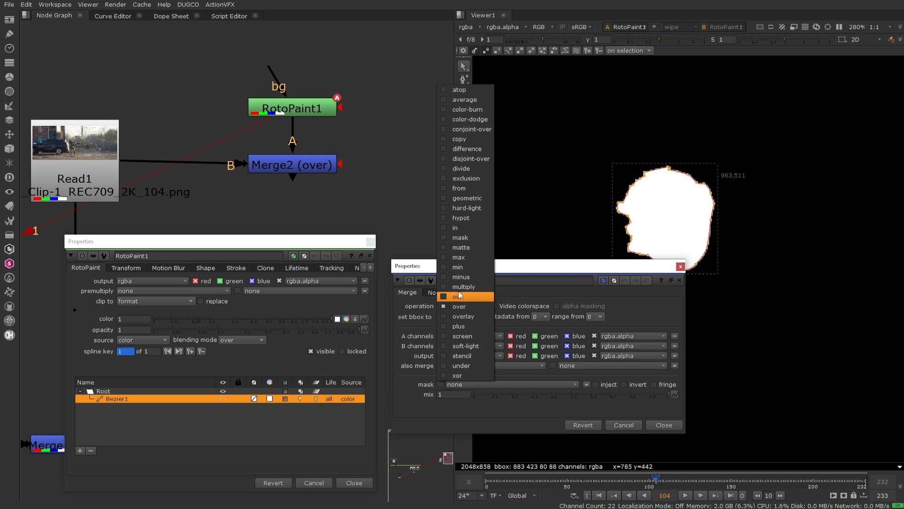
click(474, 237)
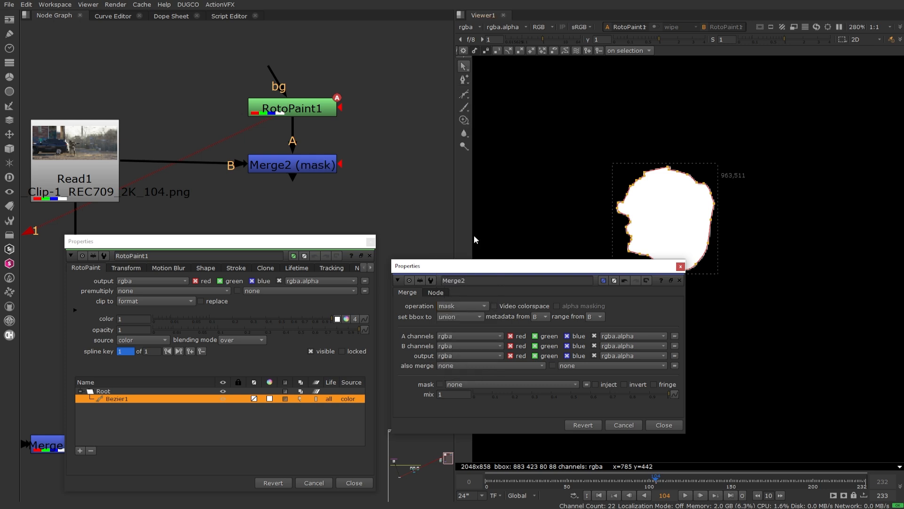
click(304, 168)
key(1)
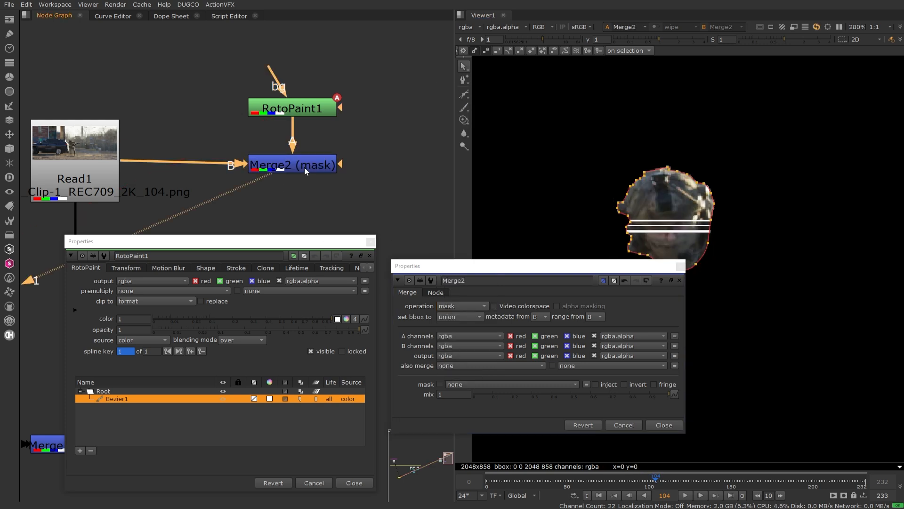
scroll(597, 191, up, 2)
scroll(593, 162, down, 4)
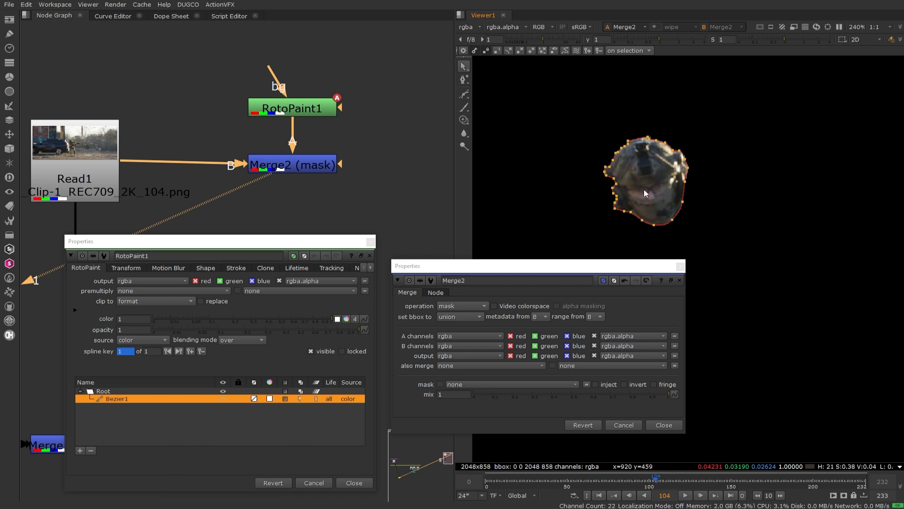
Set the new Merge's operation to stencil, close the Merge and RotoPaint properties, and view the cut-out in the plate.
click(473, 306)
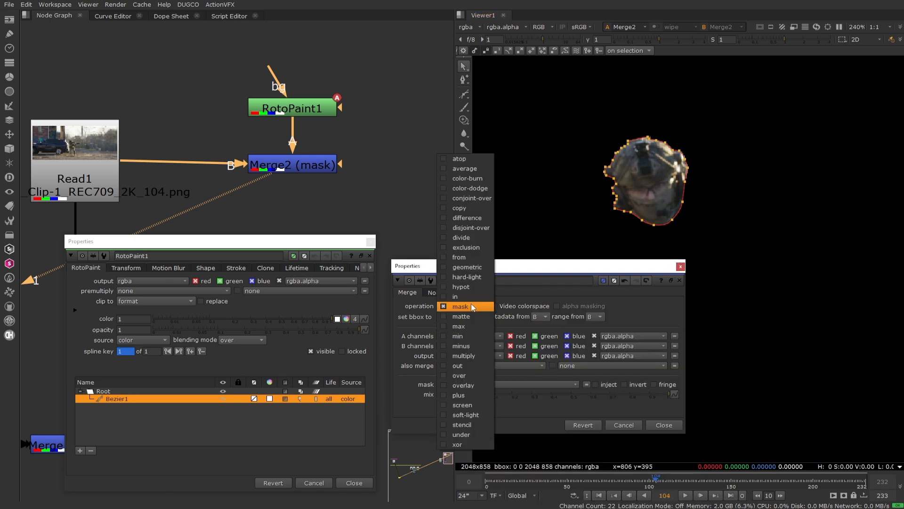
click(469, 425)
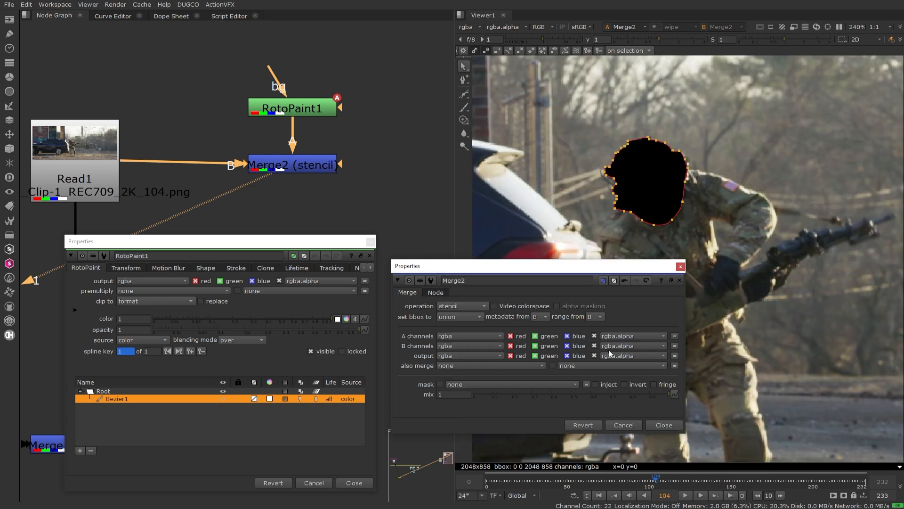
click(679, 280)
scroll(694, 151, up, 3)
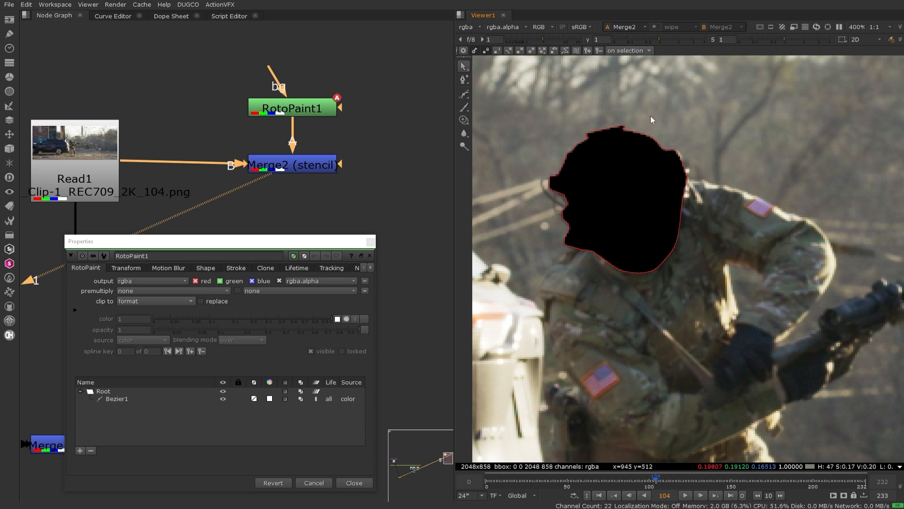
click(370, 241)
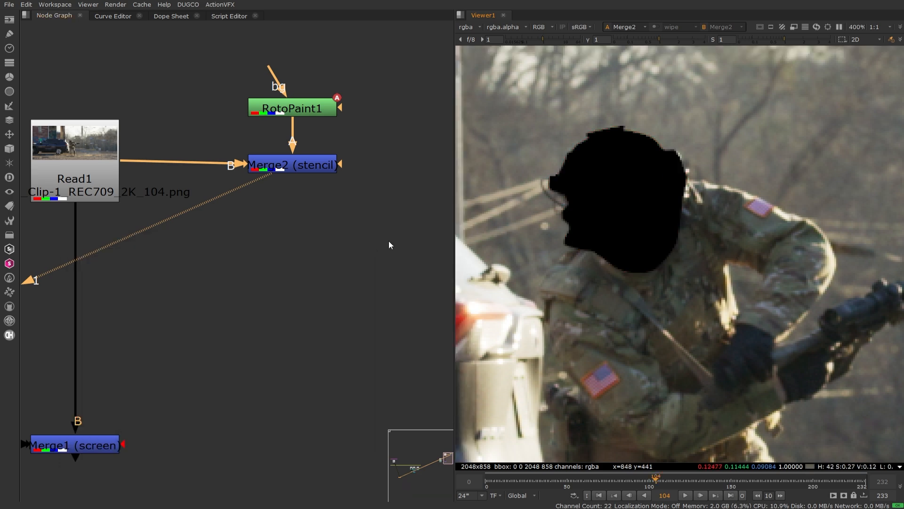
scroll(707, 256, down, 1)
scroll(705, 255, down, 5)
scroll(612, 172, down, 2)
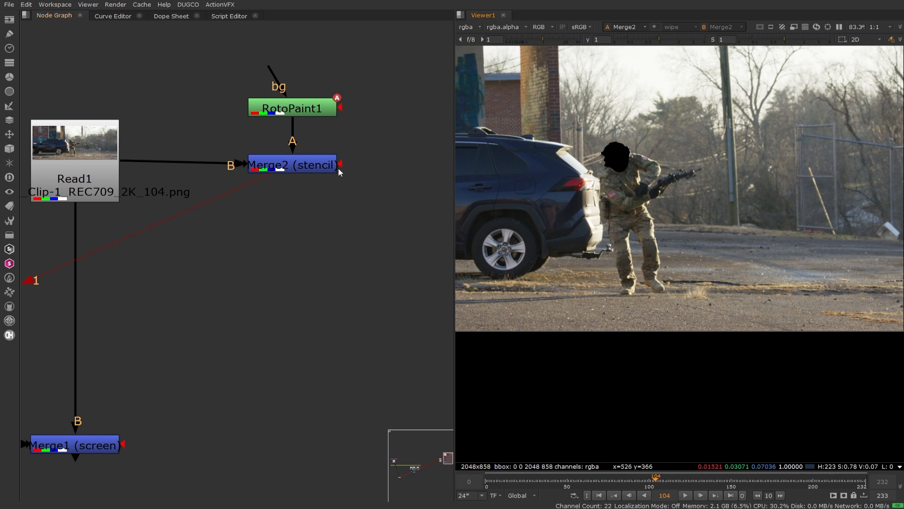
Delete the RotoPaint node and the stencil Merge node beside the plate.
drag(313, 160, 312, 156)
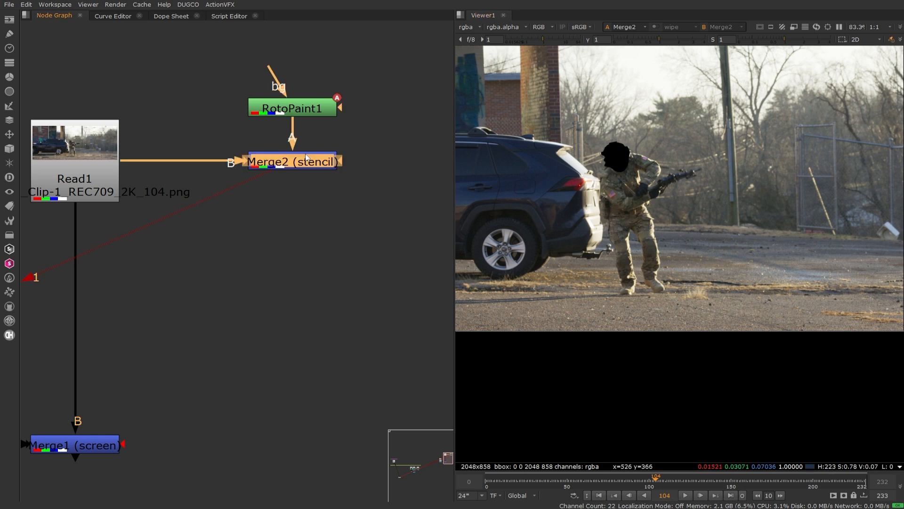
click(403, 140)
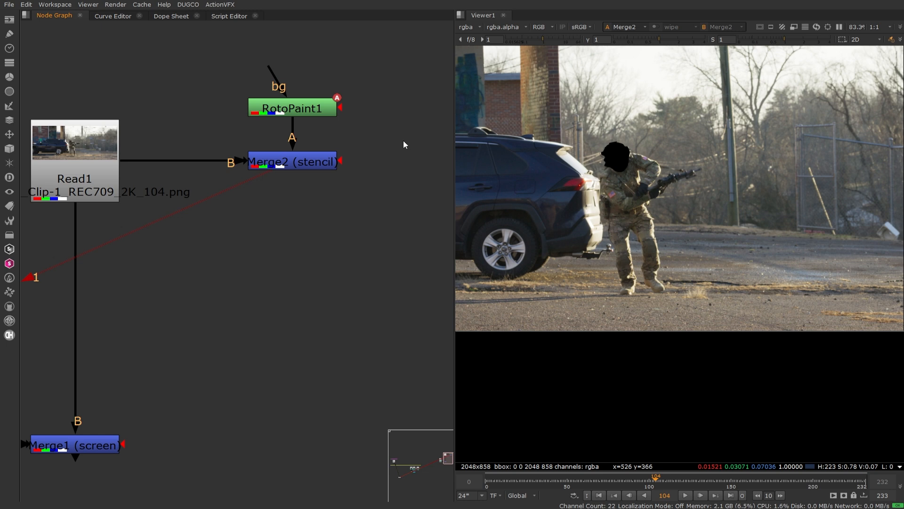
scroll(403, 140, down, 3)
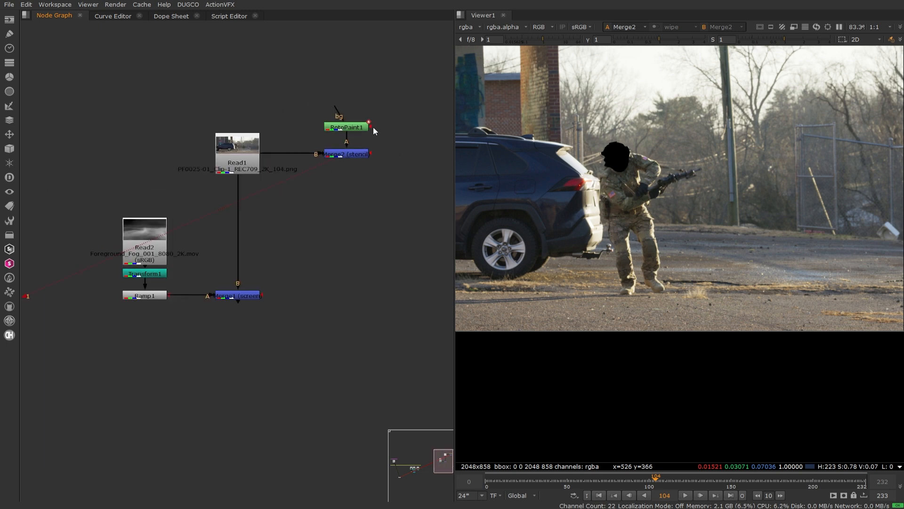
drag(395, 87, 278, 191)
key(Delete)
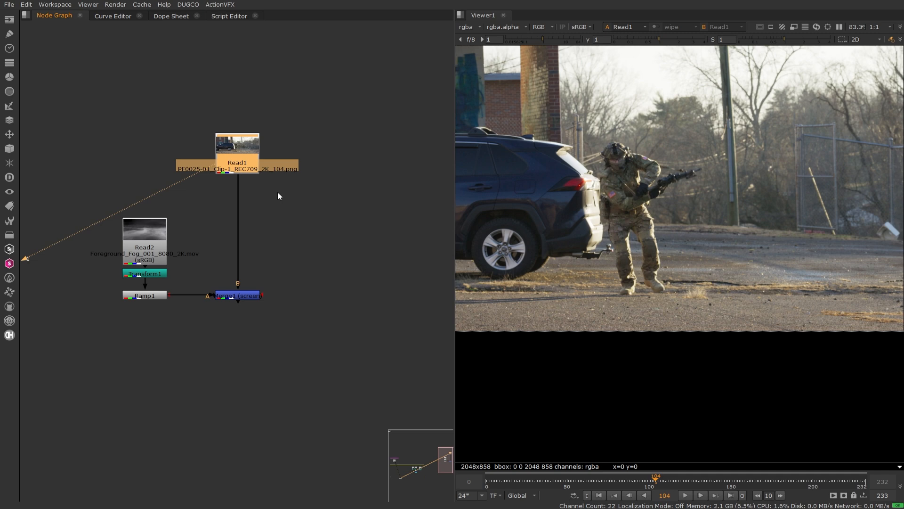
Go to frame 0 of the plate with the wider node graph in view.
scroll(278, 193, down, 6)
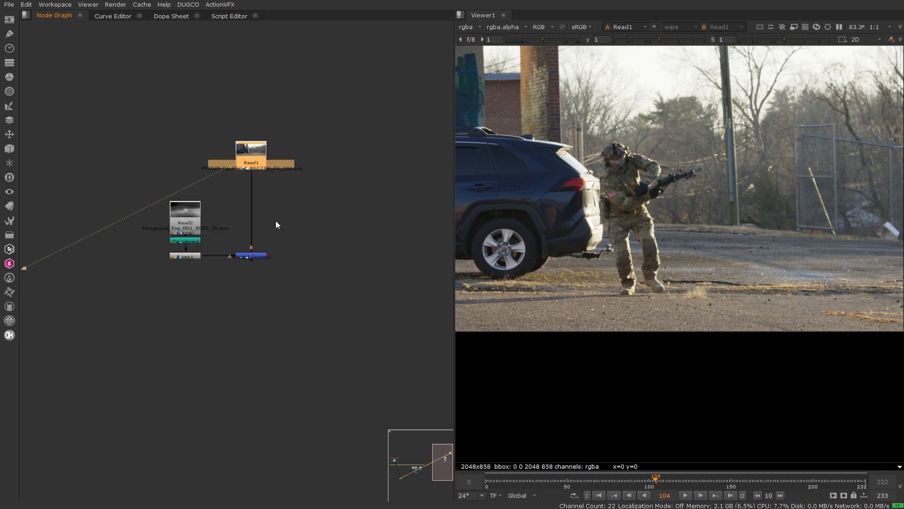
click(597, 496)
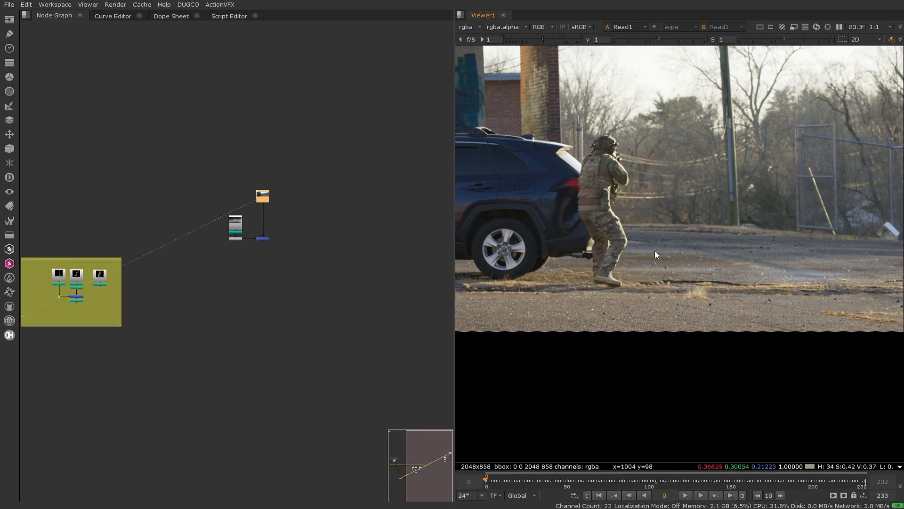
Move the plate's Read node higher in the node graph, further above the fog Merge node.
middle_drag(654, 231, 677, 267)
scroll(669, 295, down, 2)
scroll(670, 296, down, 2)
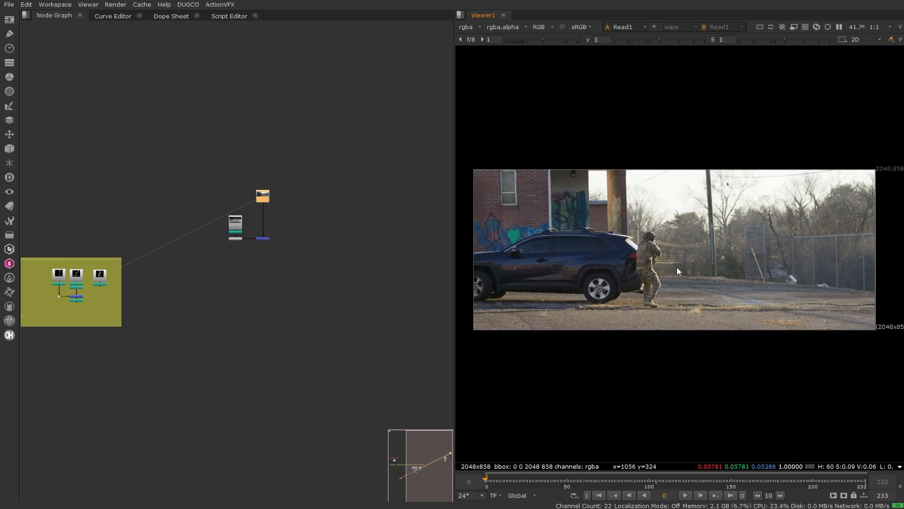
middle_drag(110, 284, 193, 275)
scroll(173, 272, up, 3)
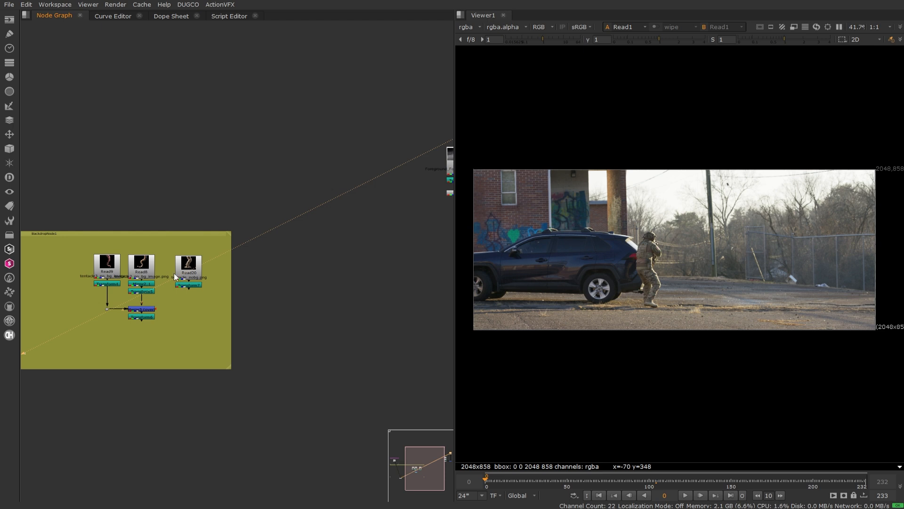
drag(73, 249, 169, 331)
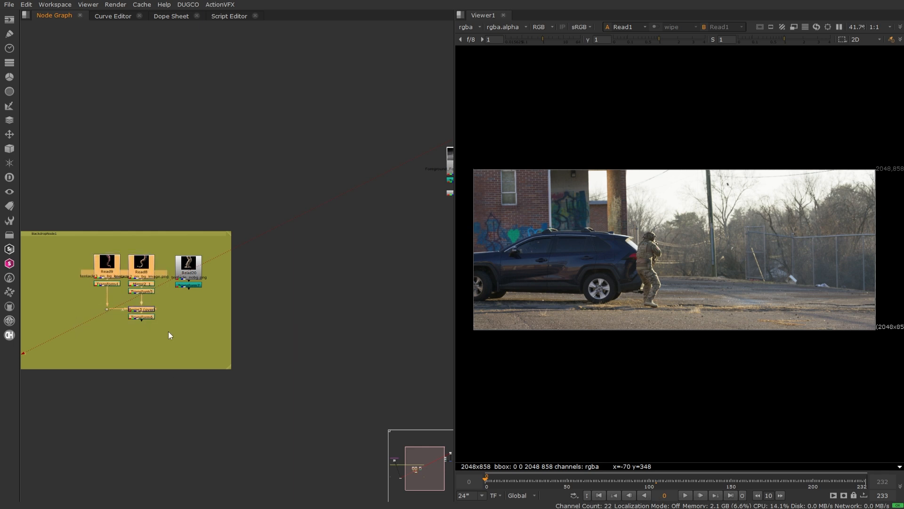
scroll(144, 257, up, 1)
scroll(145, 263, down, 5)
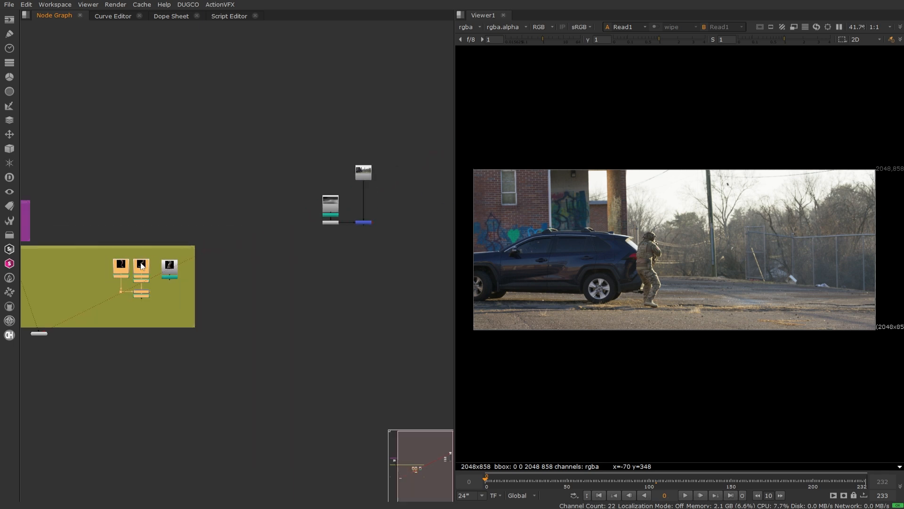
drag(371, 168, 364, 84)
middle_drag(395, 111, 392, 165)
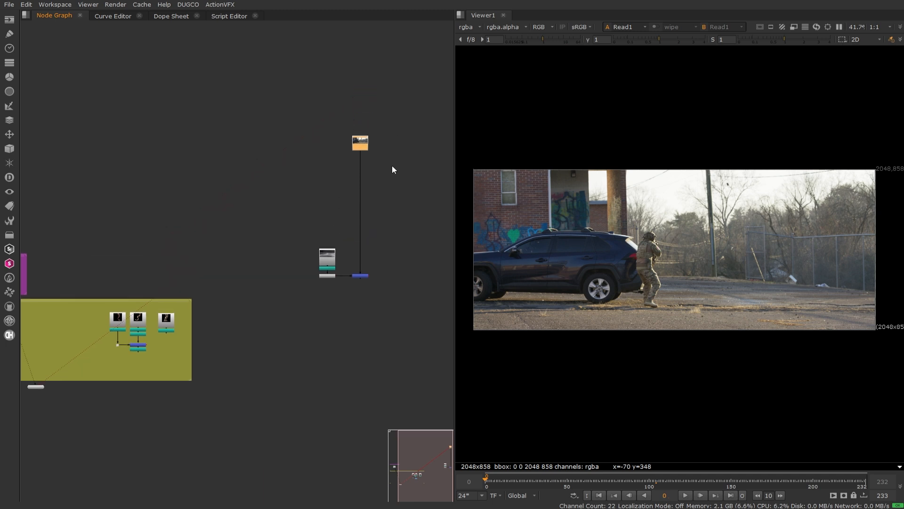
Move the fog Read, Transform, Ramp and Merge nodes together further down the plate's pipe.
scroll(378, 213, down, 3)
scroll(390, 226, up, 4)
drag(403, 204, 254, 325)
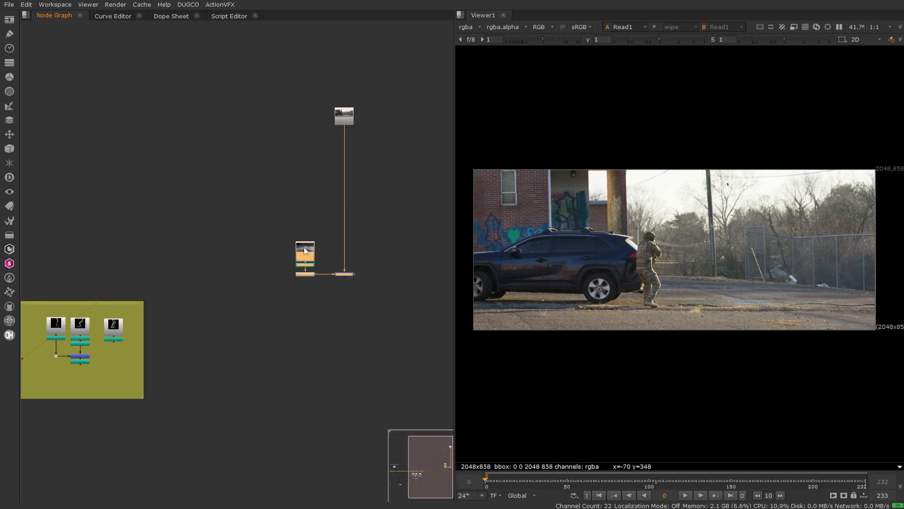
drag(304, 249, 305, 361)
click(375, 333)
Raise the plate's Read node again to leave a longer pipe above the fog branch.
scroll(375, 332, down, 10)
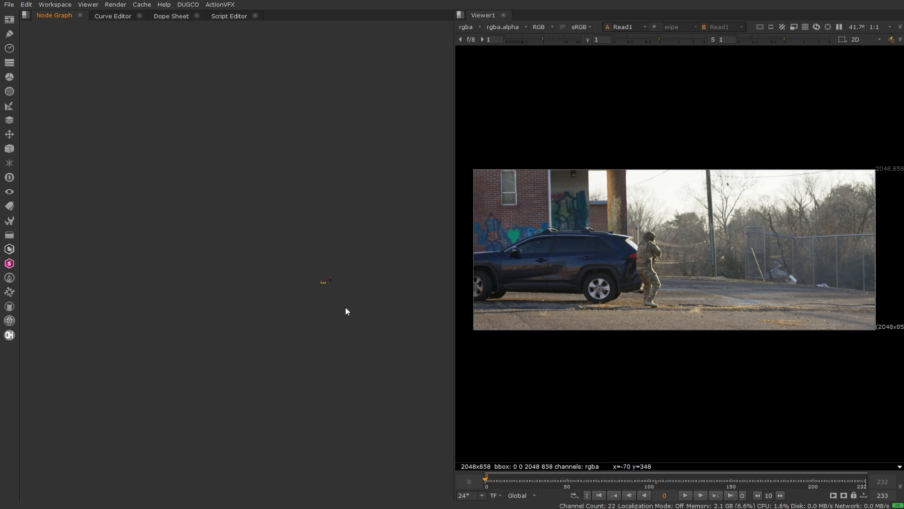
scroll(341, 306, up, 10)
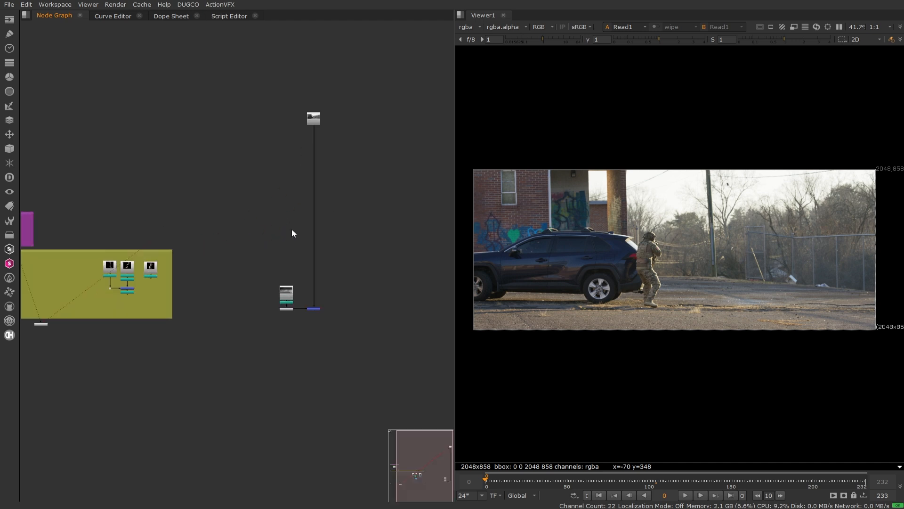
scroll(289, 231, up, 2)
scroll(197, 261, down, 2)
scroll(138, 278, up, 3)
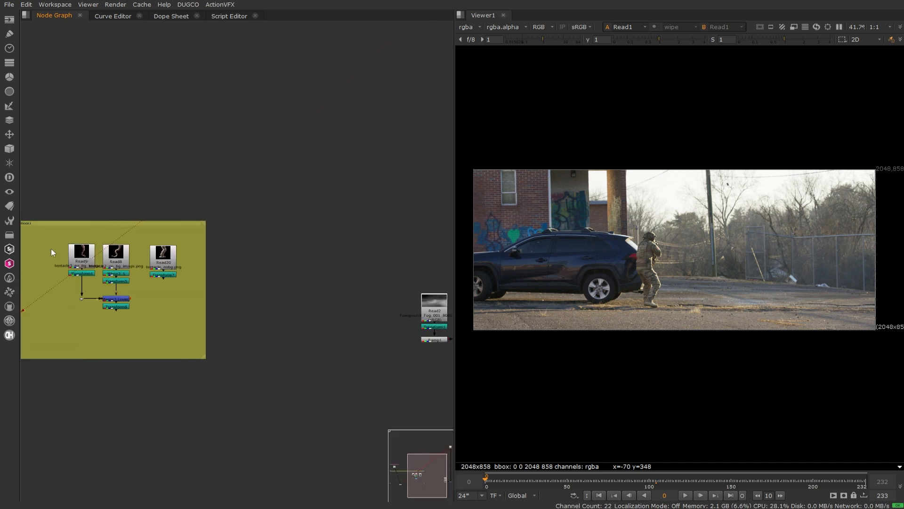
drag(40, 231, 166, 354)
scroll(282, 259, down, 2)
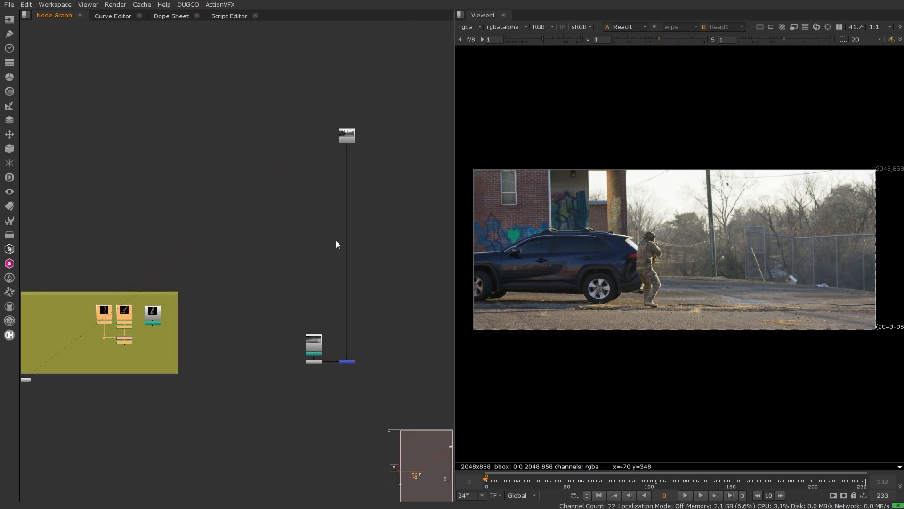
drag(353, 134, 355, 66)
click(284, 315)
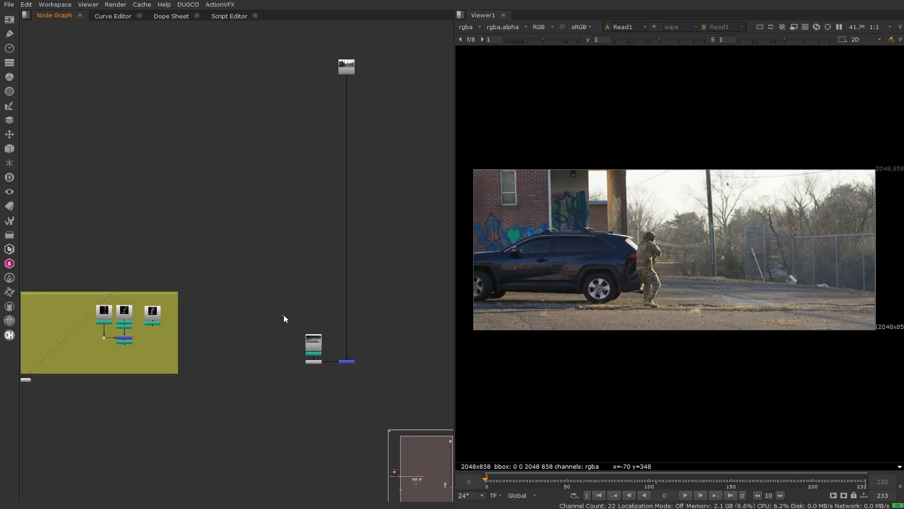
Create a backdrop around the fog Read, Transform, Ramp and Merge nodes.
drag(283, 315, 345, 348)
scroll(351, 377, up, 4)
click(339, 347)
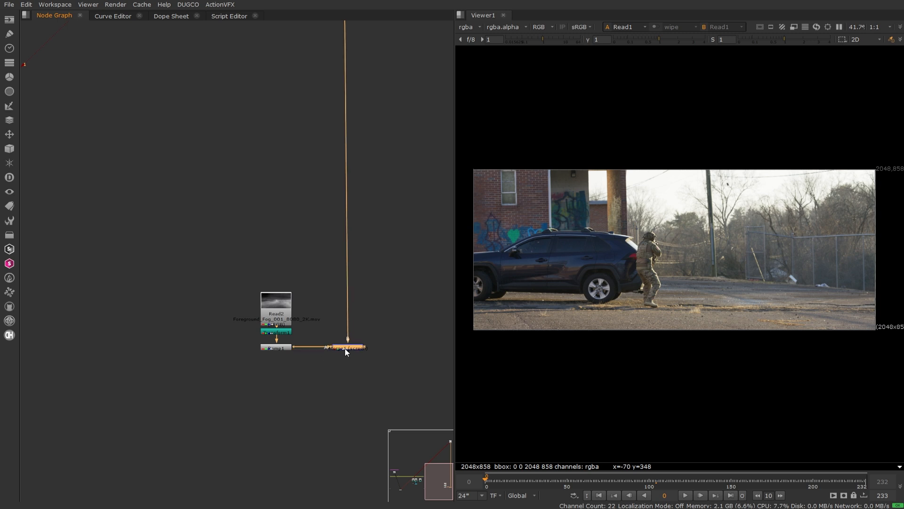
scroll(351, 372, down, 3)
drag(396, 286, 272, 388)
key(Tab)
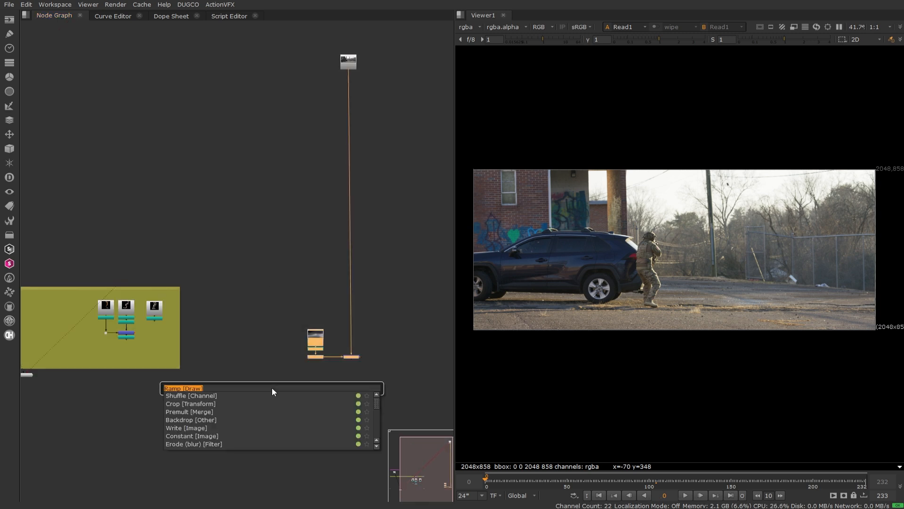
text(backdrop)
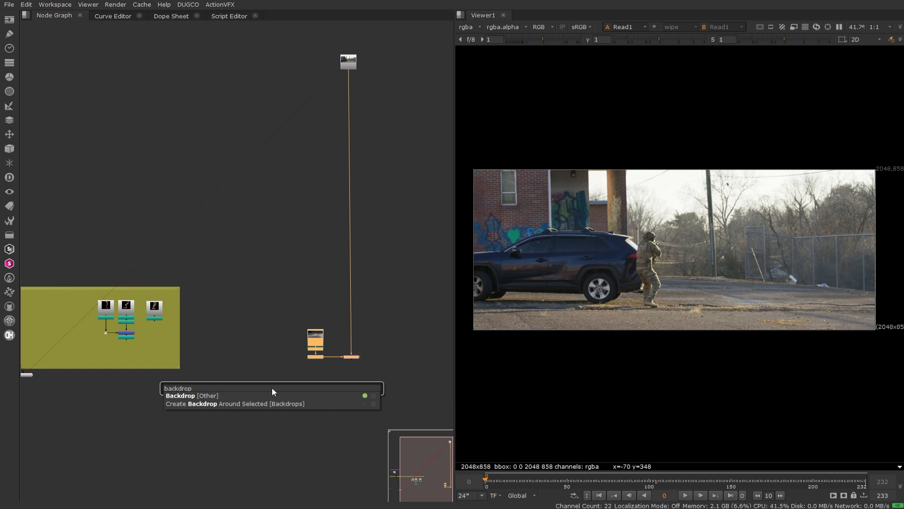
key(Return)
Enlarge and reposition the new backdrop so it surrounds all the fog nodes with a margin.
scroll(323, 363, up, 2)
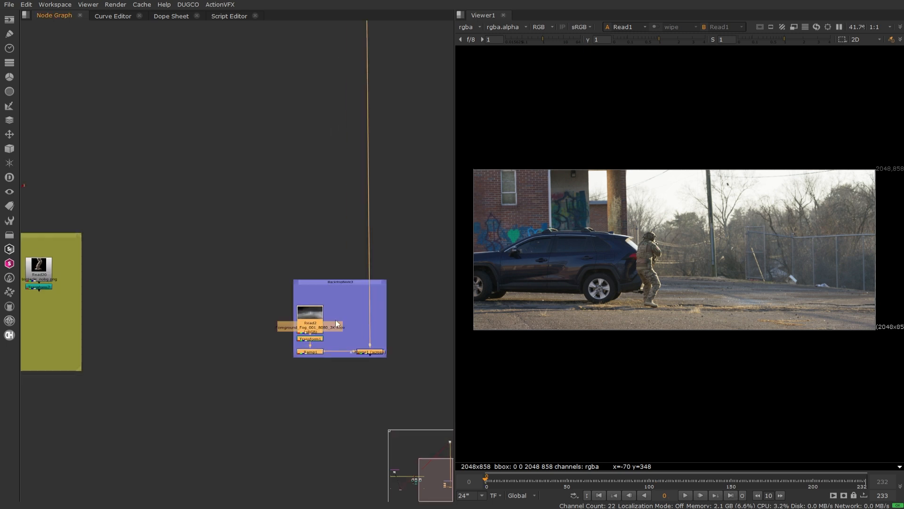
ctrl+drag(332, 281, 309, 261)
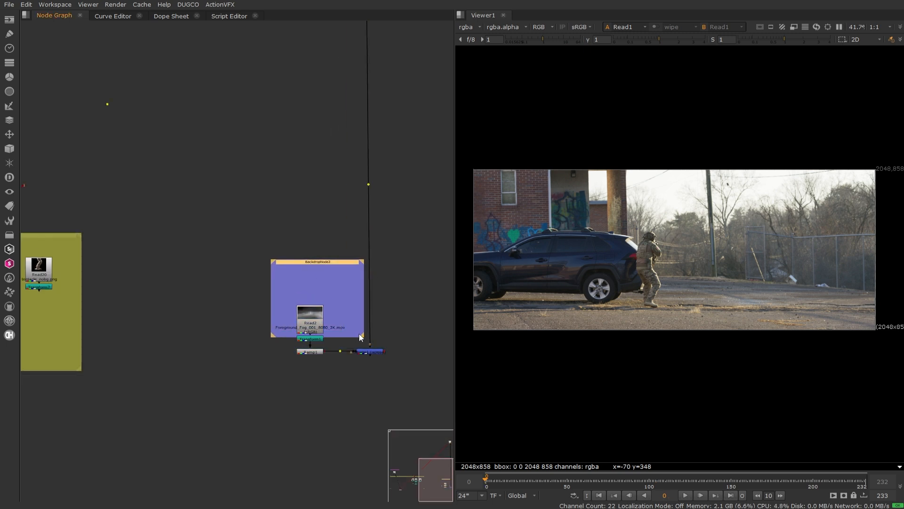
drag(364, 337, 420, 391)
ctrl+drag(392, 264, 391, 270)
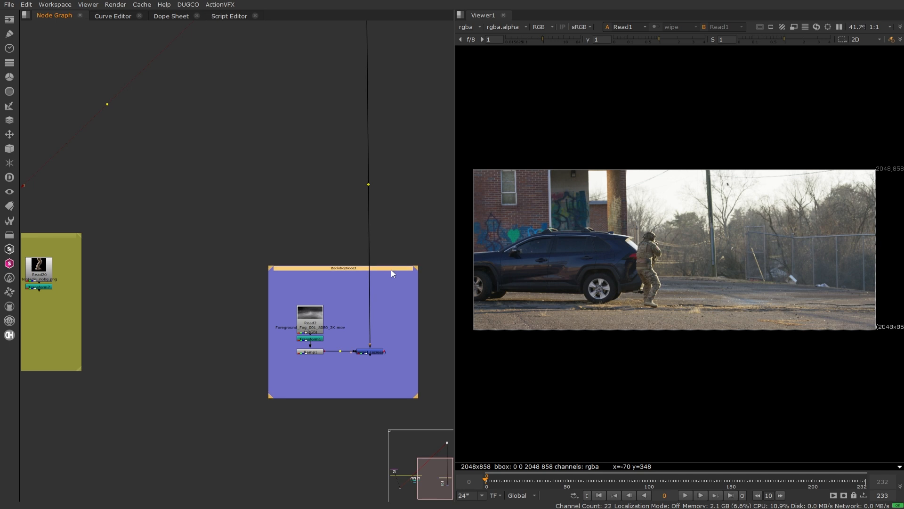
Label the backdrop around the fog nodes "Fog" and dismiss its properties.
scroll(404, 262, down, 3)
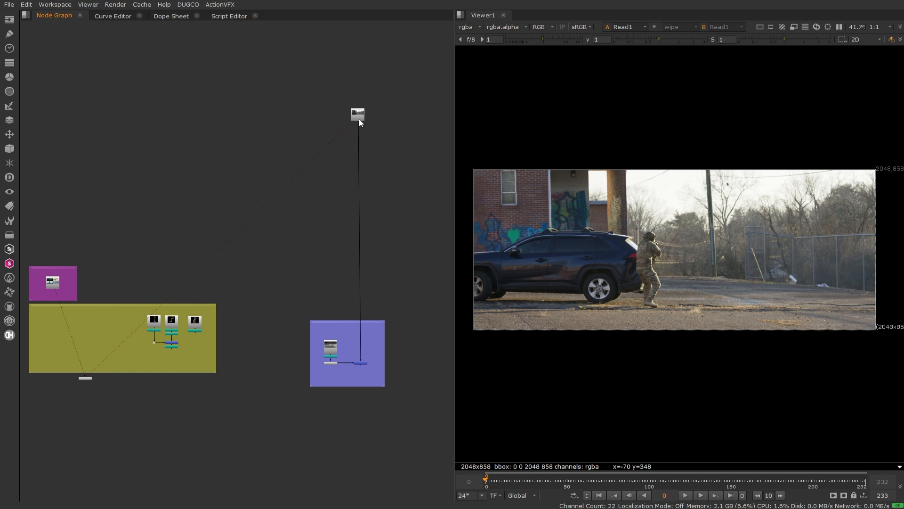
scroll(345, 320, up, 4)
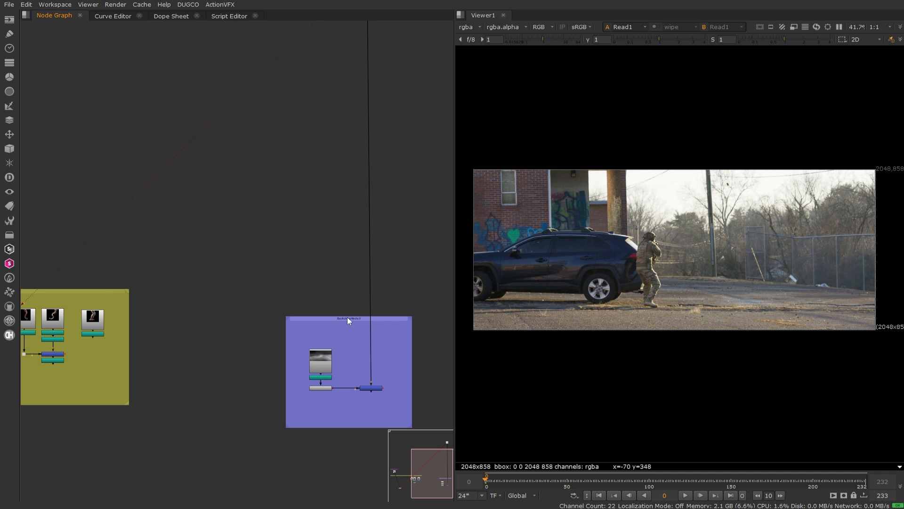
double_click(347, 318)
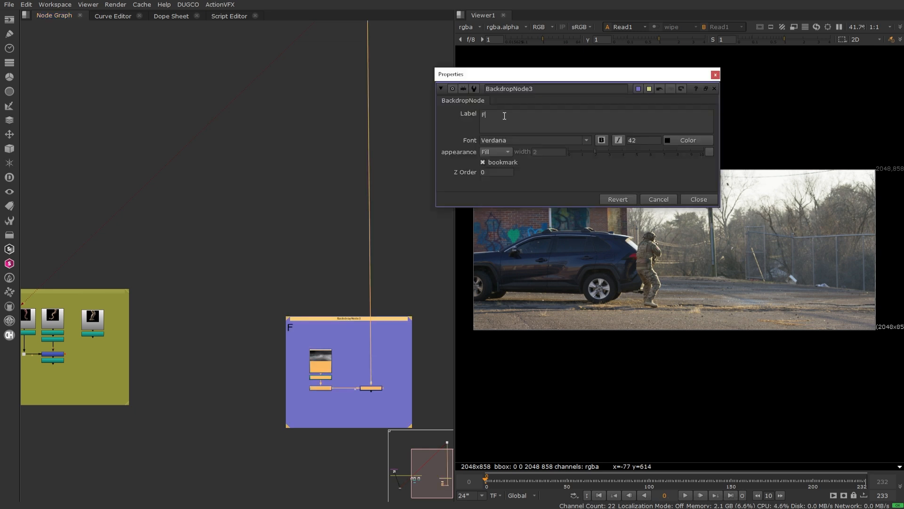
text(Fog)
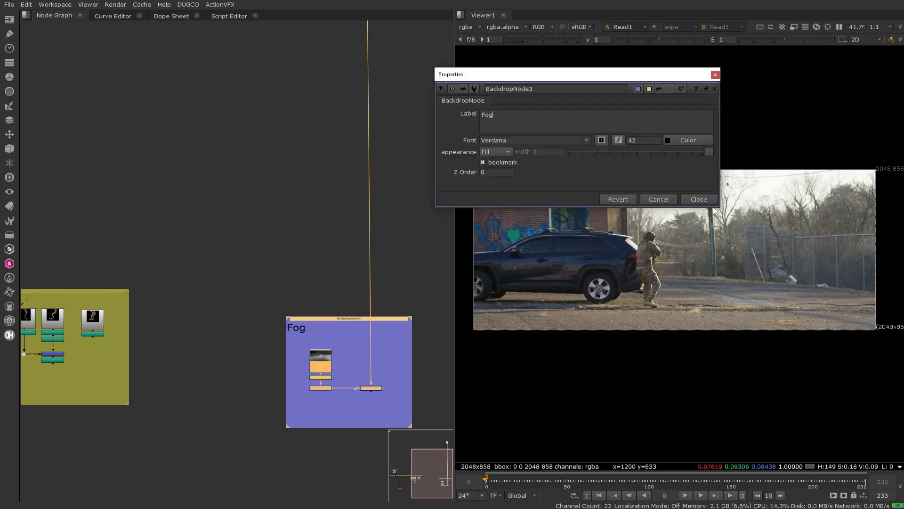
click(647, 200)
Move the two merged tentacle image branches out of the olive backdrop to beside the plate's pipe, below the plate's Read node.
scroll(336, 219, down, 3)
scroll(295, 262, up, 2)
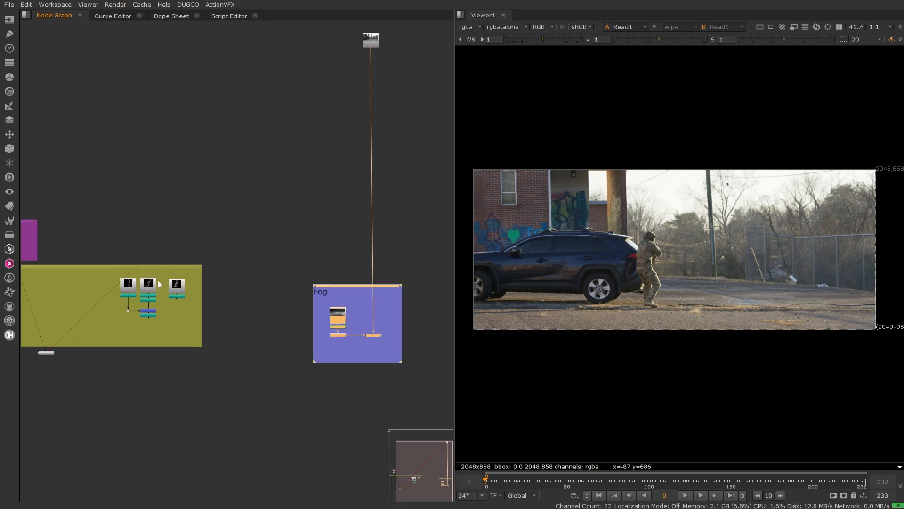
drag(99, 276, 162, 330)
drag(154, 284, 313, 109)
middle_drag(313, 109, 259, 173)
drag(260, 173, 273, 168)
View the first tentacle image from Read9 on its own.
scroll(275, 168, up, 4)
click(281, 170)
click(219, 166)
key(1)
click(277, 180)
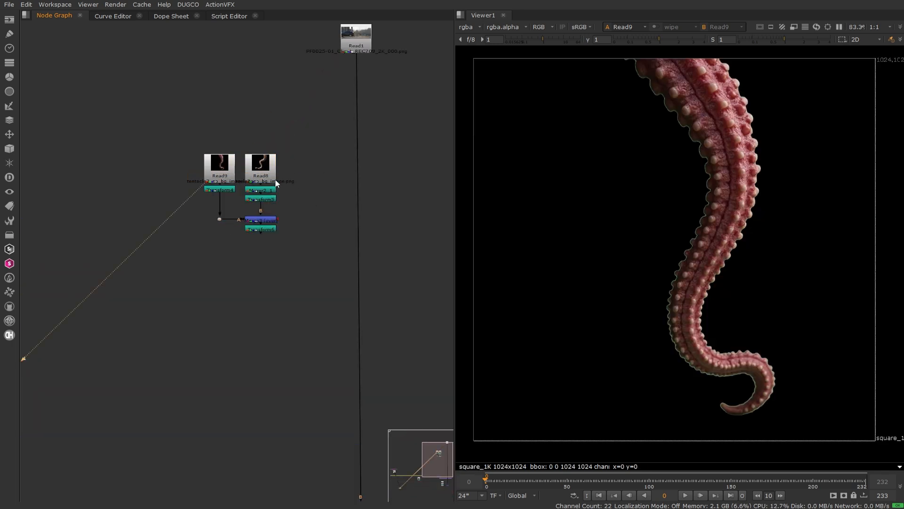
scroll(615, 233, down, 2)
scroll(616, 235, up, 1)
scroll(618, 229, down, 1)
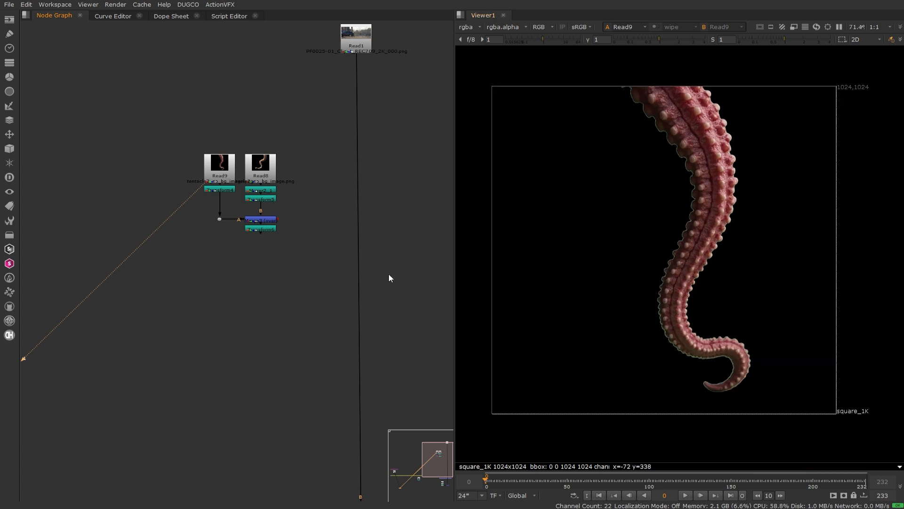
View the second tentacle image from Read8, followed by the combined tentacles at Transform6.
click(256, 173)
key(1)
click(359, 195)
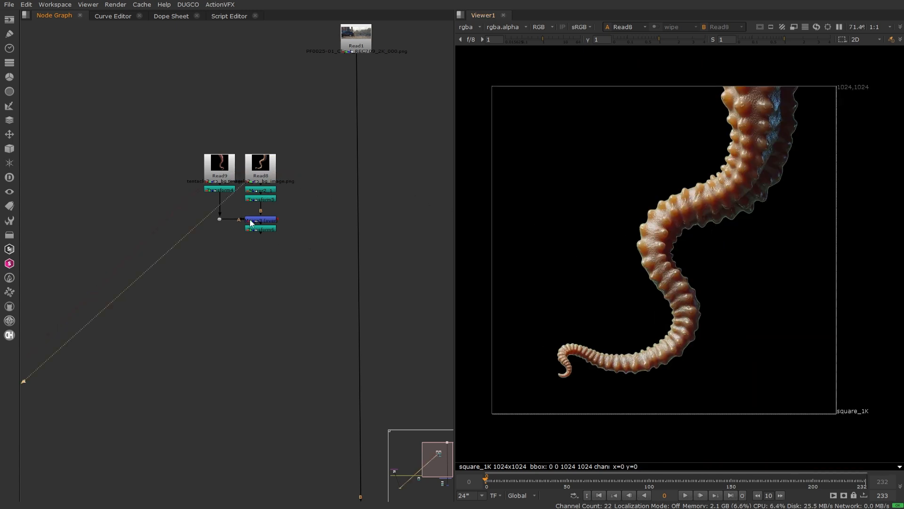
click(262, 229)
key(1)
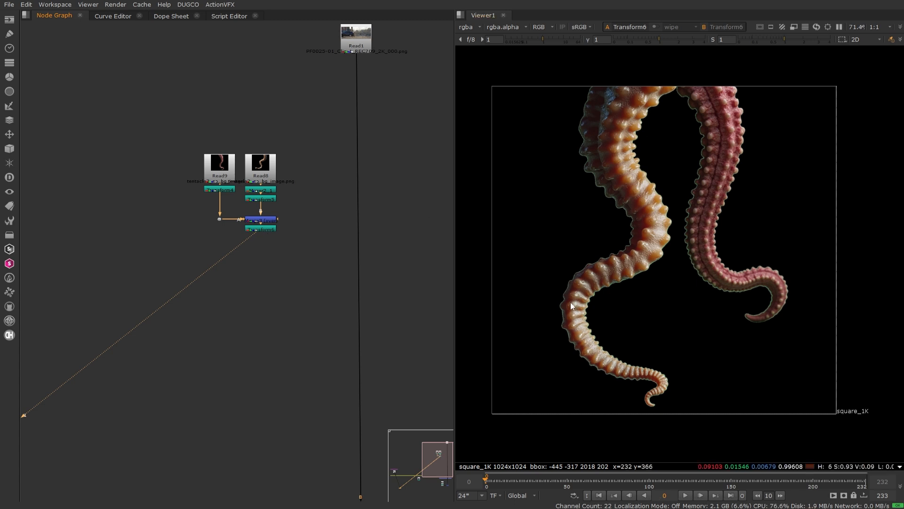
Shift the whole tentacle node group slightly lower beside the plate's pipe.
click(264, 178)
drag(292, 143, 170, 253)
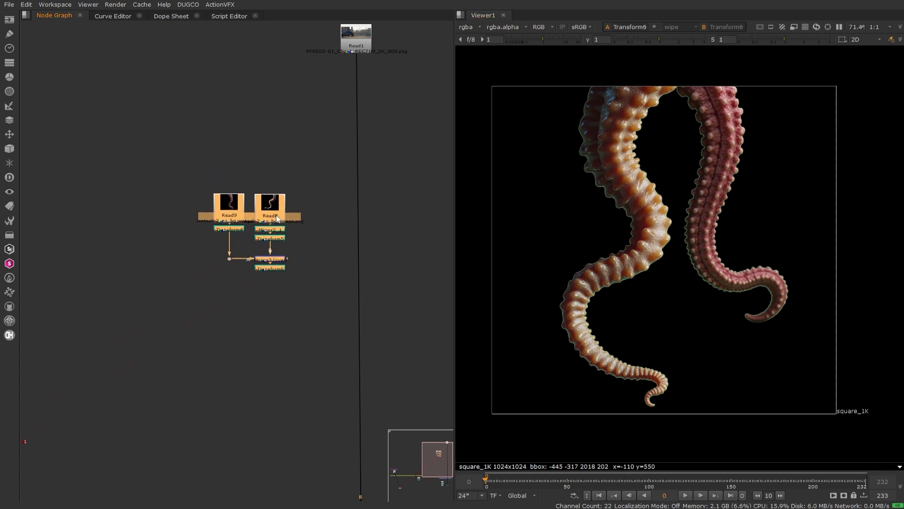
scroll(329, 237, down, 2)
click(329, 241)
scroll(329, 241, up, 2)
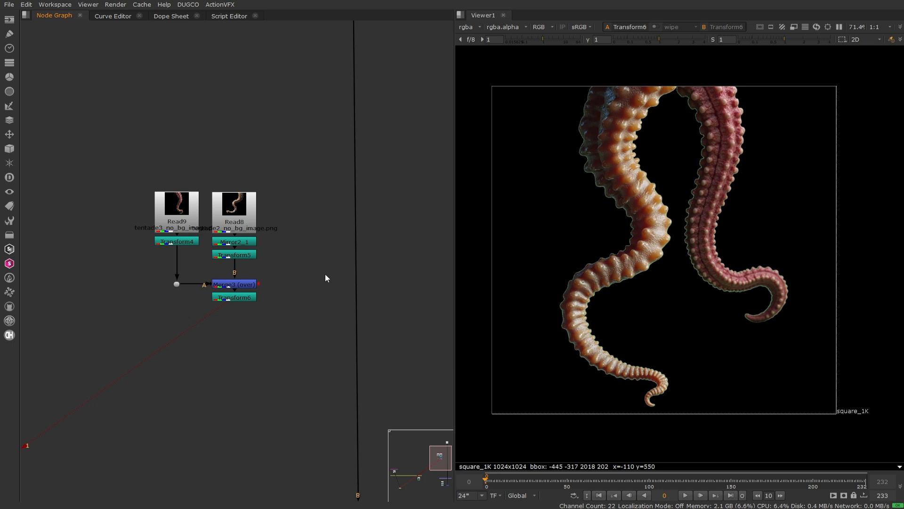
Merge the tentacles from Transform6 over the plate with a new Merge node in the main pipe, and view the result.
key(m)
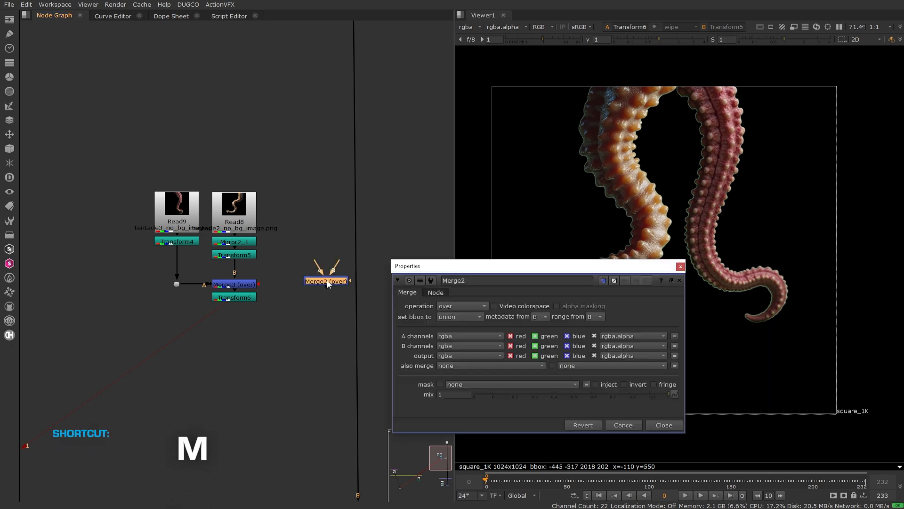
drag(329, 284, 251, 299)
drag(362, 309, 356, 316)
key(1)
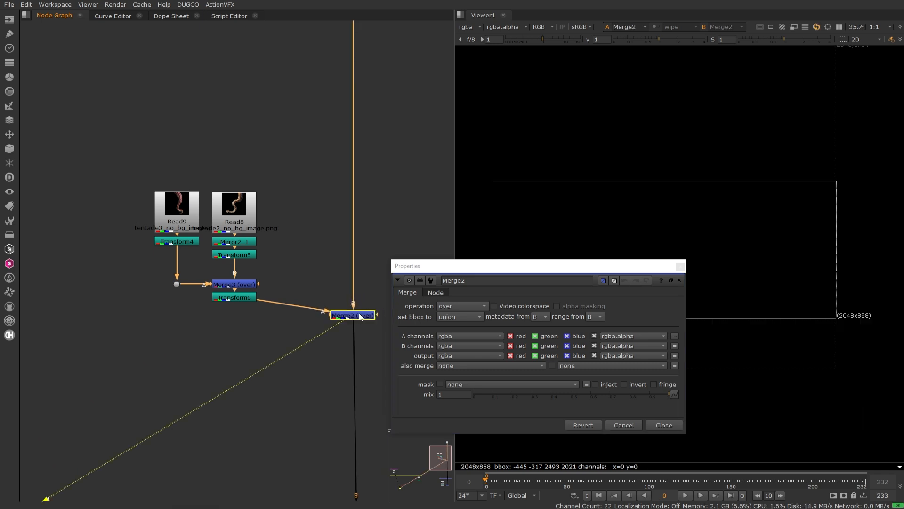
click(663, 424)
scroll(612, 304, up, 3)
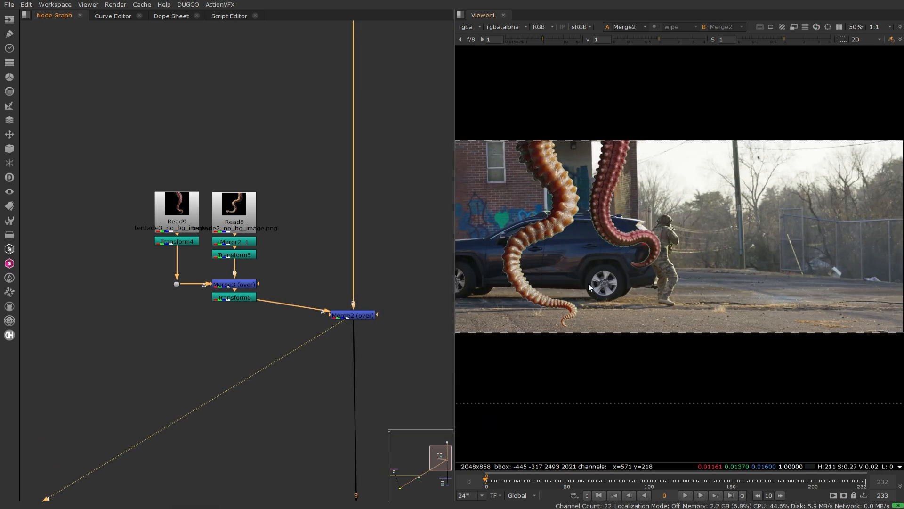
scroll(588, 286, down, 1)
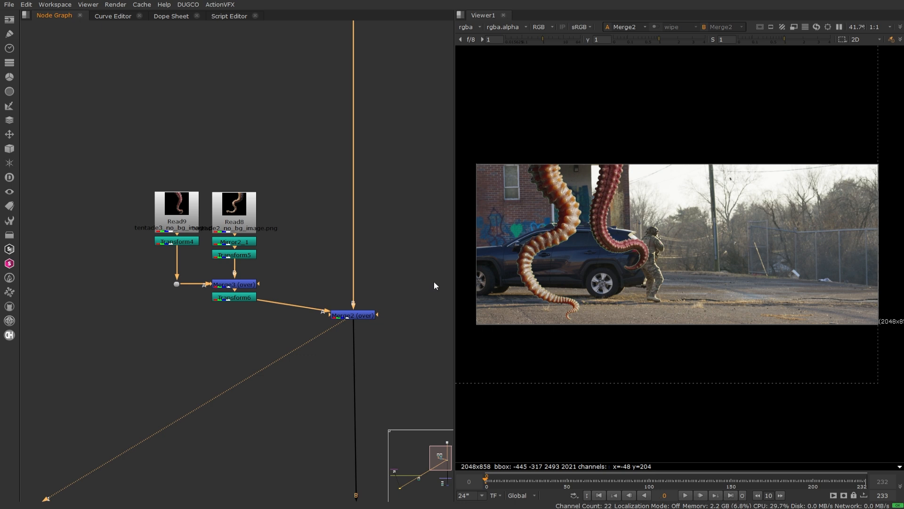
Examine the tentacle branch feeding the new Merge and view the Read9 tentacle image alone.
scroll(434, 281, down, 5)
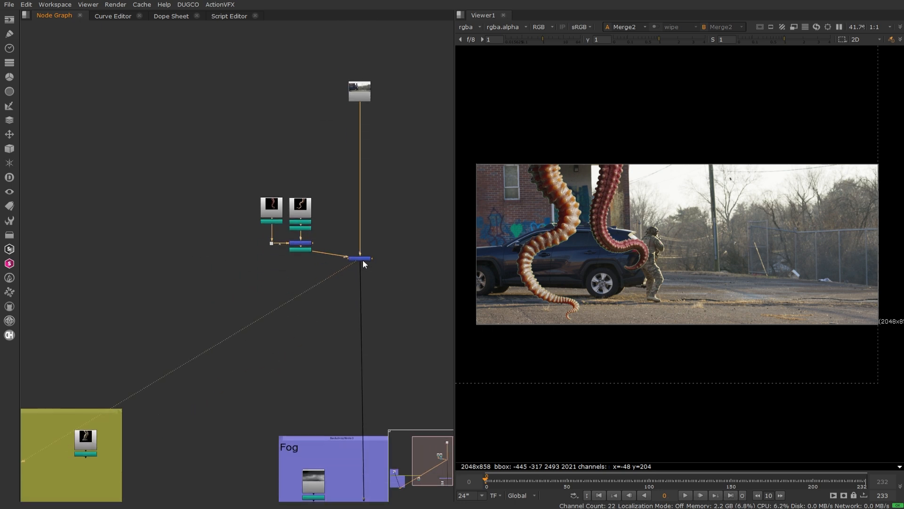
click(363, 258)
scroll(403, 258, up, 3)
click(246, 247)
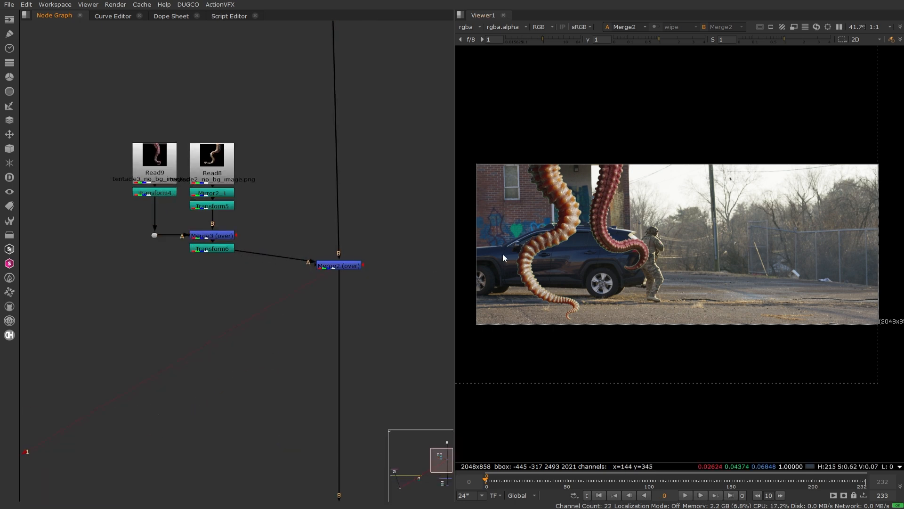
click(168, 191)
click(155, 160)
key(1)
scroll(424, 198, up, 1)
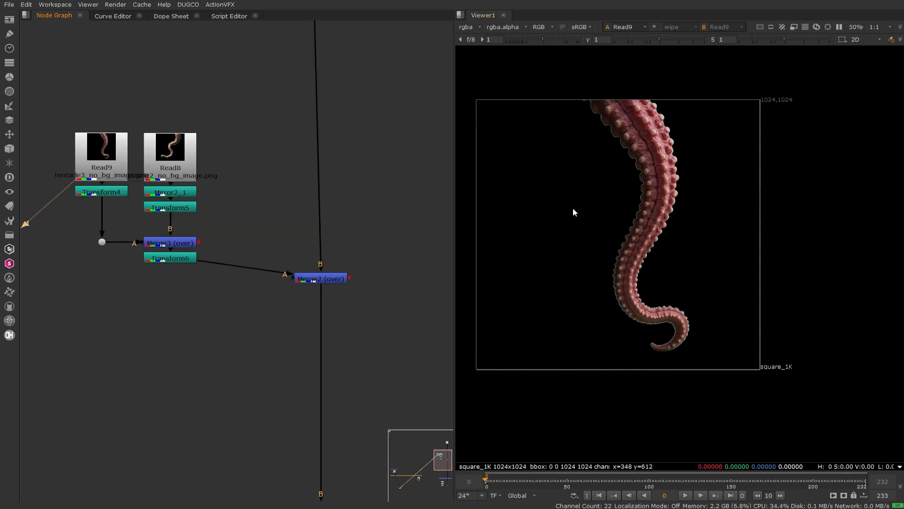
Compare the original red tentacle at Read9 with its rotated version at Transform4, with Transform4's properties open.
click(101, 192)
key(1)
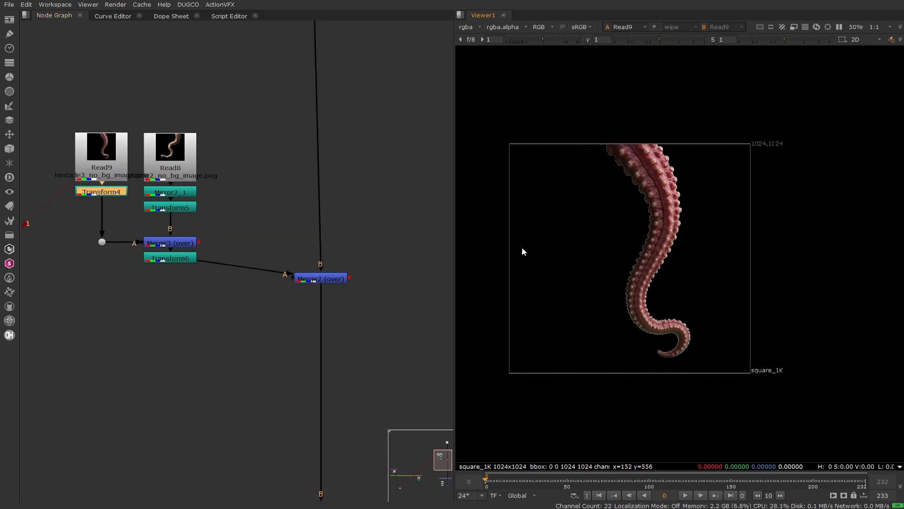
click(103, 193)
key(1)
double_click(104, 194)
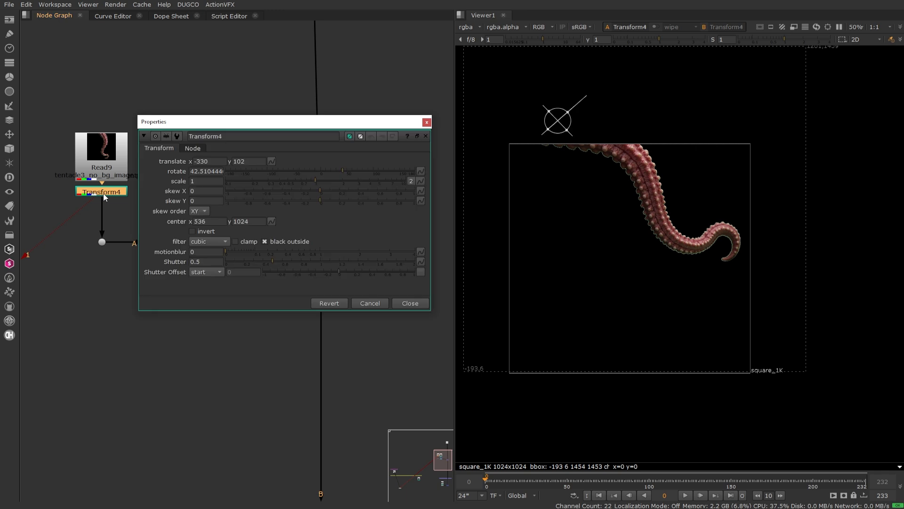
click(111, 167)
key(1)
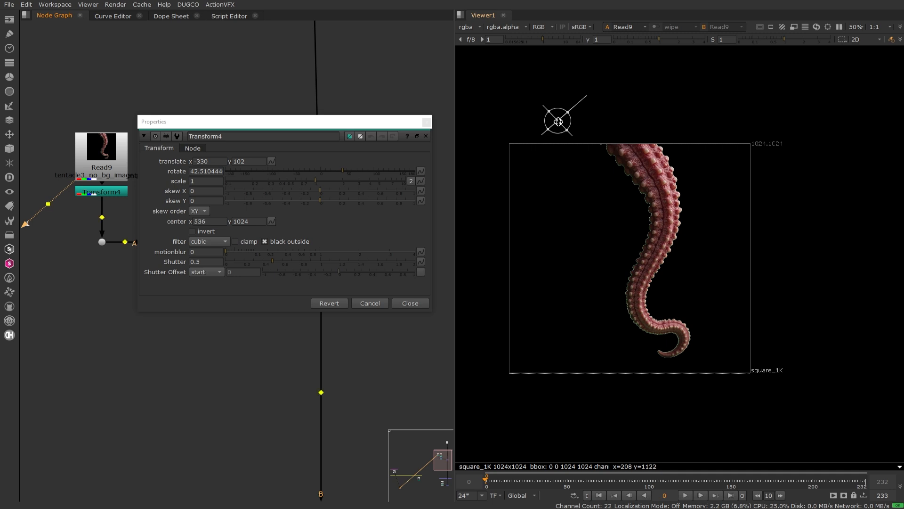
Move Transform4's pivot to x 522, y 1030, view the rotated tentacle, and close its properties.
mouse_move(549, 116)
ctrl+mouse_down()
mouse_move(610, 110)
mouse_move(555, 123)
ctrl+mouse_up()
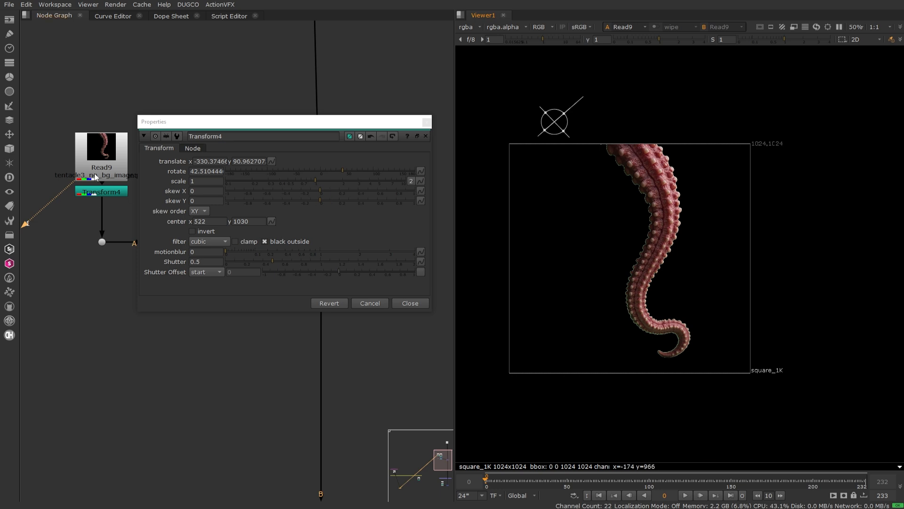
click(118, 191)
key(1)
click(124, 205)
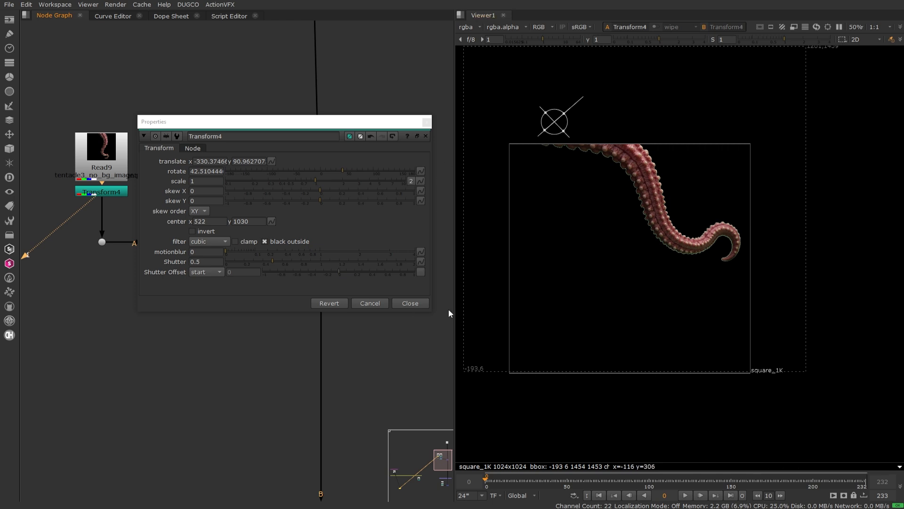
click(409, 303)
View the original orange tentacle at Read8 and its mirrored version at Mirror2_1.
click(180, 177)
key(1)
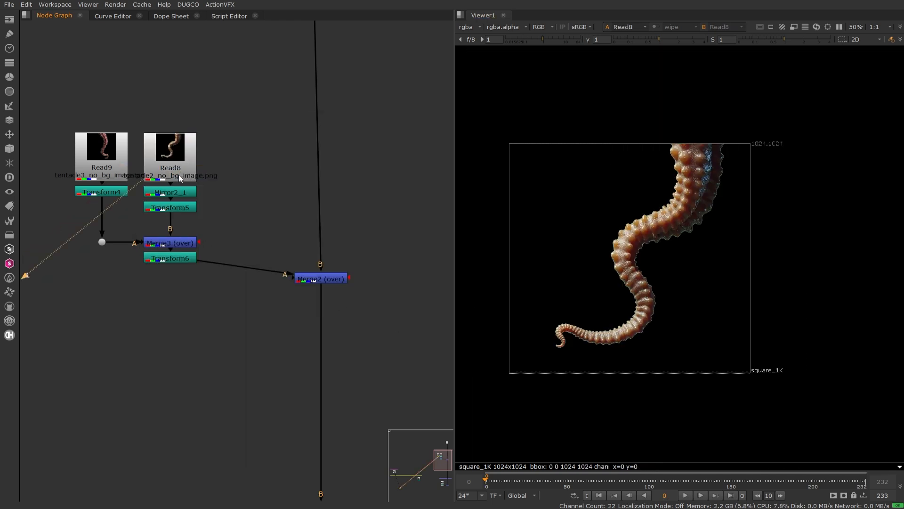
click(176, 196)
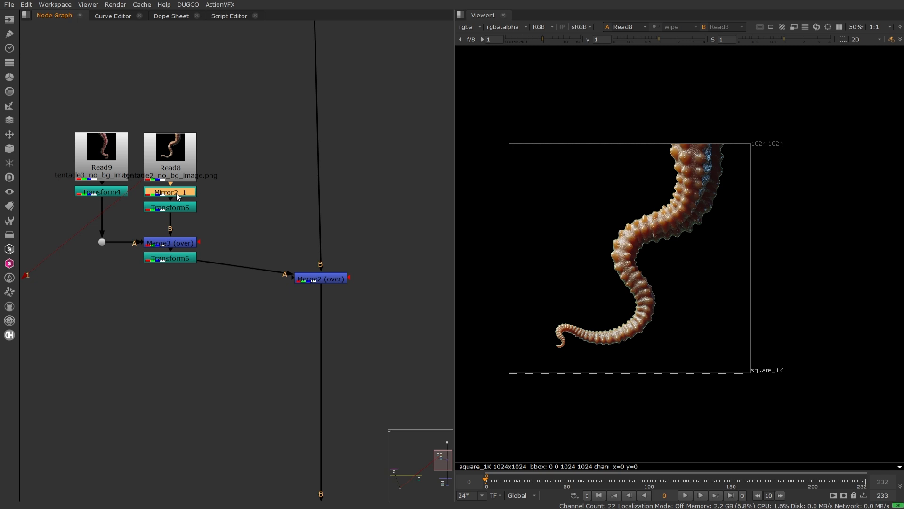
key(1)
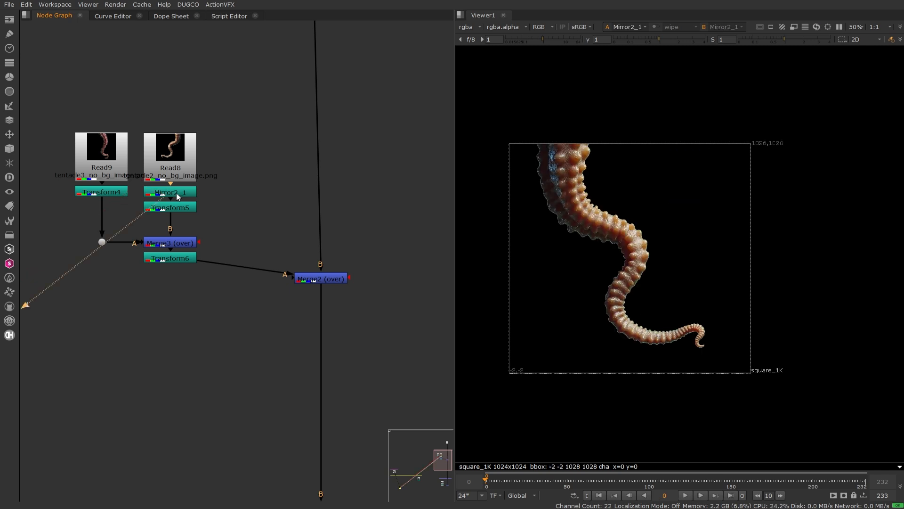
click(180, 207)
key(1)
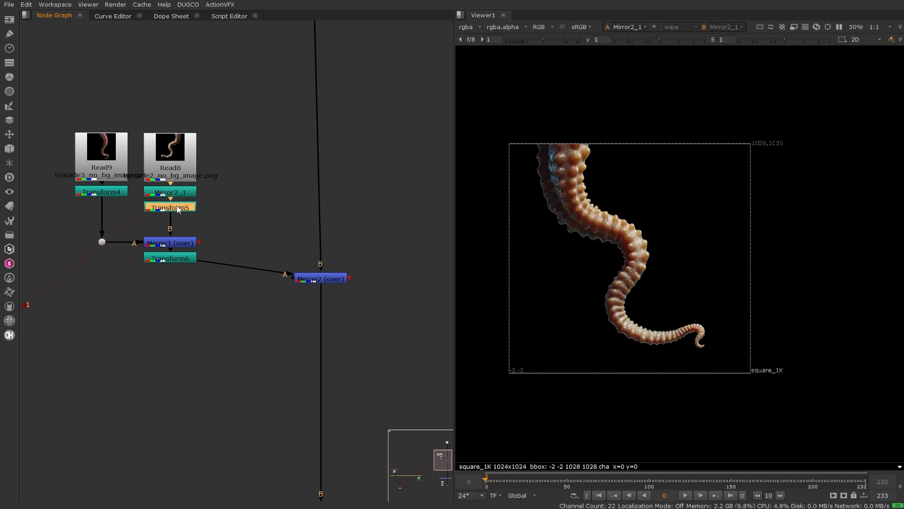
Inspect Mirror2_1's flip and flop settings and look up the Mirror node in the node search.
double_click(178, 191)
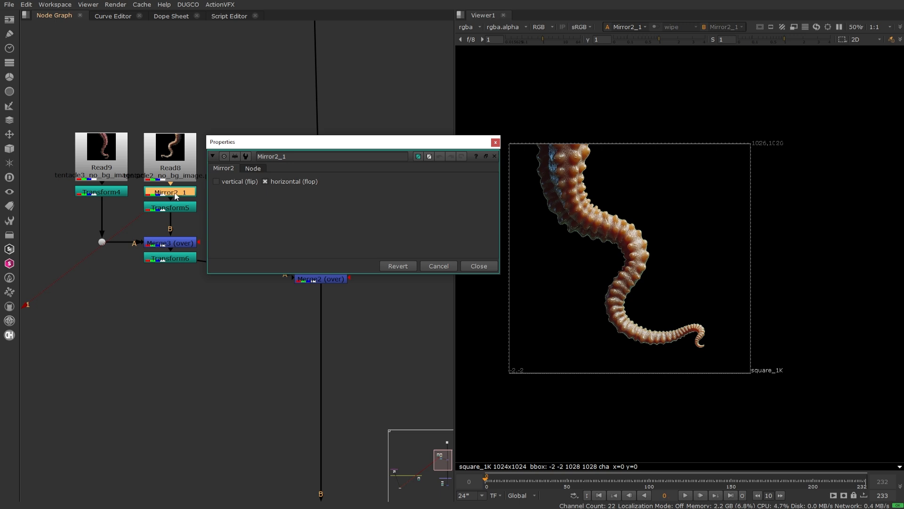
click(243, 109)
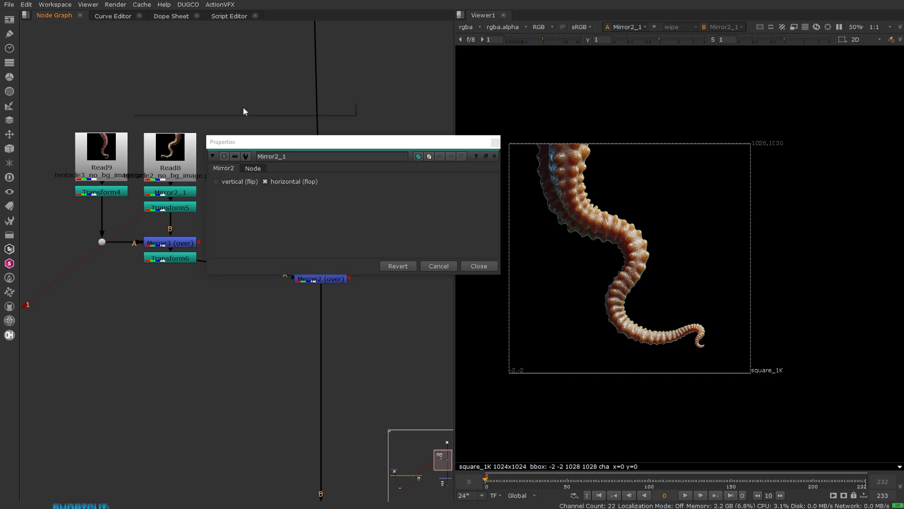
key(Tab)
text(irr)
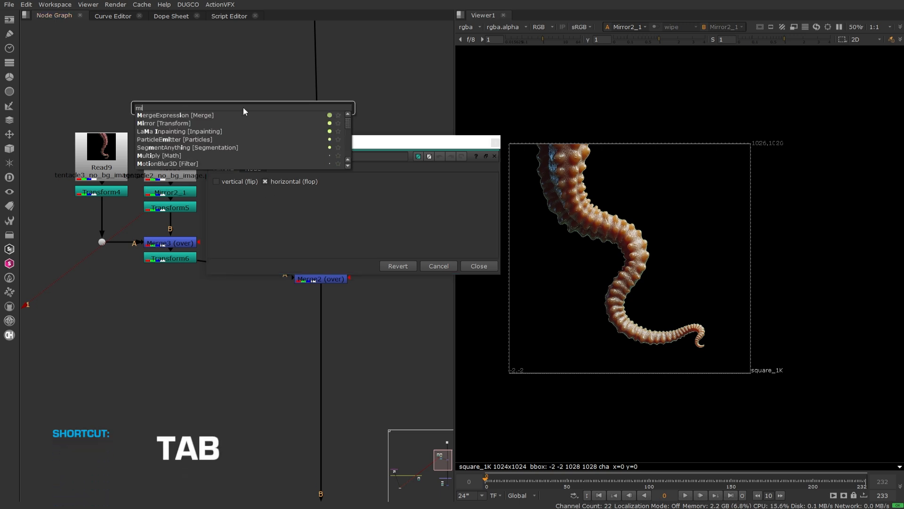
key(Escape)
key(Escape)
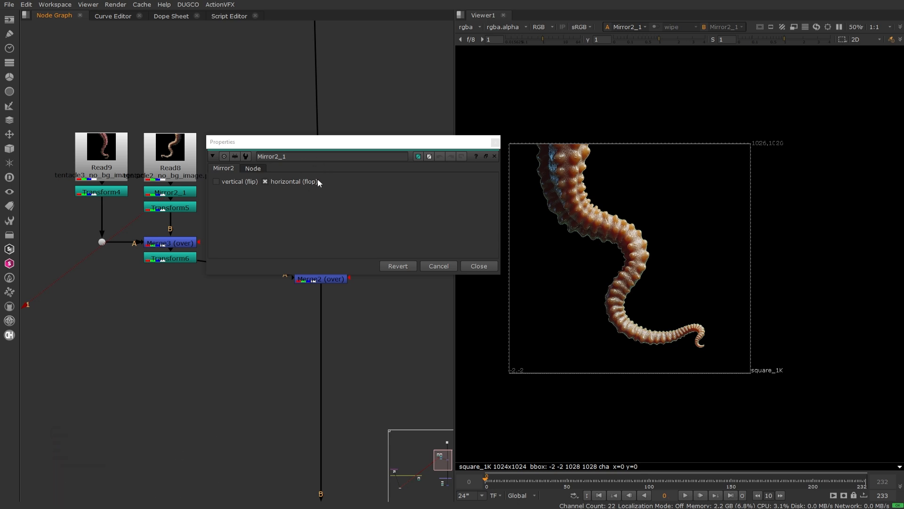
click(495, 265)
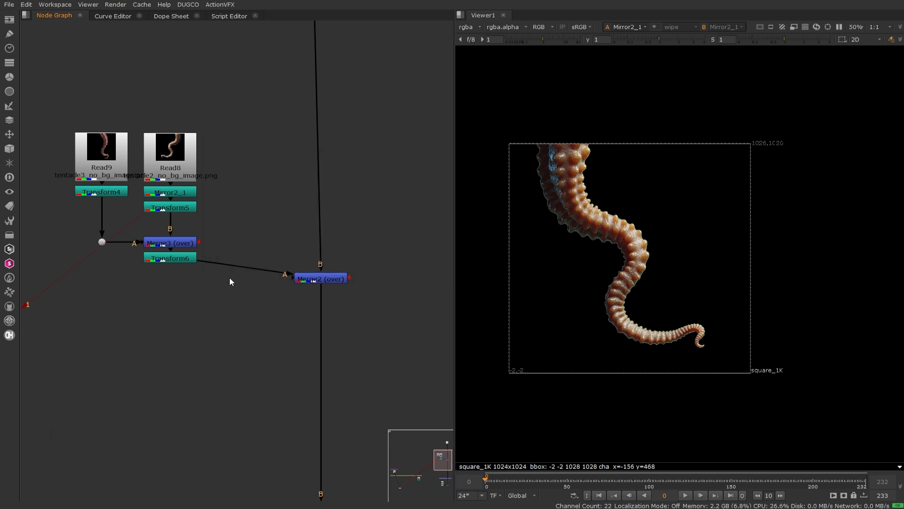
View Transform5 and move its pivot to x 230, y 1028 at the orange tentacle's root.
click(158, 206)
key(1)
double_click(159, 206)
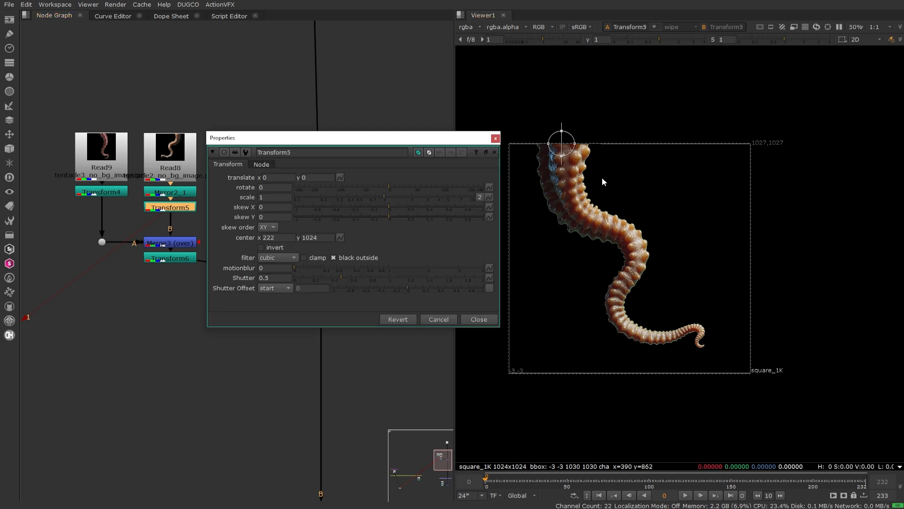
mouse_move(562, 142)
ctrl+mouse_down()
mouse_move(637, 292)
mouse_move(565, 146)
ctrl+mouse_up()
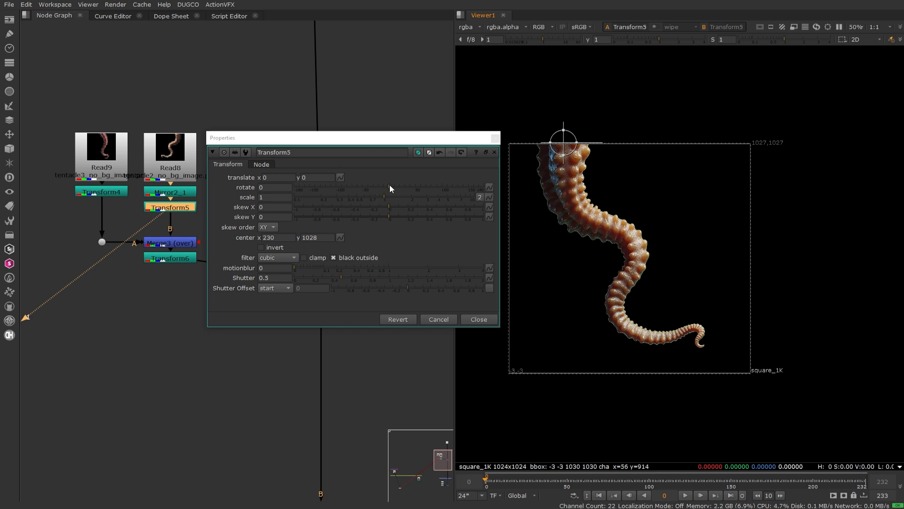
mouse_move(390, 186)
mouse_down()
mouse_move(404, 186)
mouse_move(376, 187)
mouse_move(389, 187)
mouse_up()
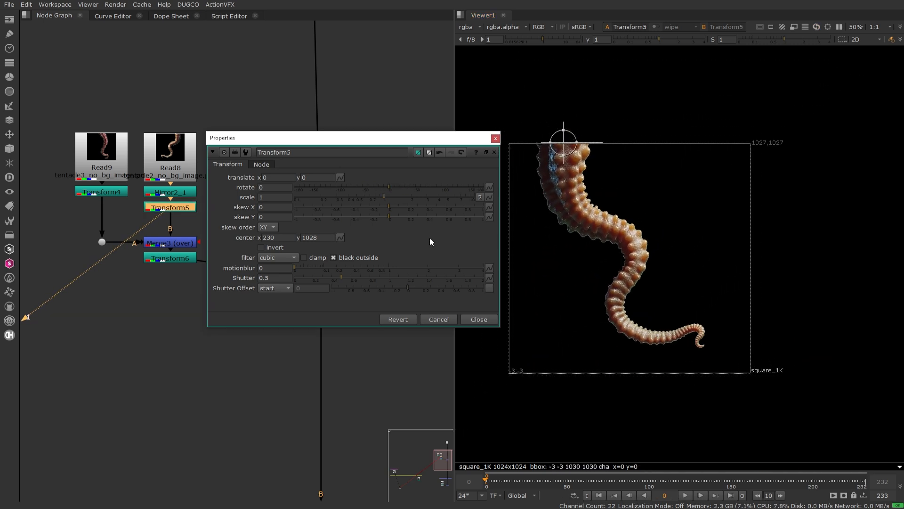
click(488, 316)
View both tentacles combined at Merge3.
click(169, 242)
key(1)
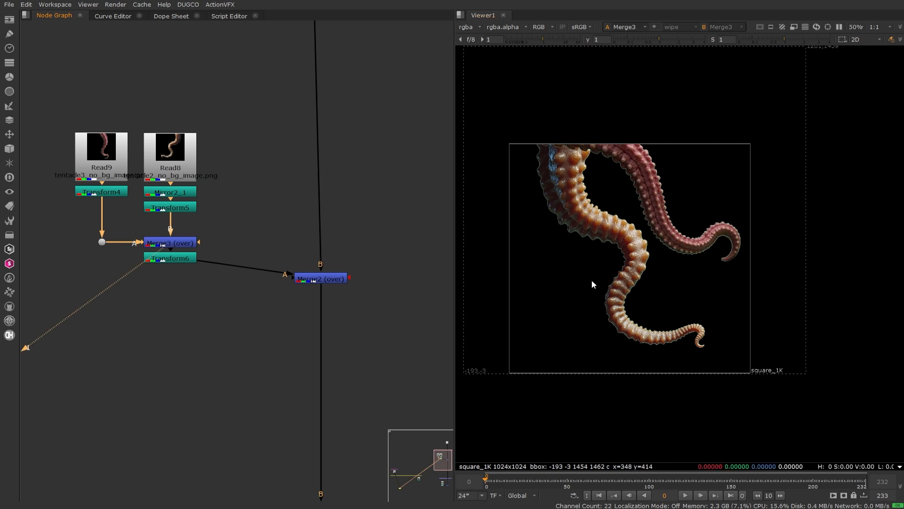
scroll(592, 281, down, 1)
scroll(592, 281, up, 1)
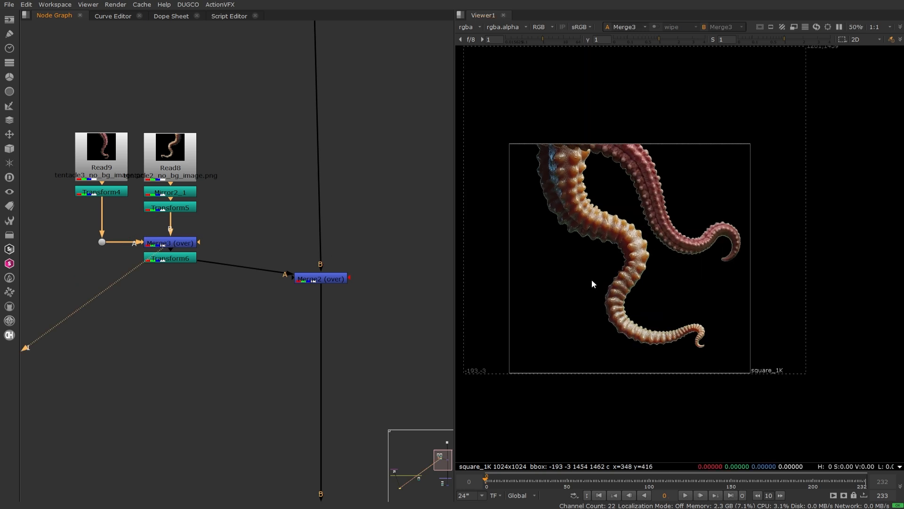
Move the Merge2 node slightly lower along the plate's main pipe.
click(171, 258)
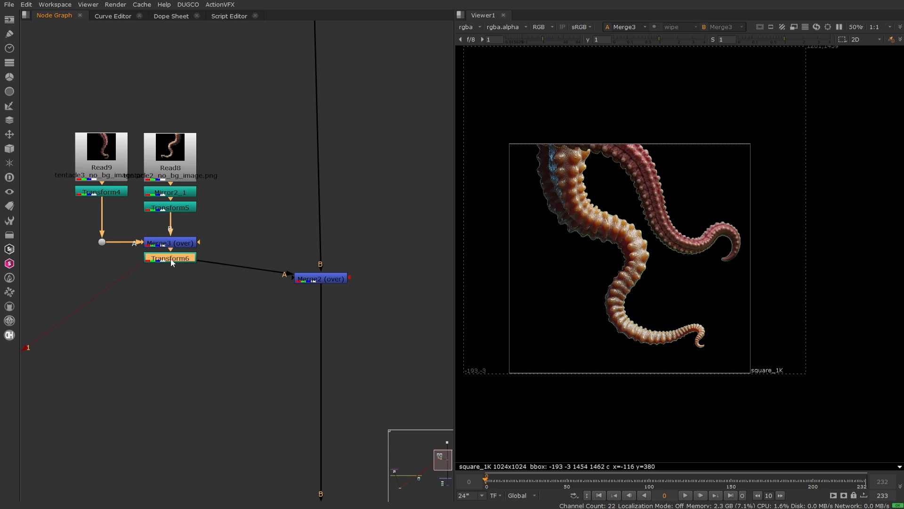
drag(312, 278, 315, 288)
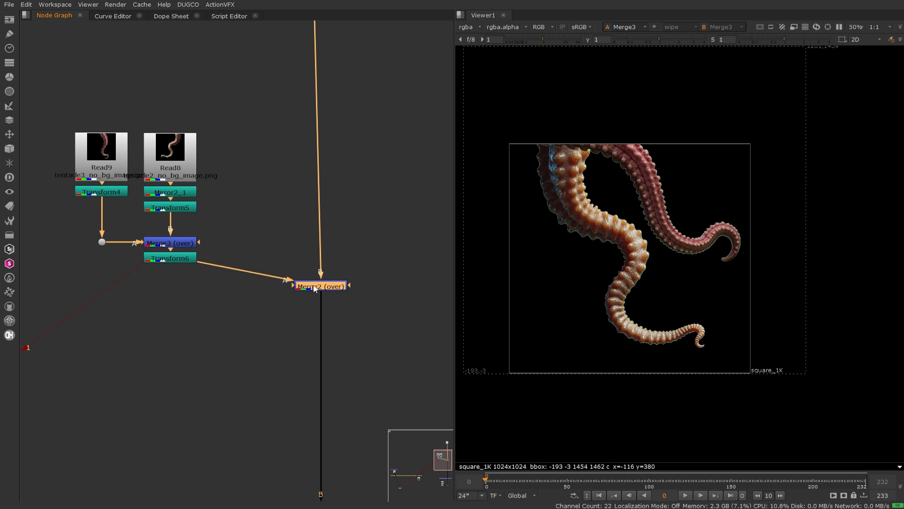
click(265, 251)
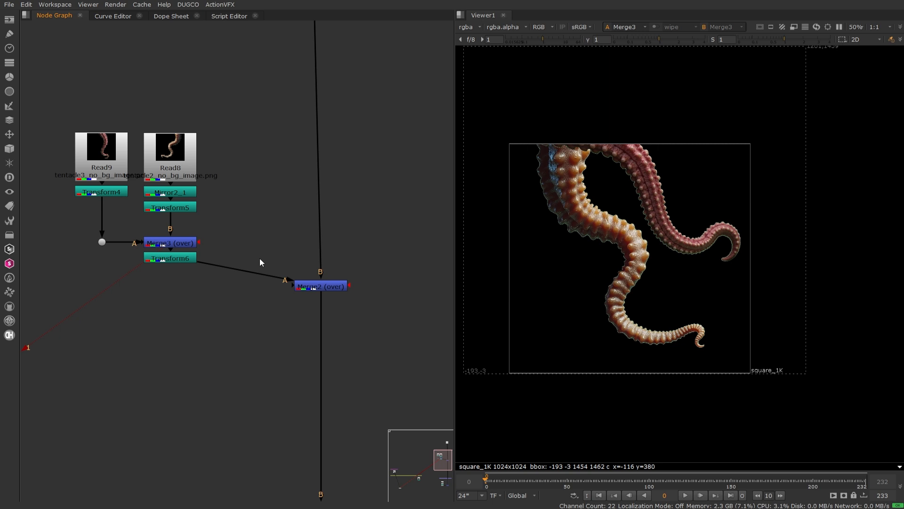
Inspect Transform6's translate and rotate values and view the tentacle pair at that node.
click(182, 260)
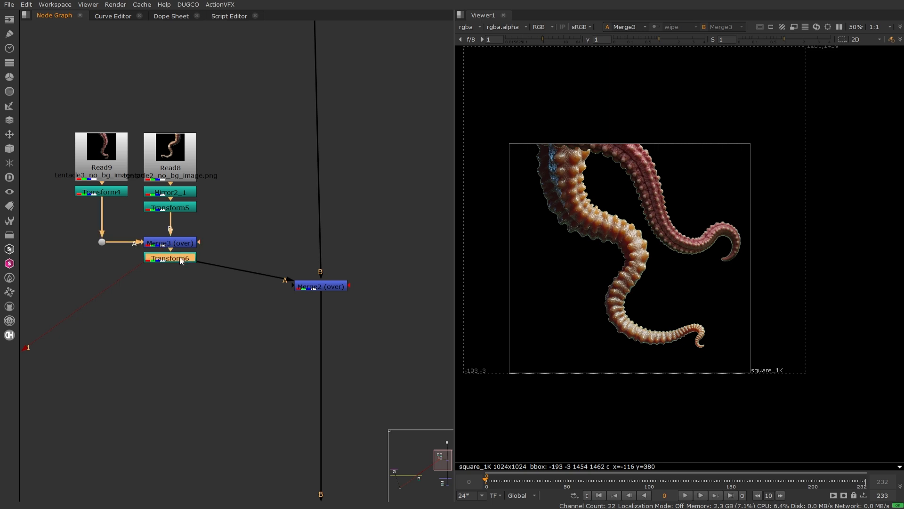
double_click(176, 261)
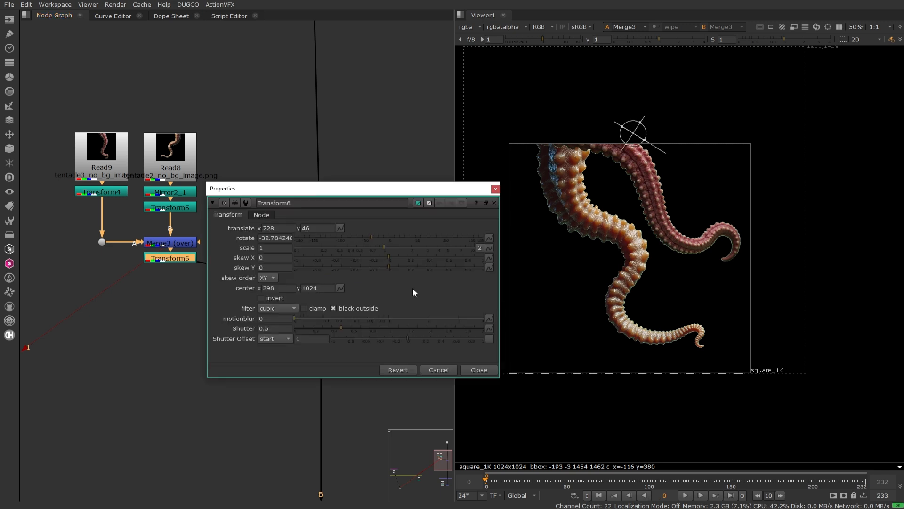
key(1)
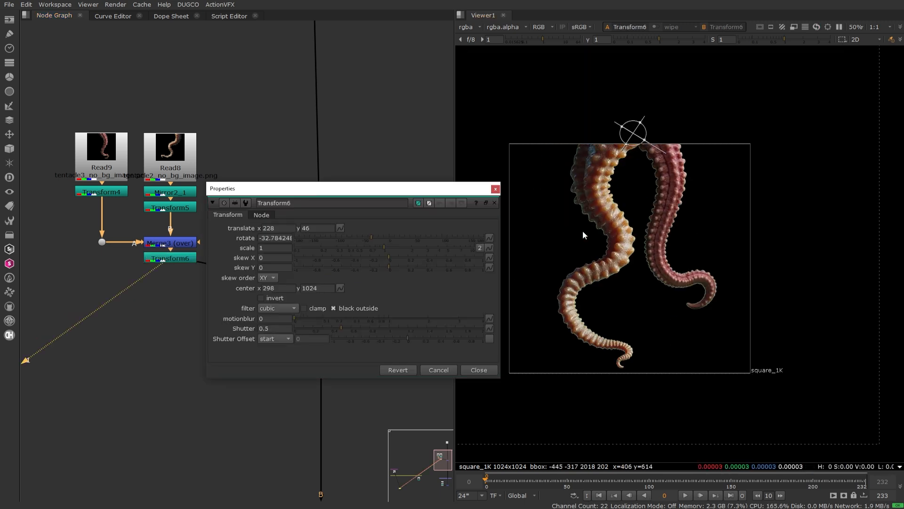
click(489, 374)
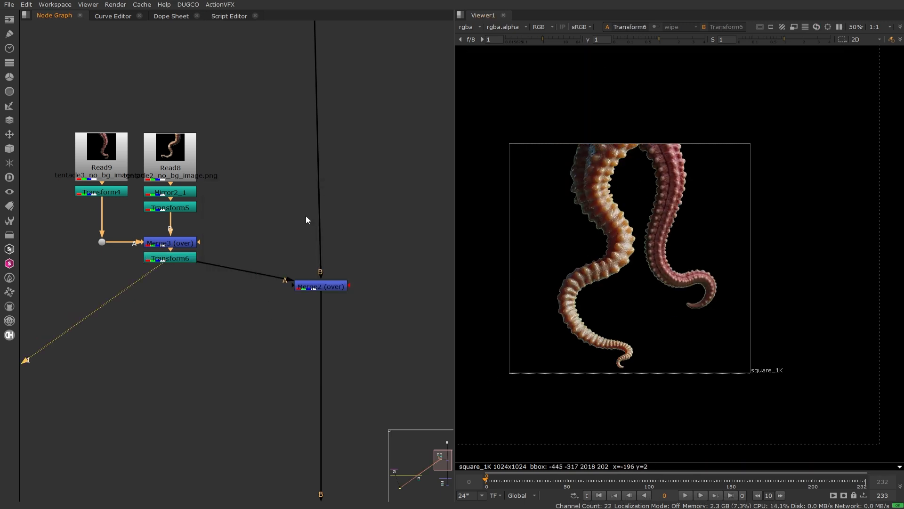
Insert a Dot in the pipe between Transform6 and Merge2, directly below Transform6 and level with Merge2.
ctrl+drag(243, 265, 172, 286)
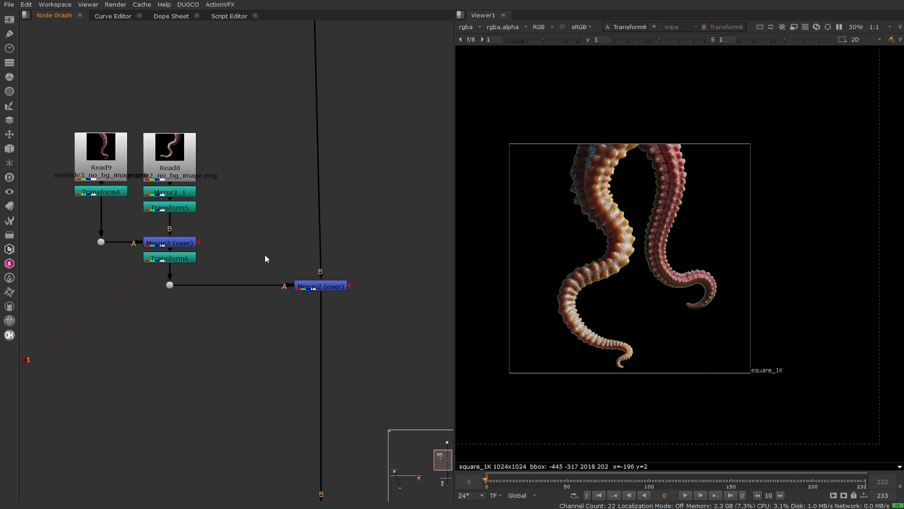
drag(248, 87, 58, 284)
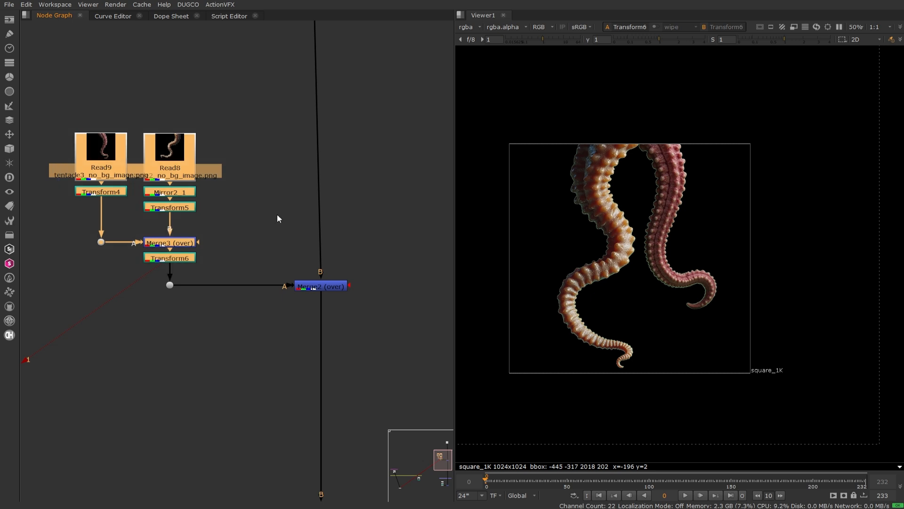
click(276, 213)
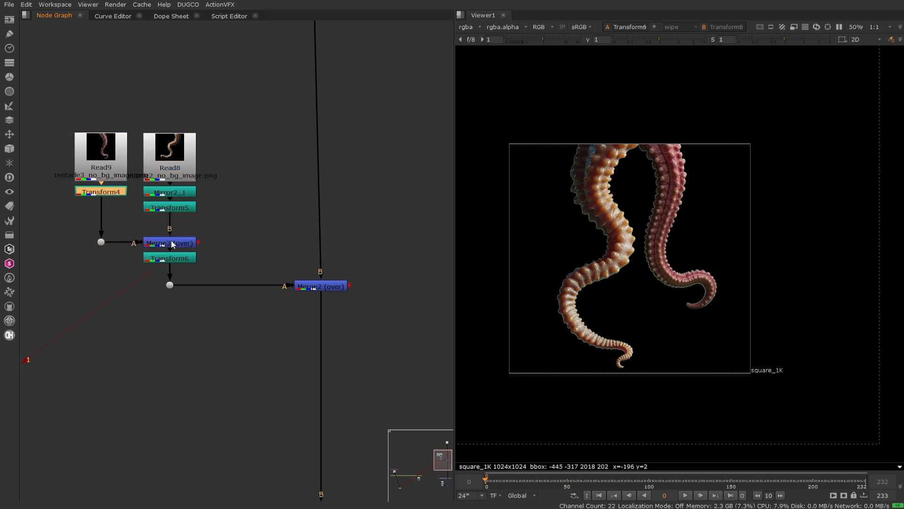
click(172, 244)
click(177, 260)
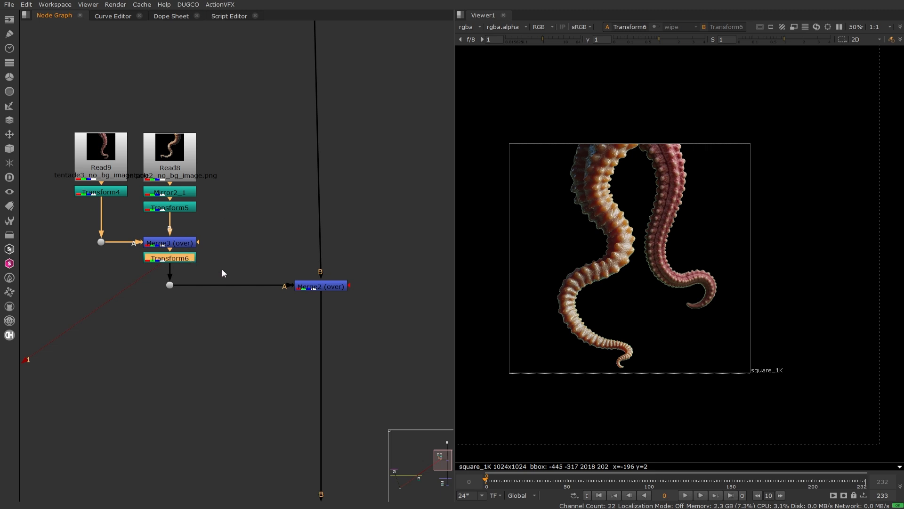
While viewing Merge2, use Transform6 to scale the tentacles to 0.69 and move them above the soldier, at about x 718, y 42.
click(323, 289)
key(1)
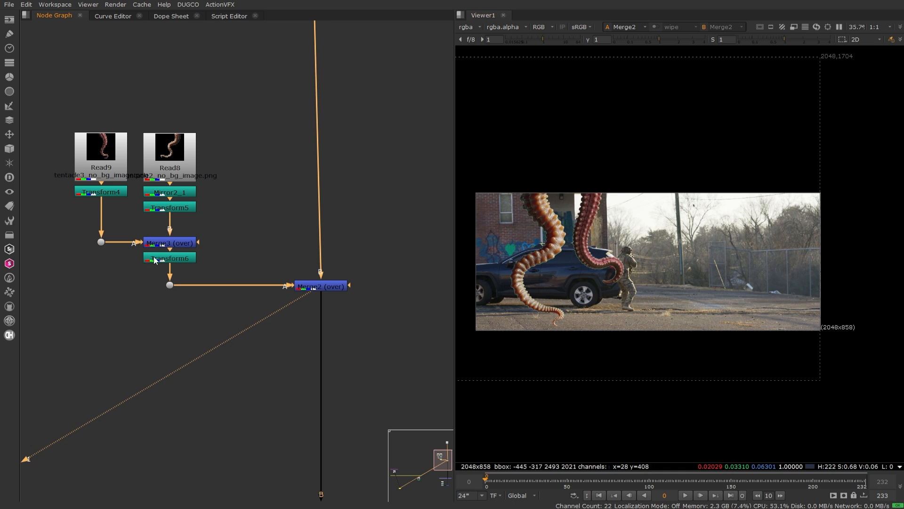
click(163, 260)
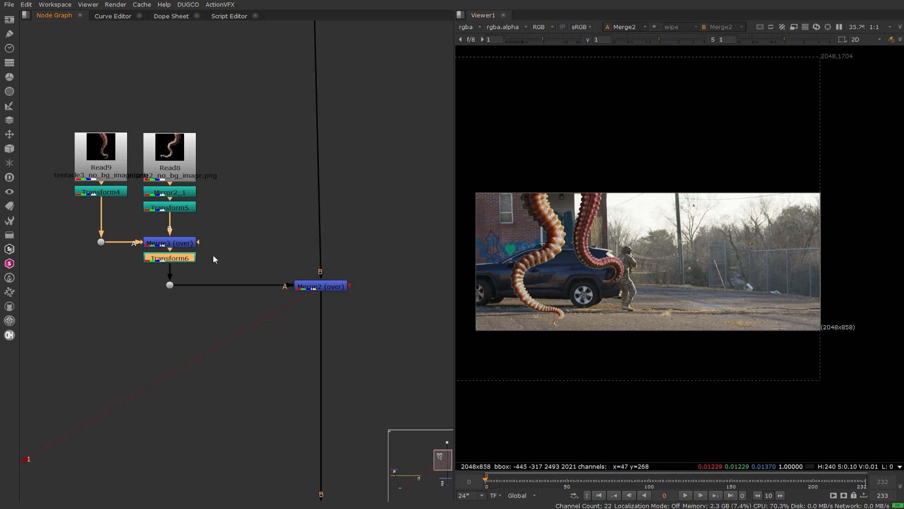
double_click(166, 259)
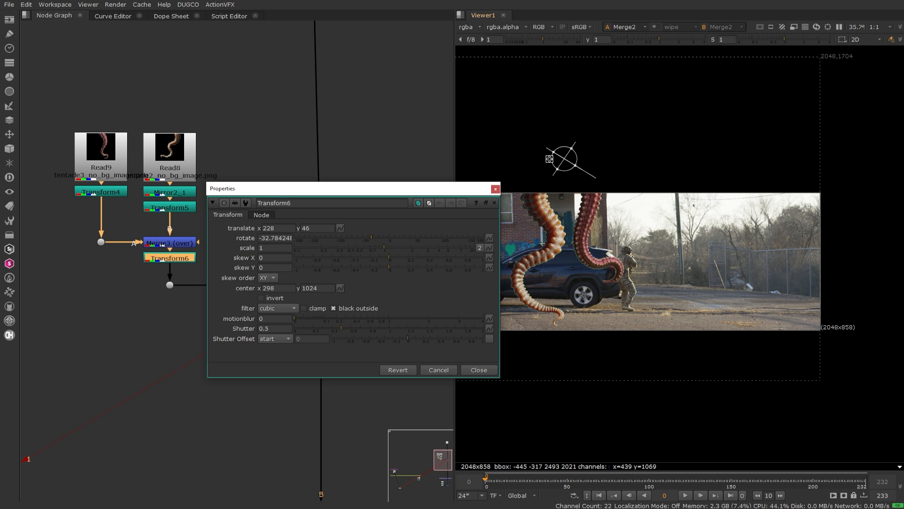
drag(557, 159, 677, 117)
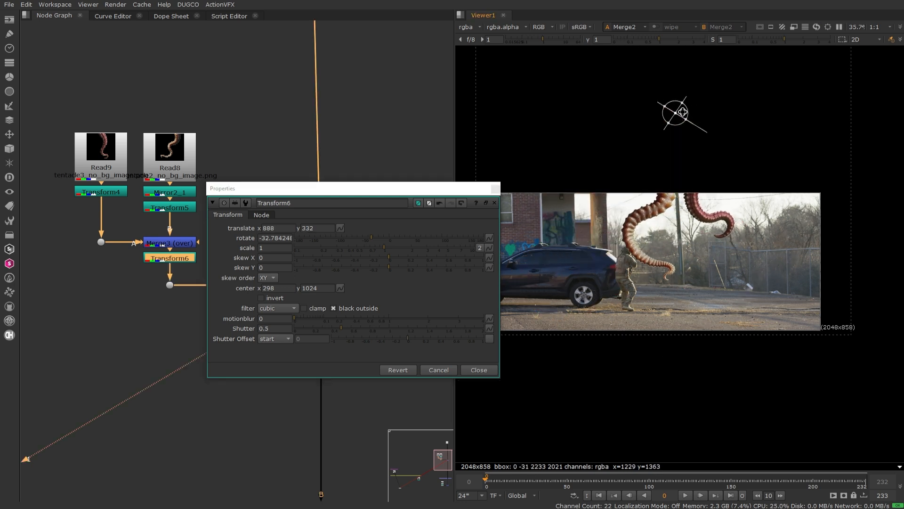
drag(382, 245, 369, 244)
drag(675, 113, 632, 131)
scroll(666, 207, up, 3)
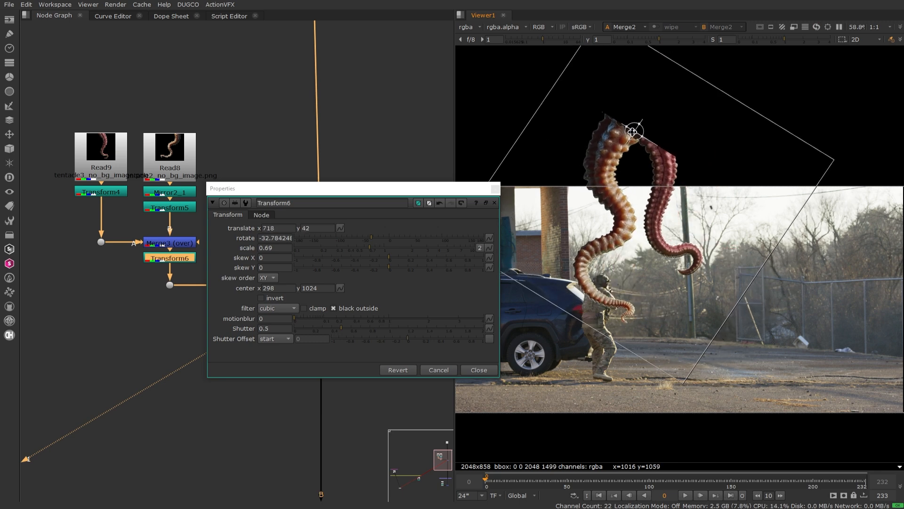
Use Transform6 to shift the tentacle pair past the soldier, to about x 878, y 8.
scroll(694, 204, down, 2)
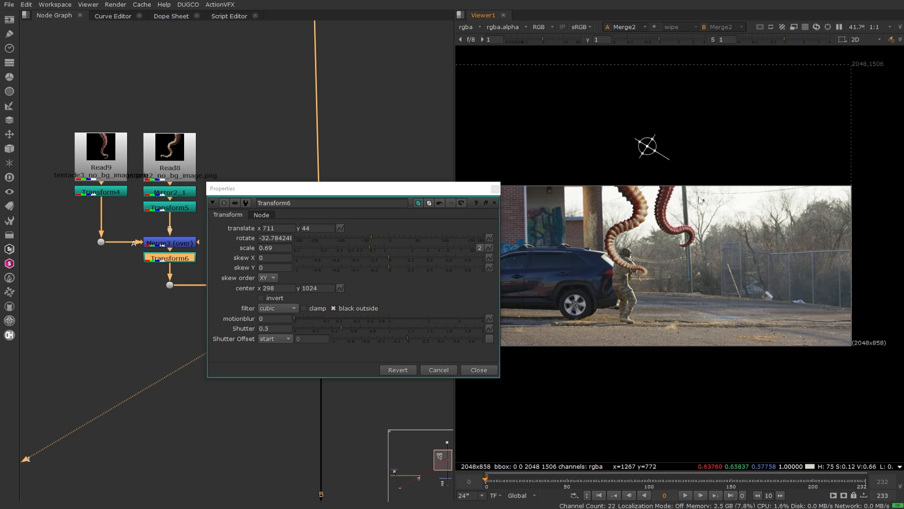
drag(648, 147, 651, 147)
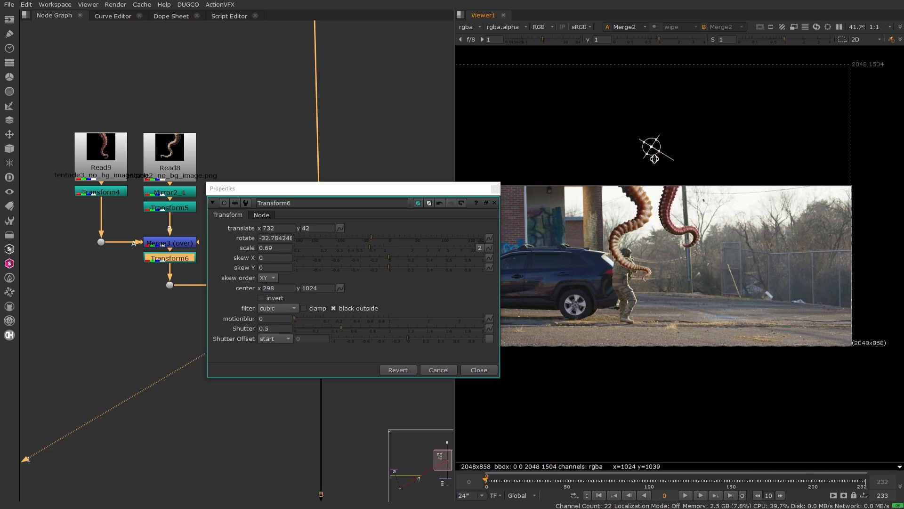
click(480, 369)
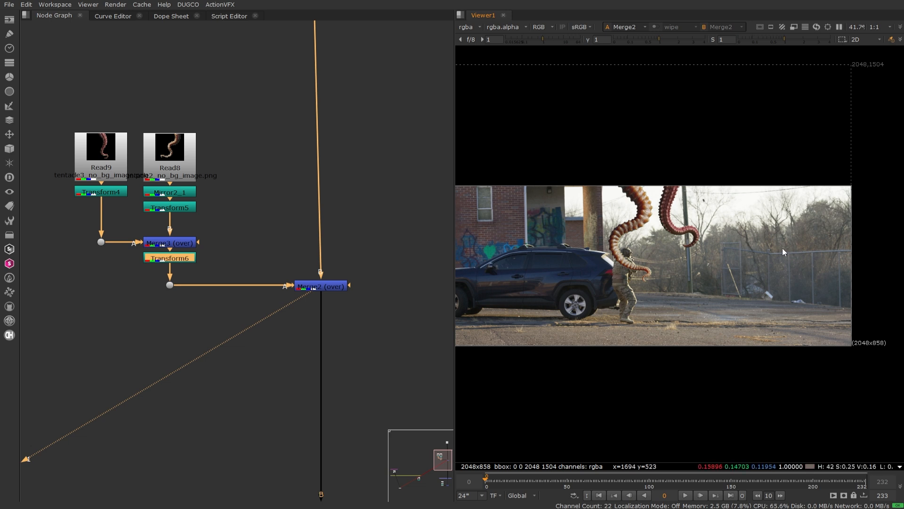
scroll(768, 243, down, 1)
middle_drag(725, 240, 742, 233)
scroll(742, 233, up, 1)
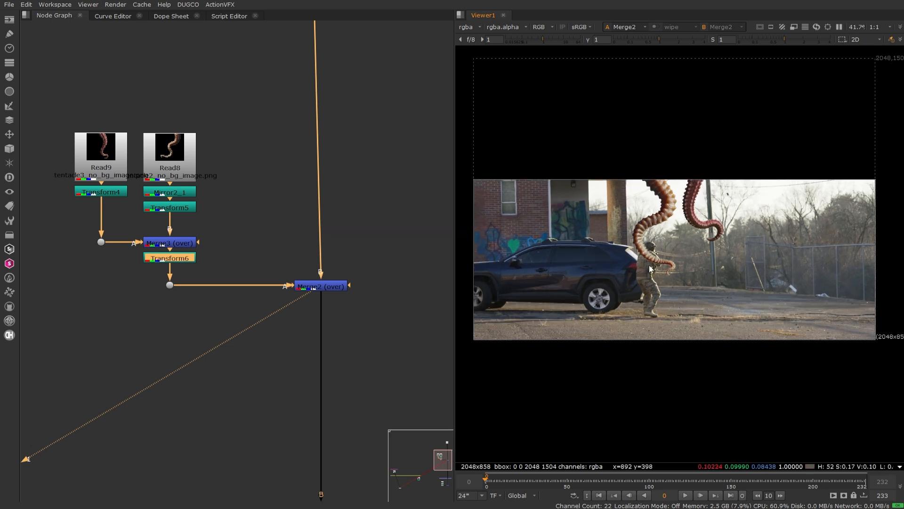
double_click(171, 258)
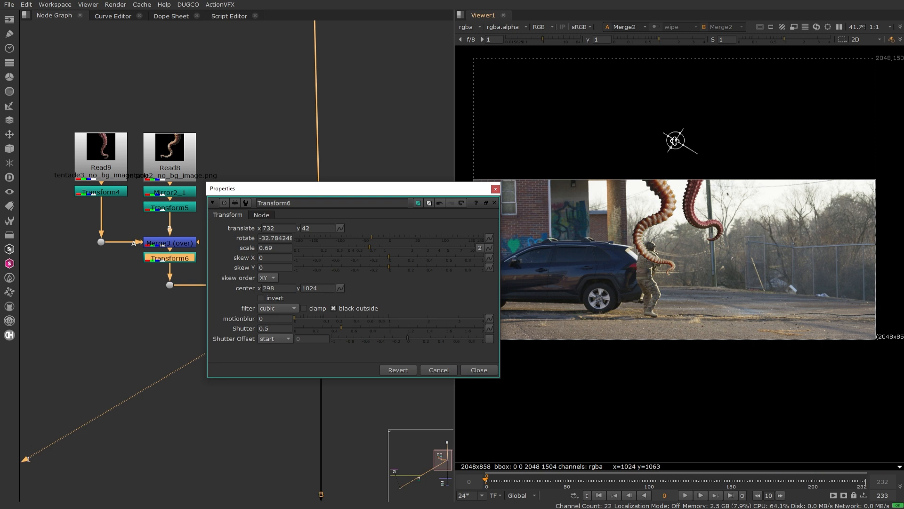
drag(675, 140, 699, 152)
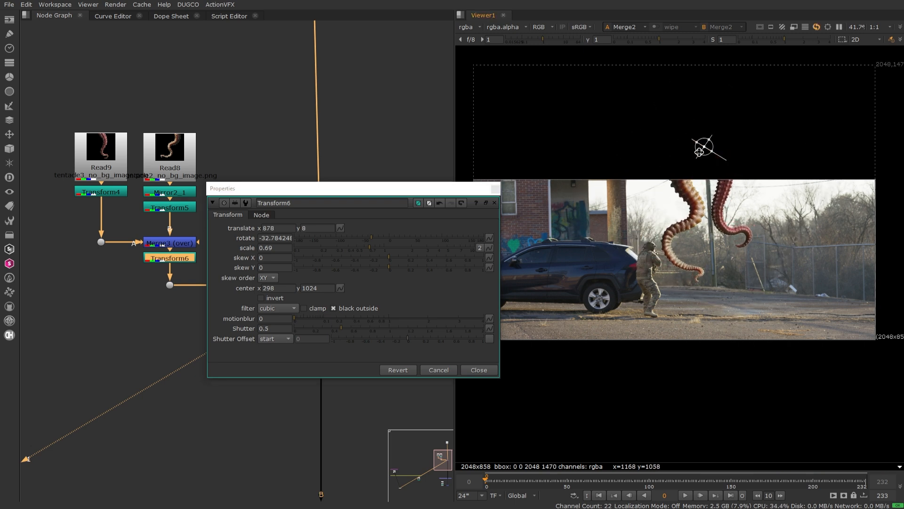
click(478, 369)
click(287, 368)
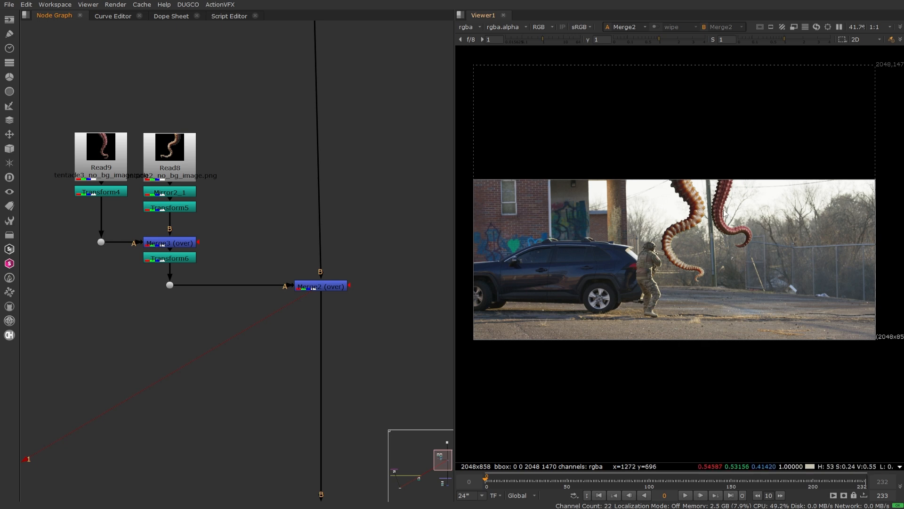
Set the rotation of Read9's tentacle to 51 in Transform4.
scroll(725, 214, up, 3)
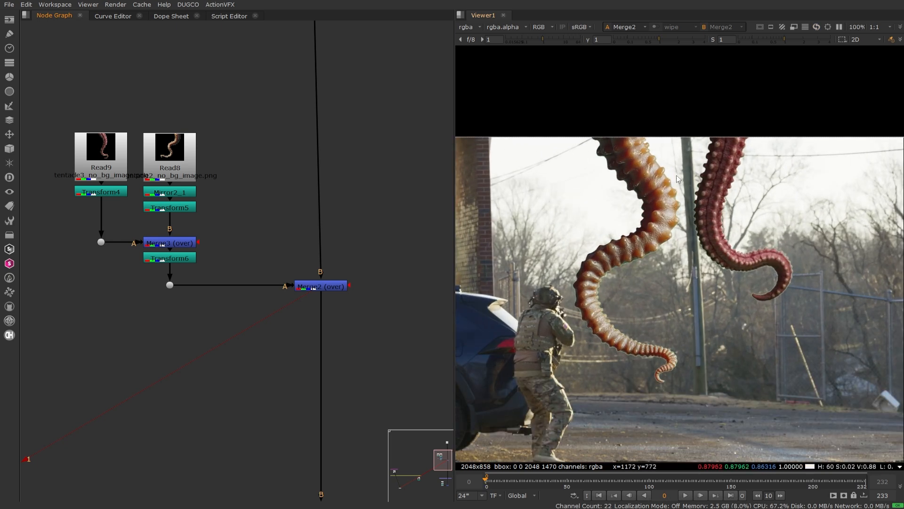
scroll(691, 300, down, 3)
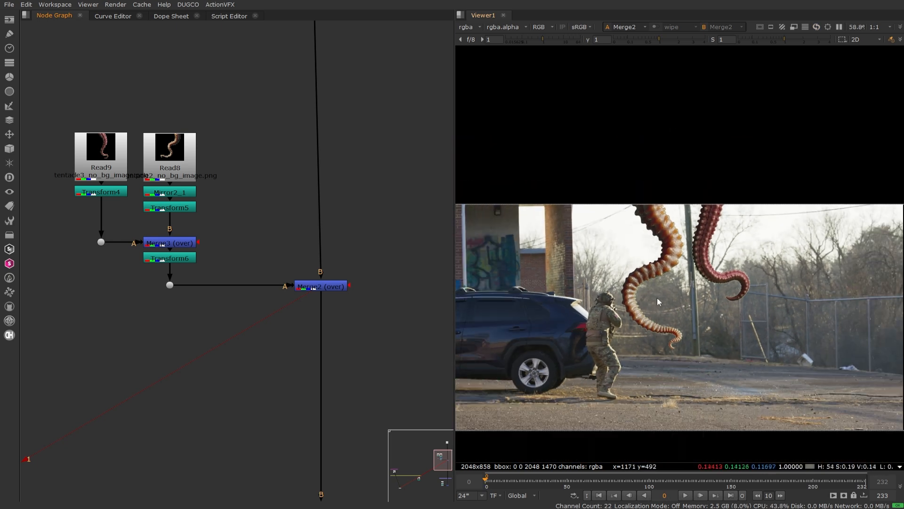
double_click(106, 193)
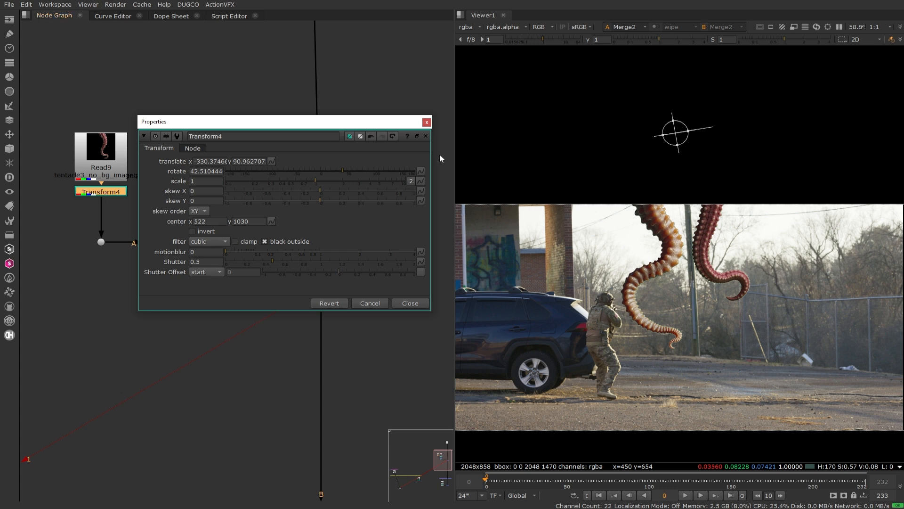
mouse_move(346, 170)
mouse_down()
mouse_move(354, 172)
mouse_move(347, 171)
mouse_up()
click(408, 303)
Duplicate Read9 together with Transform4 and place the copies beside the originals, on the side away from Read8.
scroll(125, 210, up, 2)
middle_drag(32, 117, 203, 147)
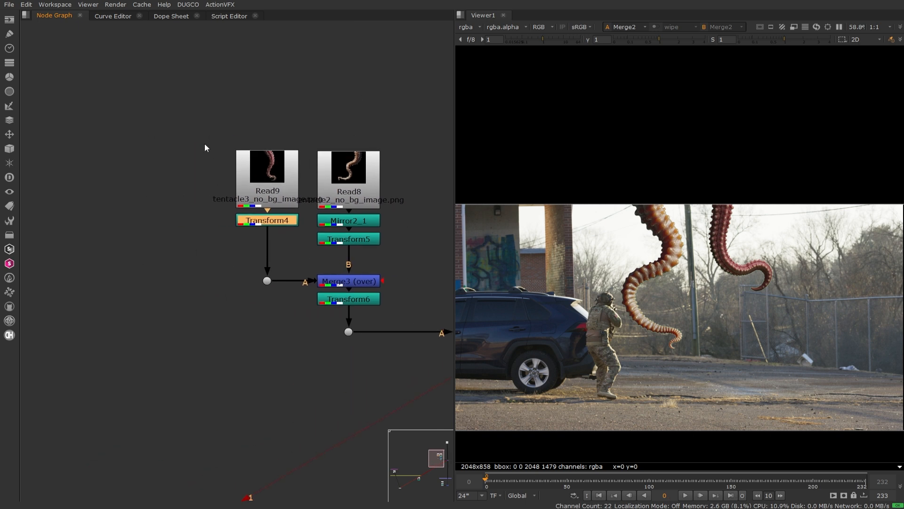
drag(203, 147, 317, 245)
key(ctrl+c)
key(ctrl+v)
drag(144, 177, 175, 168)
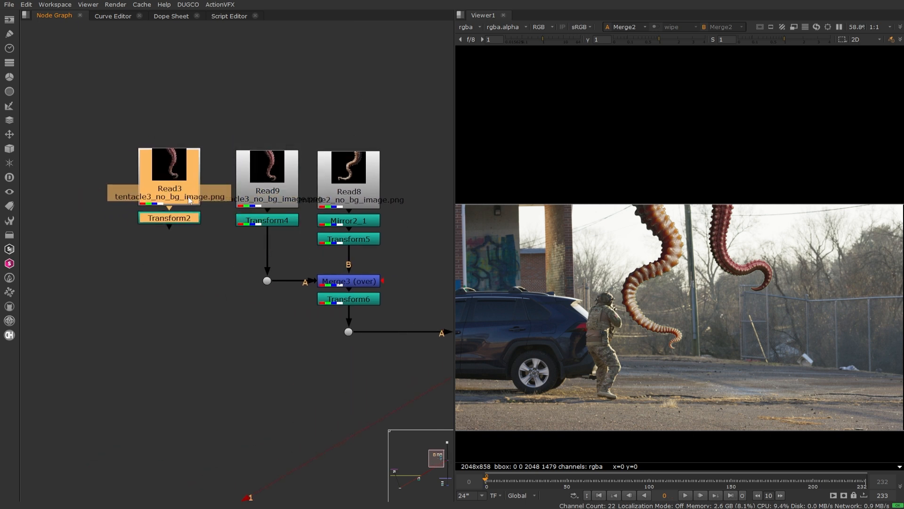
Insert a Merge below Transform4, connect Transform2 to its A input, and add a Dot below Transform2 to square the pipe.
click(353, 281)
click(257, 255)
key(m)
drag(246, 251, 174, 218)
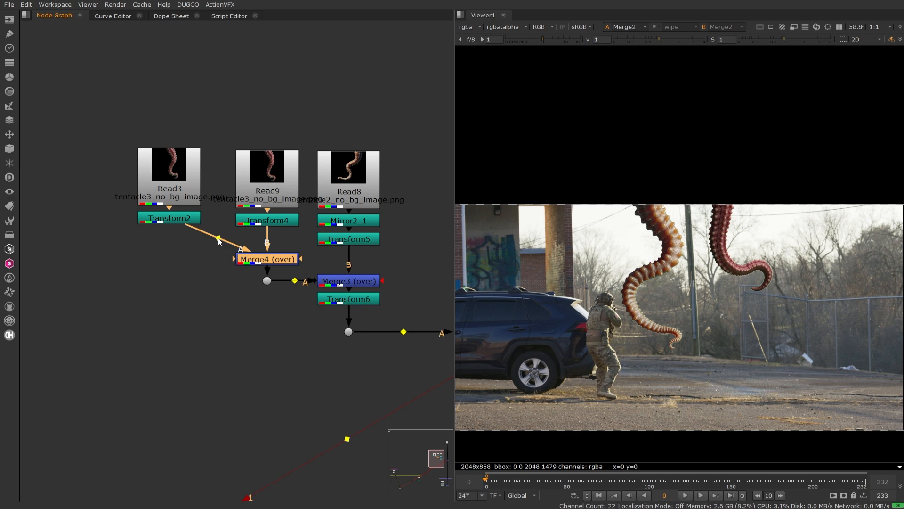
ctrl+drag(218, 241, 169, 259)
click(187, 319)
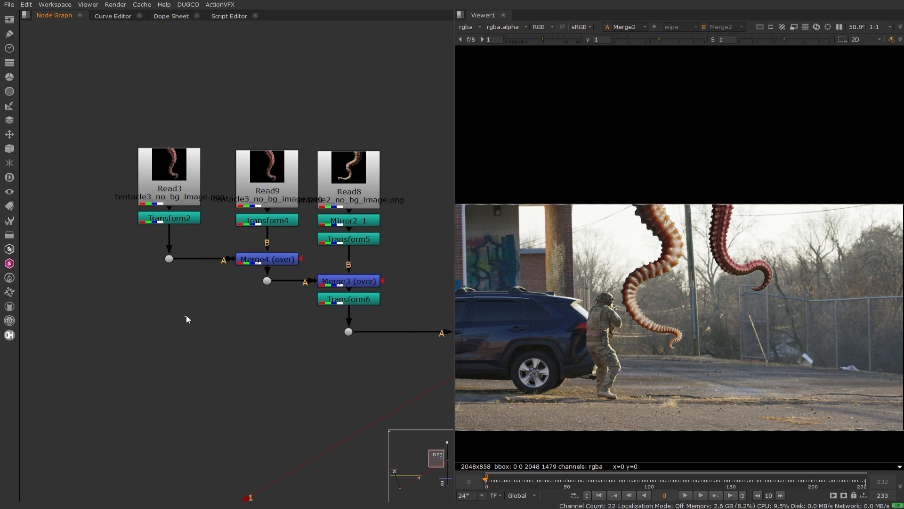
Use Transform2 to move the duplicated tentacle toward the fence, at about x 40, y 346.
double_click(176, 219)
scroll(683, 231, down, 3)
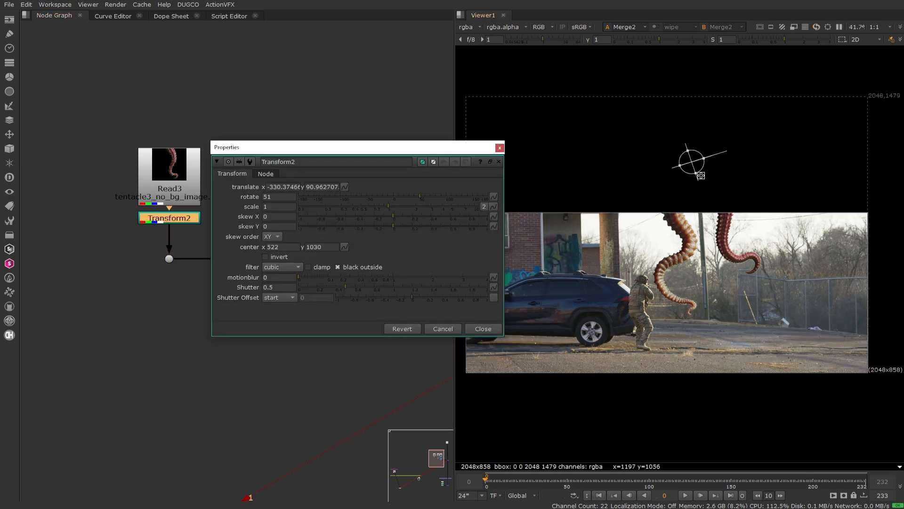
drag(728, 163, 766, 161)
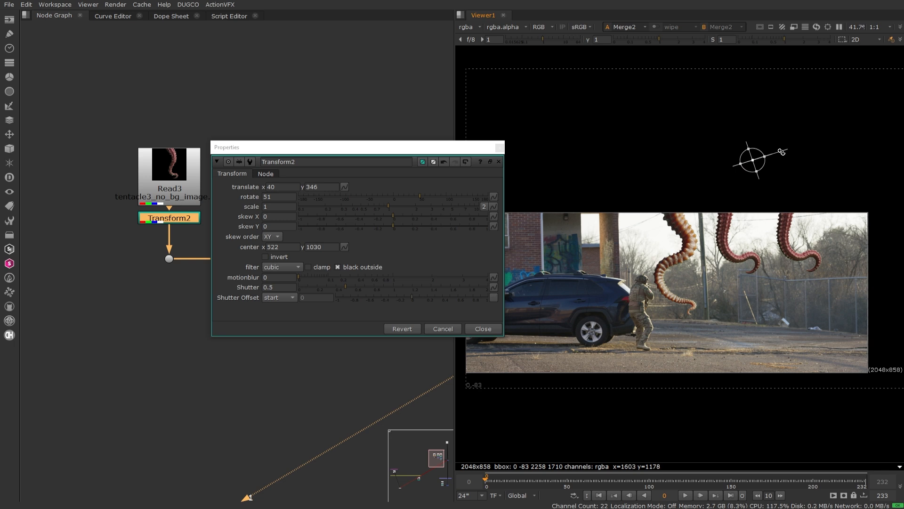
click(489, 328)
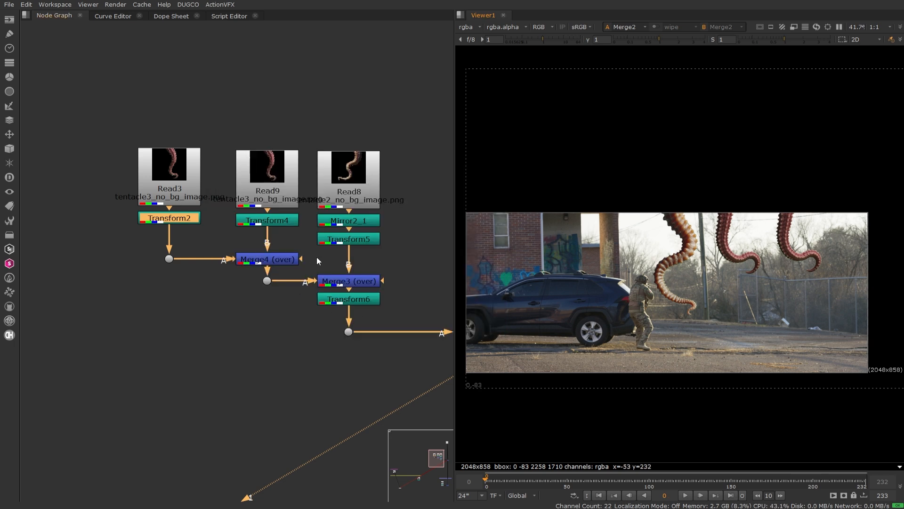
Set Transform2's scale to 1.24 and skew X to 0.18.
click(350, 223)
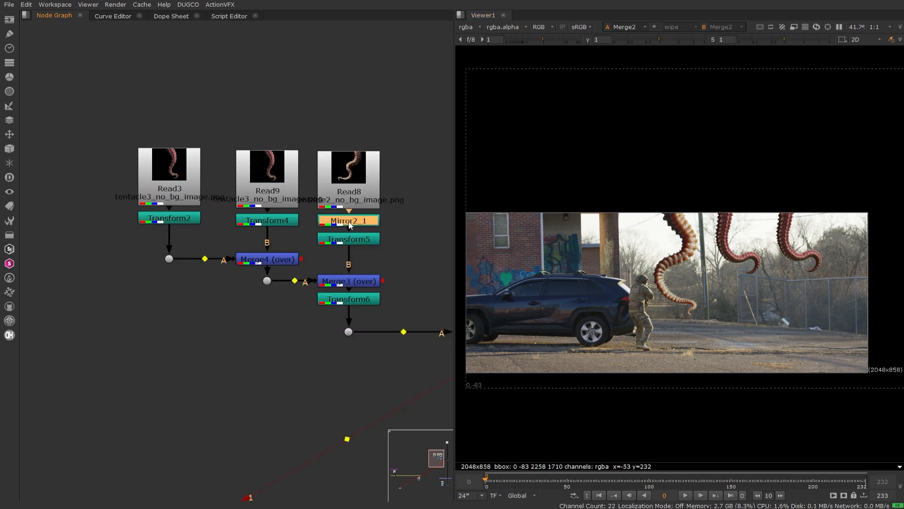
double_click(169, 218)
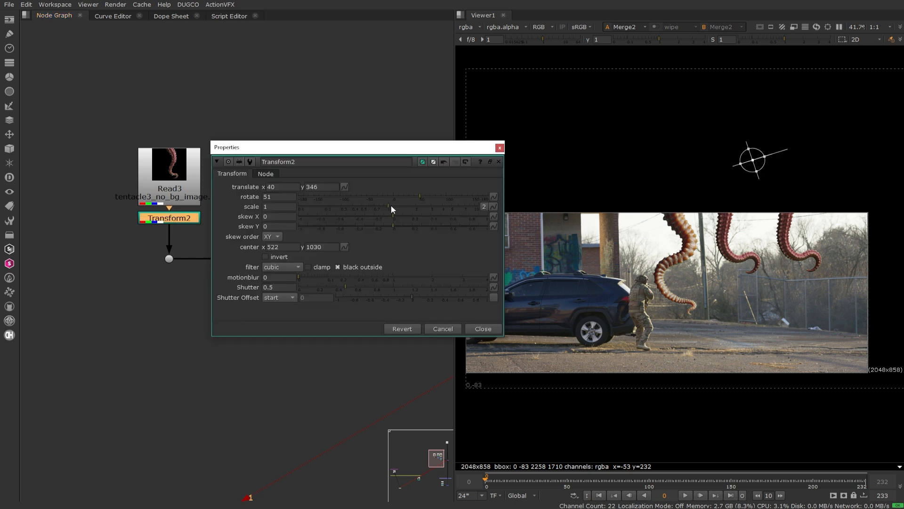
drag(389, 202, 397, 208)
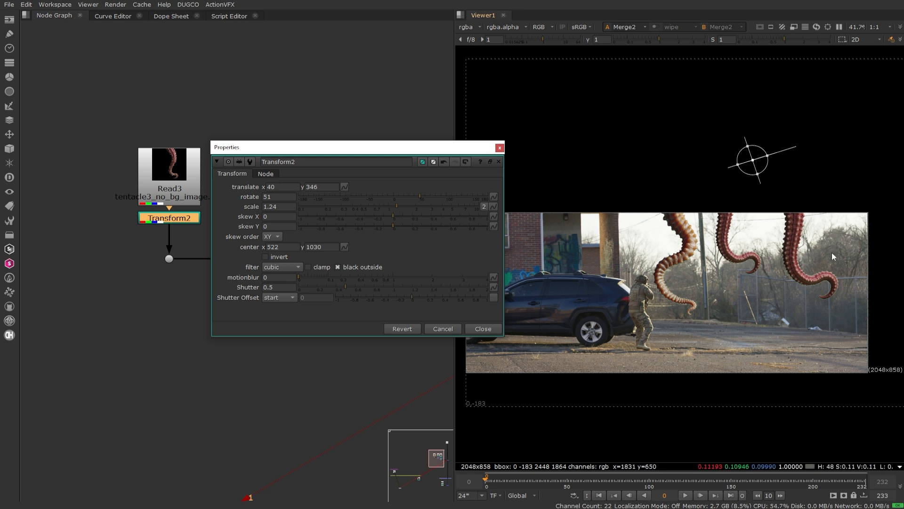
middle_drag(821, 235, 847, 221)
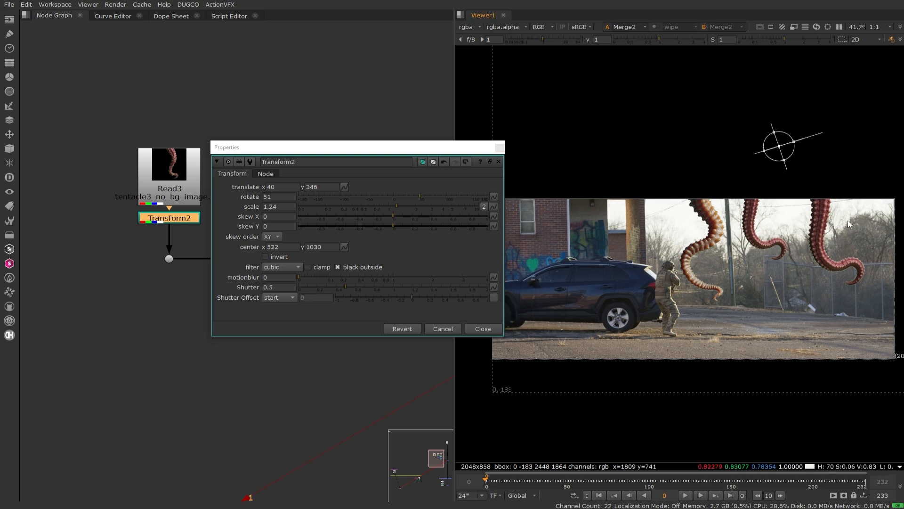
scroll(847, 221, down, 2)
scroll(859, 222, up, 1)
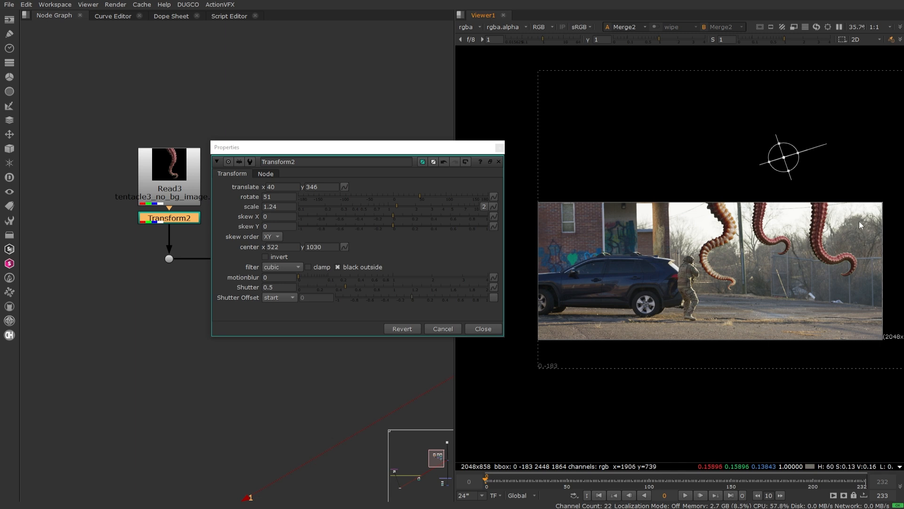
scroll(859, 223, up, 1)
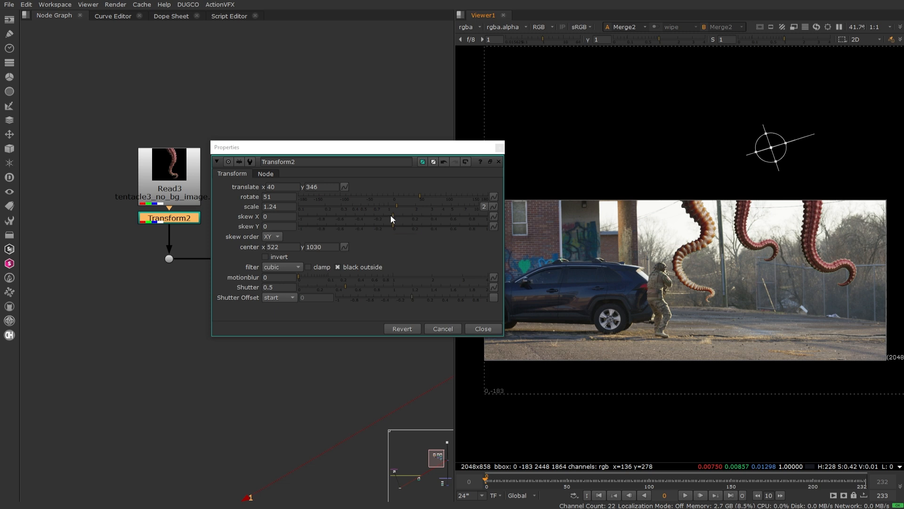
mouse_move(393, 216)
mouse_down()
mouse_move(431, 216)
mouse_move(411, 215)
mouse_up()
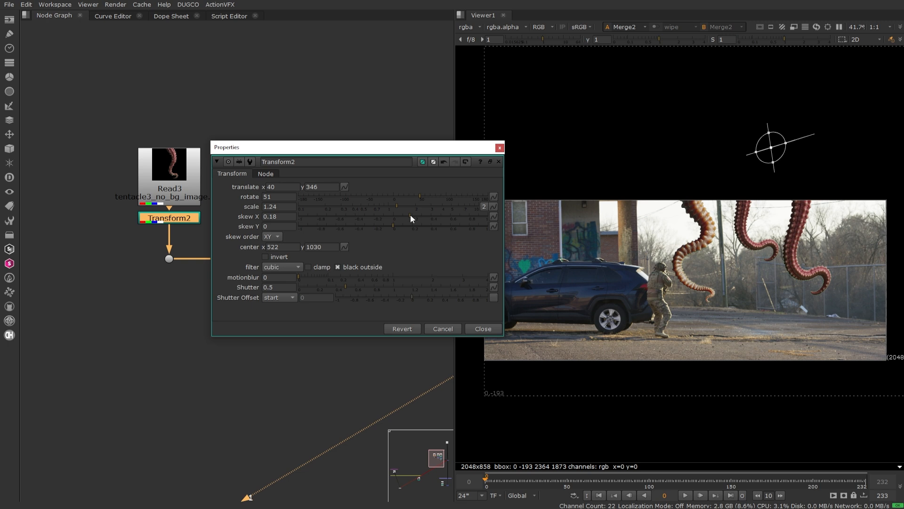
click(483, 329)
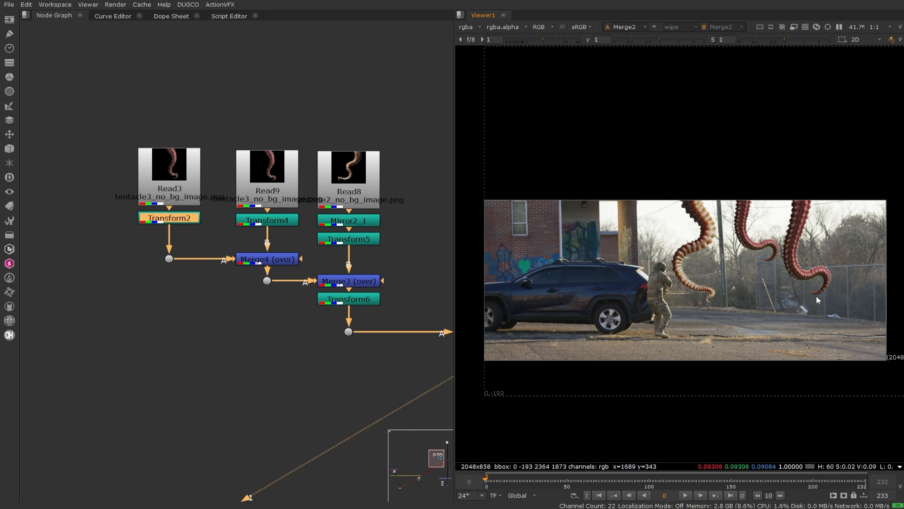
Move Read3 up and insert a copy of Mirror2_1 between Read3 and Transform2.
click(331, 225)
drag(165, 189, 169, 166)
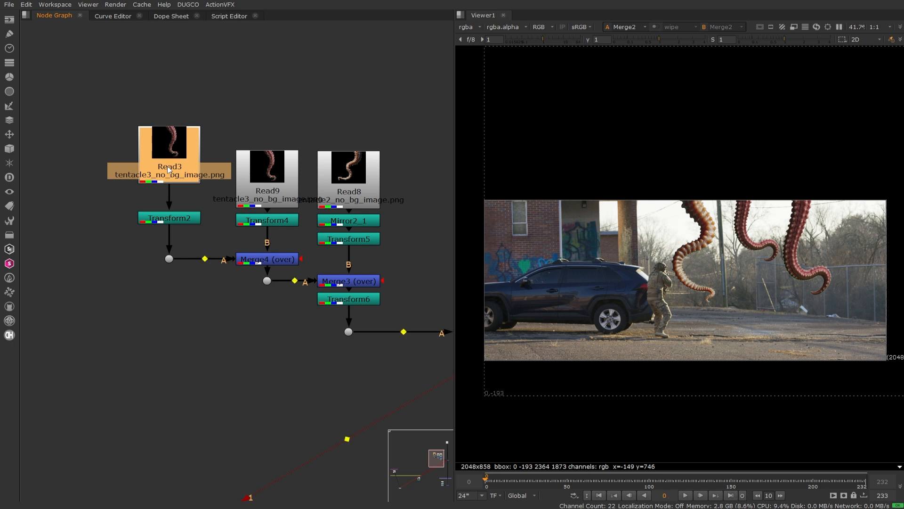
key(ctrl+v)
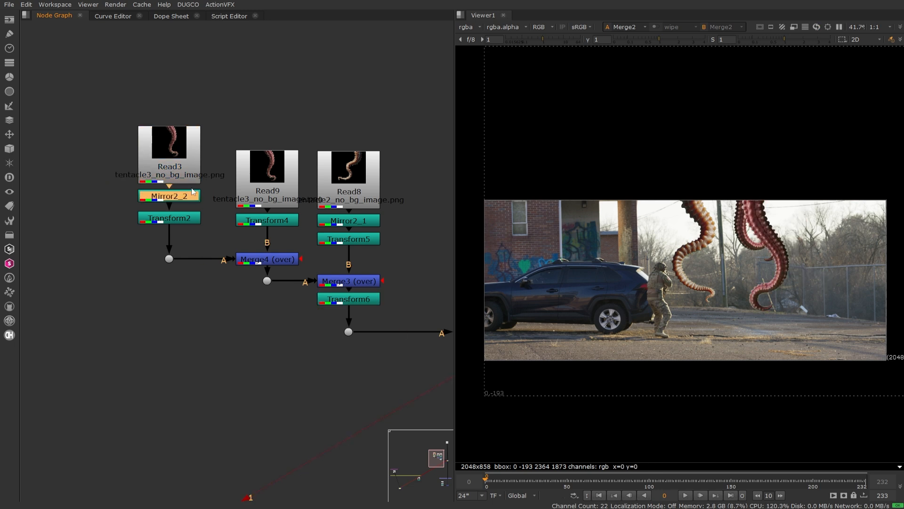
Use Transform2 to reposition the mirrored tentacle over the fence, at about x 226, y 668.
double_click(169, 217)
drag(772, 149, 816, 137)
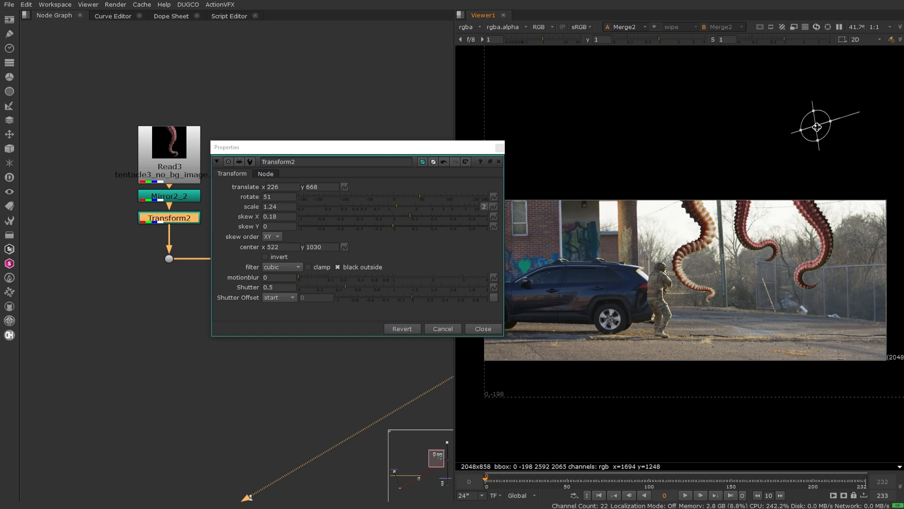
drag(817, 127, 820, 129)
click(481, 329)
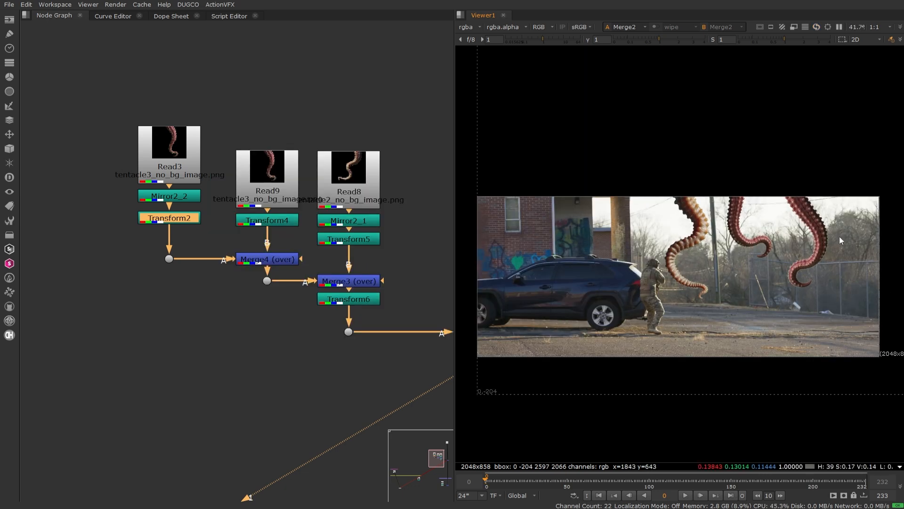
Select the Transform below Read20 (tentacle_nobg.png) in the yellow backdrop.
click(357, 303)
middle_click(273, 270)
click(305, 293)
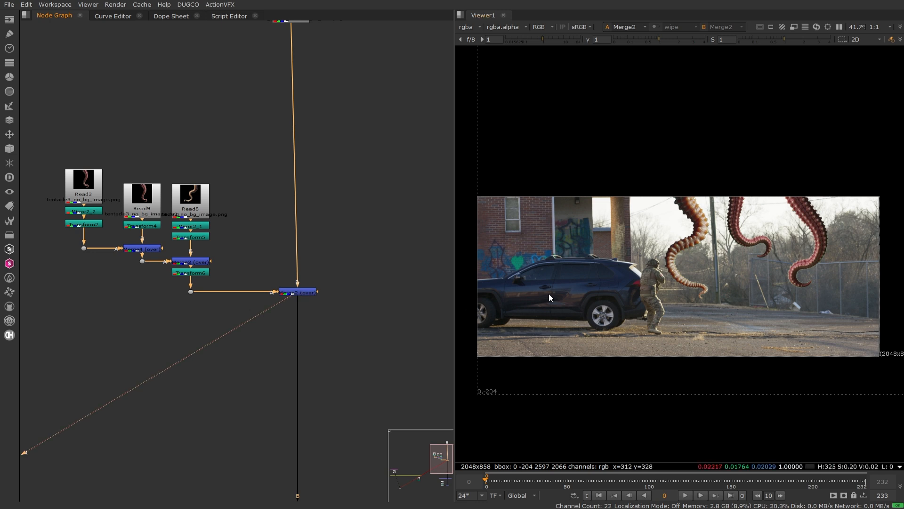
scroll(295, 293, down, 2)
scroll(295, 293, down, 3)
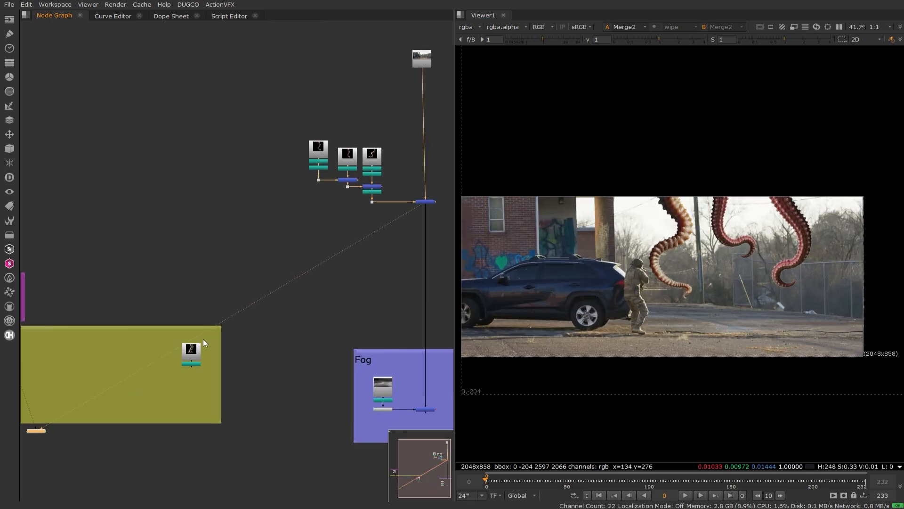
scroll(202, 338, up, 3)
click(188, 350)
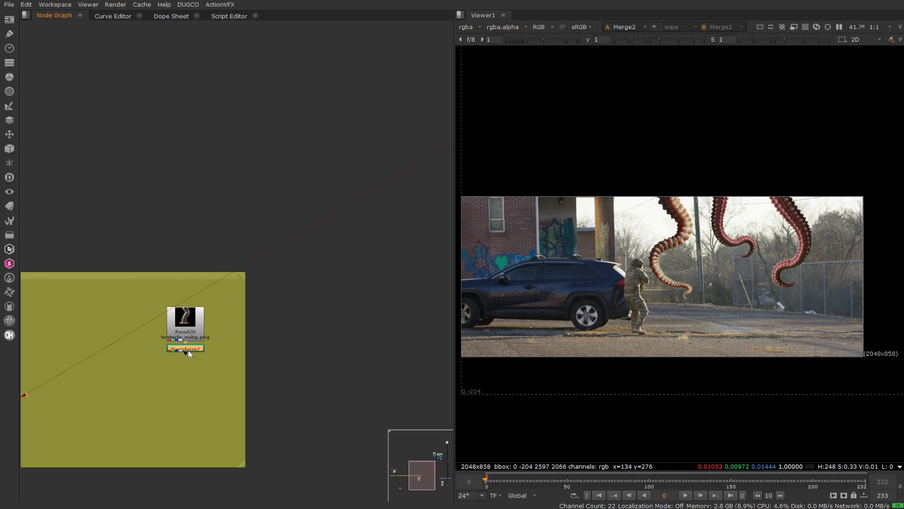
Scrub the timeline through frame 176 to frame 219 to examine the tentacles against the moving soldier.
middle_drag(600, 300, 615, 290)
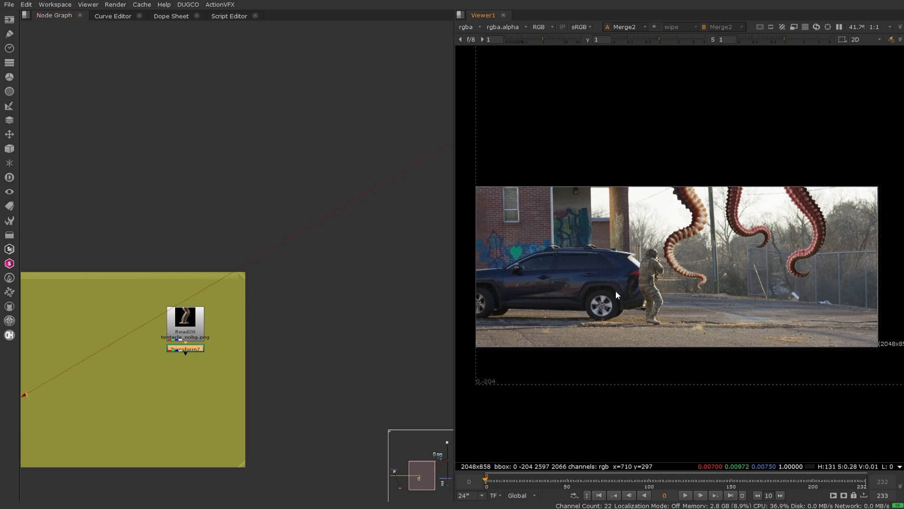
click(778, 485)
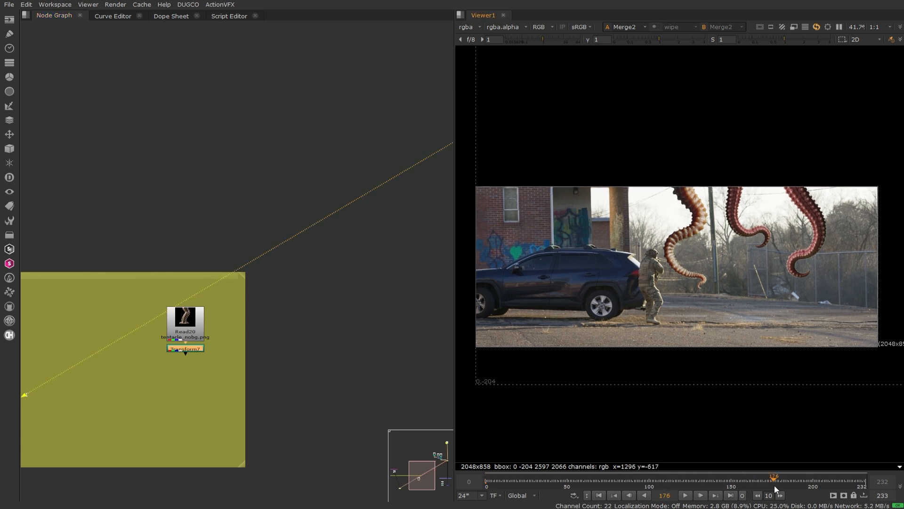
click(814, 482)
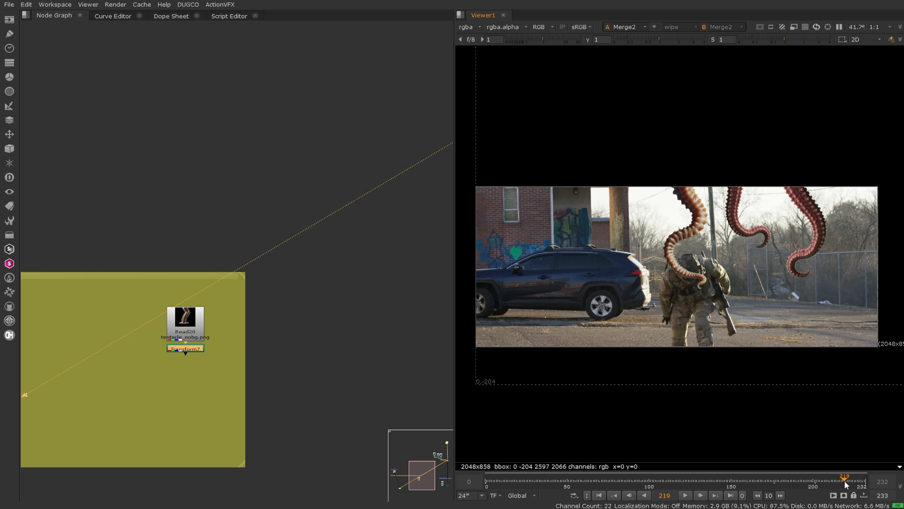
Scrub between frames 196, 177, 186 and 171 to examine the soldier's movement beneath the tentacles.
click(795, 481)
click(805, 483)
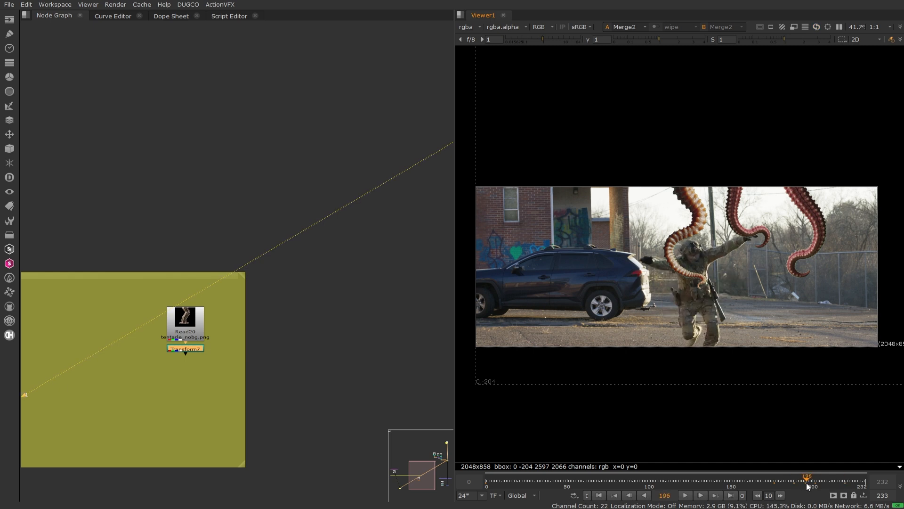
drag(810, 483, 775, 483)
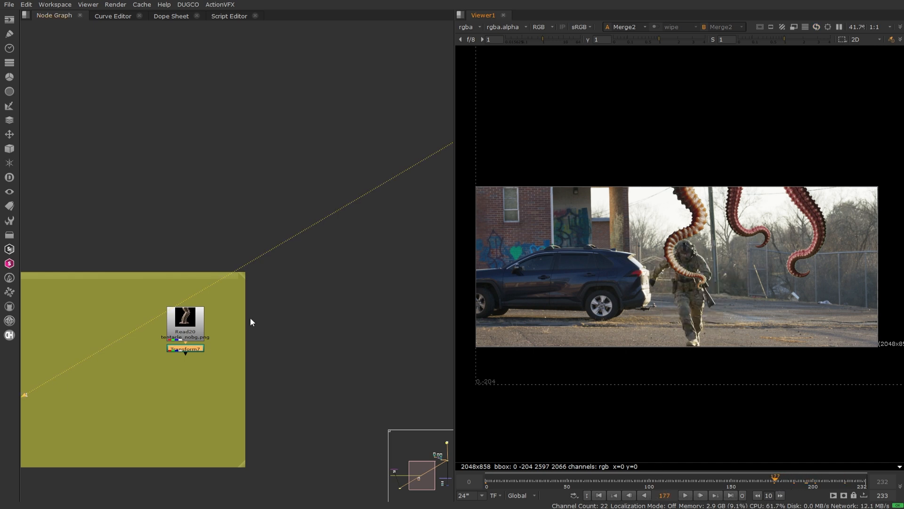
drag(238, 293, 155, 373)
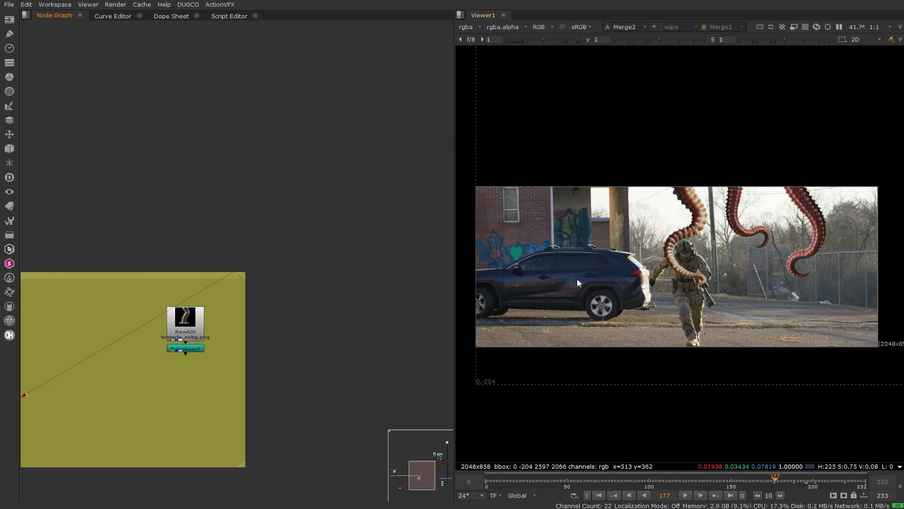
click(790, 480)
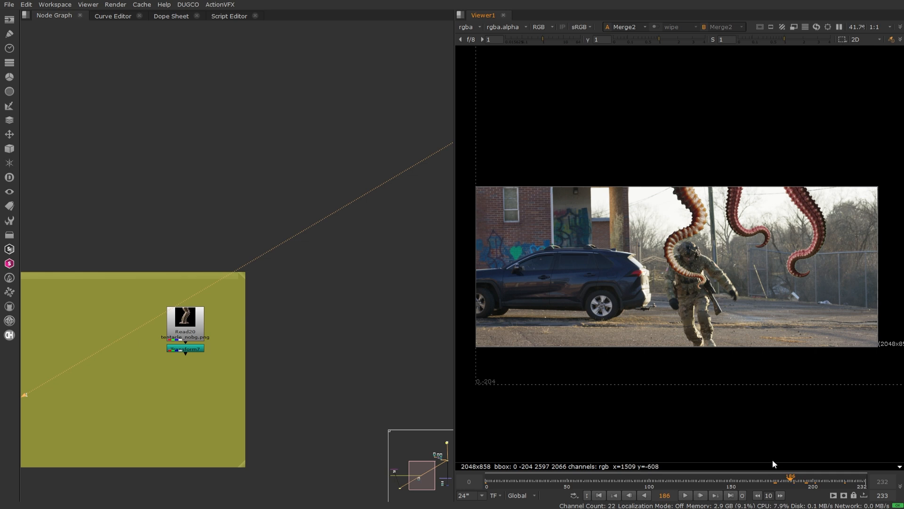
click(766, 478)
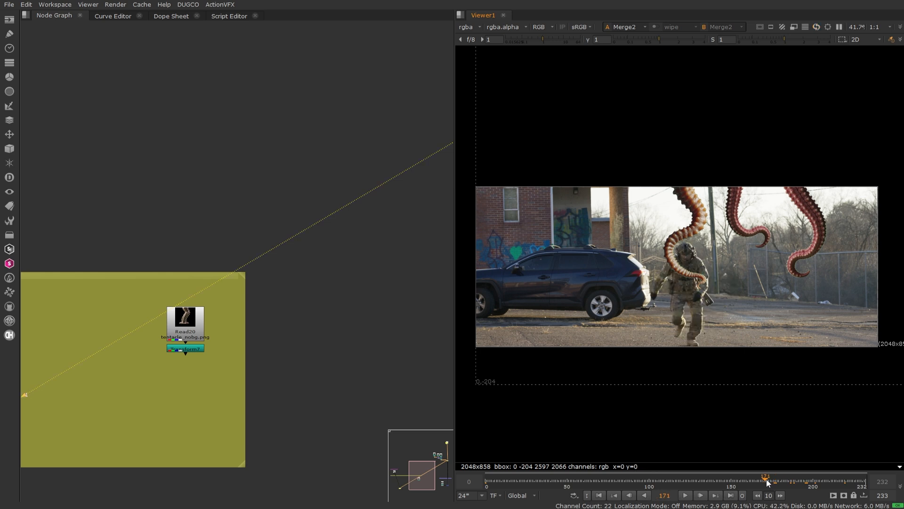
Move Read20 and Transform7 out of the yellow backdrop to beside the main node tree and view Transform7's output.
drag(248, 296, 320, 194)
click(324, 169)
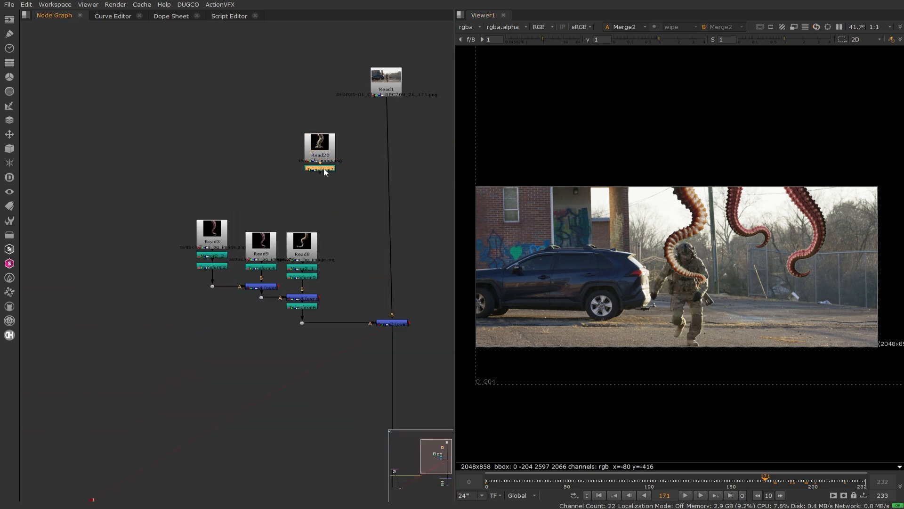
key(1)
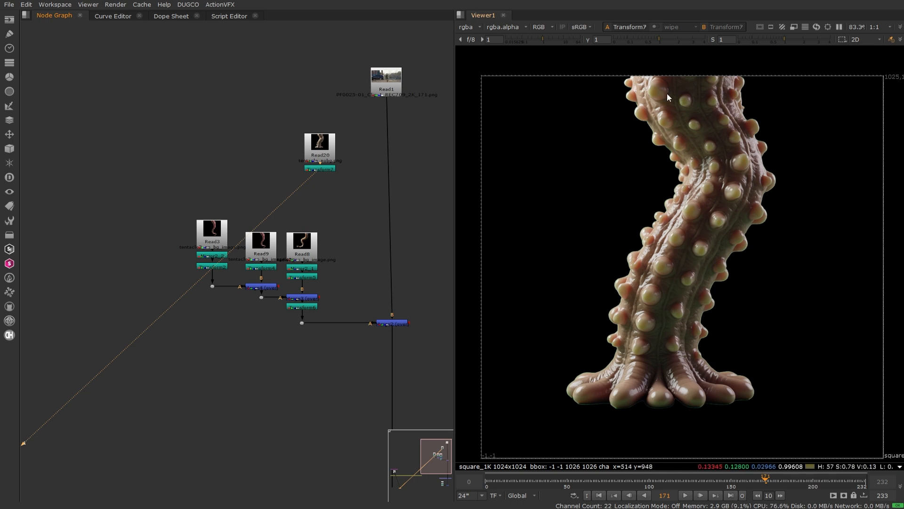
scroll(304, 221, up, 3)
scroll(269, 225, down, 3)
Shift the three-tentacle branch away from the main pipe and straighten Read1 above Merge2.
drag(134, 198, 330, 339)
drag(289, 245, 254, 245)
click(306, 146)
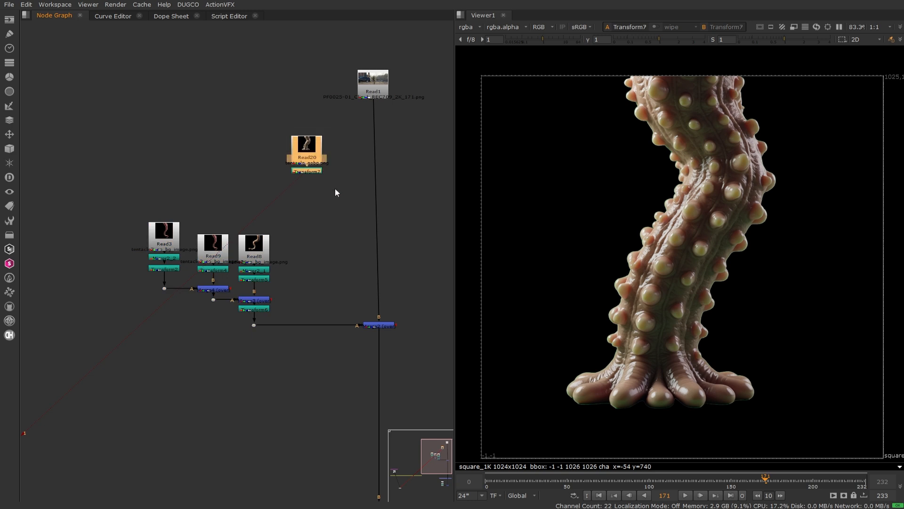
drag(375, 81, 381, 81)
click(366, 197)
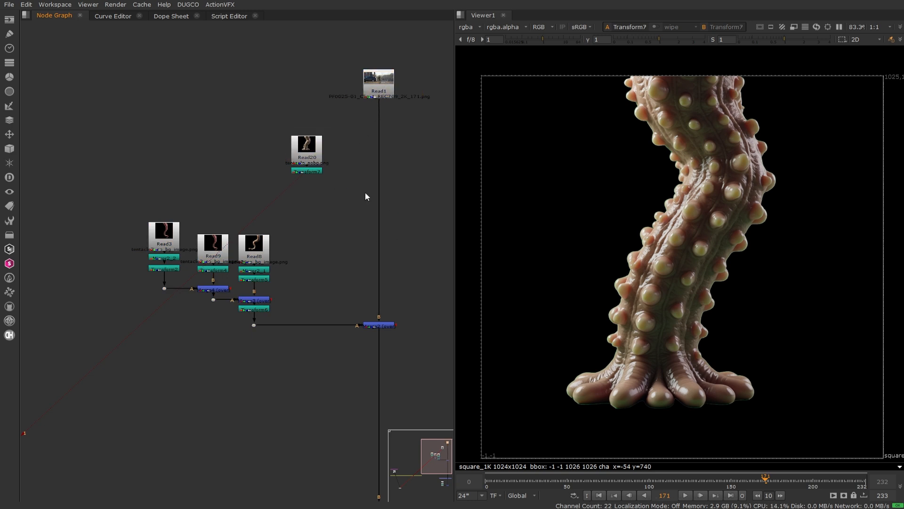
Move Read20 and Transform7 together to the empty space below the three-tentacle branch, beside the main pipe.
drag(330, 117, 278, 197)
drag(307, 150, 319, 247)
scroll(292, 254, up, 2)
drag(297, 151, 71, 452)
click(323, 254)
drag(297, 207, 363, 305)
click(358, 296)
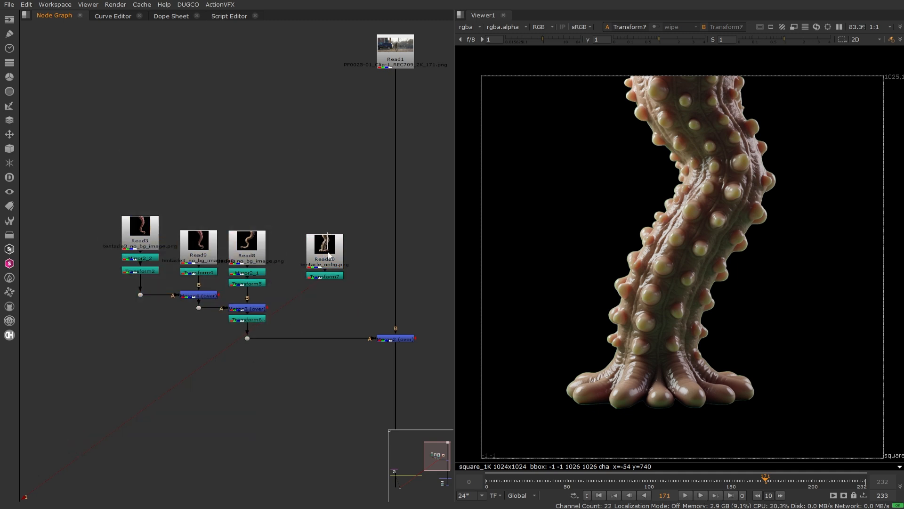
drag(356, 199, 301, 283)
drag(324, 254, 302, 400)
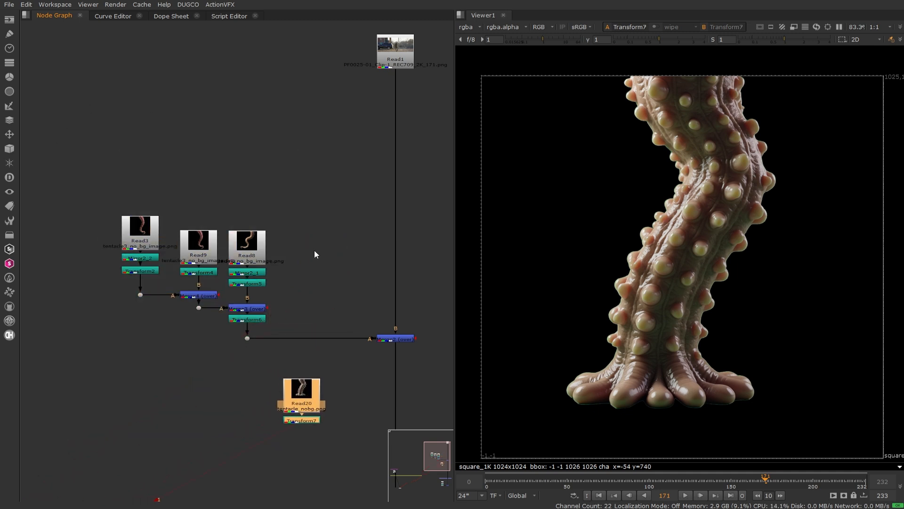
Move the whole three-tentacle branch closer to the main pipe, above Read20, and clear the node selection.
drag(74, 175, 310, 377)
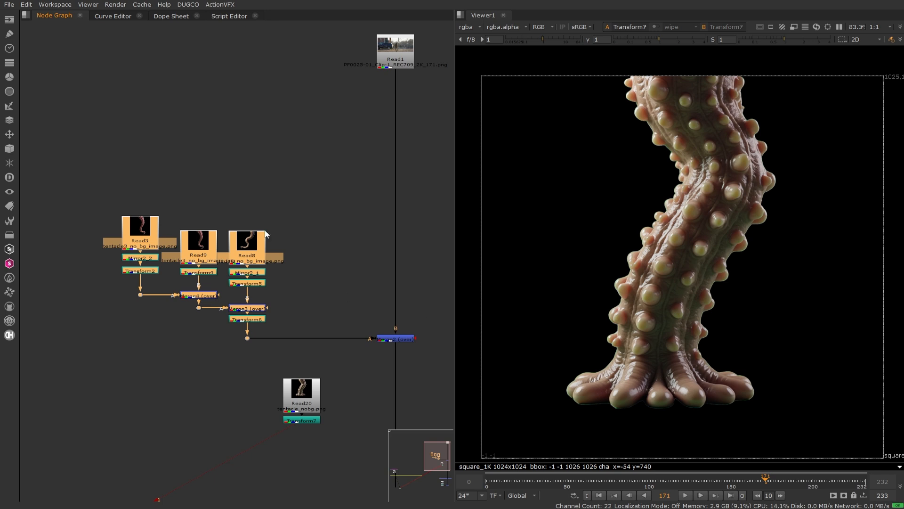
drag(253, 246, 313, 248)
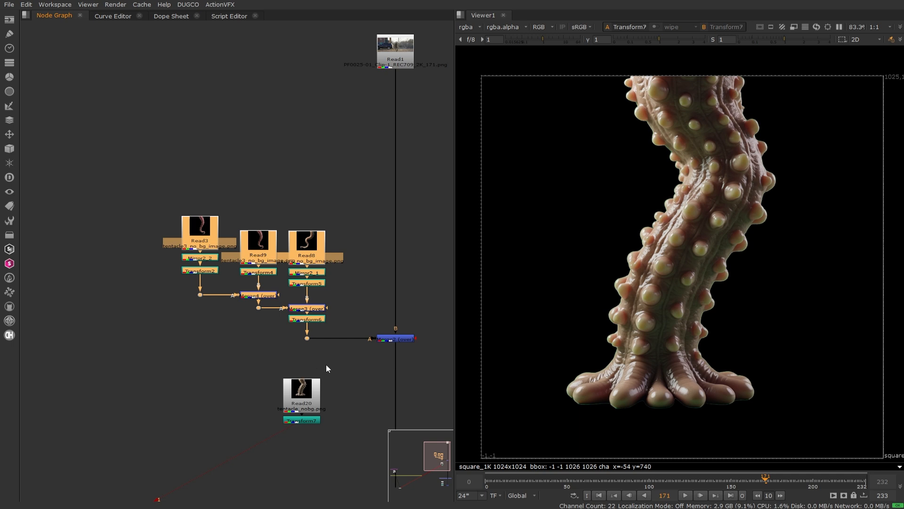
drag(365, 366, 259, 442)
middle_drag(348, 402, 279, 352)
click(295, 328)
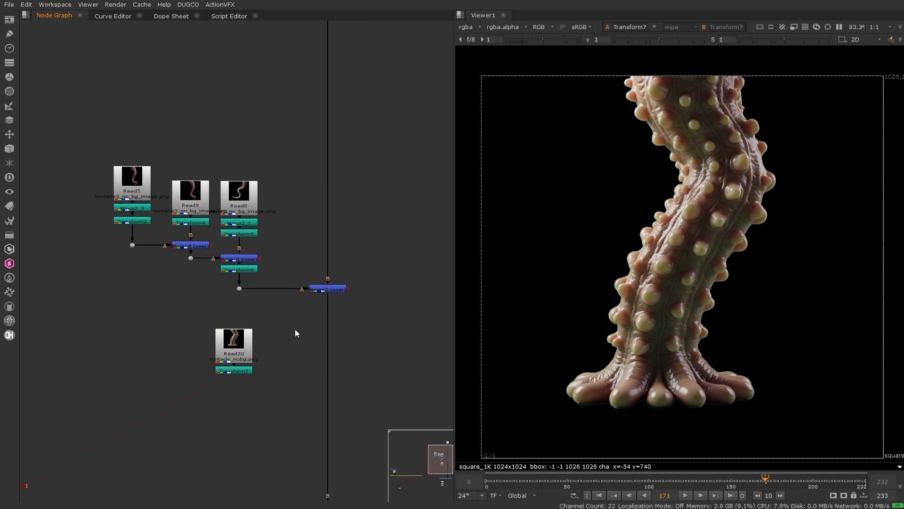
Add a Merge on the main pipe below Merge2 and connect its A input to Transform7.
click(325, 289)
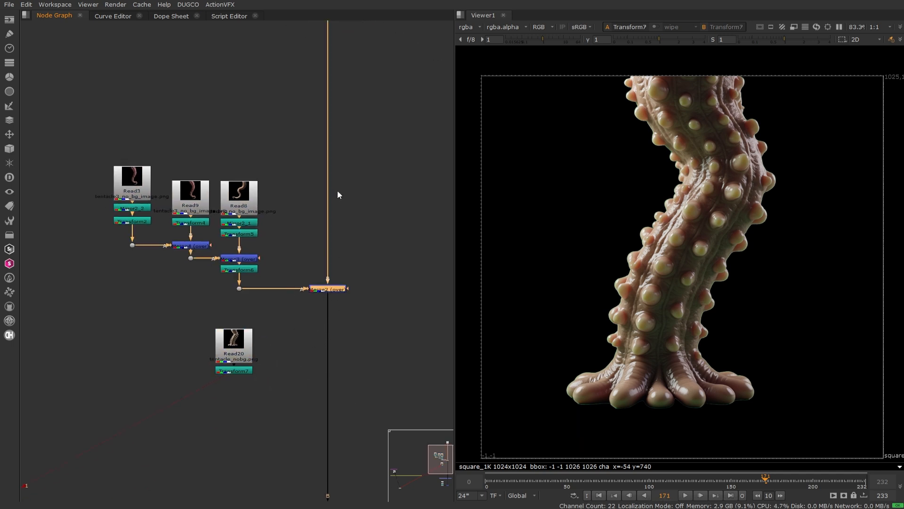
scroll(330, 179, down, 3)
scroll(311, 266, up, 2)
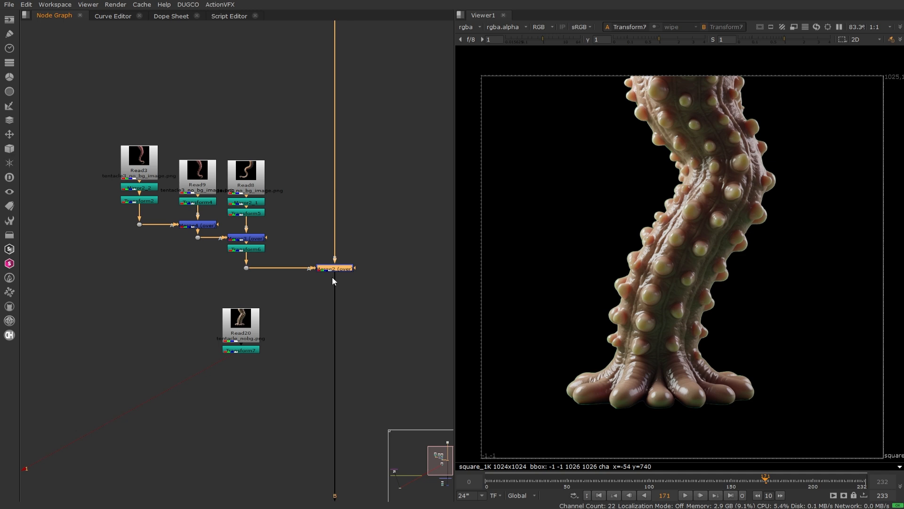
click(317, 323)
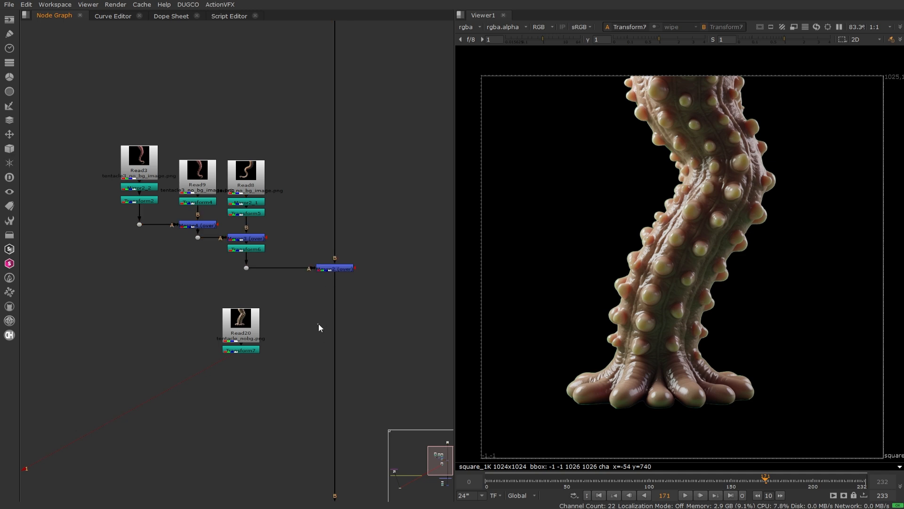
key(m)
click(333, 350)
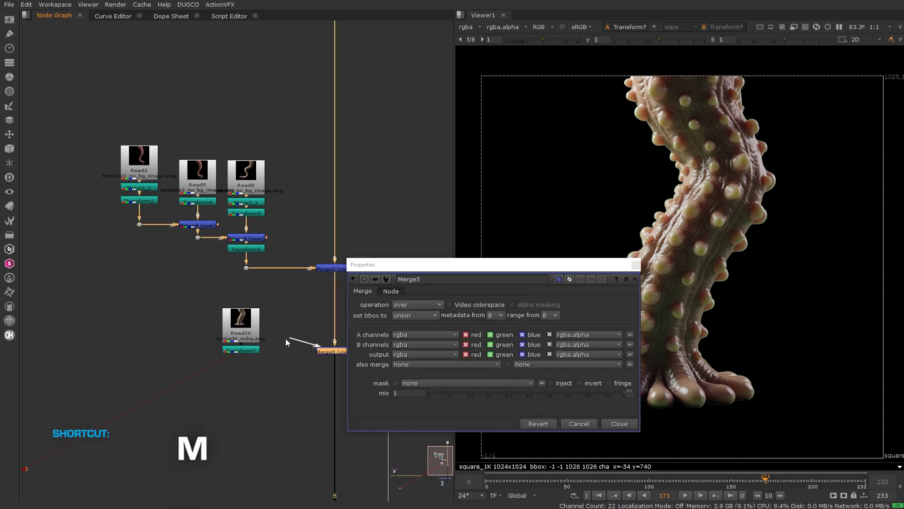
drag(285, 338, 251, 349)
Lower the new Merge, square its A connection with a Dot beneath Transform7, and close the Merge's properties.
drag(326, 351, 327, 386)
ctrl+drag(279, 370, 239, 388)
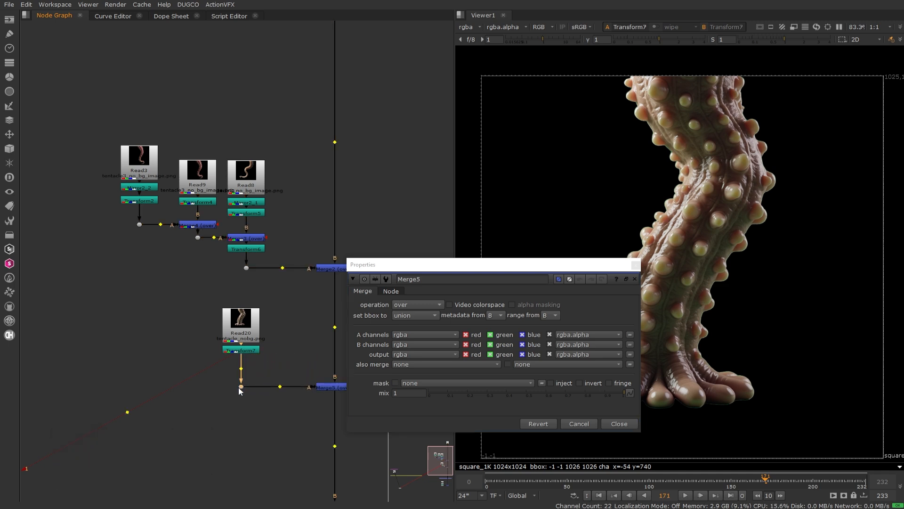
scroll(269, 397, down, 4)
click(619, 423)
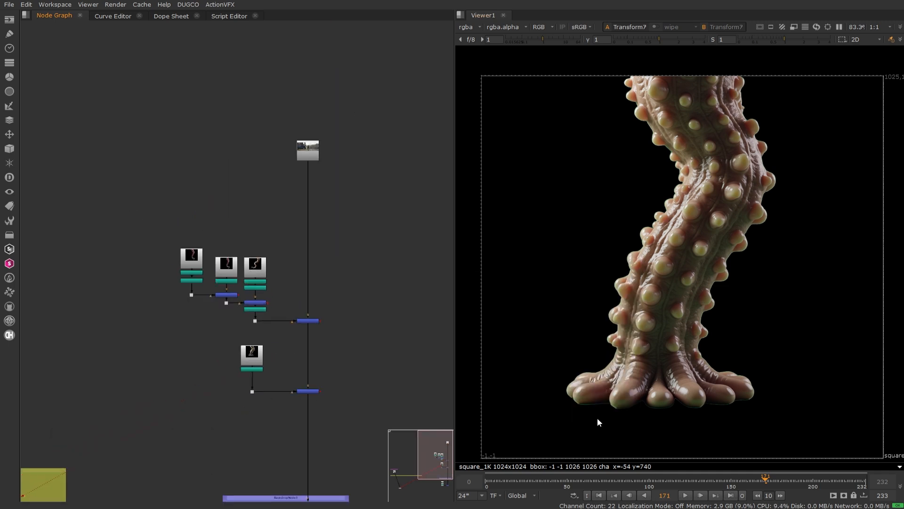
View the new Merge's output and scrub a few frames past 171 to examine the thick tentacle in the plate.
click(306, 391)
key(1)
scroll(612, 342, down, 1)
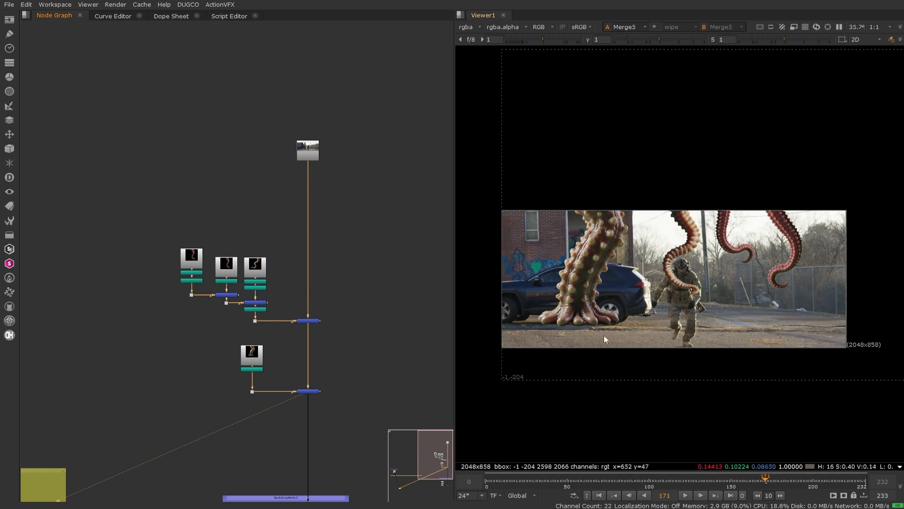
scroll(586, 321, up, 1)
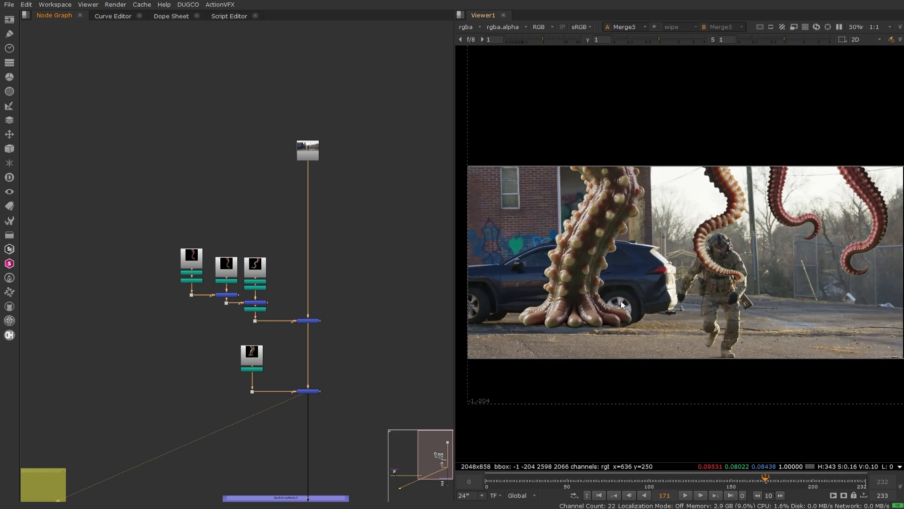
scroll(659, 301, down, 1)
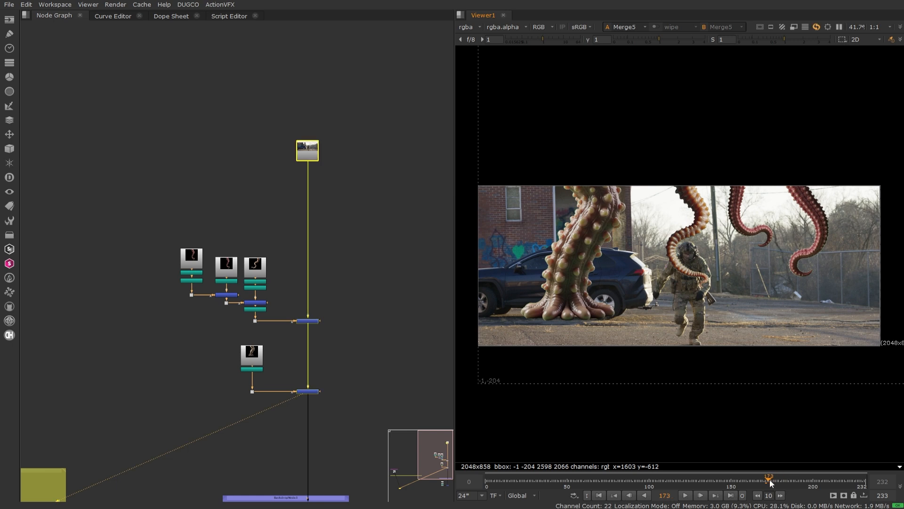
mouse_move(769, 479)
mouse_down()
mouse_move(781, 479)
mouse_move(773, 479)
mouse_up()
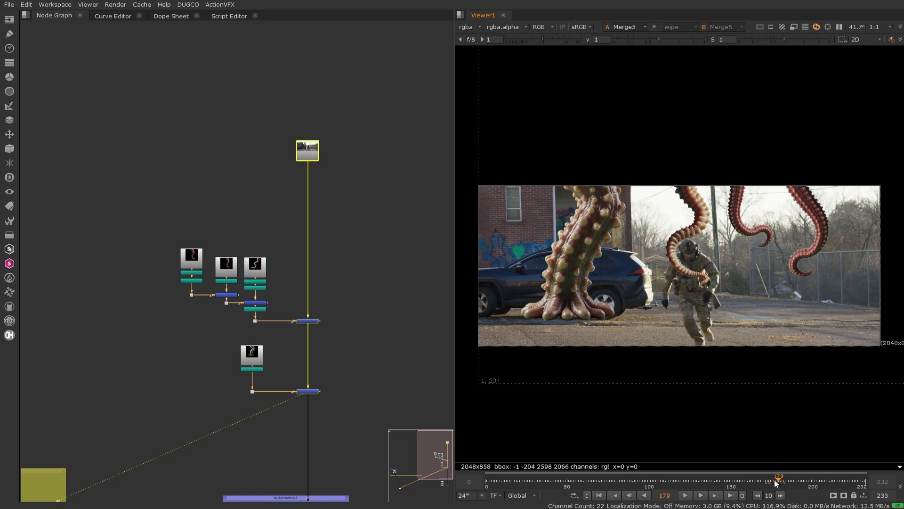
Open Transform7's properties, go to frame 160, and move the properties window clear of the viewer.
scroll(248, 366, up, 3)
double_click(256, 372)
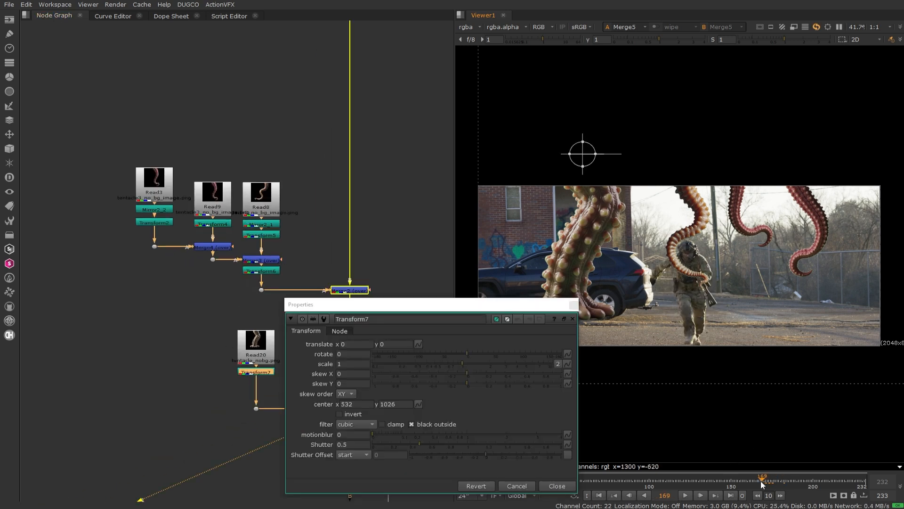
mouse_move(761, 480)
mouse_down()
mouse_move(732, 480)
mouse_move(748, 479)
mouse_up()
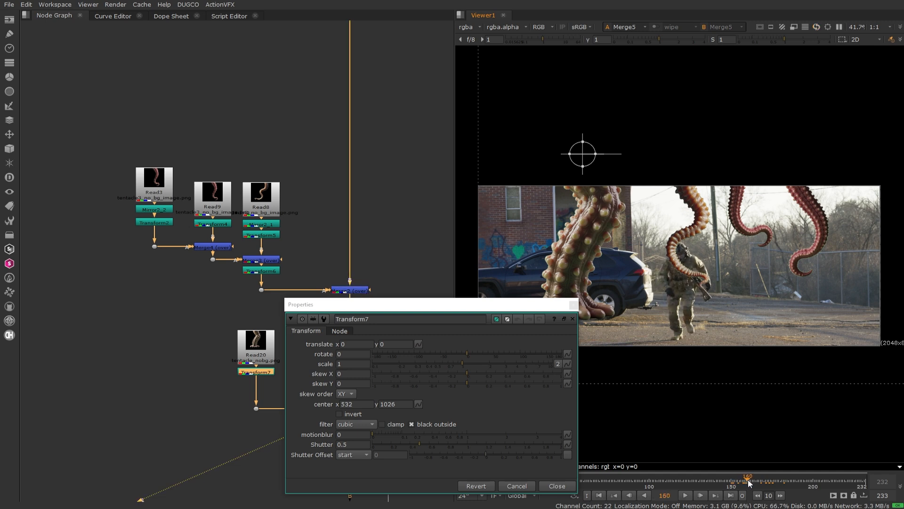
drag(471, 304, 186, 168)
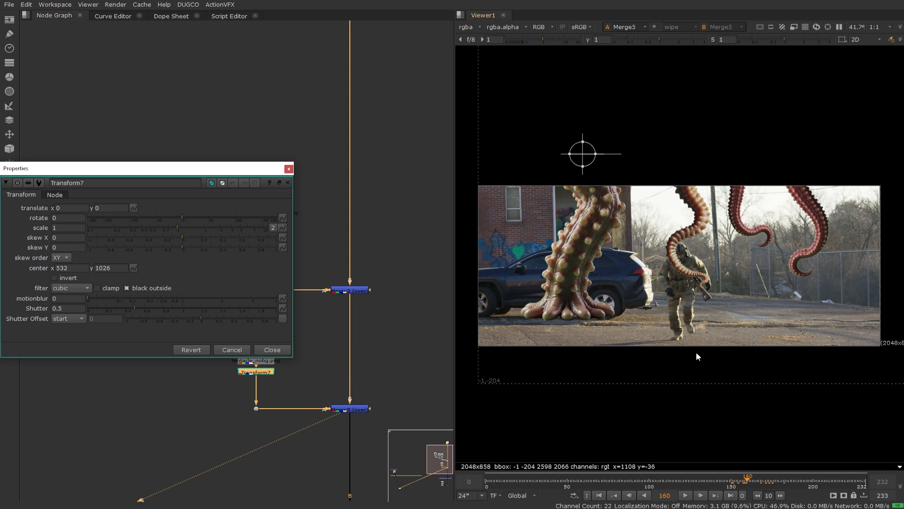
Step frame by frame back and forth between frames 160 and 166 to examine the soldier's footfalls, ending on frame 166.
key(Right)
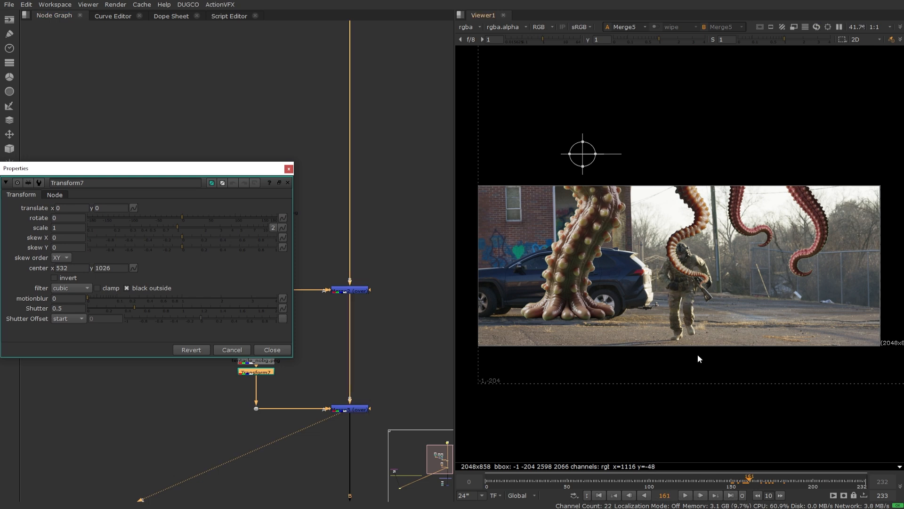
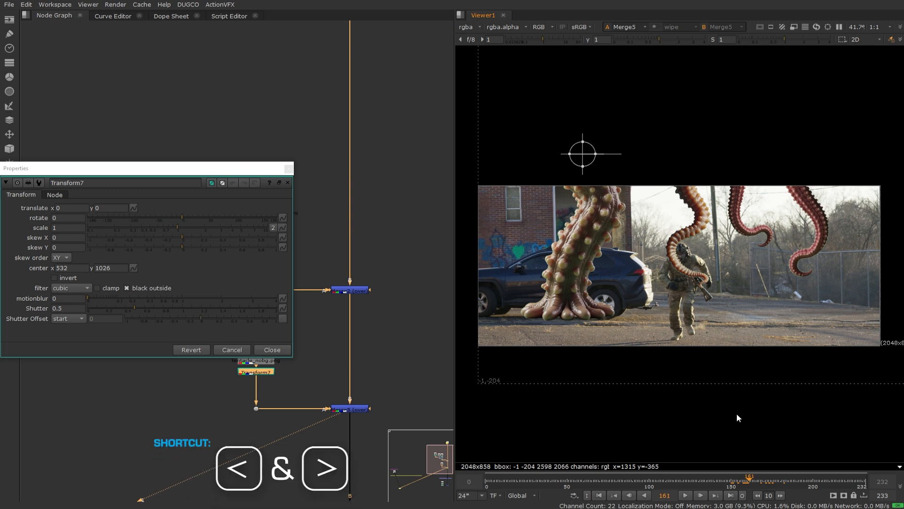
key(period)
key(period)
key(period)
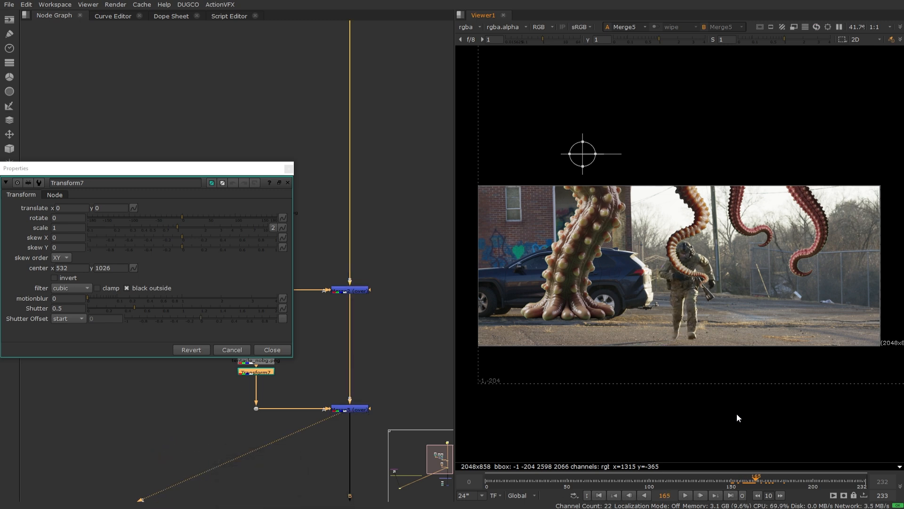
key(comma)
key(comma)
key(comma)
key(comma)
key(comma)
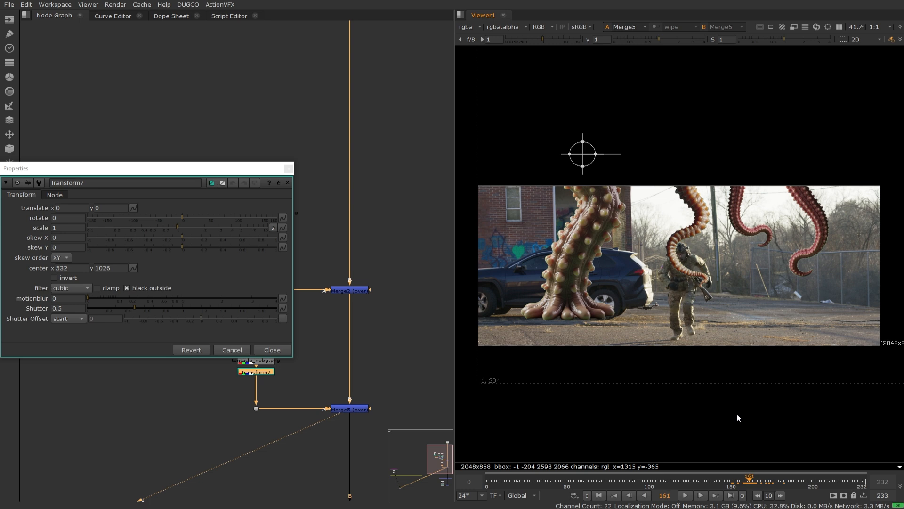
key(period)
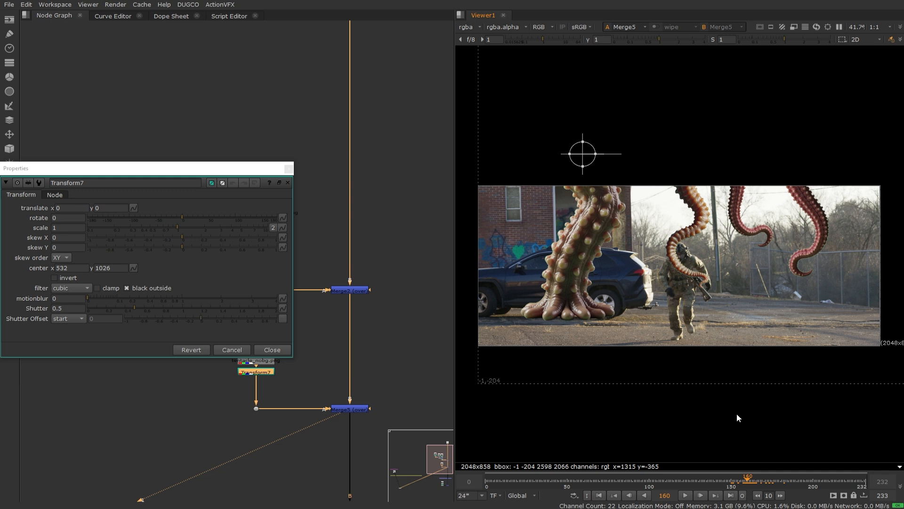
key(period)
key(period)
key(period)
key(period)
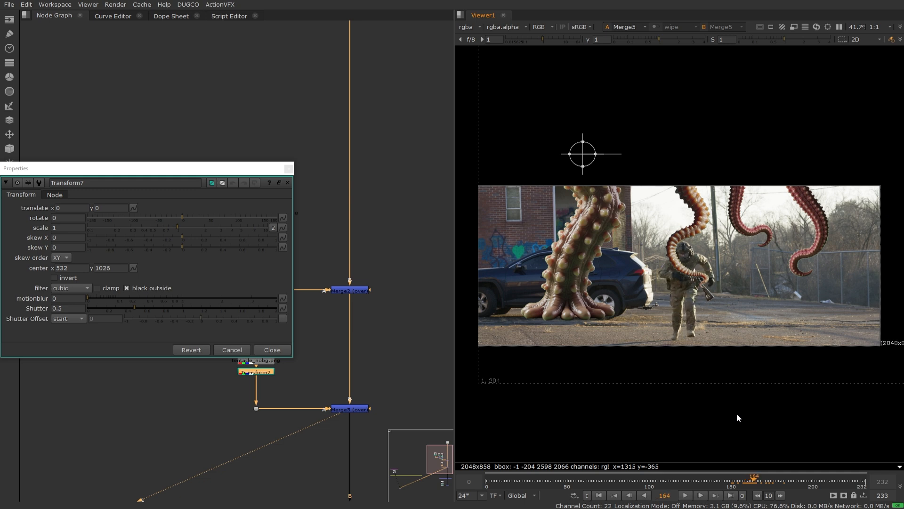
key(period)
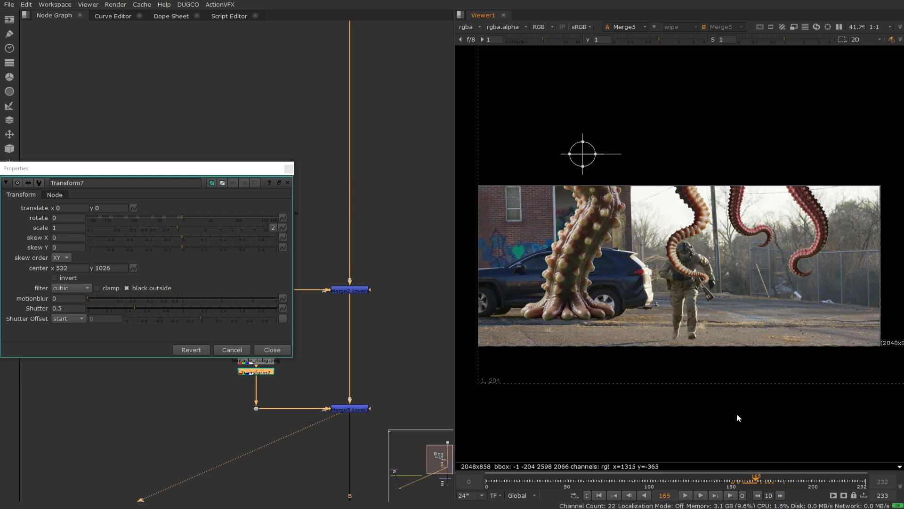
key(period)
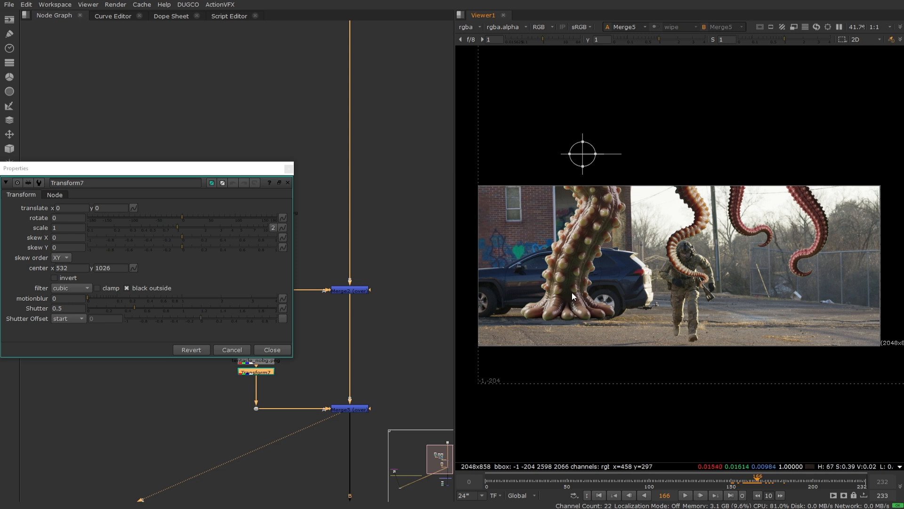
Set a keyframe on Transform7's translate at frame 166, then go back to frame 160.
drag(141, 173, 255, 90)
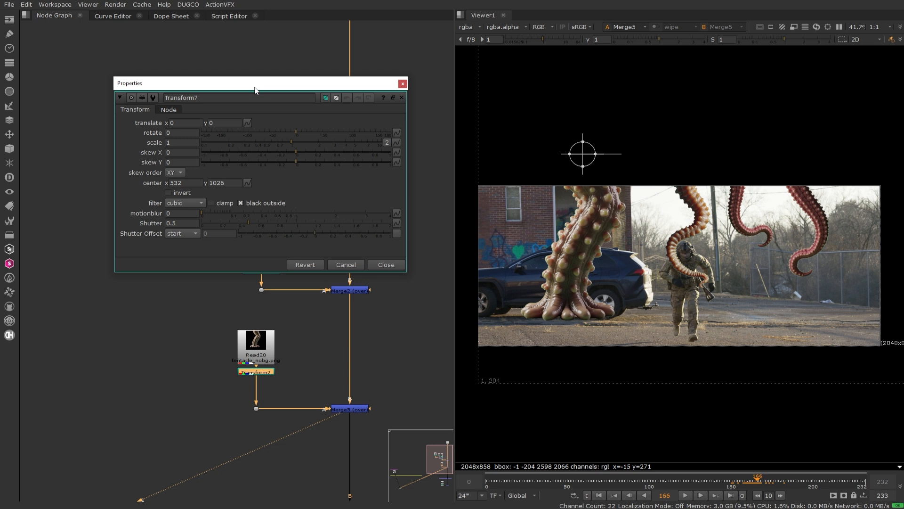
click(248, 122)
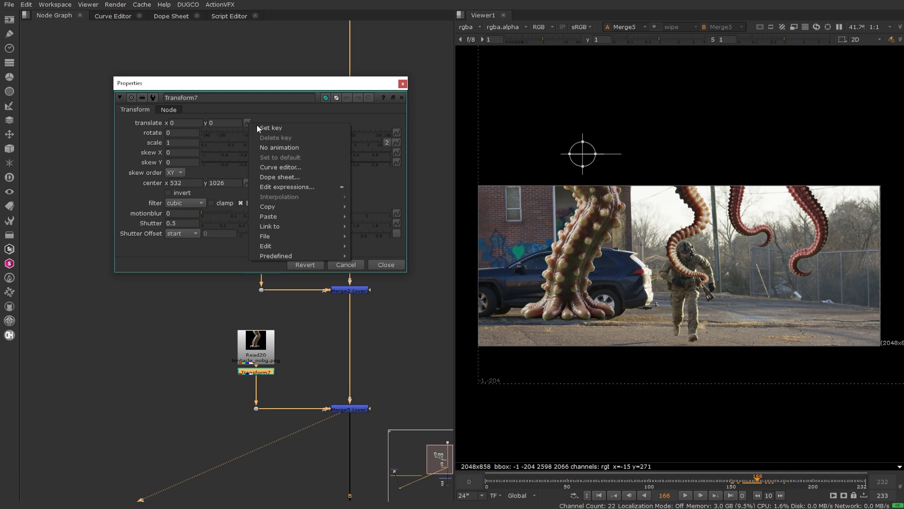
click(287, 128)
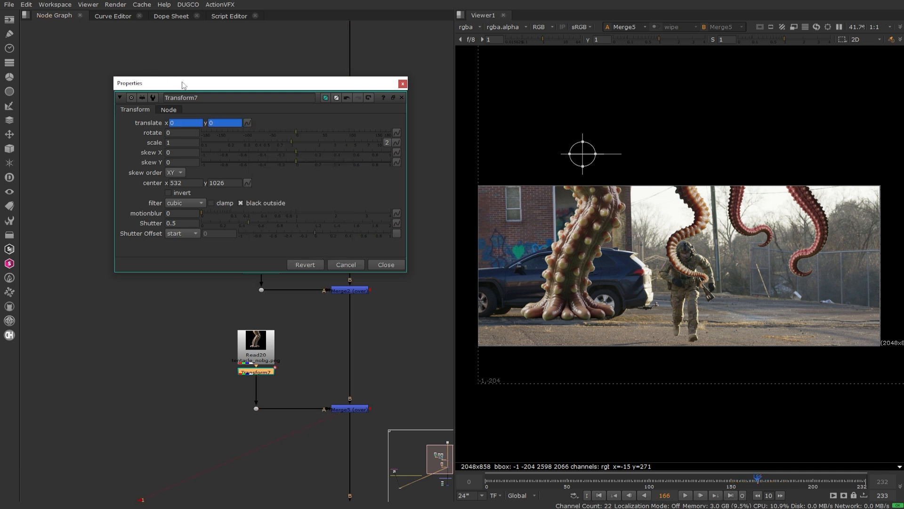
drag(184, 85, 141, 68)
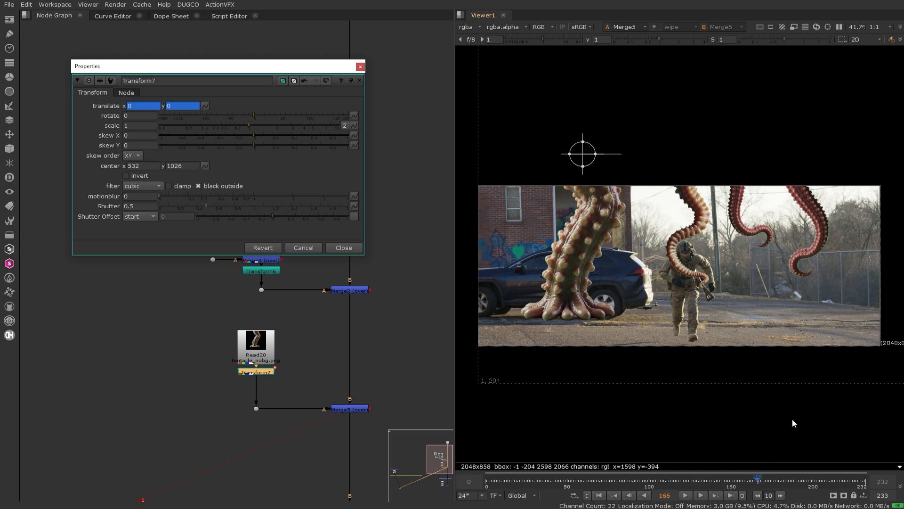
key(j)
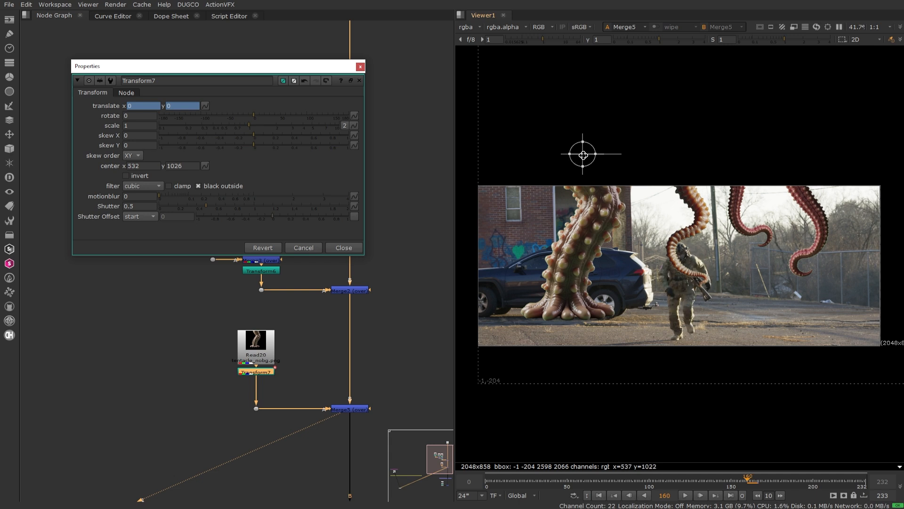
Move the large tentacle up out of the picture at frame 160, to about translate x 136, y 1008.
middle_drag(638, 141, 634, 192)
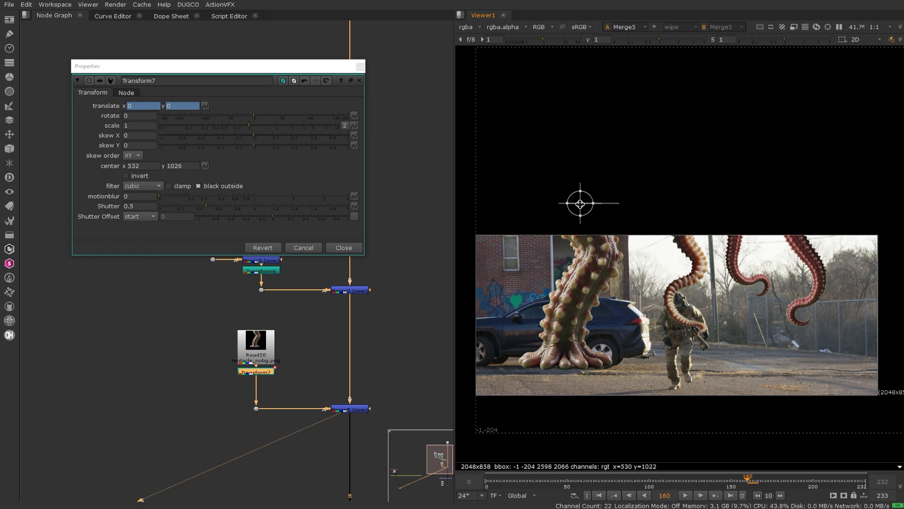
drag(582, 201, 606, 16)
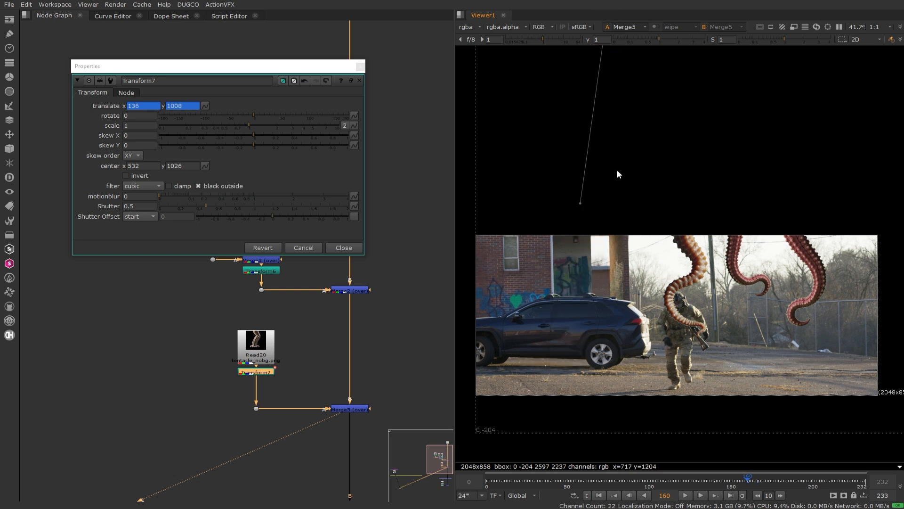
Step through frames 160 to 166 and back to 164 to examine the tentacle's drop into the shot.
key(Right)
key(Right)
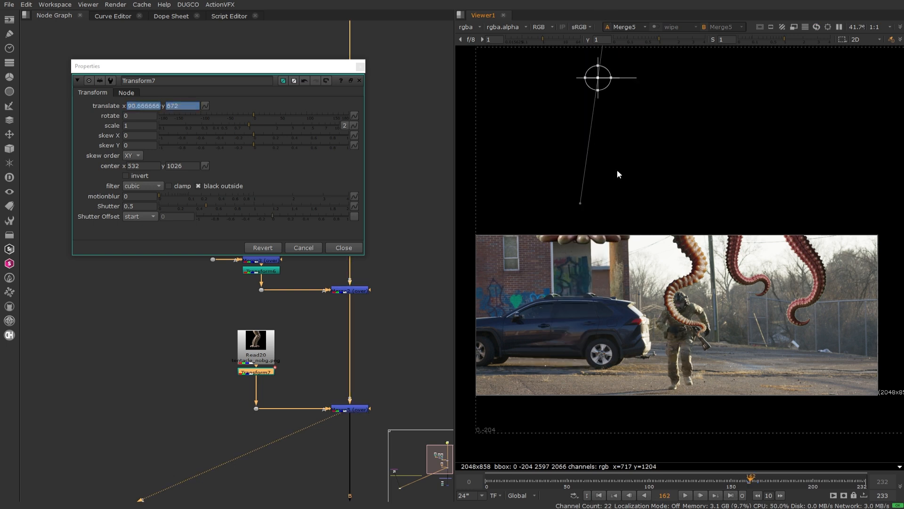
key(Right)
key(Right)
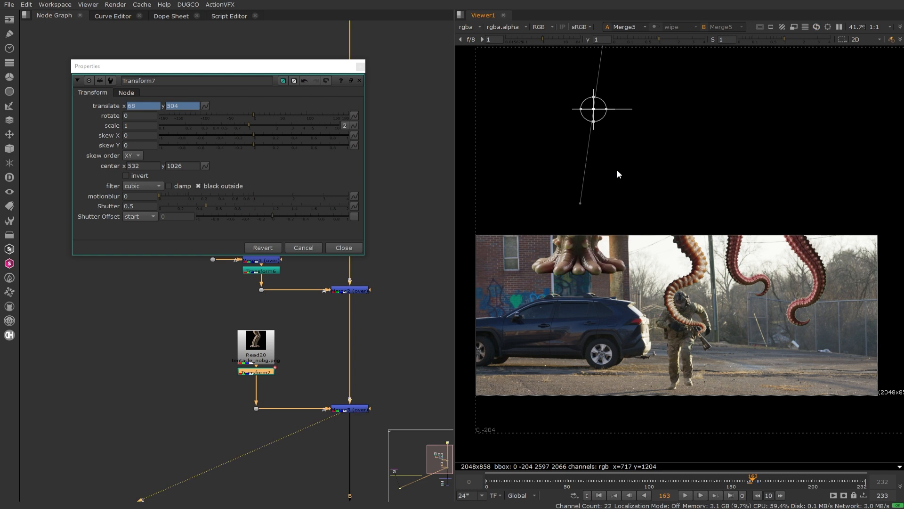
key(Right)
key(Right)
key(Right)
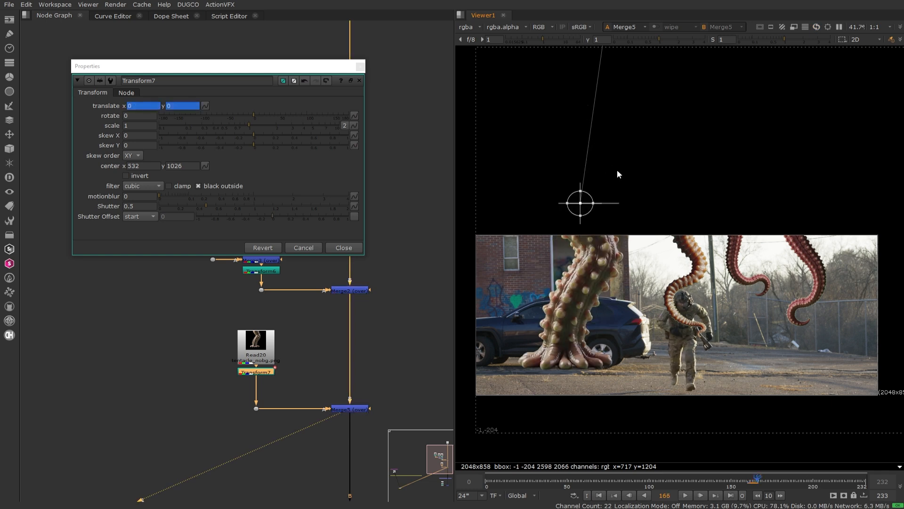
key(Left)
key(Left)
key(Left)
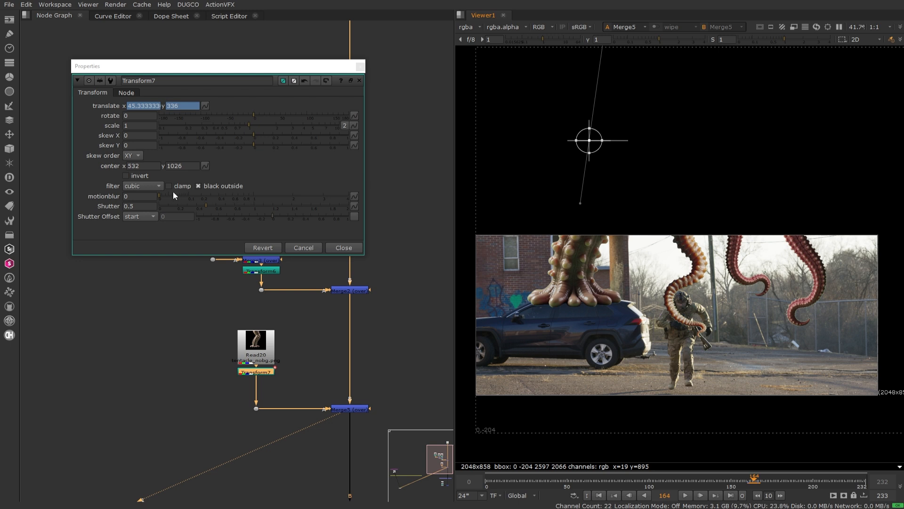
Set the motionblur of Transform7 to 1.
click(143, 197)
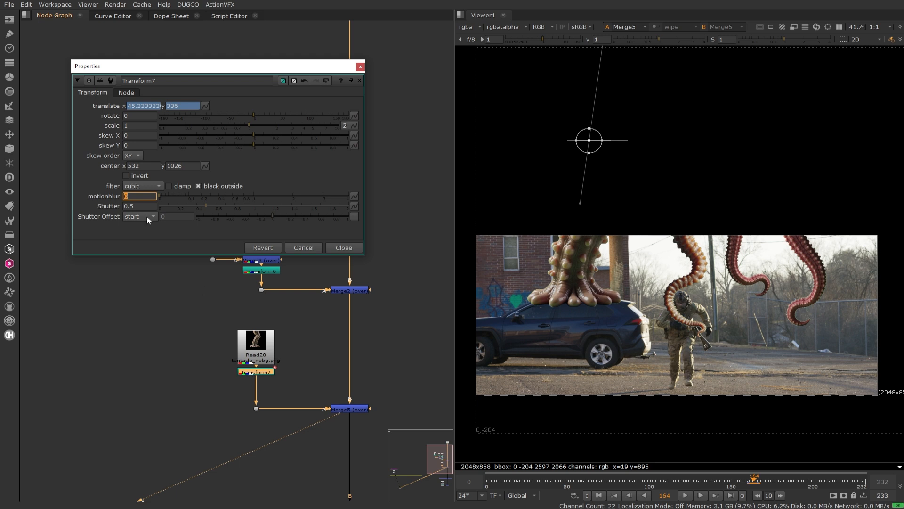
key(Return)
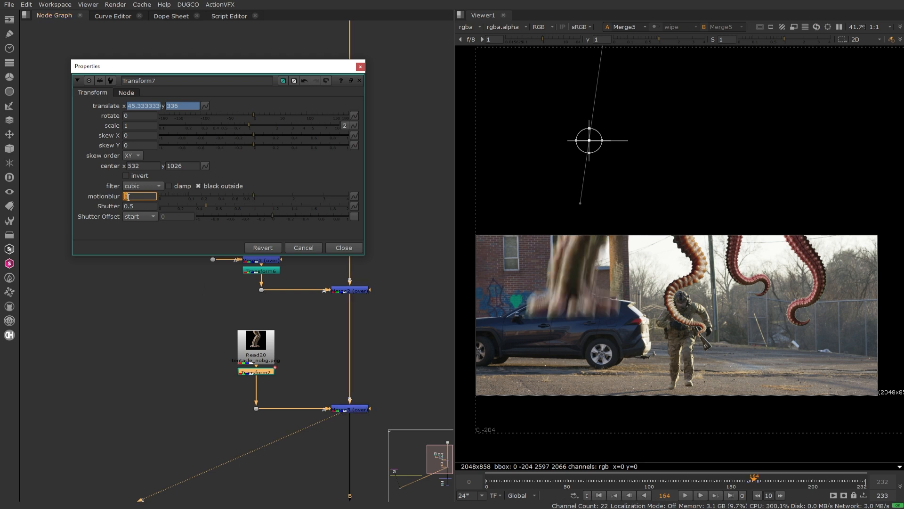
Step back and forth between about frames 162 and 167 to examine the motion blur on the falling tentacle.
key(Left)
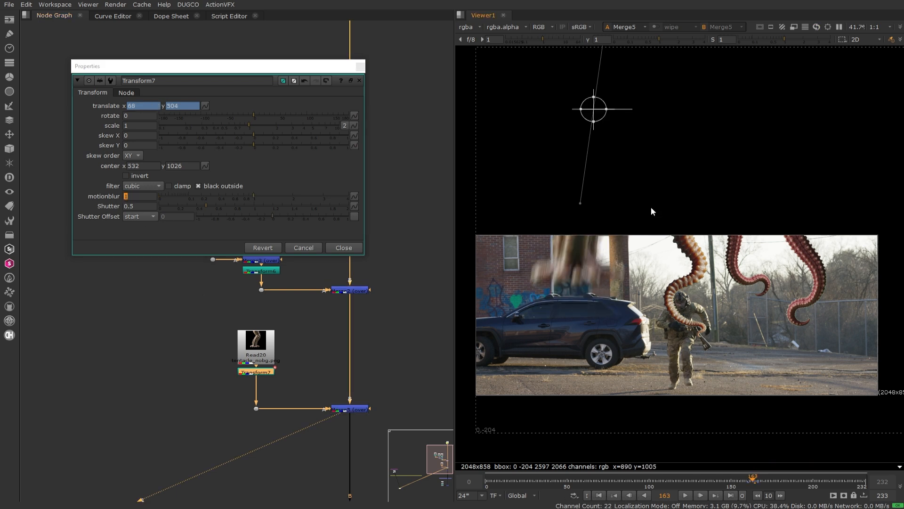
key(Left)
key(Right)
key(Right)
key(Right)
key(Right)
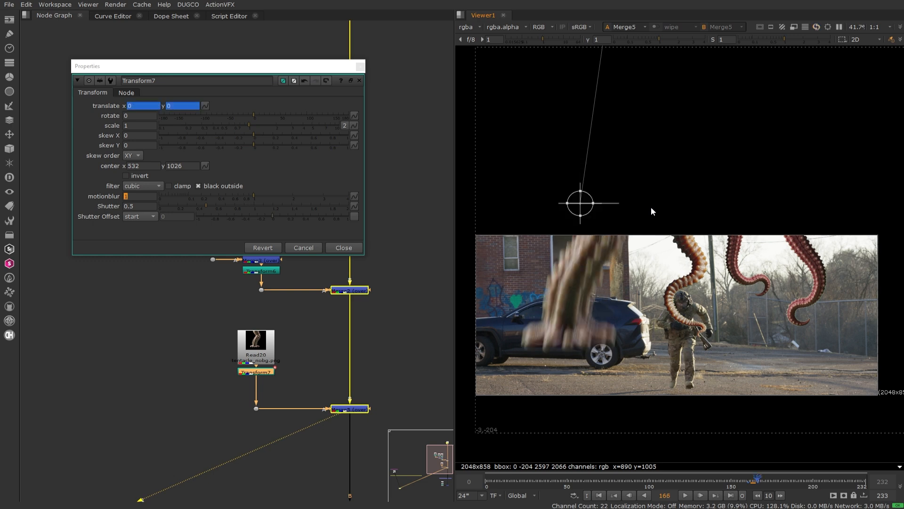
key(Left)
key(Left)
key(Left)
key(Left)
key(Left)
key(Left)
key(Left)
key(Left)
key(Left)
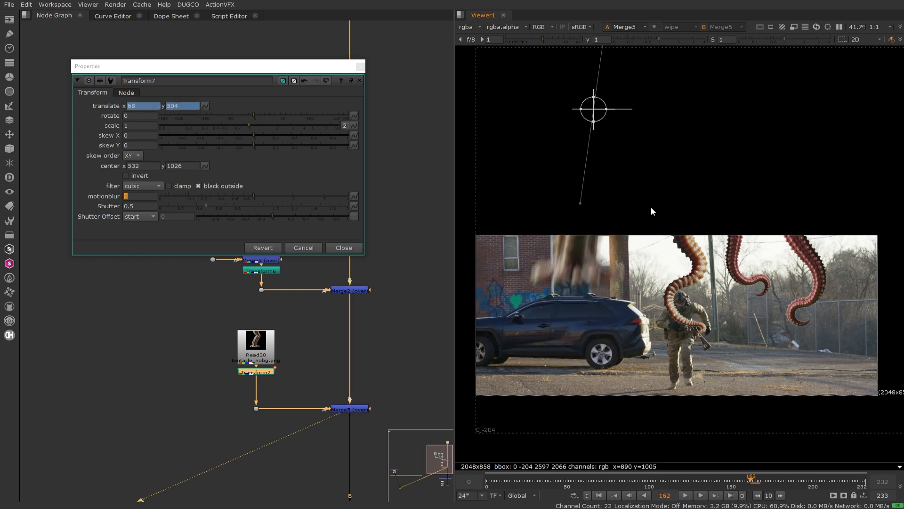
key(Right)
key(Right)
key(Right)
key(Right)
key(Right)
key(Right)
key(Right)
key(Right)
key(Right)
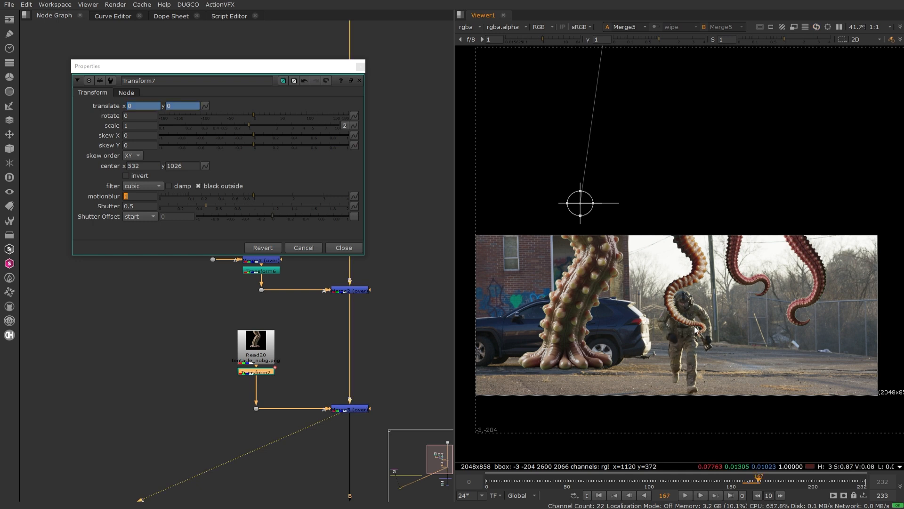
key(Left)
key(Right)
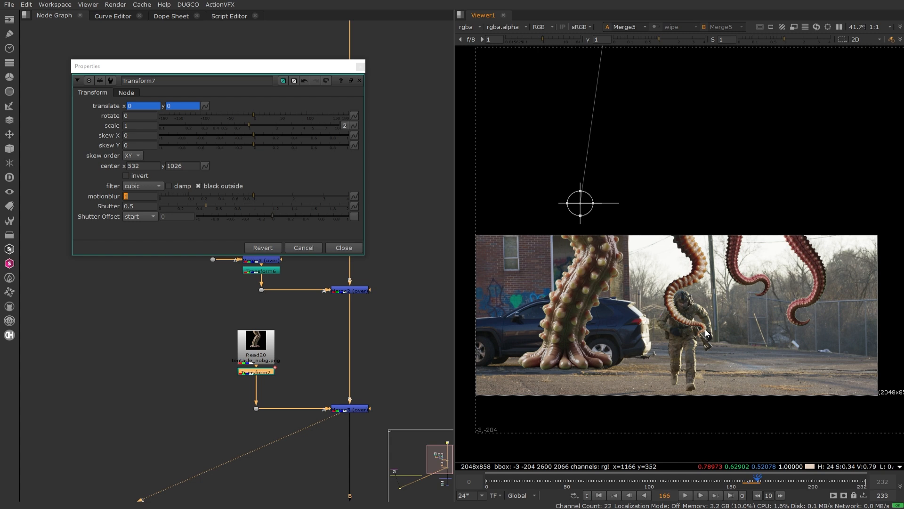
Advance from frame 166 to frame 200 to review the landed tentacle against the soldier's movement.
key(Right)
key(Right)
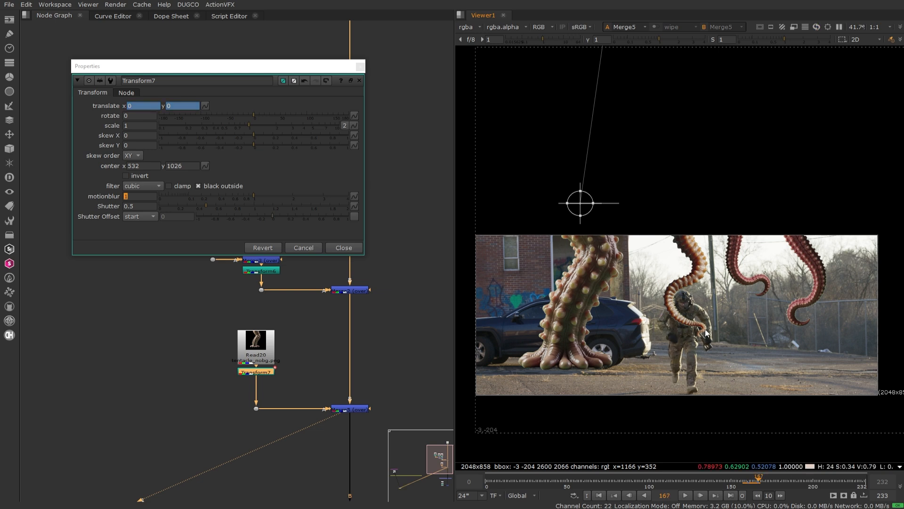
key(Right)
key(Right)
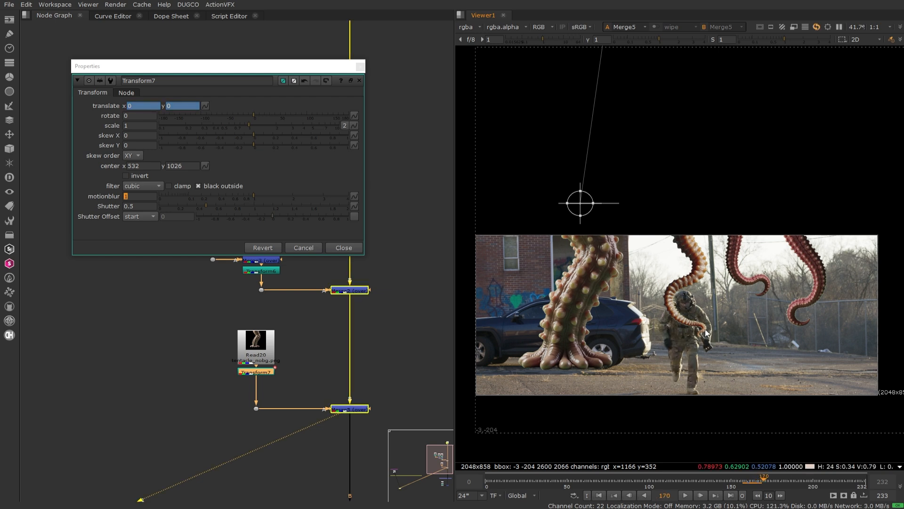
key(Right)
key(Right)
key(Right)
key(Right)
key(Right)
key(Right)
key(Right)
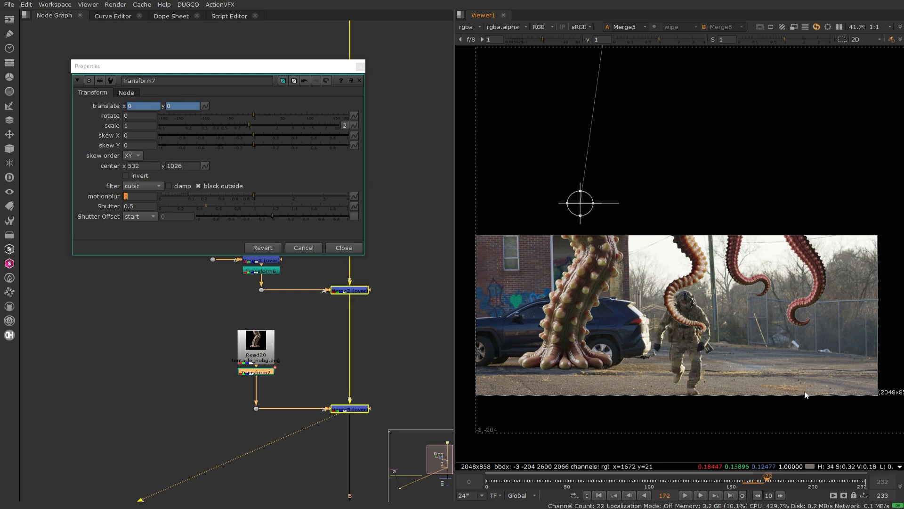
key(Right)
key(Right)
key(Right)
key(Right)
key(Right)
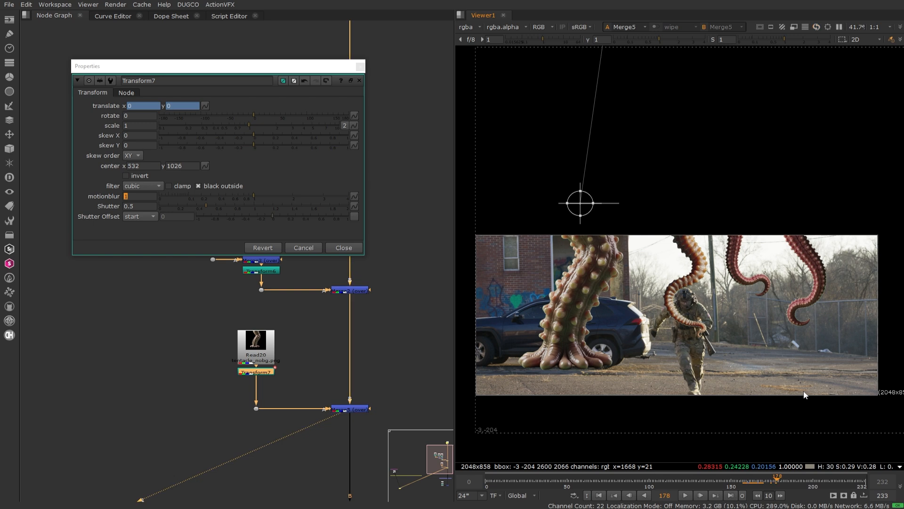
key(Right)
key(Right)
key(Right)
key(Right)
key(Right)
key(Right)
key(Right)
key(Right)
key(Right)
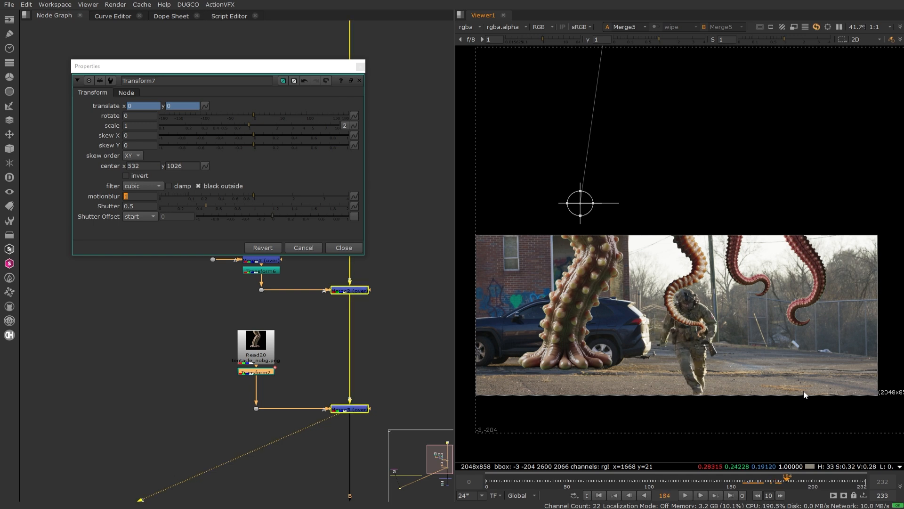
key(Left)
key(Left)
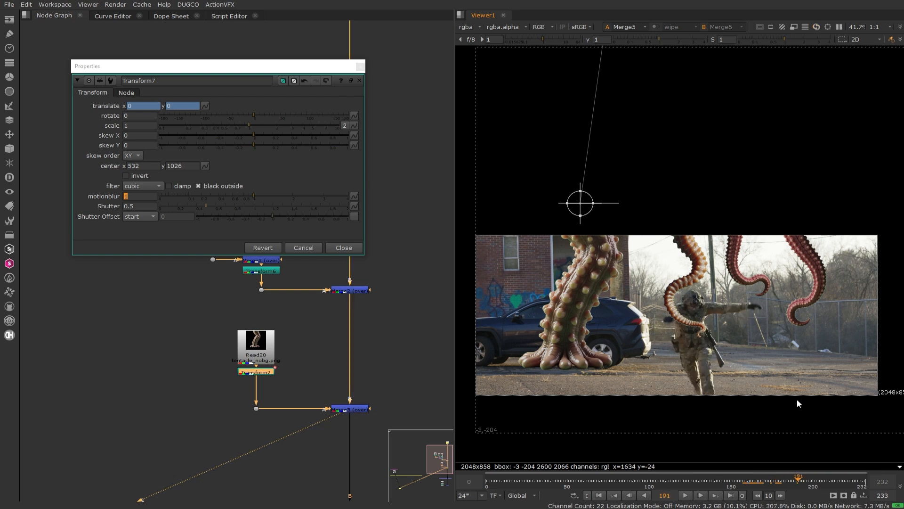
key(Right)
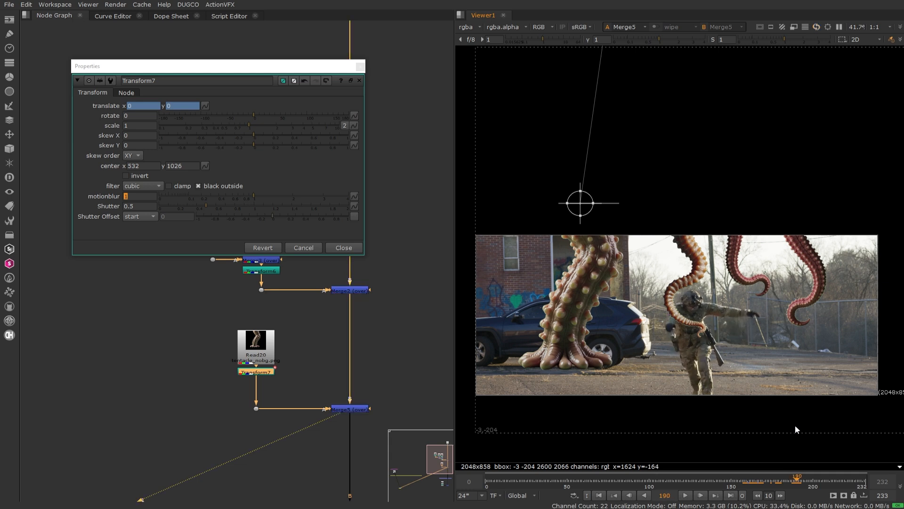
key(l)
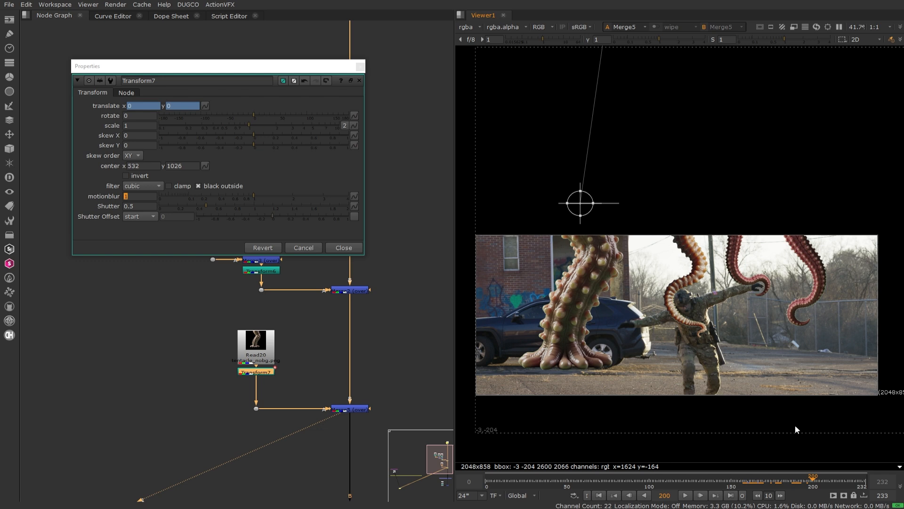
Return to frame 156 and scrub to frame 161 to examine the soldier and his rifle up close.
click(740, 479)
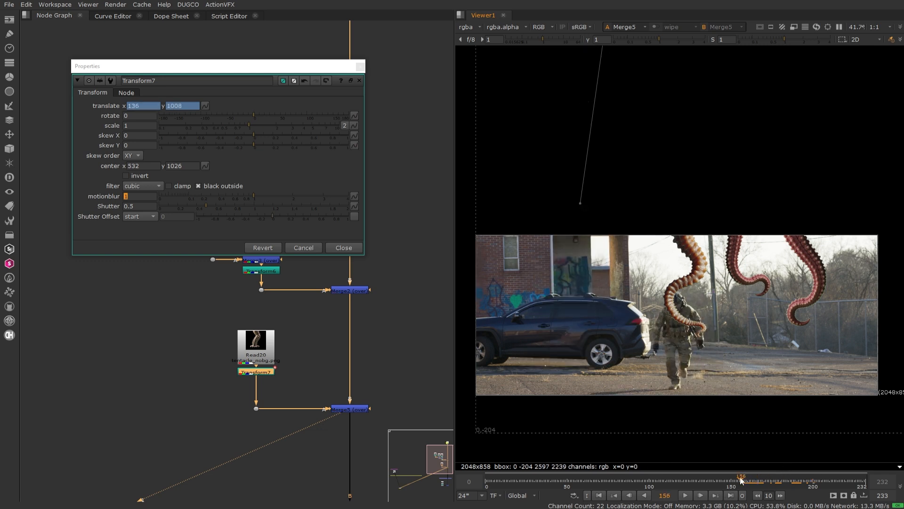
mouse_move(740, 479)
mouse_down()
mouse_move(634, 476)
mouse_move(749, 479)
mouse_up()
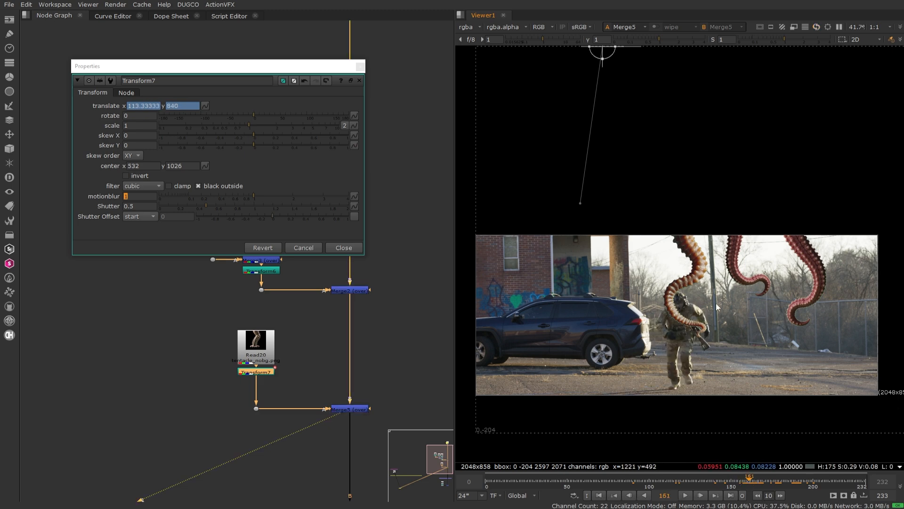
scroll(717, 307, up, 3)
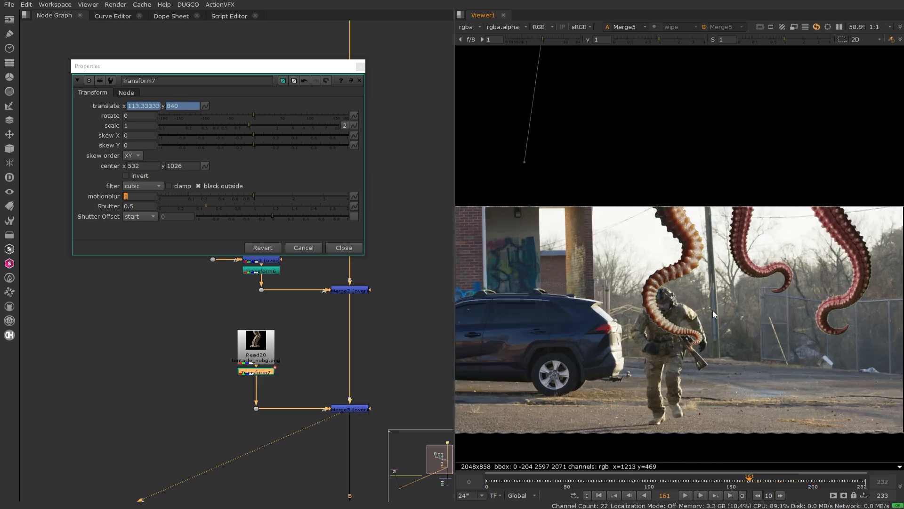
scroll(647, 335, down, 1)
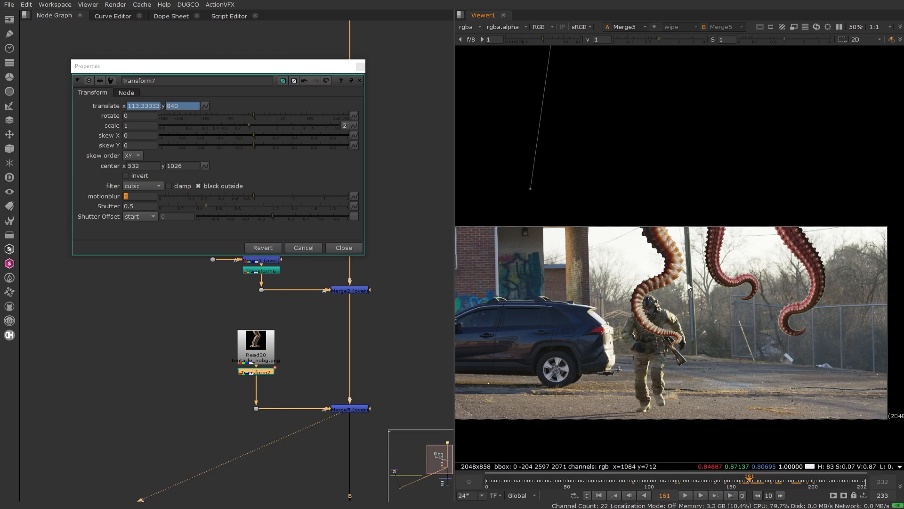
scroll(674, 354, down, 1)
middle_drag(673, 354, 710, 311)
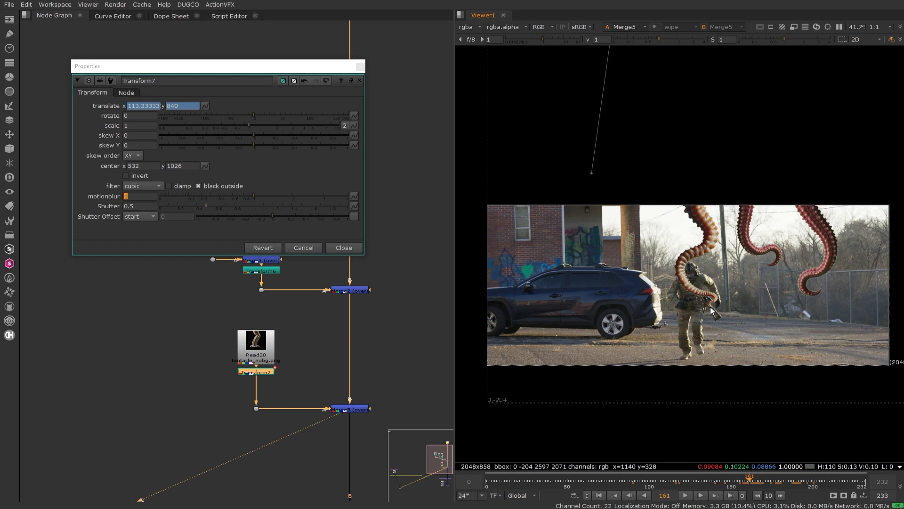
Close the Transform7 properties and look over the tentacle merges and the Fog section of the node graph.
click(351, 249)
scroll(371, 242, down, 5)
middle_drag(381, 347, 318, 239)
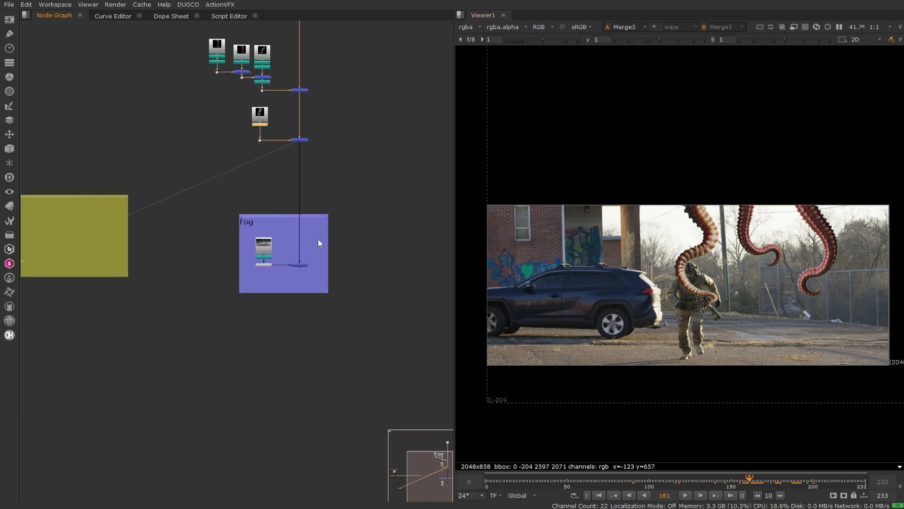
click(301, 266)
scroll(311, 257, up, 4)
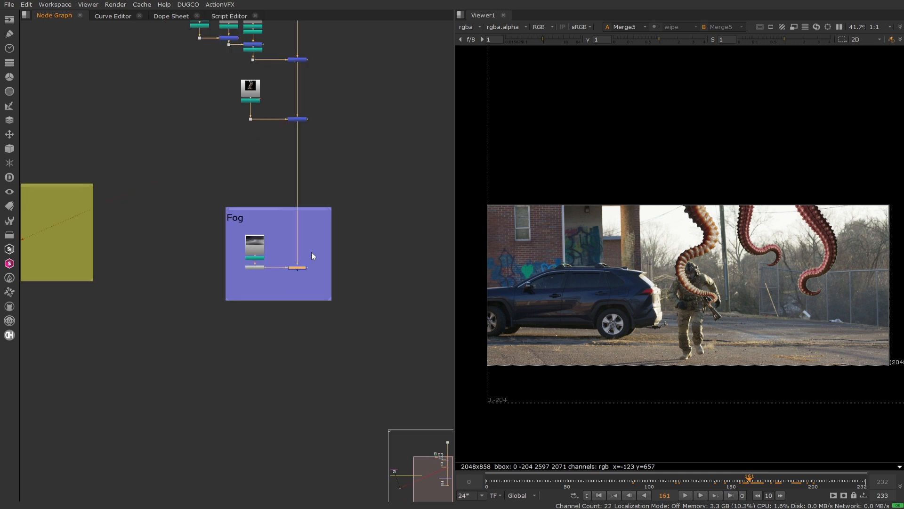
scroll(283, 174, down, 2)
middle_drag(284, 174, 295, 256)
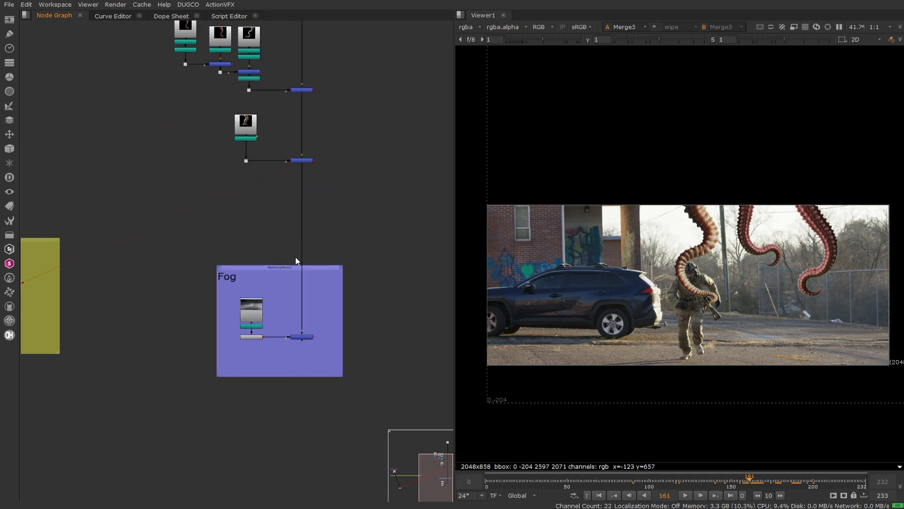
Open the ActionVFX local element library and browse its Guns category as far as the AR-15 muzzle flash clips.
click(220, 6)
drag(473, 81, 347, 49)
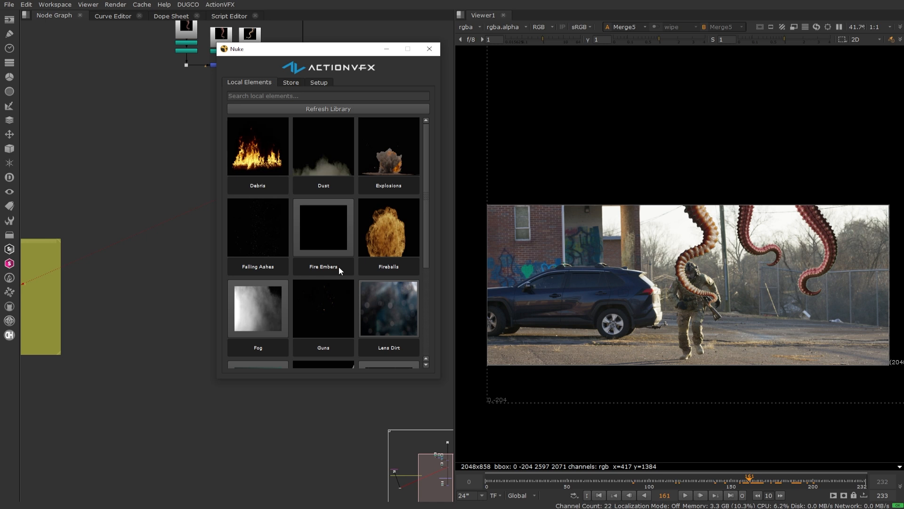
scroll(338, 267, down, 3)
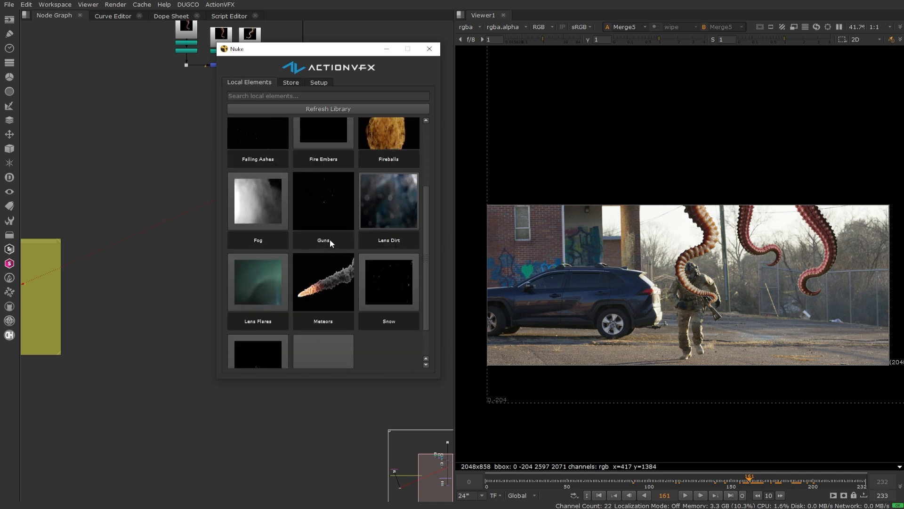
click(330, 241)
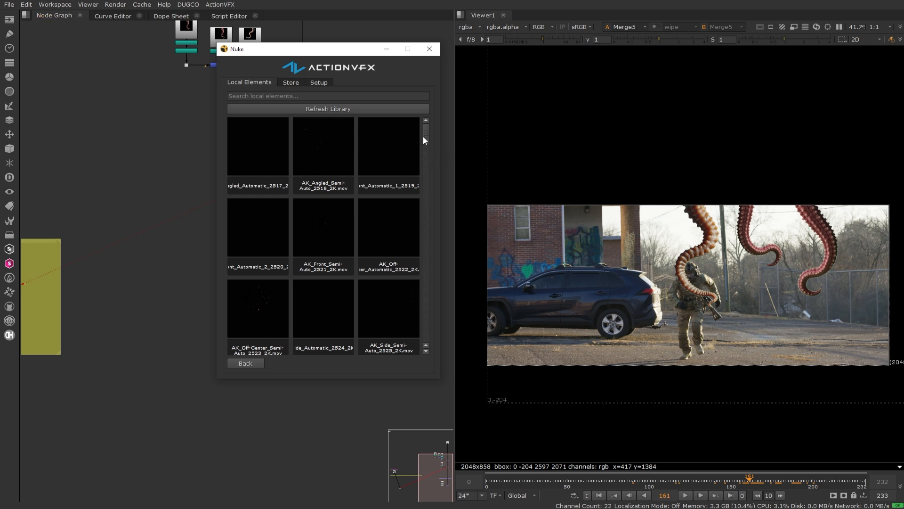
drag(423, 137, 426, 153)
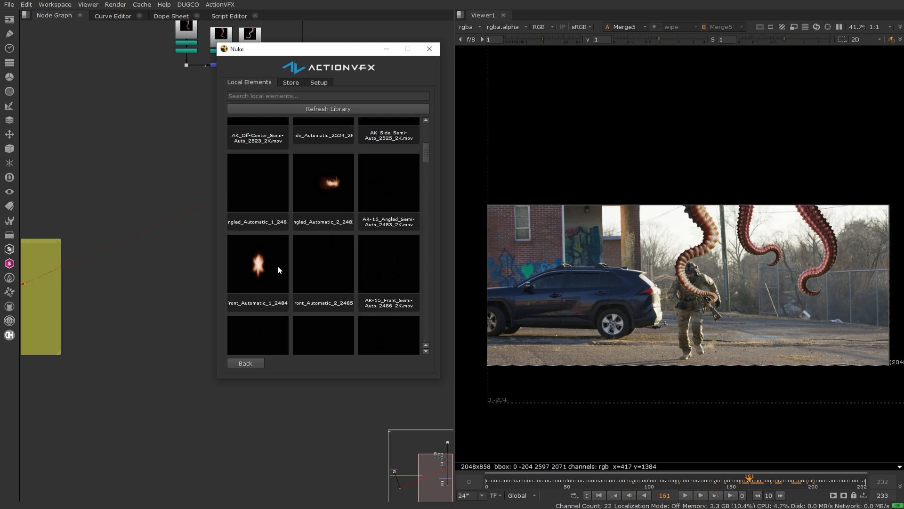
Import the AR-15_Front_Automatic_1_2484_2K.mov clip into an empty area of the node graph near the yellow backdrop.
drag(302, 54, 540, 22)
scroll(321, 193, down, 5)
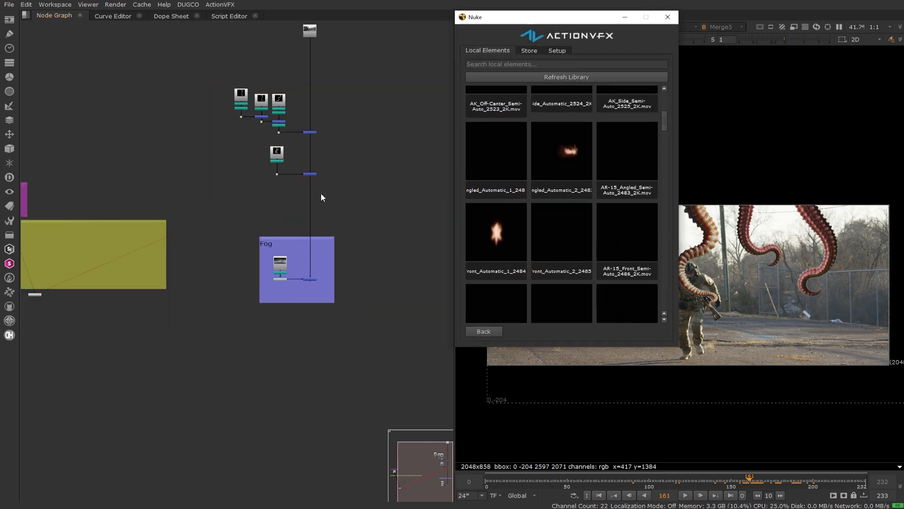
scroll(290, 233, up, 3)
drag(491, 230, 179, 284)
scroll(179, 284, up, 5)
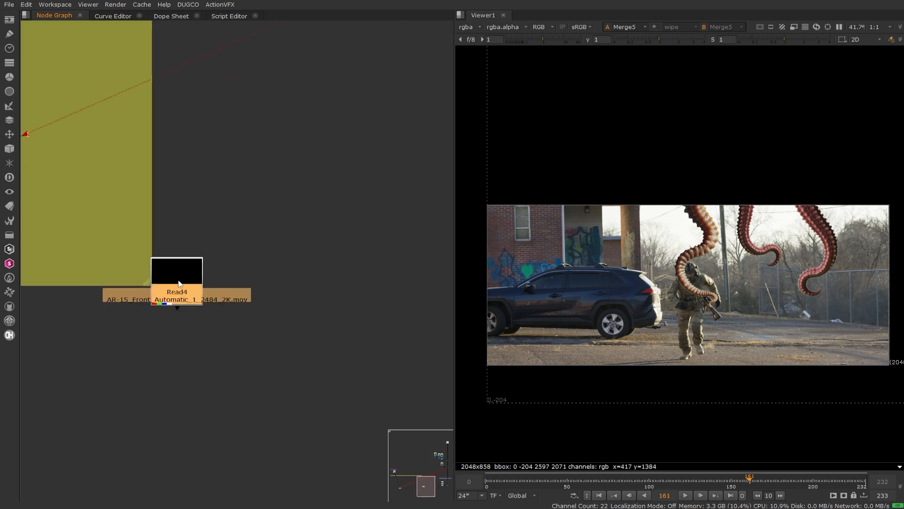
Return to frame 0, view the muzzle flash clip on its own, and play and scrub it to frame 19.
scroll(198, 294, down, 5)
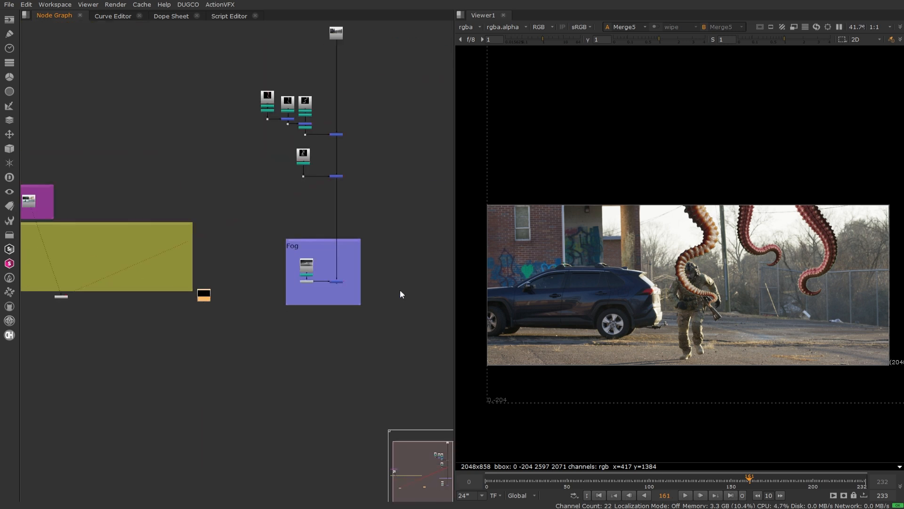
click(599, 495)
key(f)
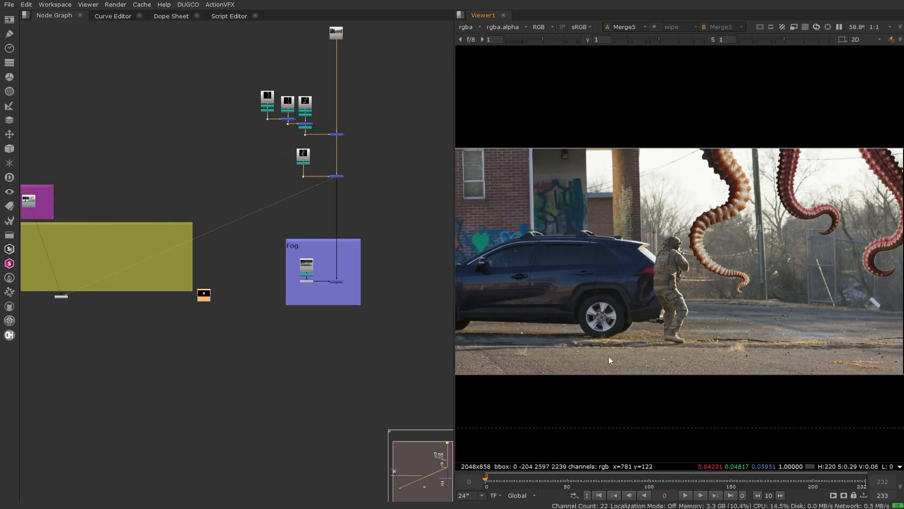
drag(210, 298, 228, 299)
key(1)
click(685, 497)
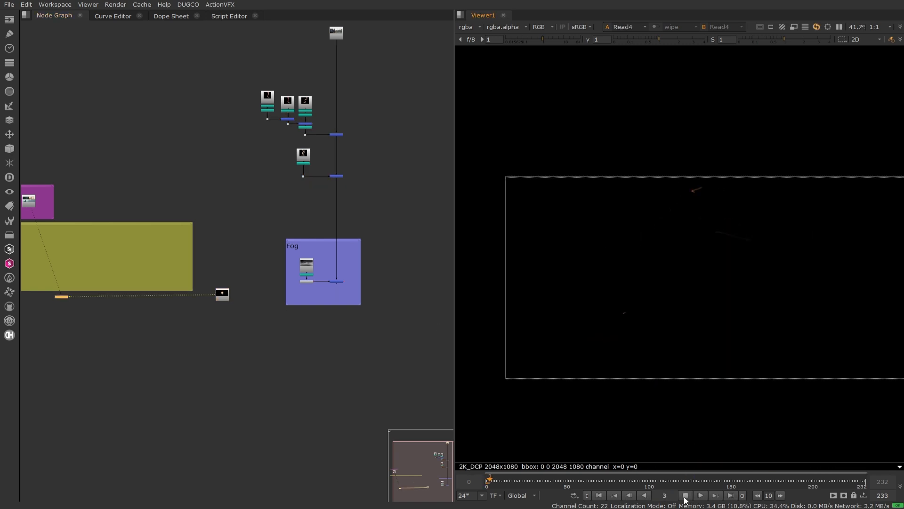
drag(527, 480, 517, 481)
Move the muzzle flash clip beside the main pipe near the Fog backdrop and view the Merge5 composite.
scroll(275, 235, up, 2)
click(181, 325)
drag(182, 325, 409, 292)
scroll(408, 173, up, 2)
click(305, 144)
key(1)
click(343, 198)
click(410, 219)
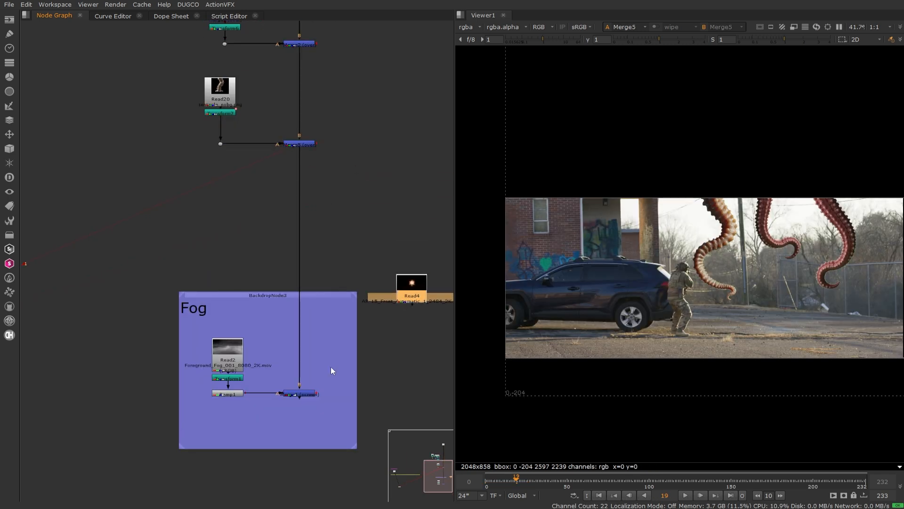
Move the Fog backdrop and its nodes further down the main pipe, away from the tentacle merges.
click(304, 393)
scroll(340, 291, down, 3)
drag(340, 290, 335, 365)
click(356, 345)
scroll(379, 284, up, 3)
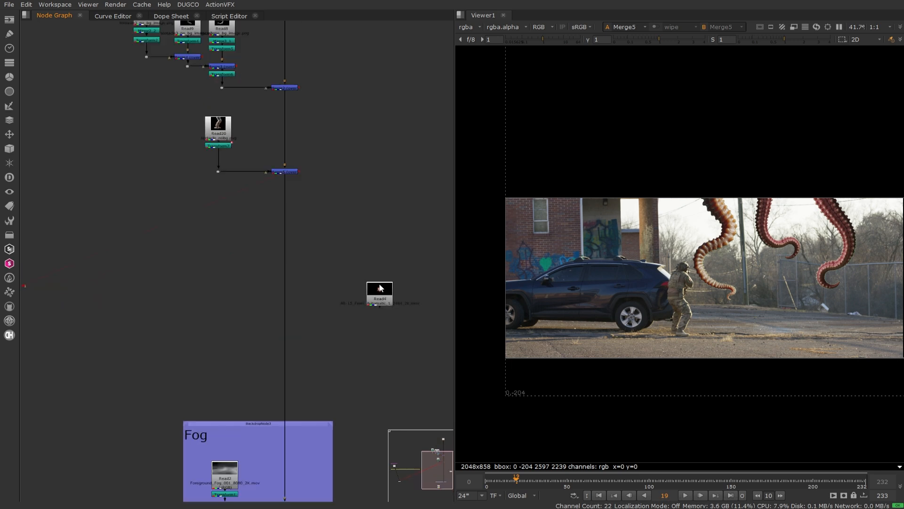
Move the muzzle flash clip up near the background plate and shift both tentacle branches down the main pipe.
drag(379, 288, 370, 118)
middle_drag(371, 118, 378, 372)
drag(378, 372, 377, 242)
drag(76, 218, 351, 476)
scroll(360, 261, down, 3)
drag(324, 188, 324, 292)
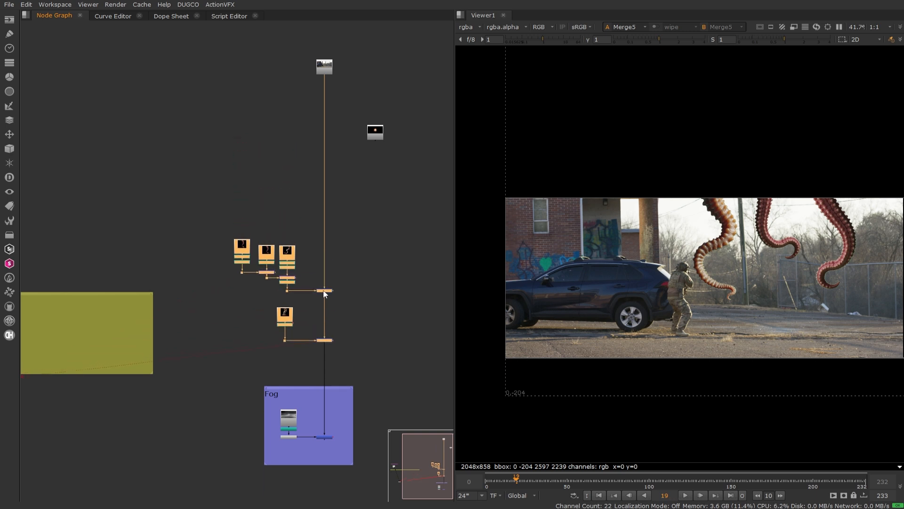
click(378, 253)
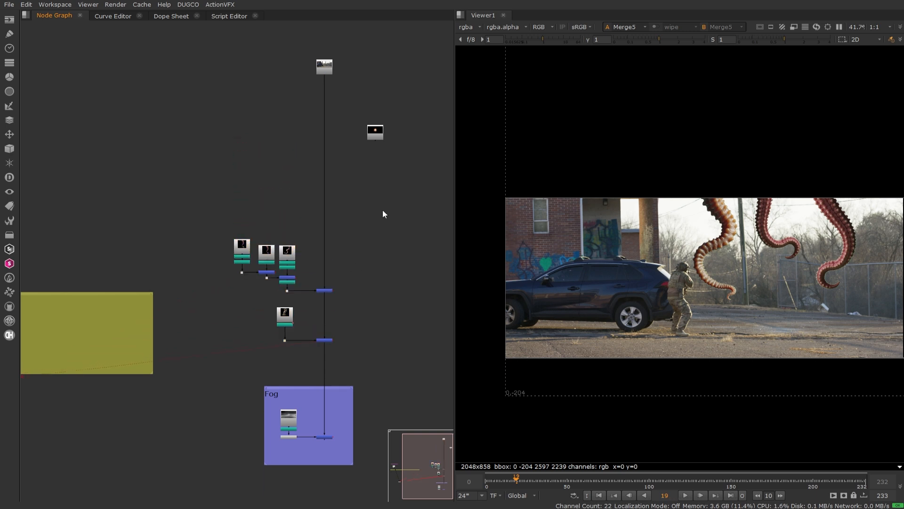
Move the three-tentacle branch back up below the plate and place the muzzle flash clip in the gap beneath it.
drag(382, 210, 227, 296)
drag(301, 252, 301, 100)
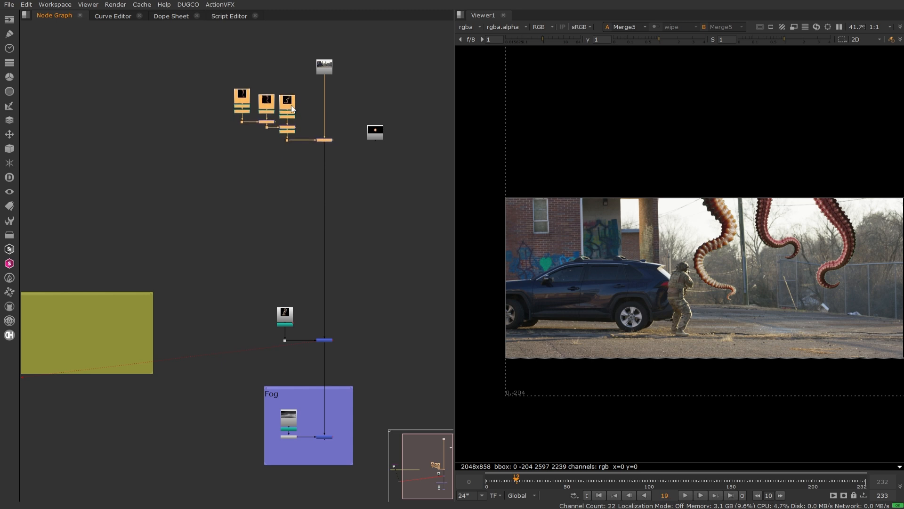
drag(236, 290, 379, 374)
drag(381, 129, 252, 187)
scroll(304, 167, up, 5)
scroll(292, 174, up, 3)
click(360, 189)
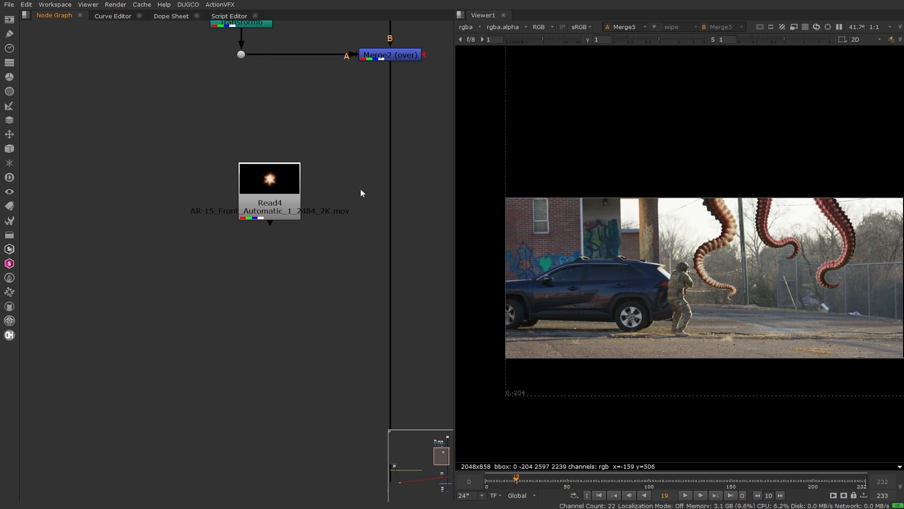
Insert a Merge into the main pipe below Merge2 and connect its A input to the muzzle flash clip.
key(m)
drag(360, 189, 390, 210)
middle_drag(338, 184, 394, 148)
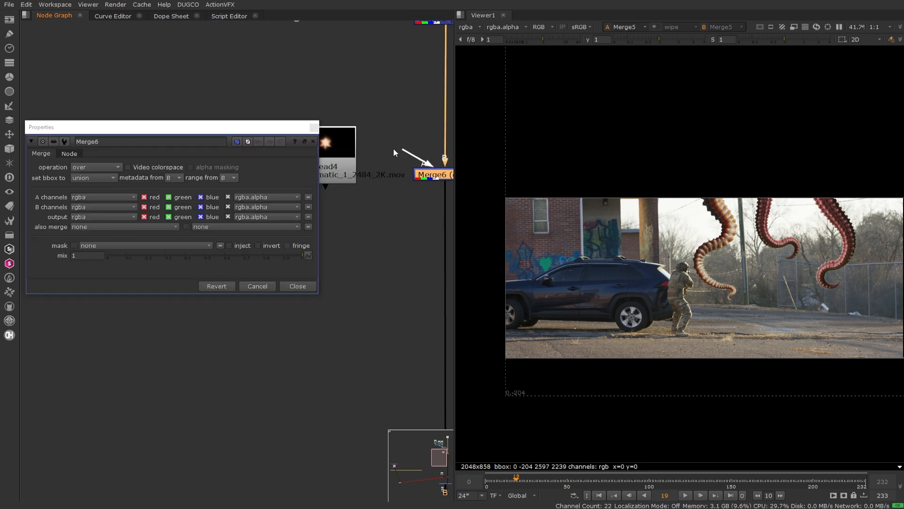
drag(401, 150, 337, 151)
drag(428, 179, 429, 182)
click(308, 285)
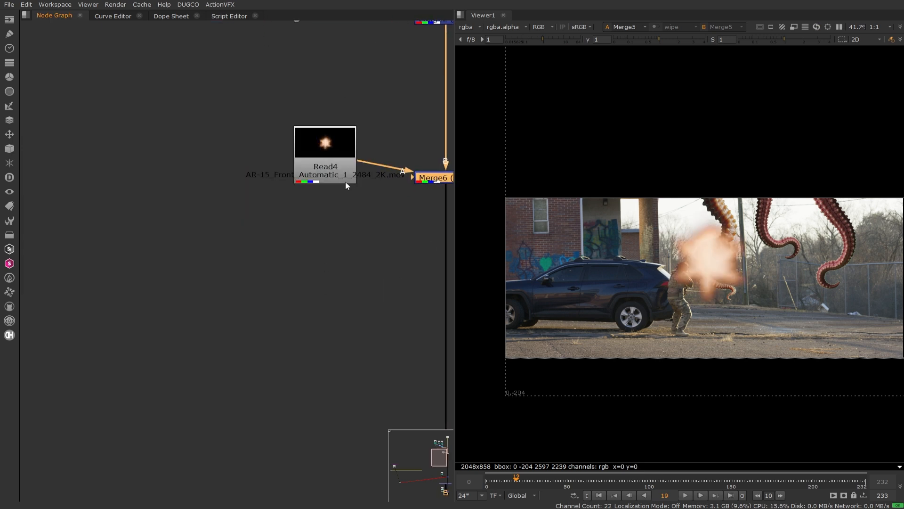
Add a Transform node directly after the muzzle flash clip, keeping its properties clear of the viewer.
click(346, 181)
key(t)
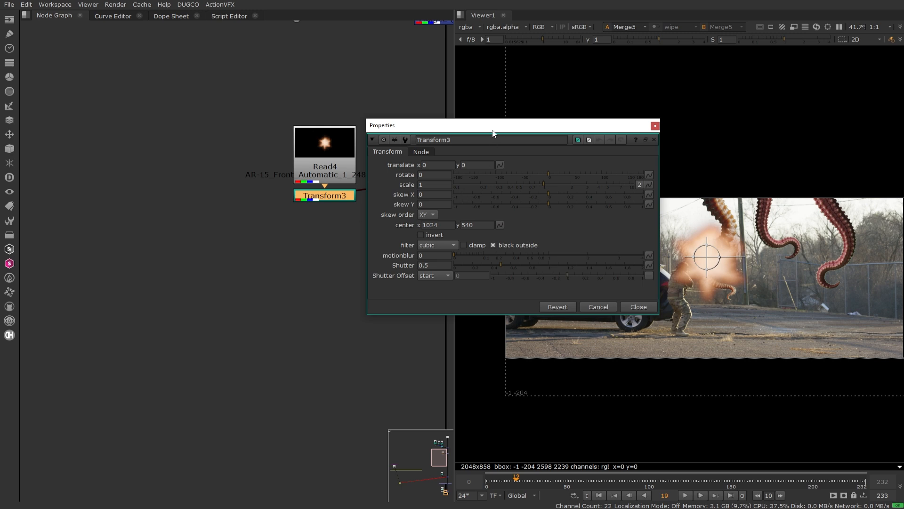
drag(493, 130, 187, 163)
drag(436, 178, 437, 192)
scroll(407, 166, down, 2)
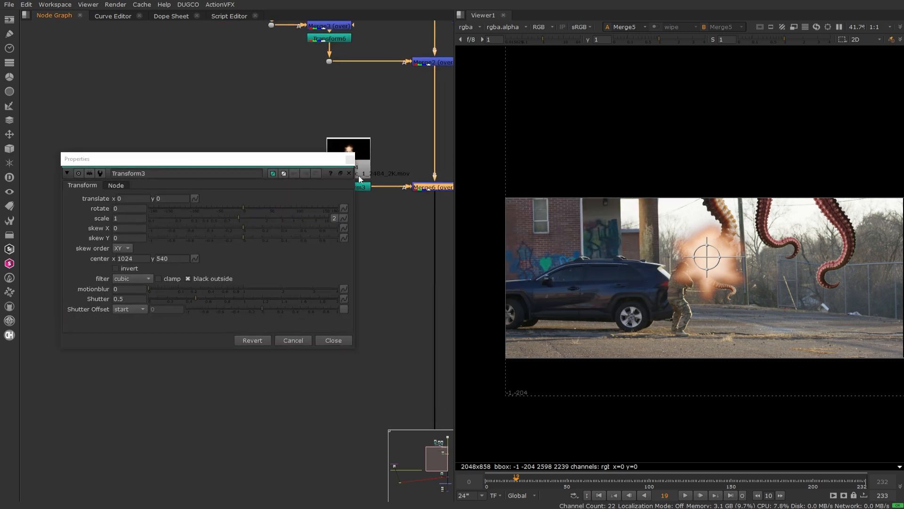
Set the operation of the muzzle flash merge (Merge6) to plus.
middle_drag(359, 179, 301, 129)
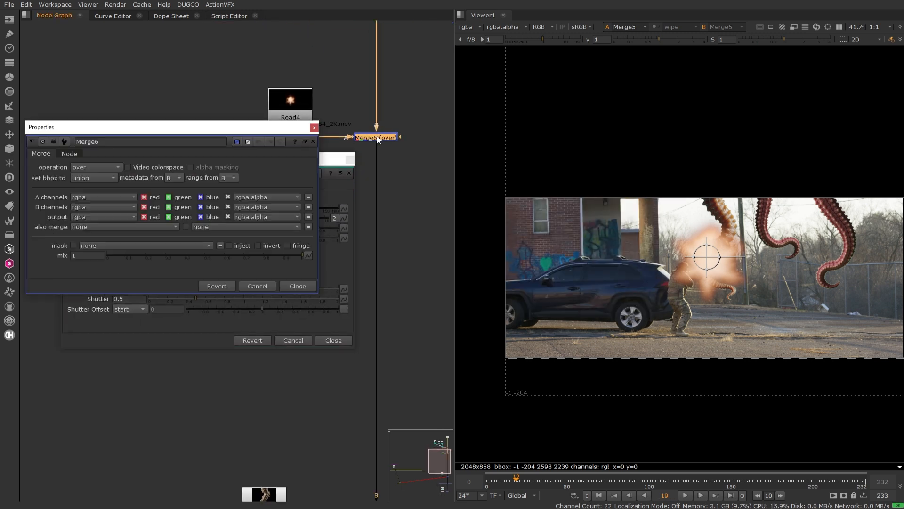
click(95, 167)
click(91, 232)
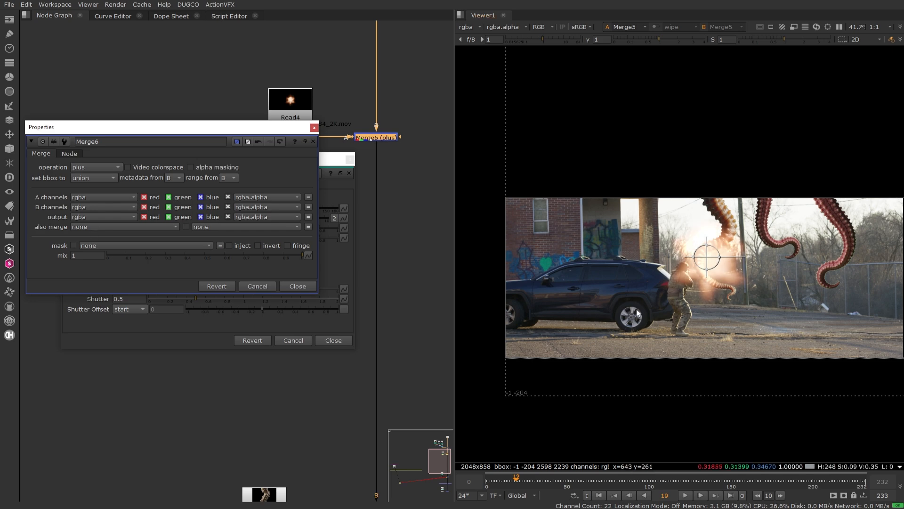
At frame 0, translate the muzzle flash onto the soldier at x -93.5, y -69 and scale it to 0.17.
scroll(692, 291, up, 4)
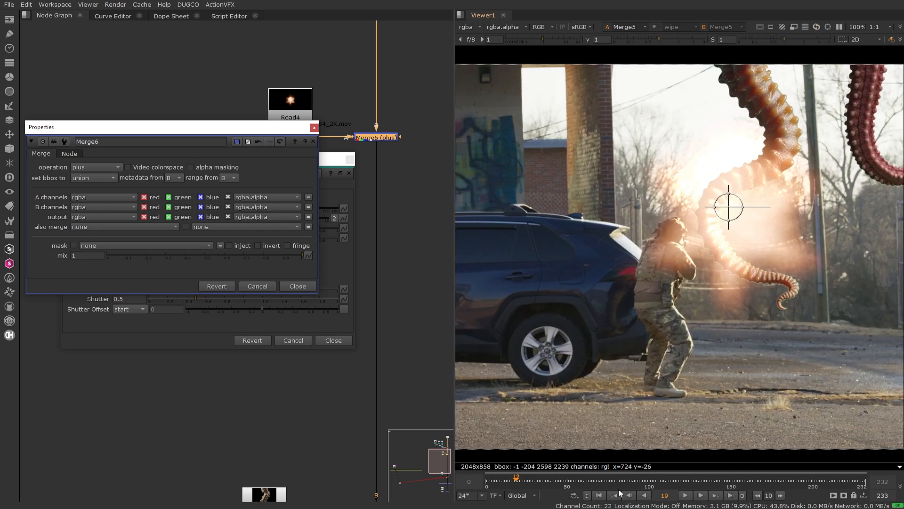
click(599, 495)
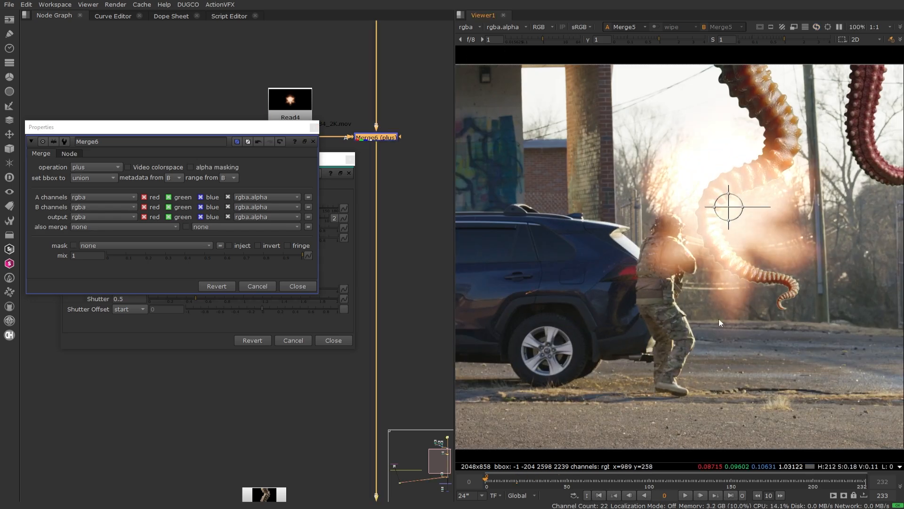
scroll(708, 233, up, 3)
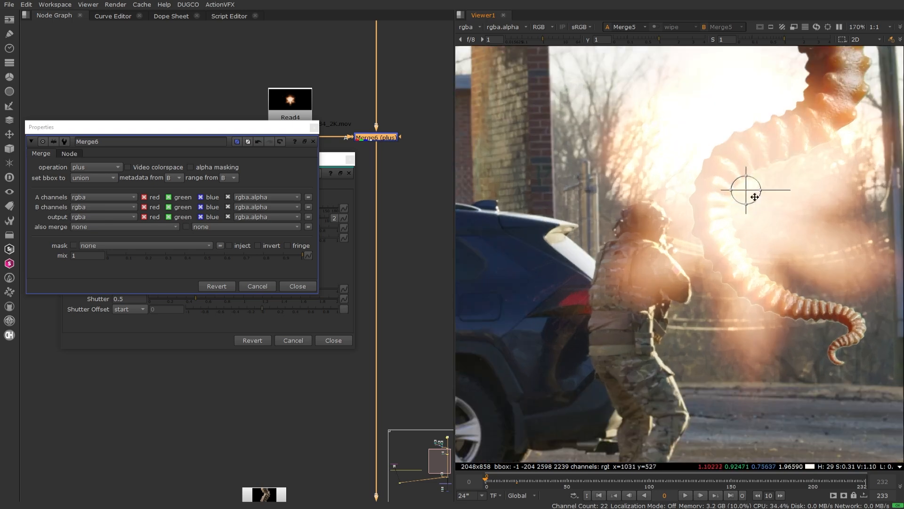
drag(744, 197, 668, 247)
scroll(662, 226, up, 2)
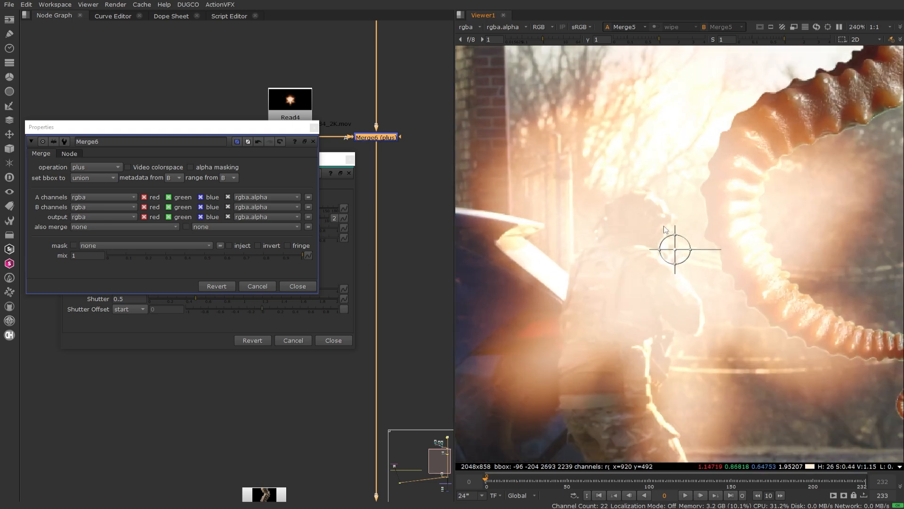
click(297, 286)
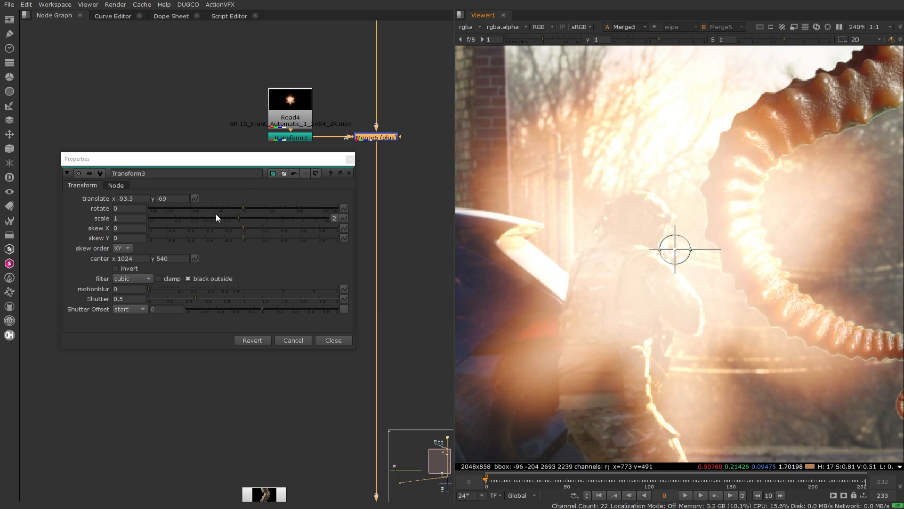
drag(232, 219, 169, 222)
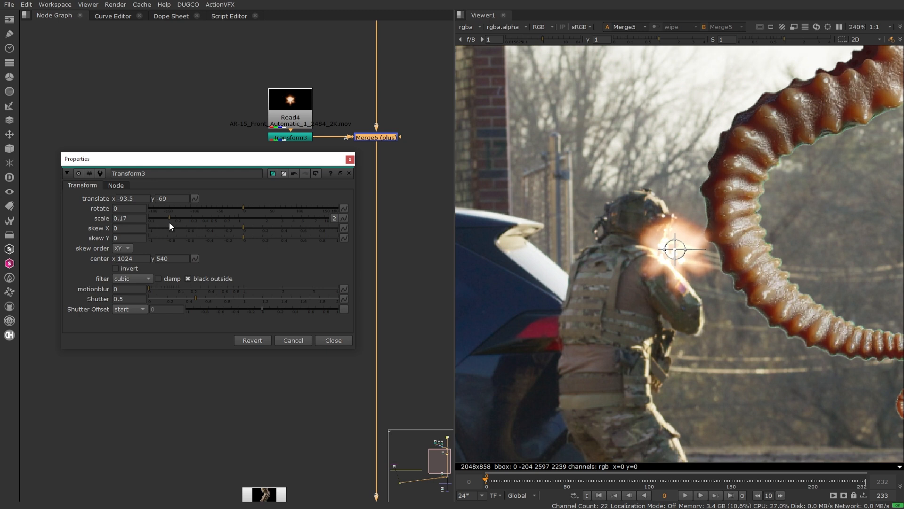
Play the shot to check the muzzle flash timing, scrub back to frame 34, and close the Transform3 properties.
click(685, 496)
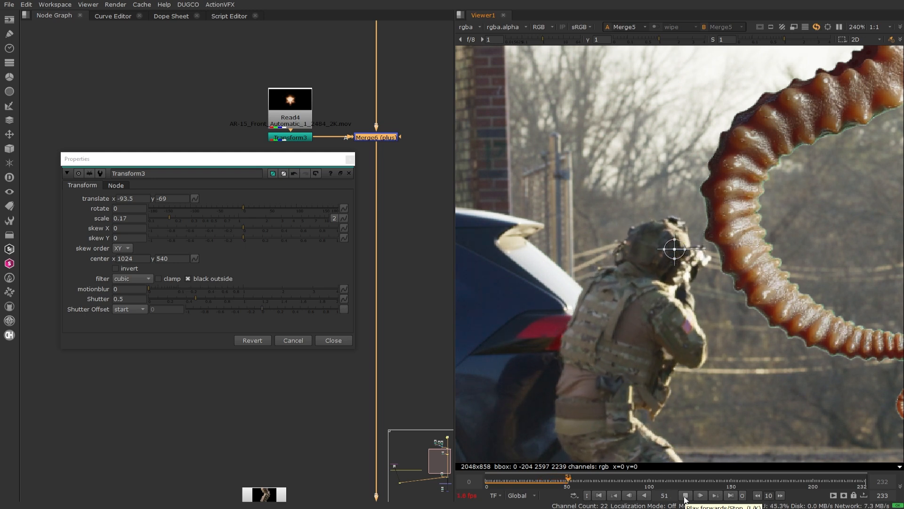
click(685, 495)
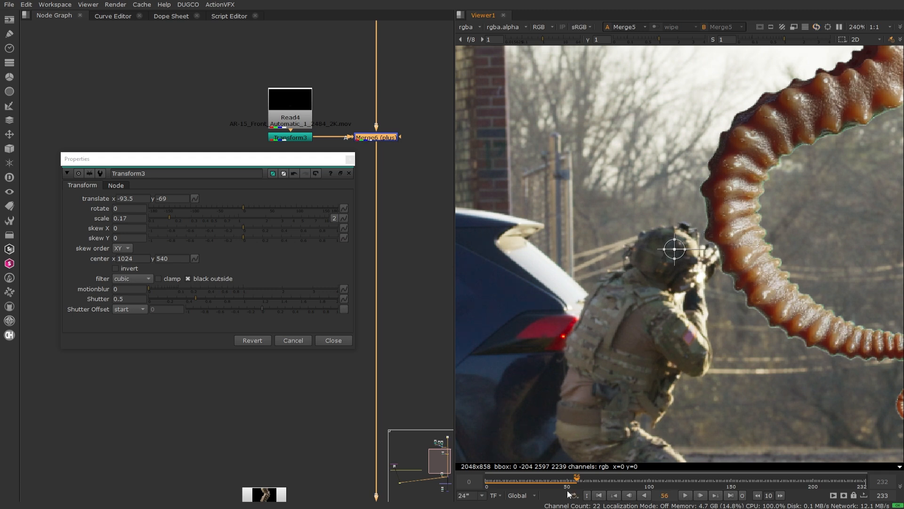
drag(572, 480, 540, 479)
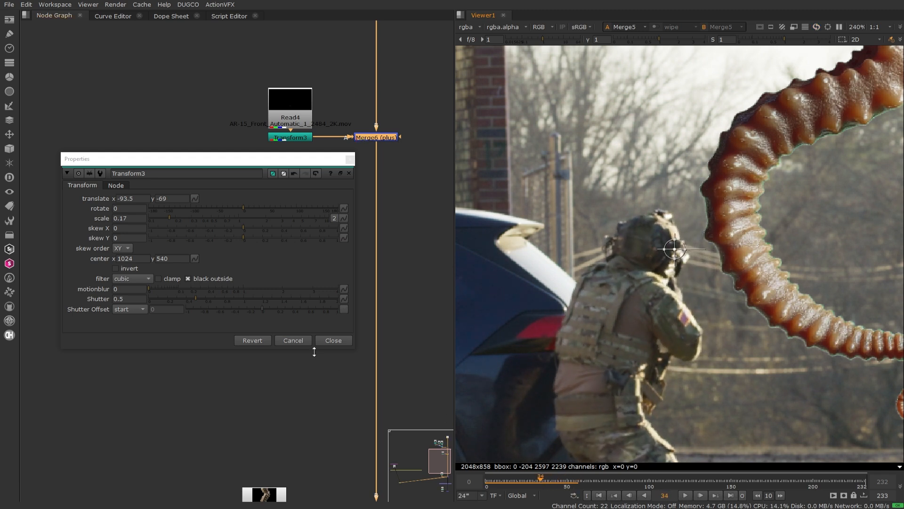
click(342, 340)
Set both the before and after frame range behaviour of the Read4 muzzle flash clip to loop.
double_click(296, 115)
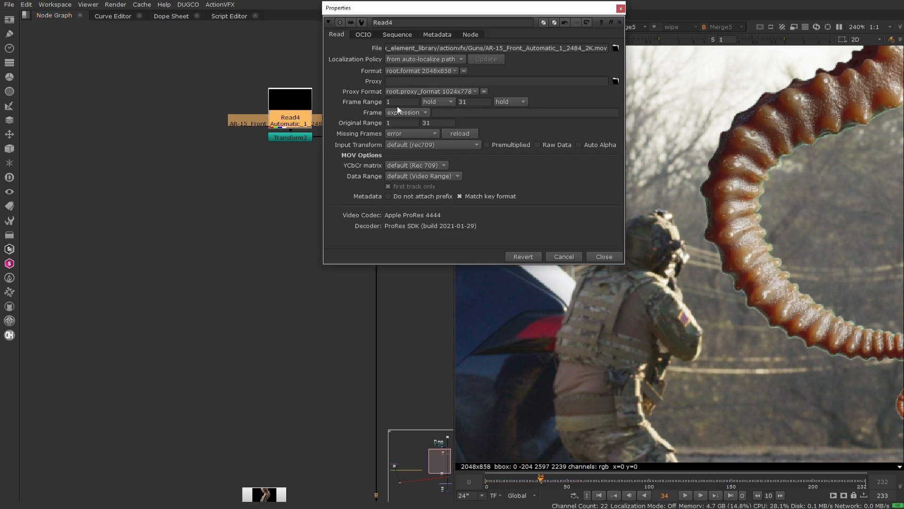
drag(479, 8, 191, 166)
scroll(598, 252, down, 2)
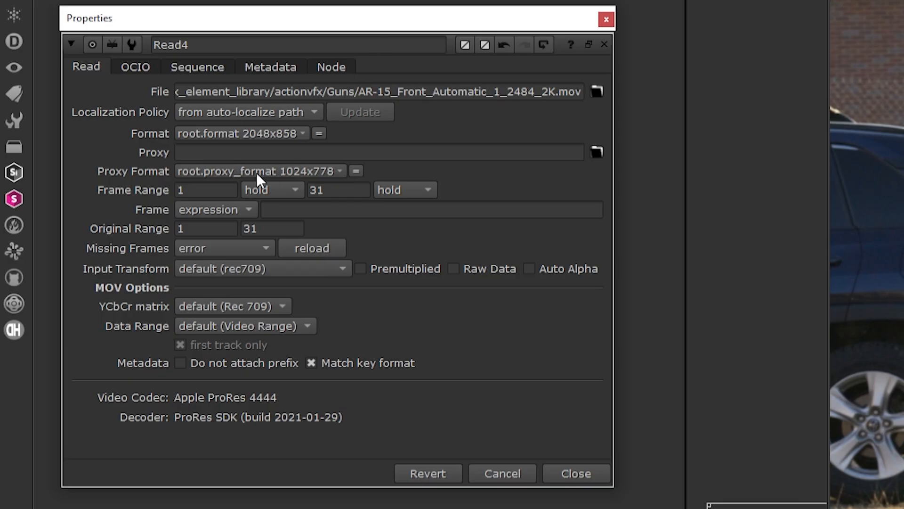
click(284, 187)
click(286, 207)
click(400, 189)
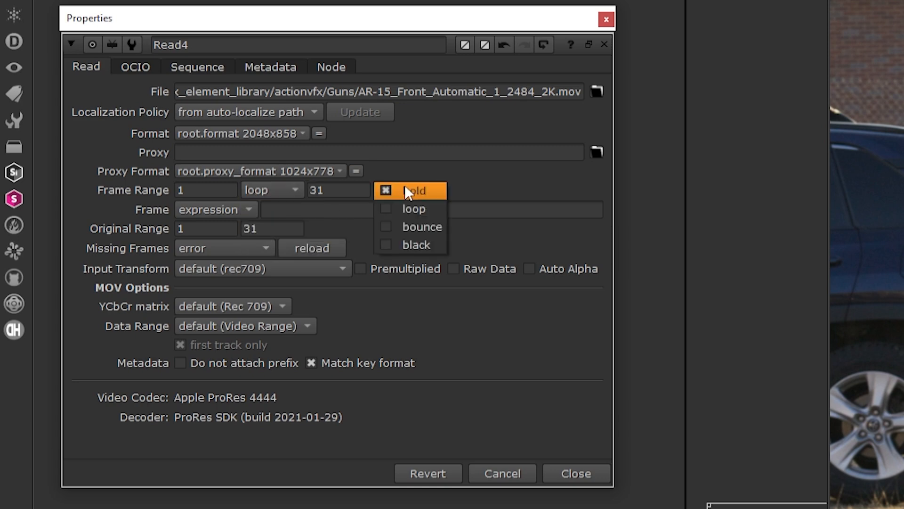
click(409, 207)
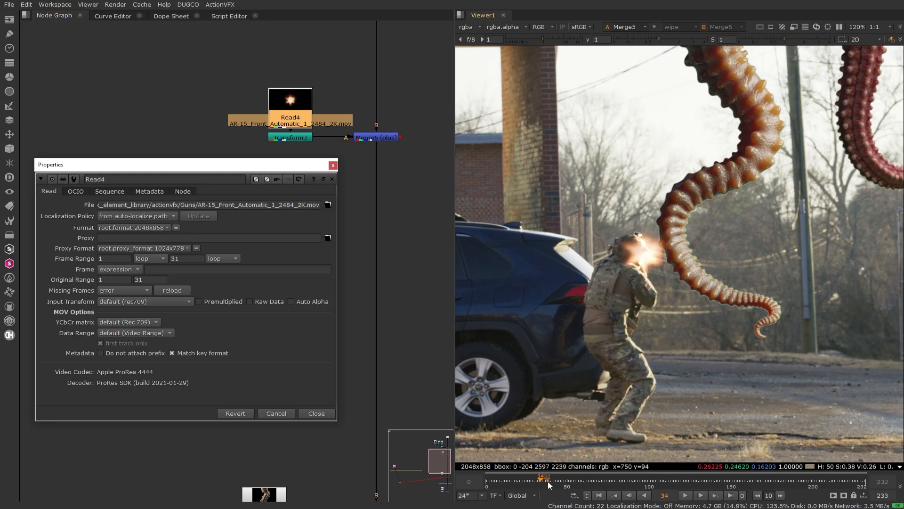
View Merge6 and set a key on its mix at a value of 1 on frame 38.
mouse_move(551, 481)
mouse_down()
mouse_move(582, 478)
mouse_move(528, 475)
mouse_move(547, 477)
mouse_up()
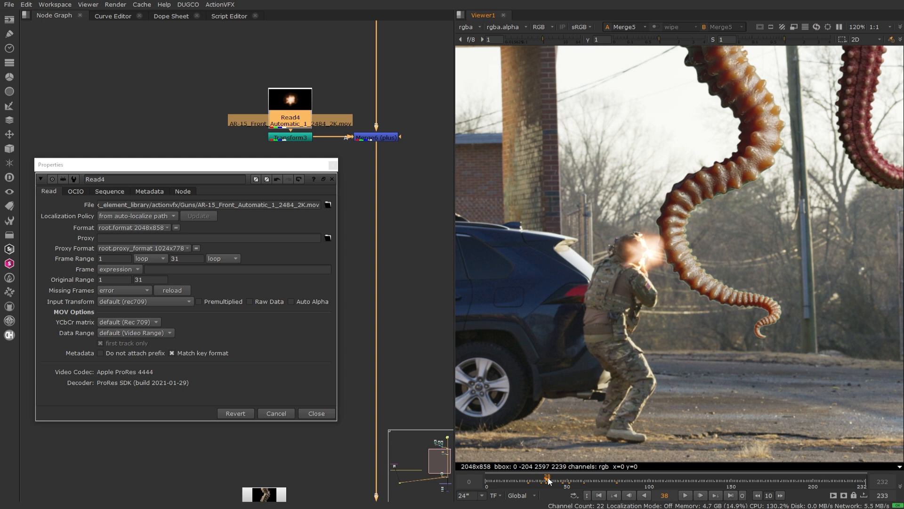
click(379, 138)
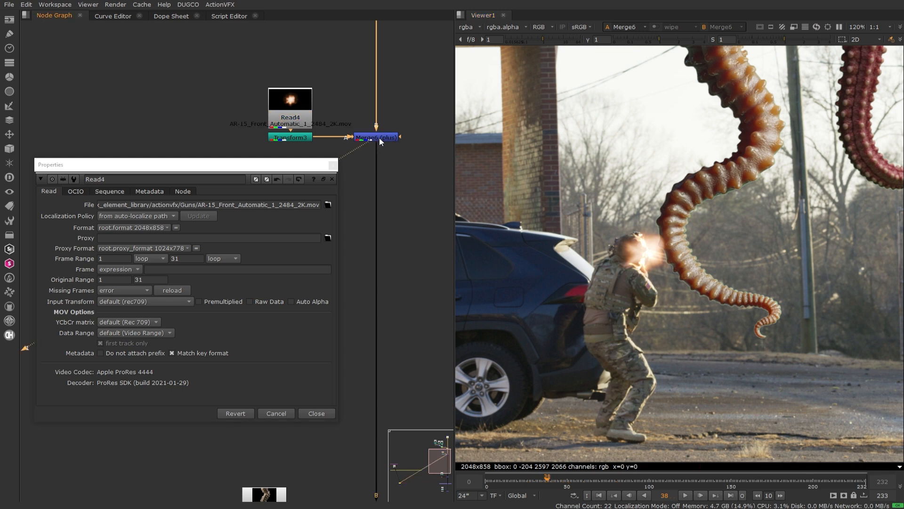
key(1)
double_click(379, 138)
click(95, 165)
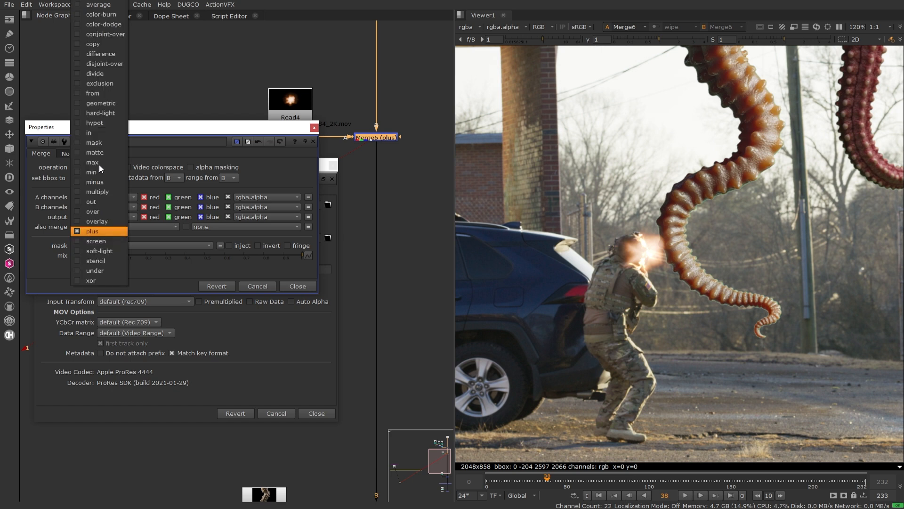
click(156, 152)
right_click(307, 255)
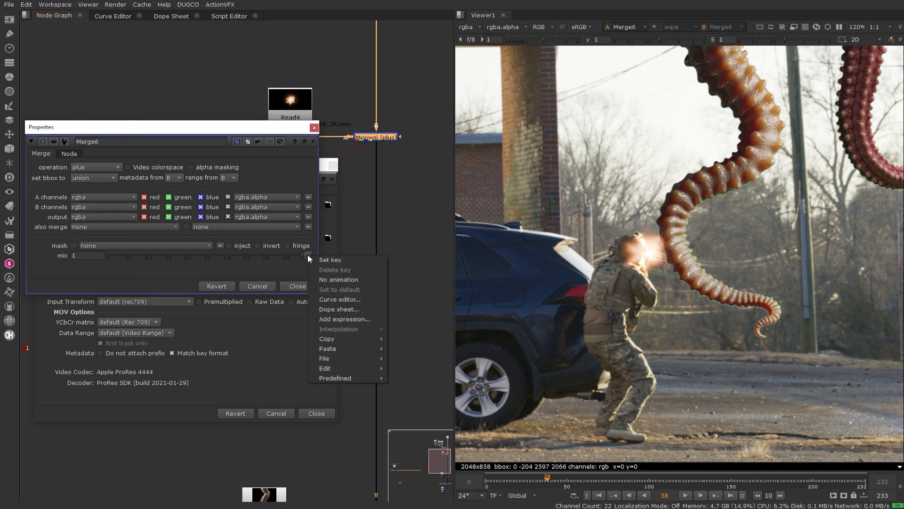
click(323, 260)
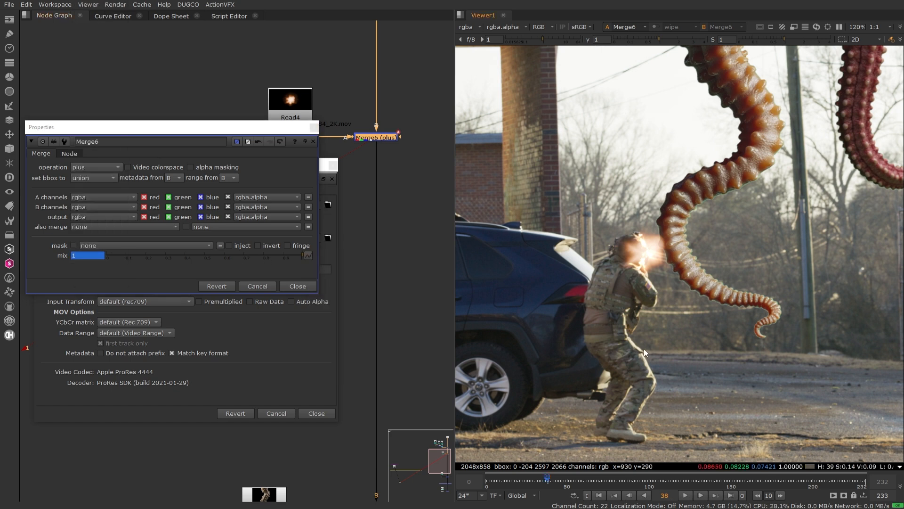
Key the Merge6 mix at 0 on frame 39 and compare the result with frame 38.
key(Right)
drag(302, 255, 16, 275)
key(Left)
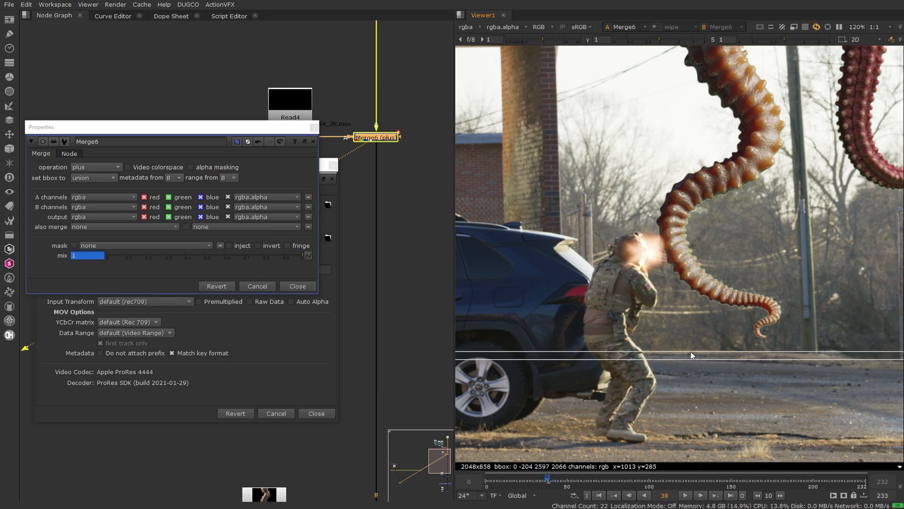
key(Right)
key(Left)
Step forward frame by frame from frame 38 to check where the muzzle flash shows.
key(Right)
key(Right)
key(Right)
key(Right)
key(Right)
key(Right)
key(Right)
key(Right)
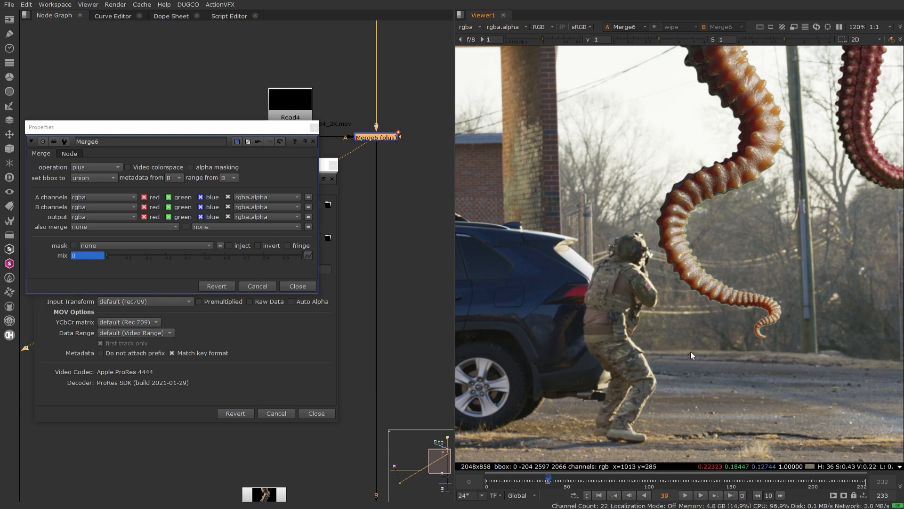
Step through the frames after 39 to check the muzzle flash timing, and return to frame 39.
key(Right)
key(Right)
key(Right)
key(Right)
key(Right)
key(Right)
key(Right)
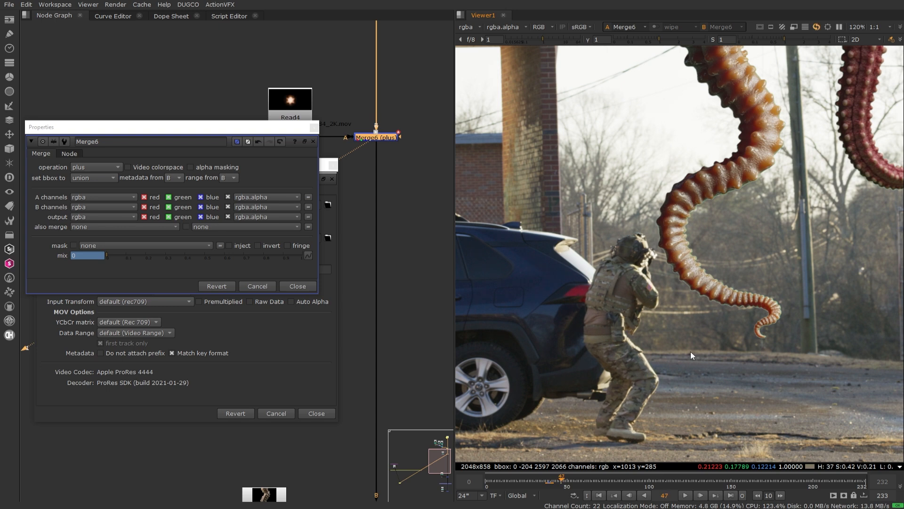
key(Right)
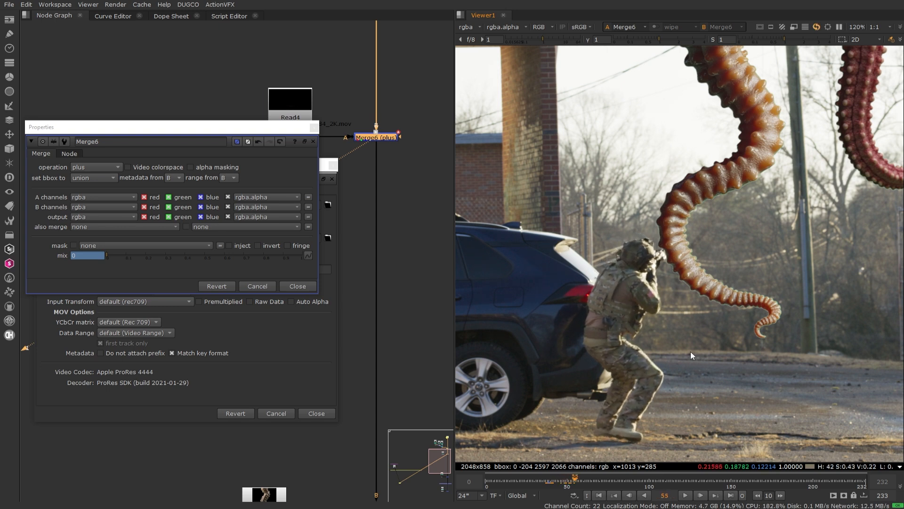
click(549, 482)
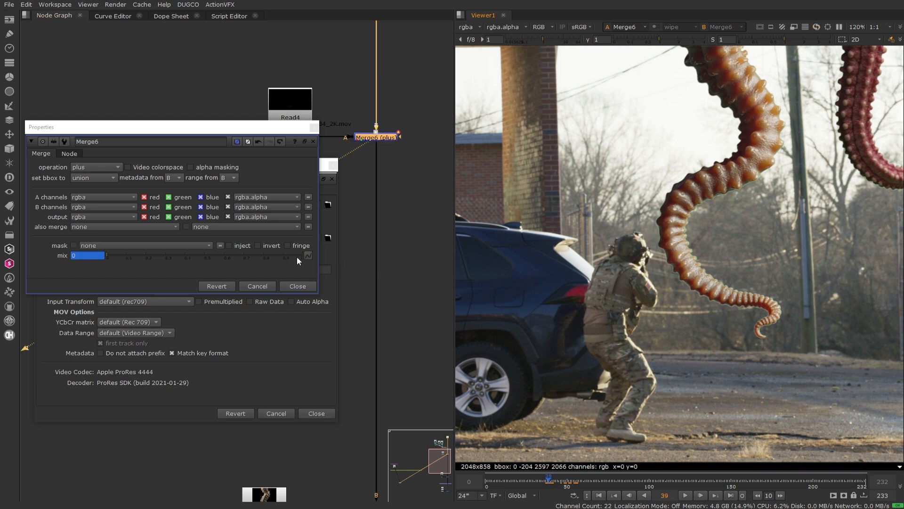
On frame 38, set the Merge6 mix to 1 and delete all animation from the mix.
key(Left)
text(1)
key(Return)
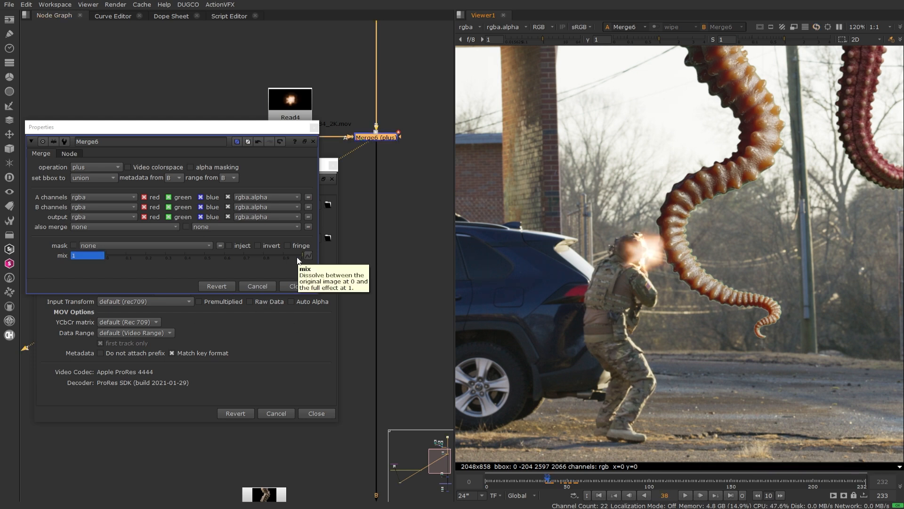
click(308, 255)
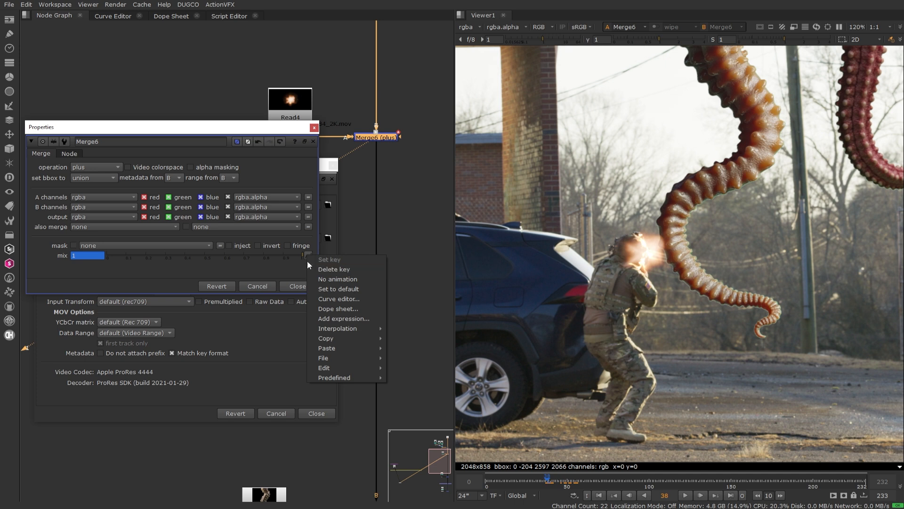
click(346, 279)
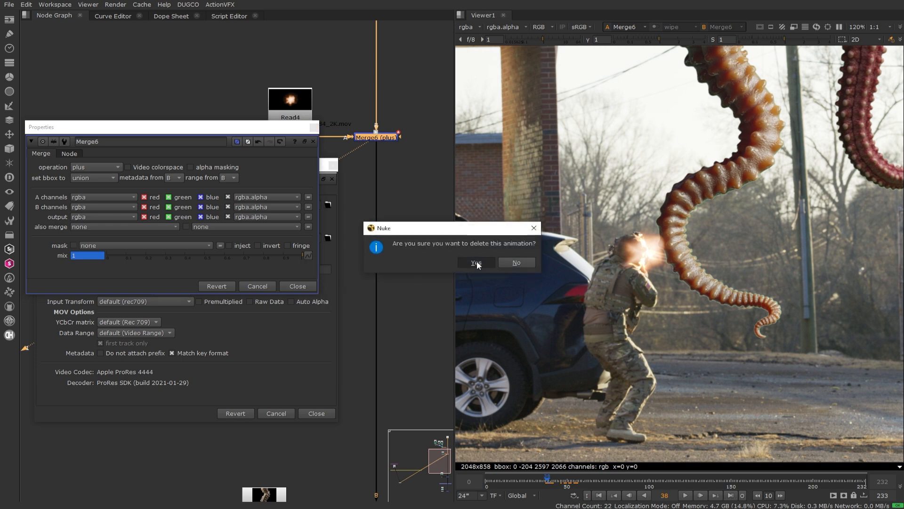
click(476, 261)
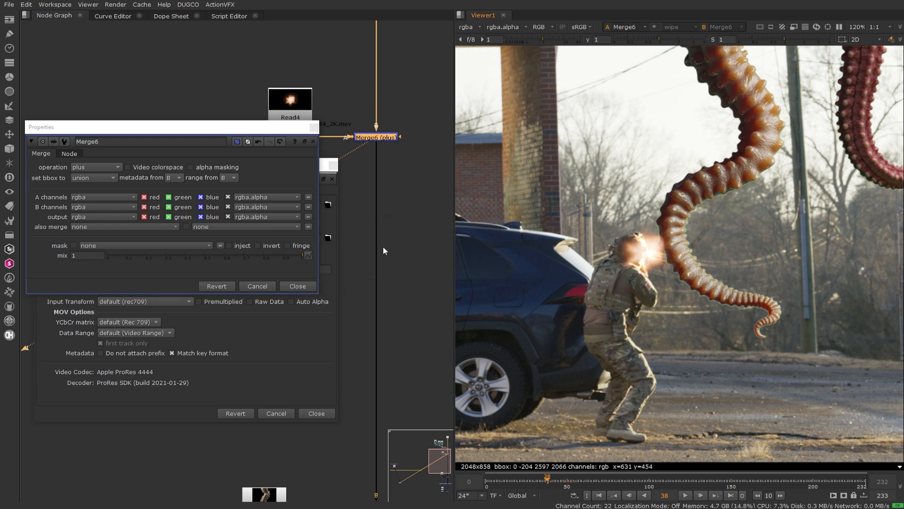
Key the Disable option of Merge6 off on frame 38 and on at frame 39, and close the open node properties.
click(68, 154)
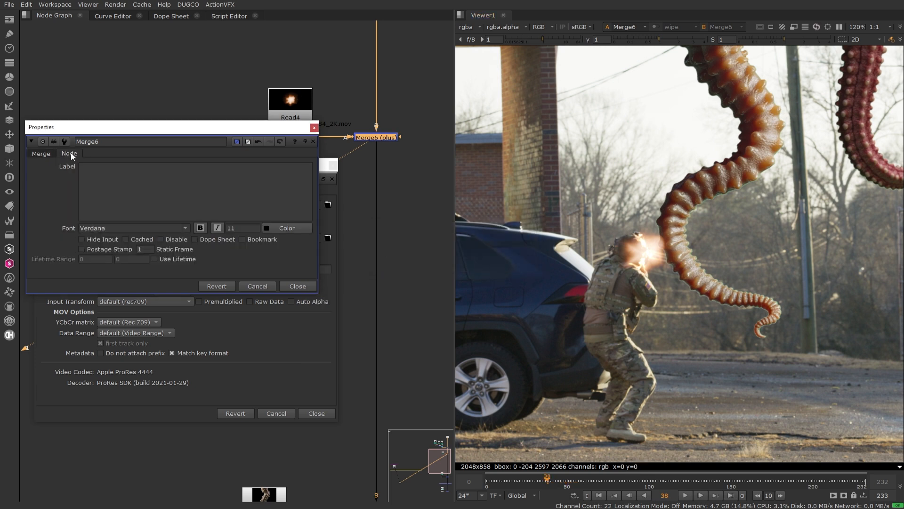
click(168, 238)
right_click(167, 238)
key(Escape)
click(531, 293)
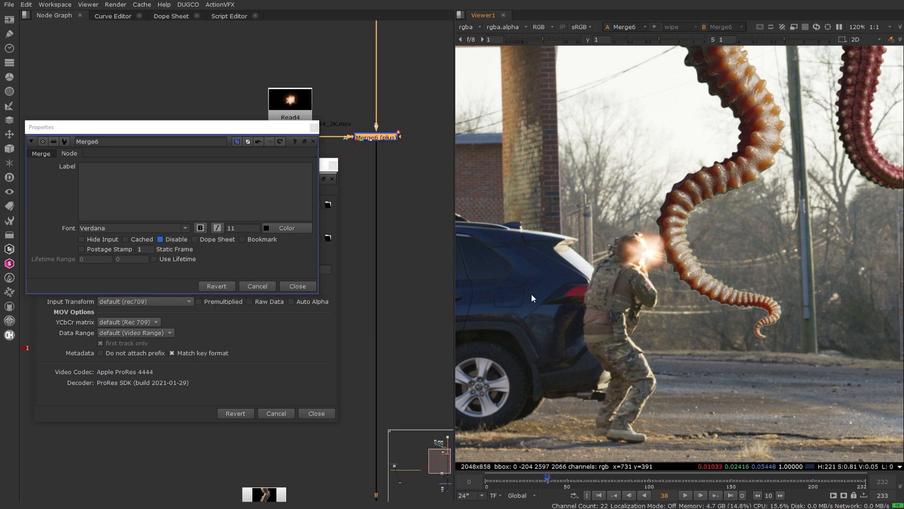
key(Right)
click(178, 239)
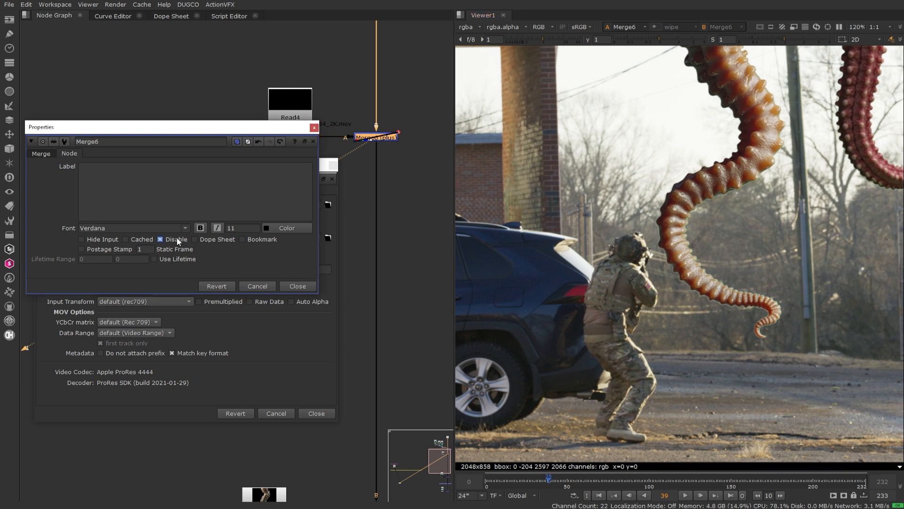
click(298, 286)
click(317, 413)
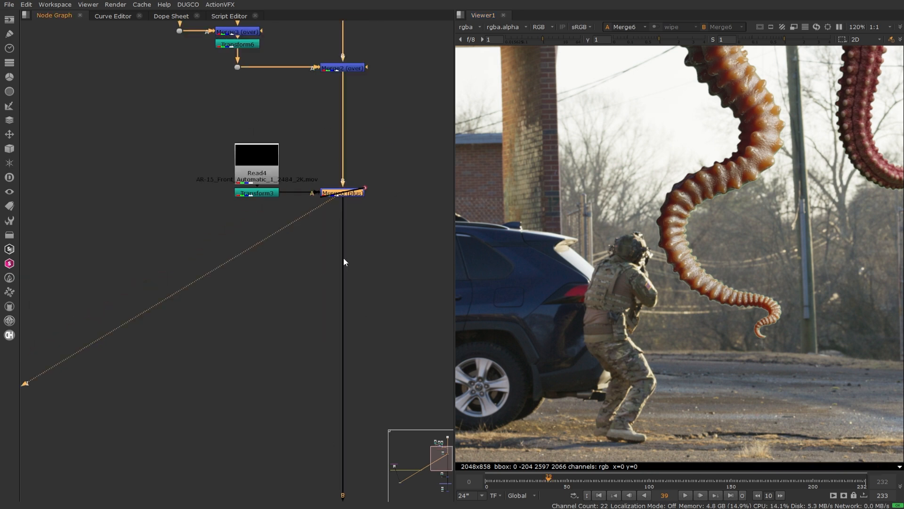
Select Merge2 and toggle it off and on several times to compare the shot with and without the tentacles.
drag(372, 194, 277, 281)
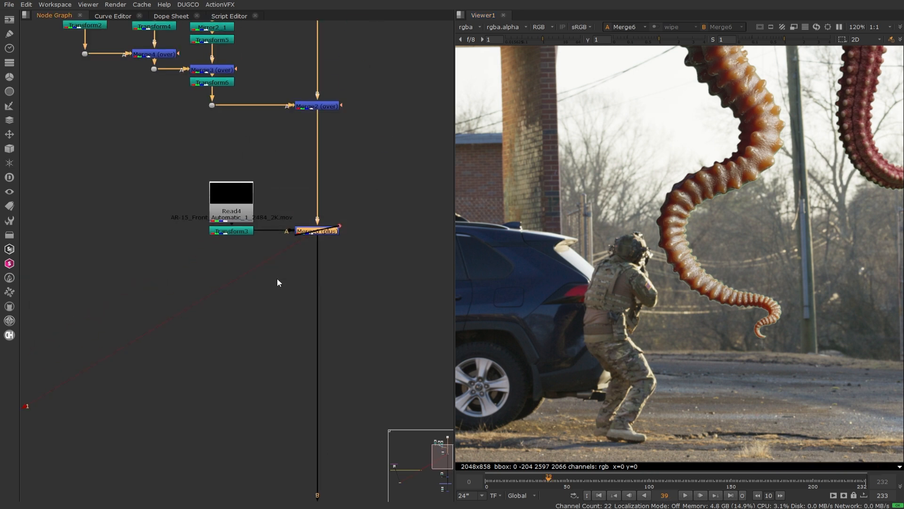
middle_drag(341, 69, 318, 168)
drag(345, 160, 244, 239)
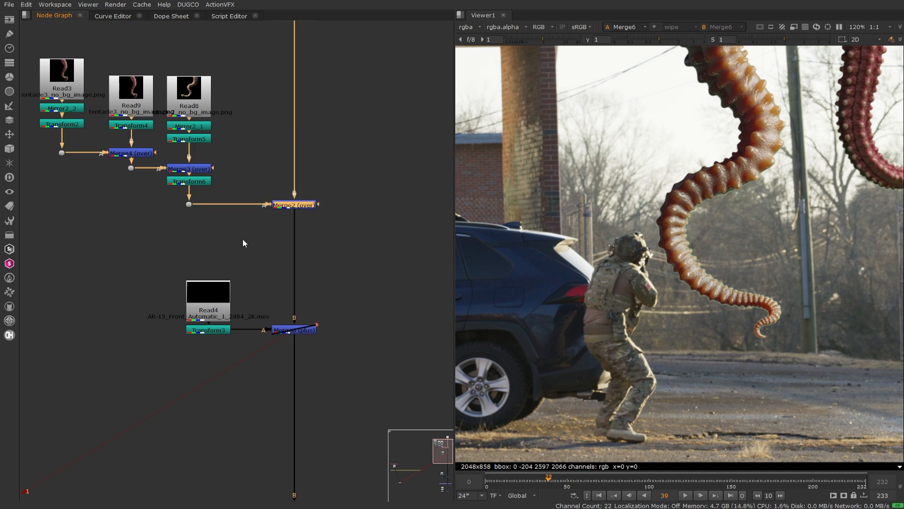
key(d)
key(d)
key(d)
key(d)
key(d)
key(d)
Examine the whole composite together with the bounding box that surrounds the frame.
scroll(753, 226, down, 6)
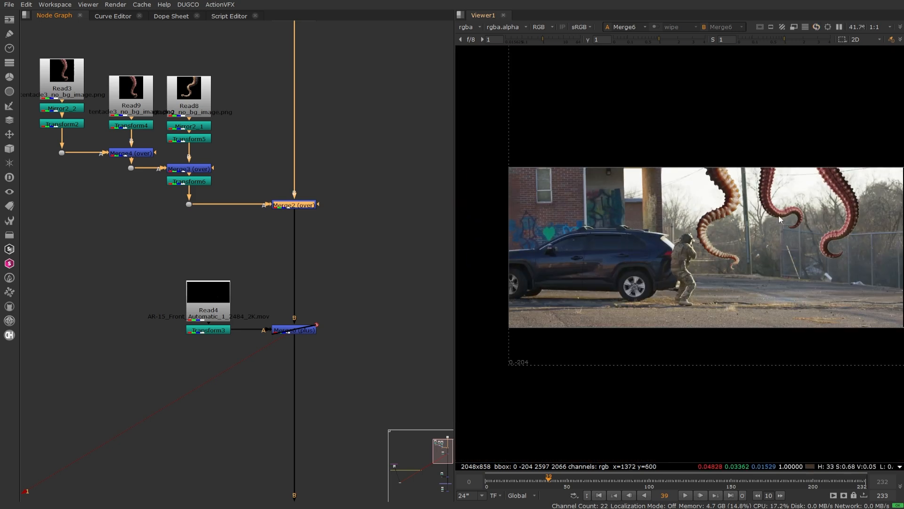
scroll(731, 203, up, 3)
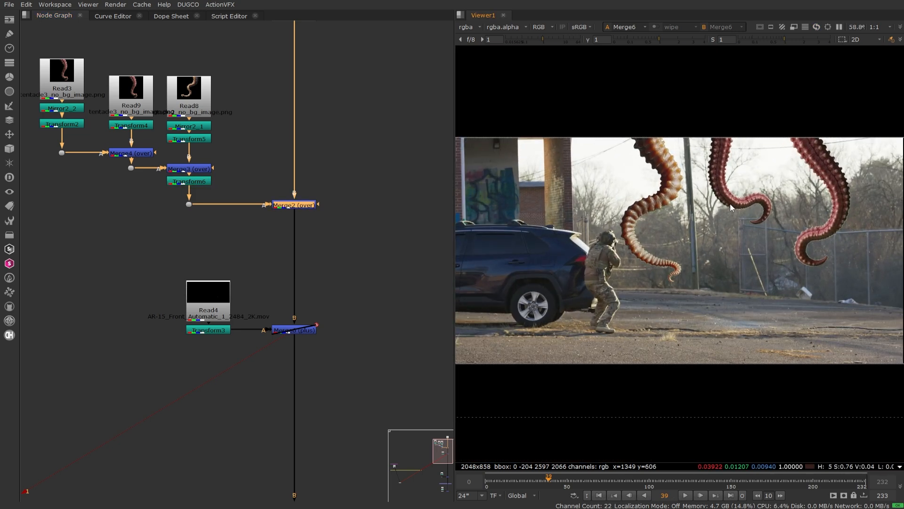
scroll(390, 350, down, 4)
scroll(700, 270, down, 3)
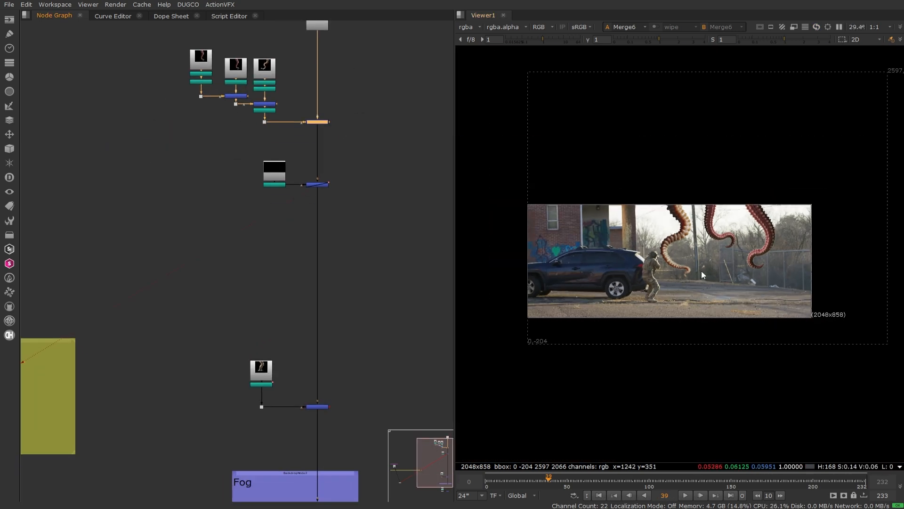
scroll(738, 286, up, 2)
middle_drag(738, 282, 761, 279)
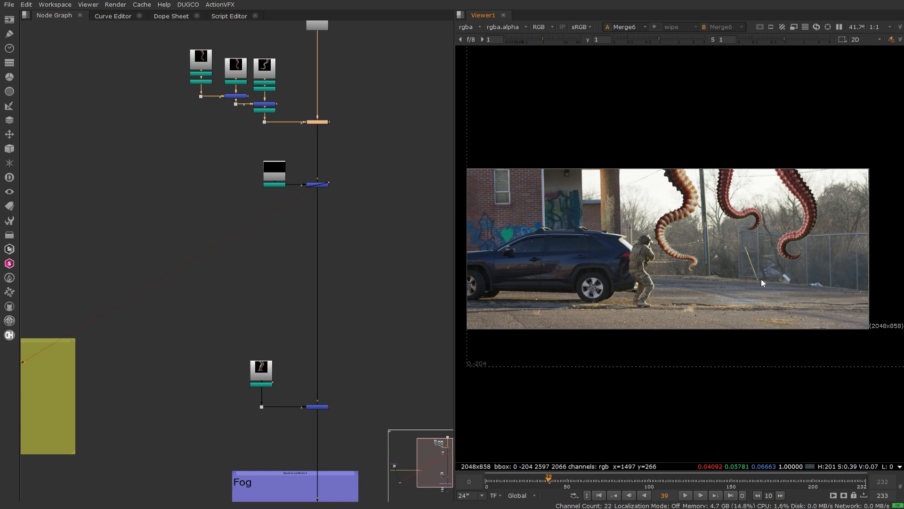
Add a Crop node below the Fog backdrop and connect it to the output of the fog merge.
scroll(385, 360, down, 3)
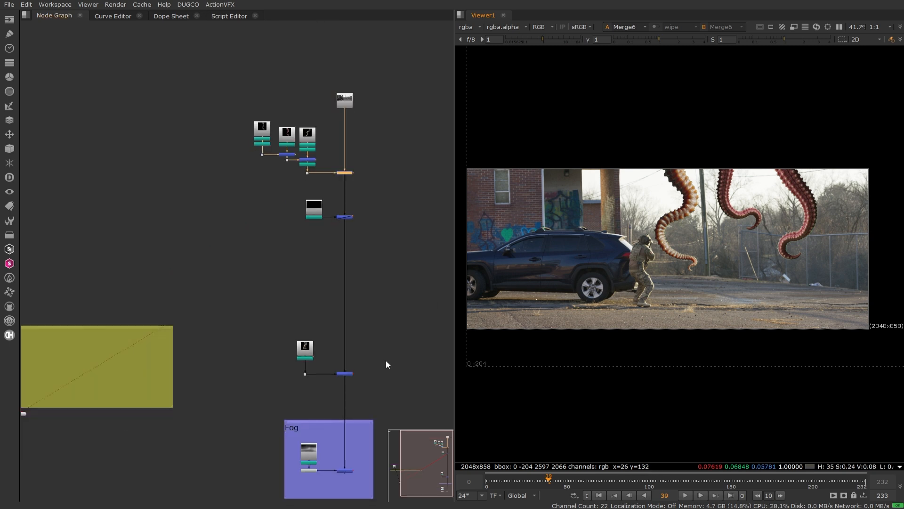
scroll(323, 293, up, 6)
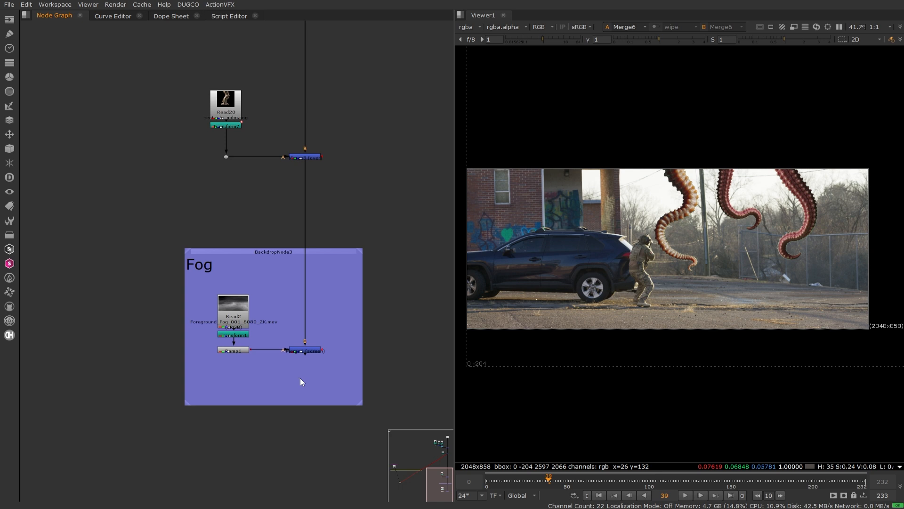
key(Tab)
text(c)
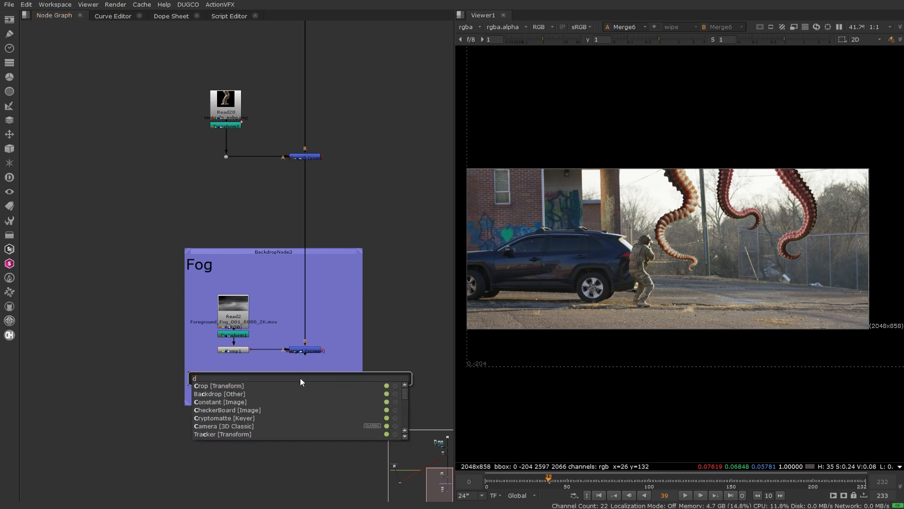
key(BackSpace)
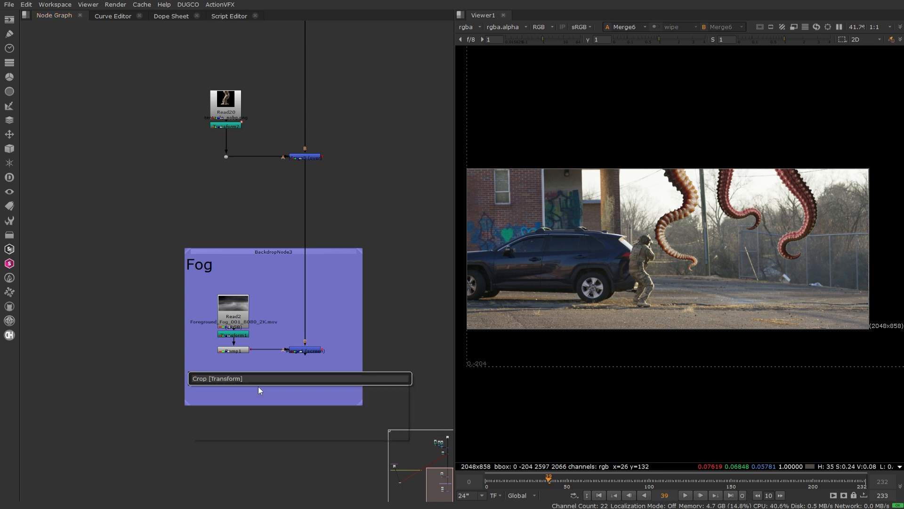
key(Escape)
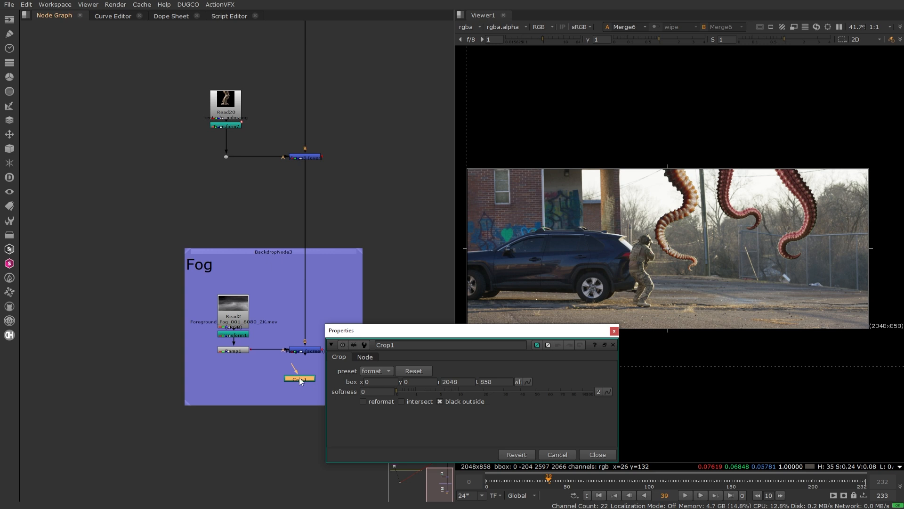
drag(299, 378, 300, 454)
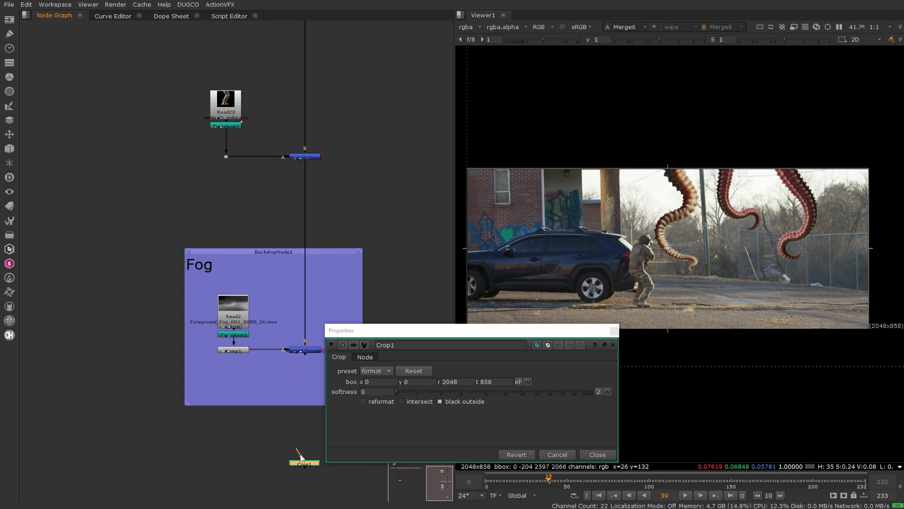
drag(309, 365, 315, 371)
drag(300, 464, 302, 458)
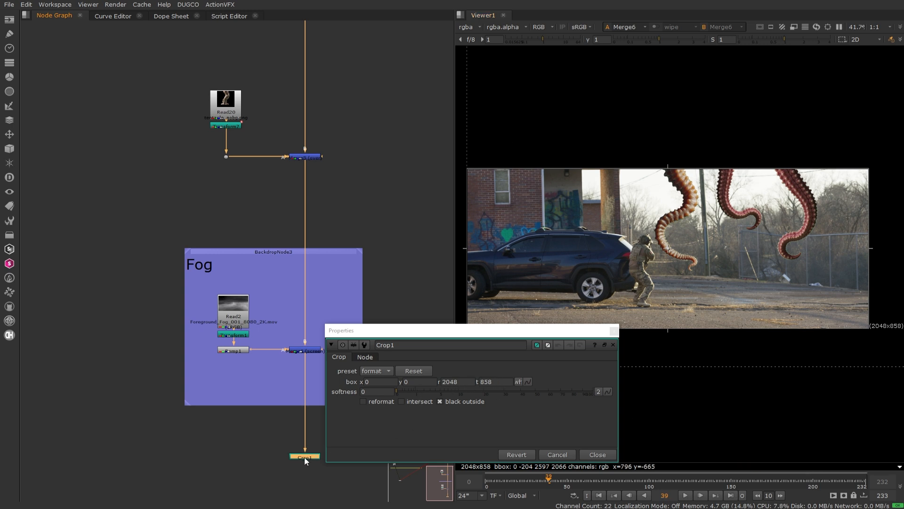
View Crop1, the fog merge and Crop1 again to compare their bounding boxes.
key(1)
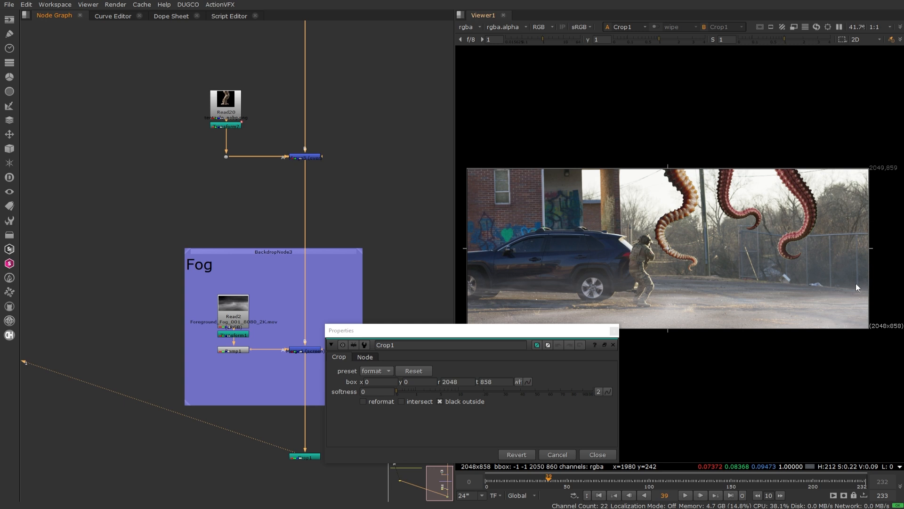
click(302, 350)
key(1)
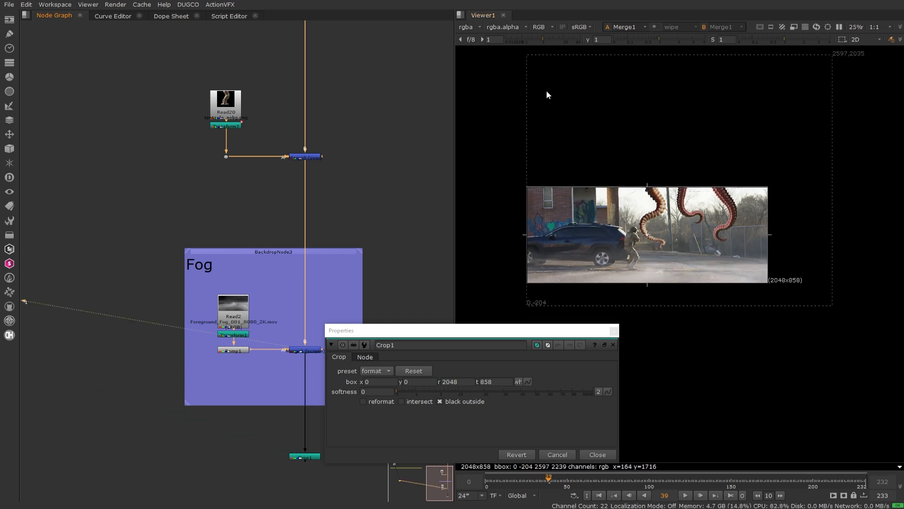
click(302, 458)
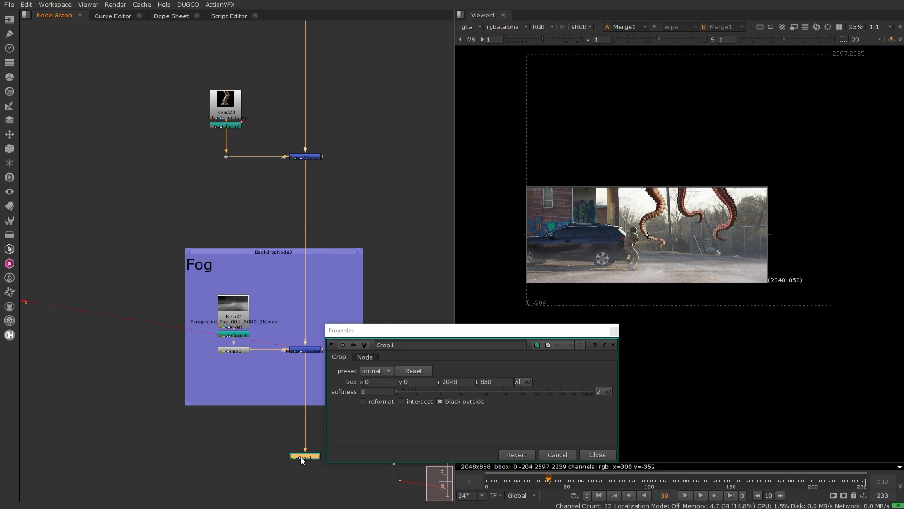
key(1)
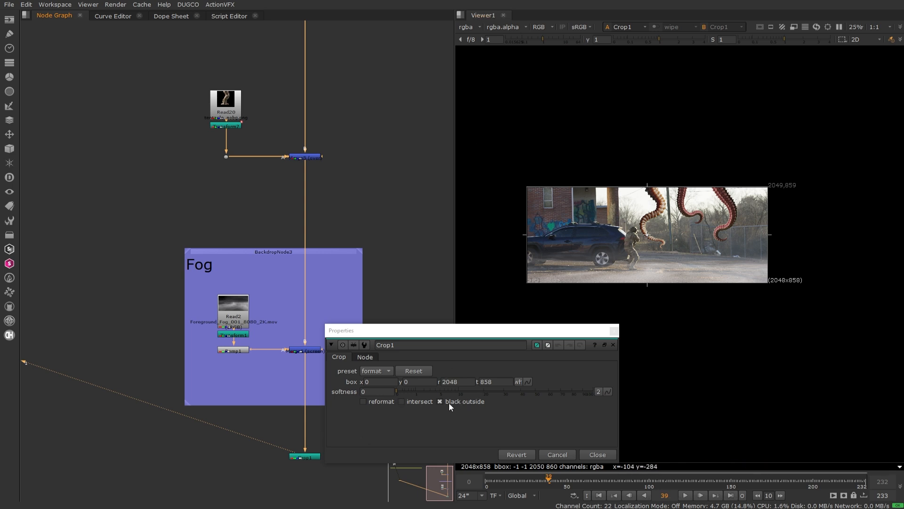
Turn on reformat and black outside for Crop1, and close its properties.
click(377, 402)
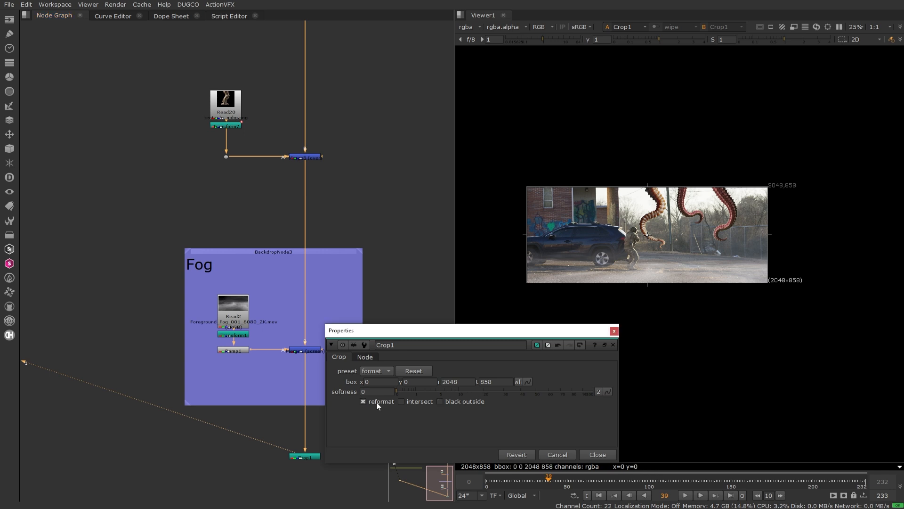
click(463, 401)
click(605, 455)
Add a Write node below Crop1, connect it to the crop's output, and move its properties clear of the viewer.
middle_drag(371, 456, 332, 277)
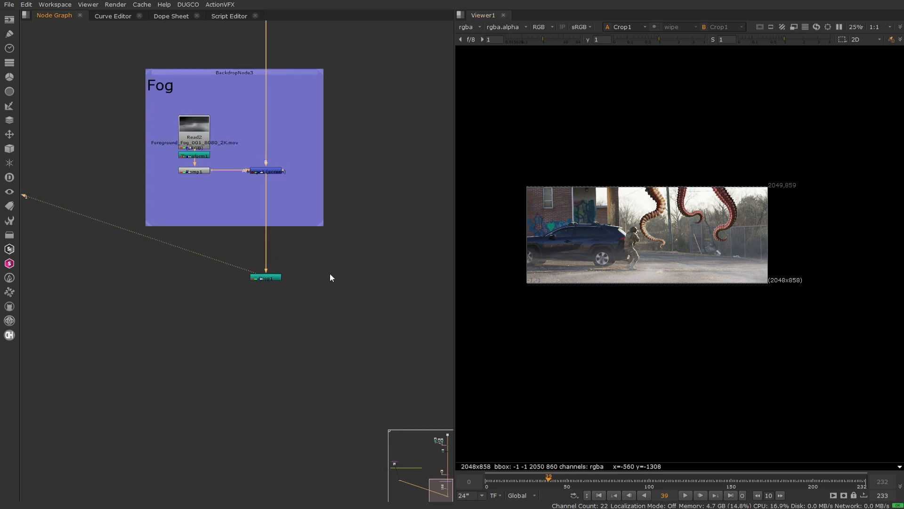
click(287, 335)
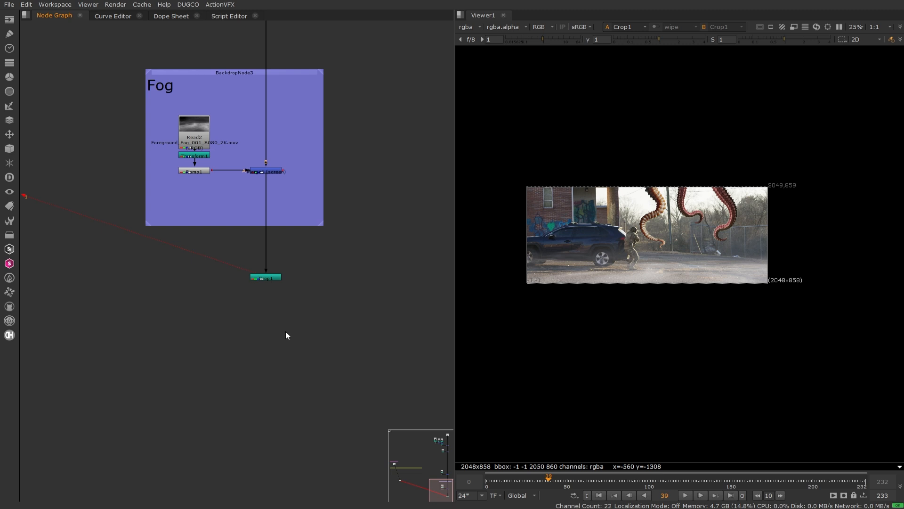
key(Tab)
text(write)
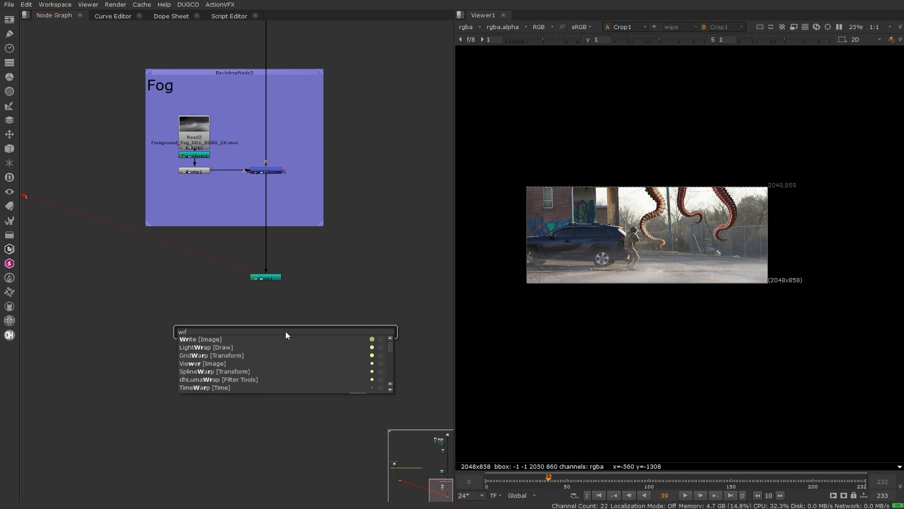
key(Return)
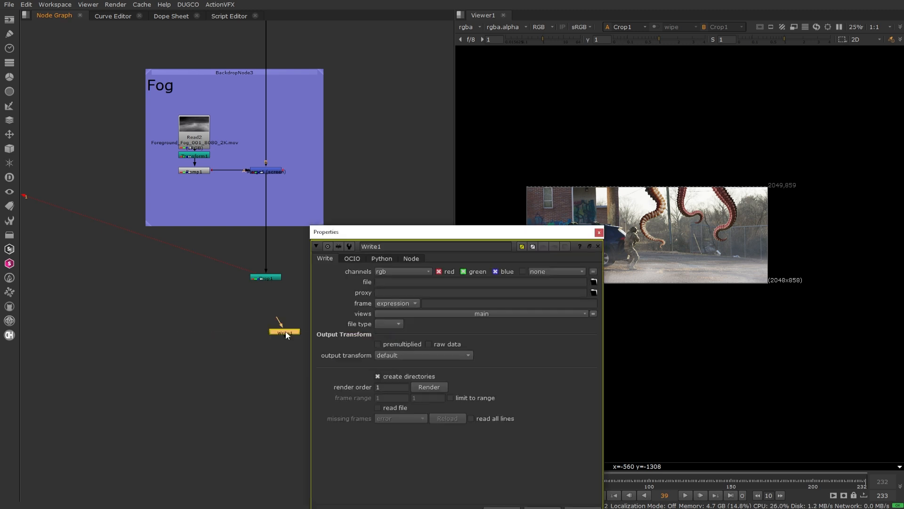
mouse_move(279, 321)
mouse_down()
mouse_move(267, 279)
mouse_move(270, 332)
mouse_up()
click(283, 312)
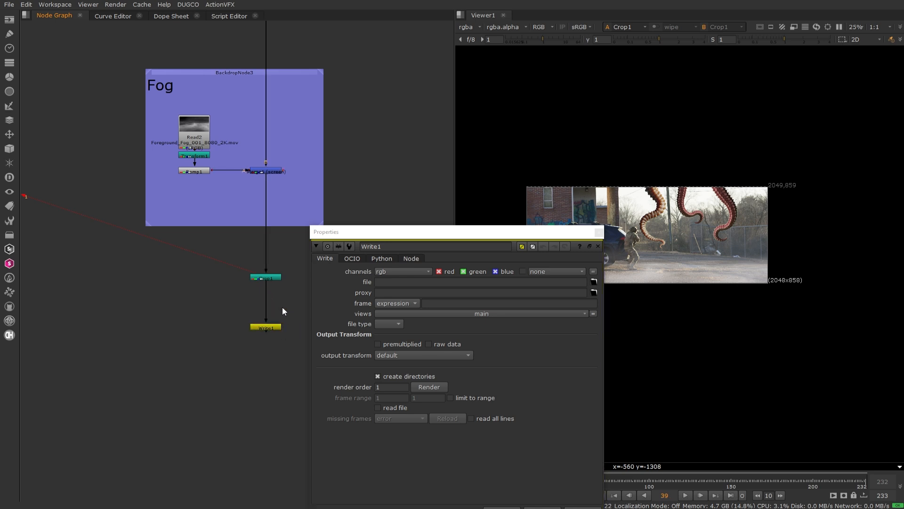
drag(425, 235, 174, 124)
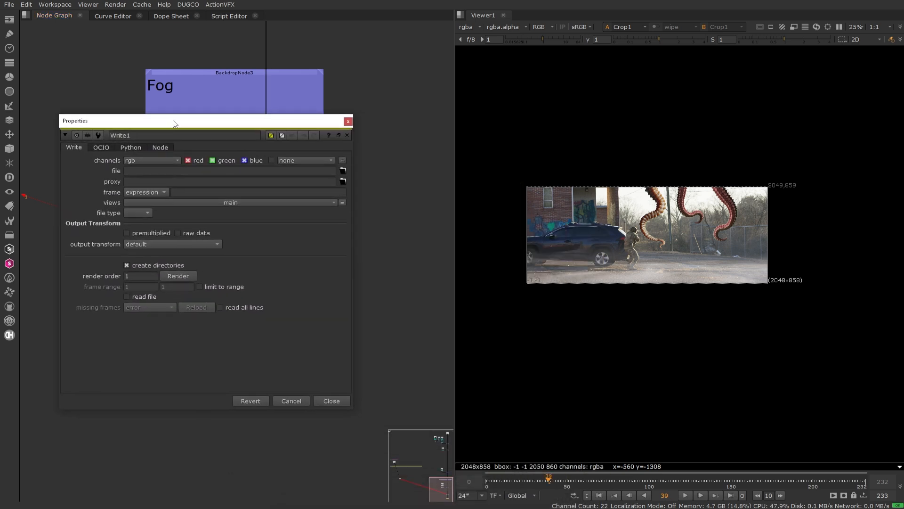
Close the Write1 properties and open the Falling Ashes category of the local ActionVFX elements library.
click(331, 400)
scroll(372, 268, down, 3)
middle_drag(298, 192, 276, 309)
scroll(276, 309, up, 3)
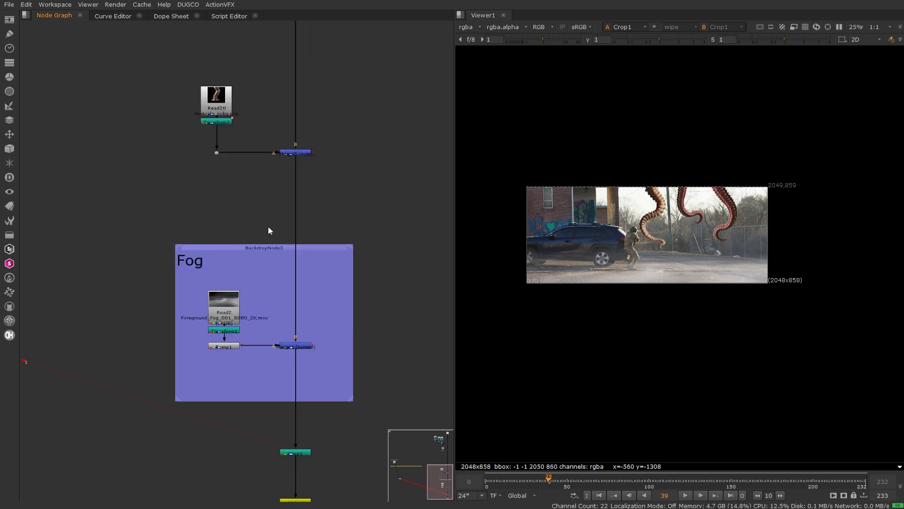
click(218, 4)
click(228, 14)
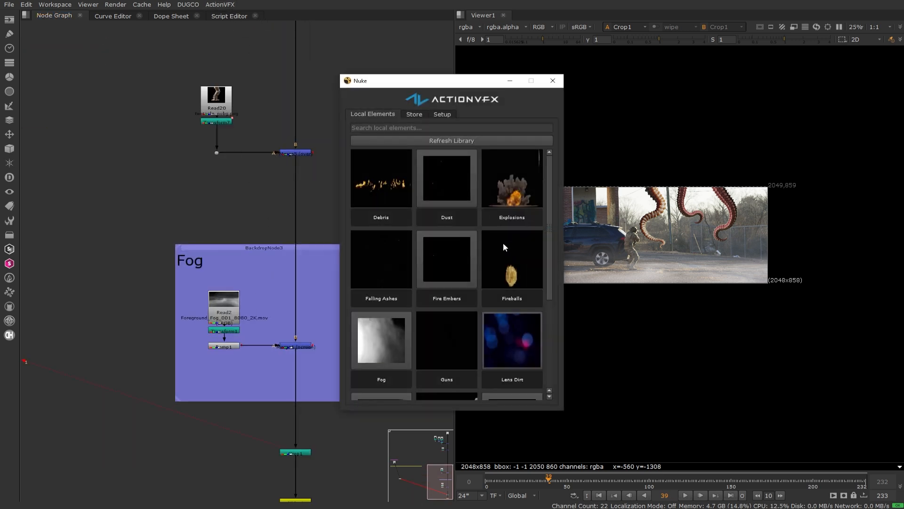
drag(548, 223, 550, 262)
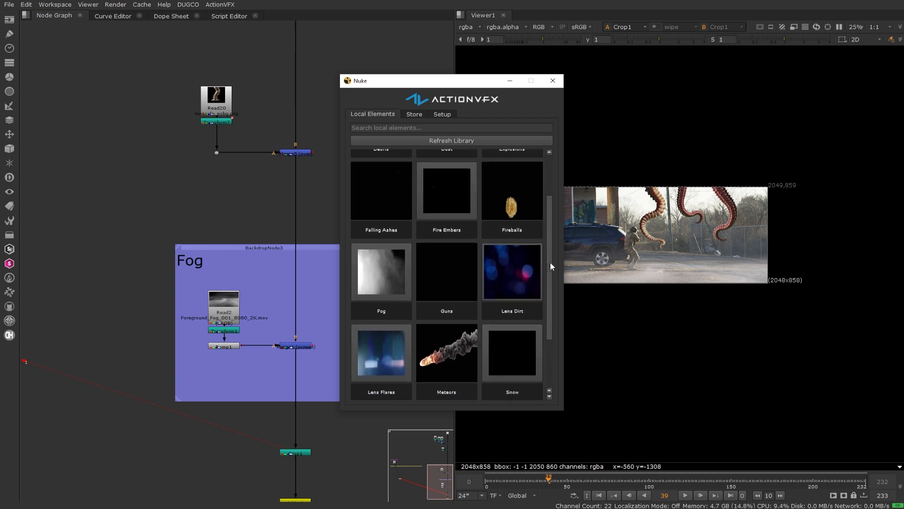
click(389, 217)
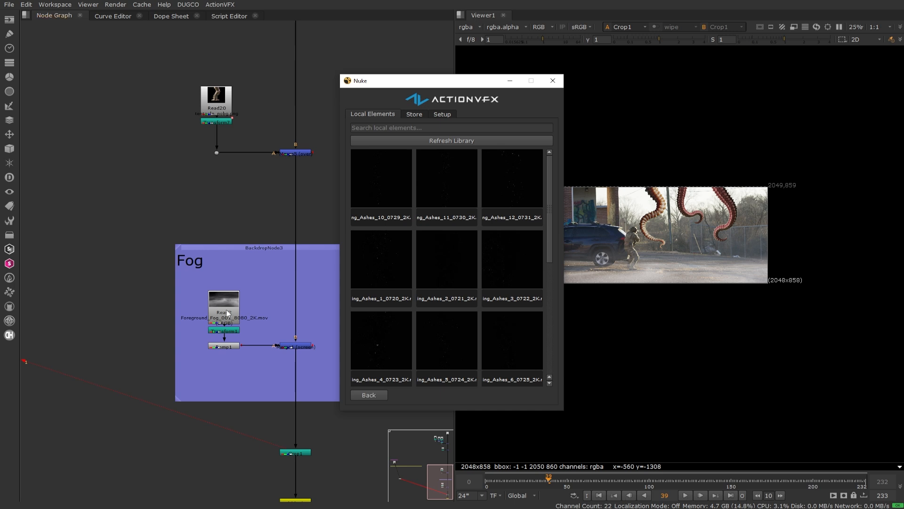
Import the Ashes_4_0723_2K clip into the empty graph area beside the Fog backdrop, and move the library window over the viewer.
scroll(227, 312, down, 3)
middle_drag(275, 335, 192, 293)
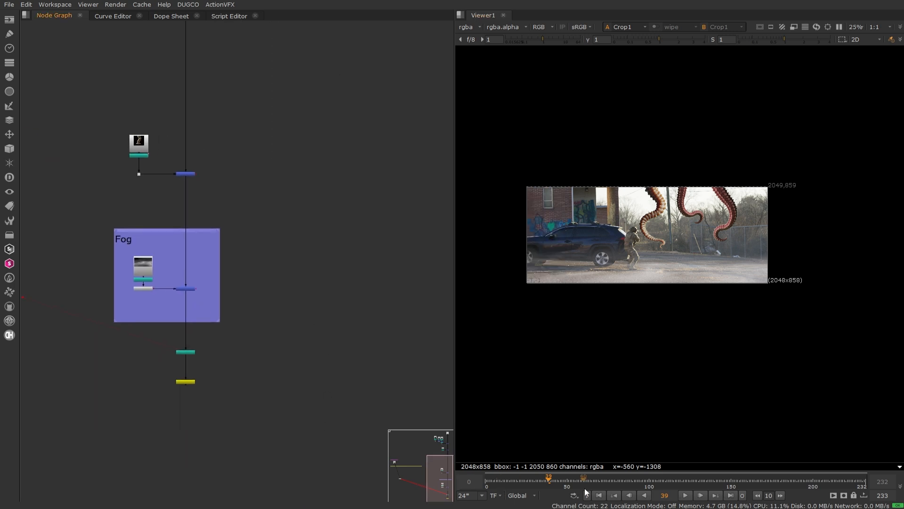
mouse_move(627, 482)
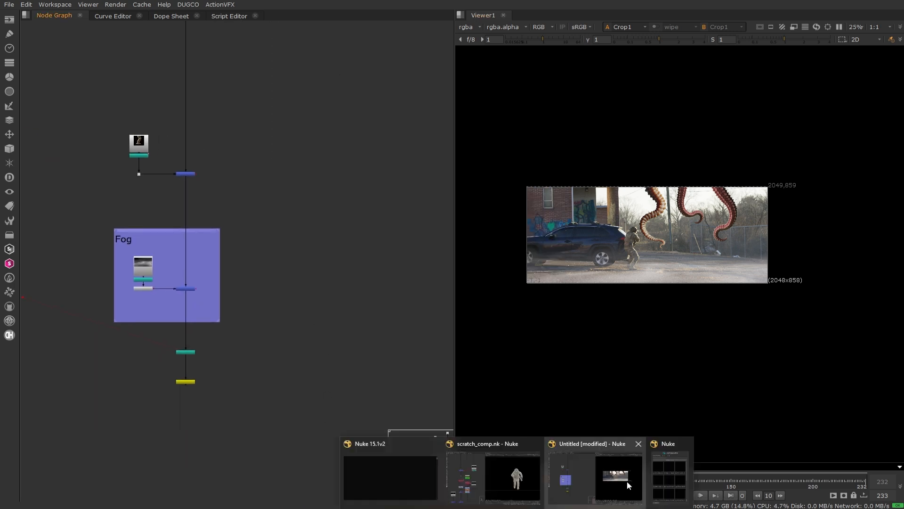
click(663, 478)
scroll(382, 326, down, 1)
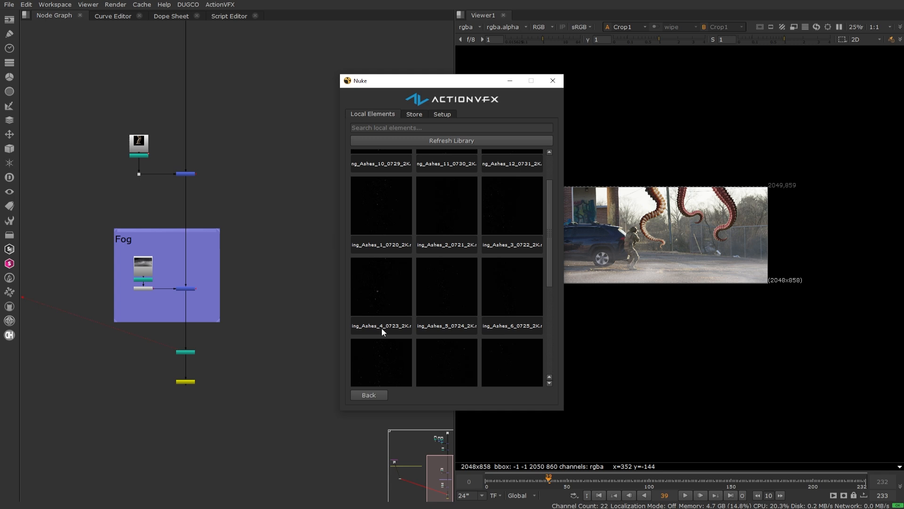
double_click(388, 300)
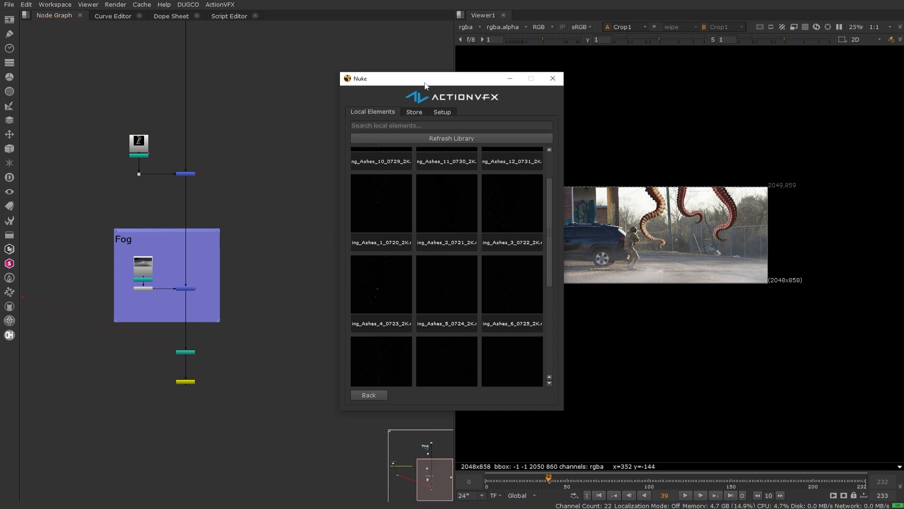
drag(423, 82, 590, 56)
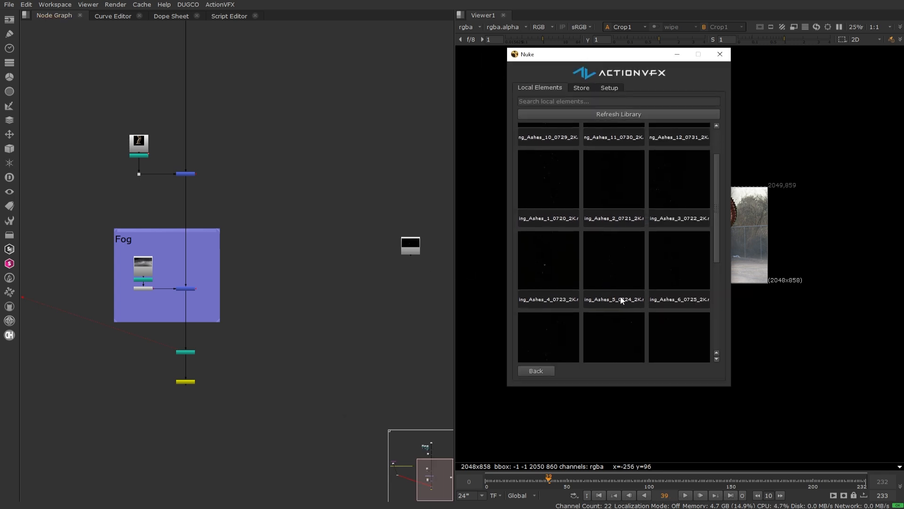
Import the Ashes_8_0727_2K clip as a second falling ashes element.
middle_drag(405, 282, 332, 297)
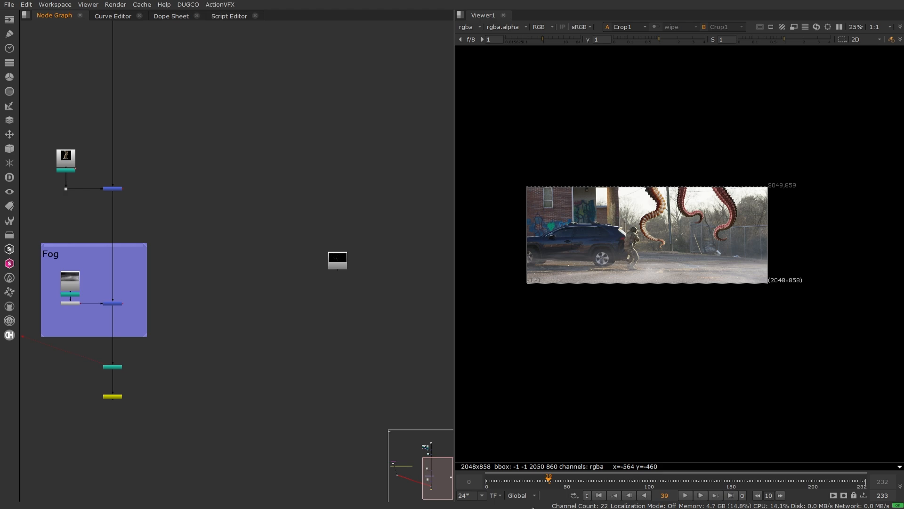
click(679, 458)
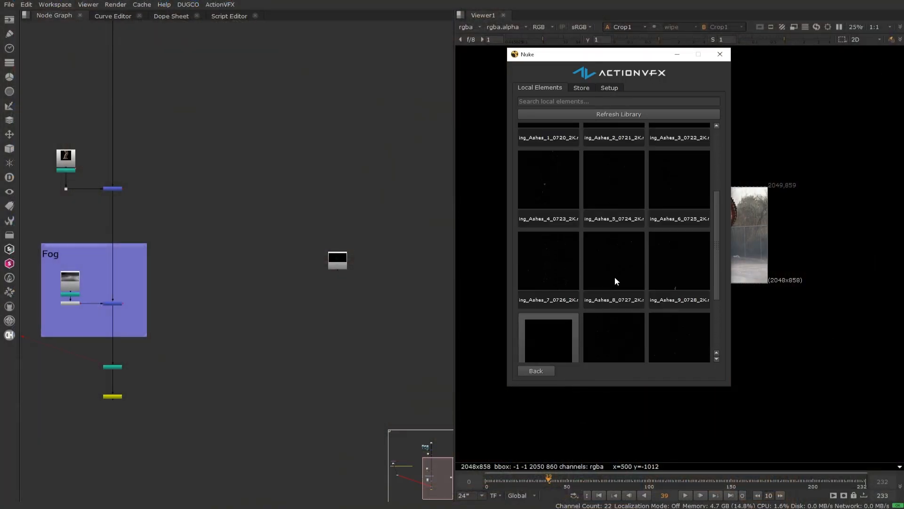
click(615, 271)
scroll(344, 300, down, 2)
scroll(343, 300, up, 3)
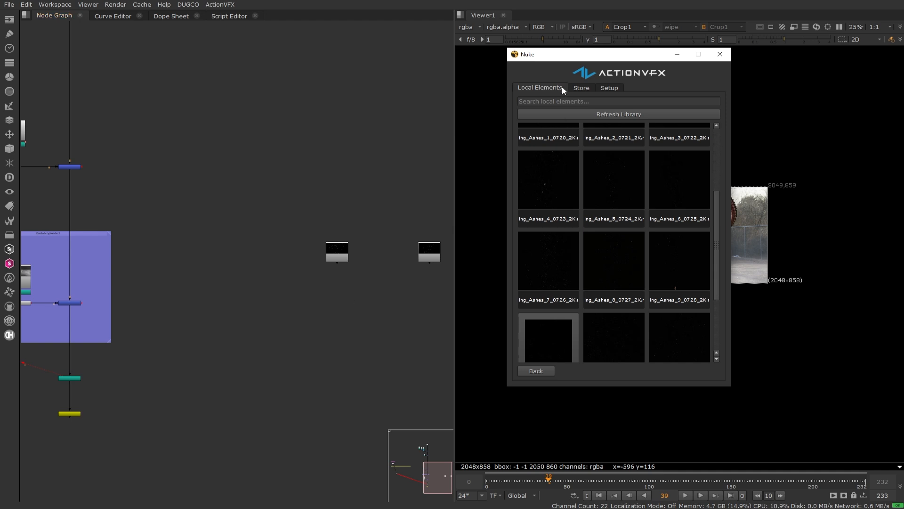
scroll(583, 233, down, 2)
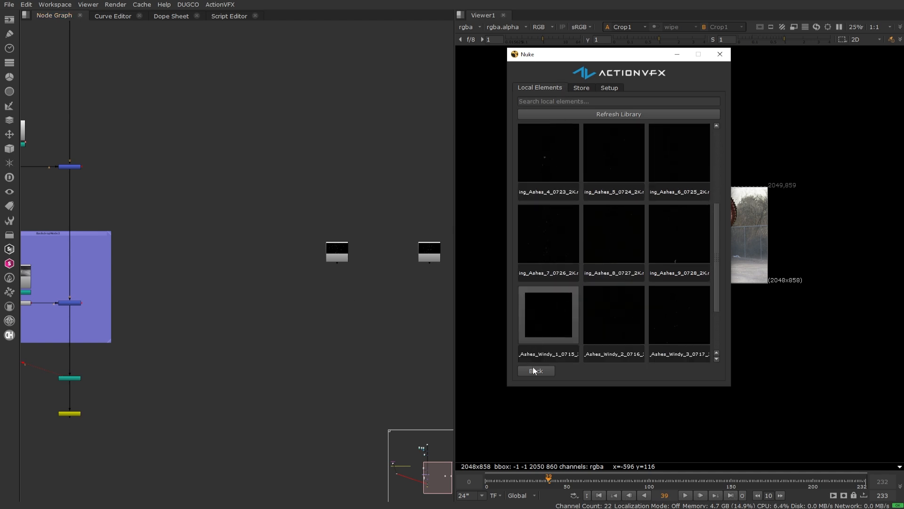
Import Haze_6_4764_2K, Fog_4A_1178_2K, Lingering_8_4804_2K and Fog_9_4778_2K from the library's Fog category.
click(532, 366)
scroll(569, 295, down, 3)
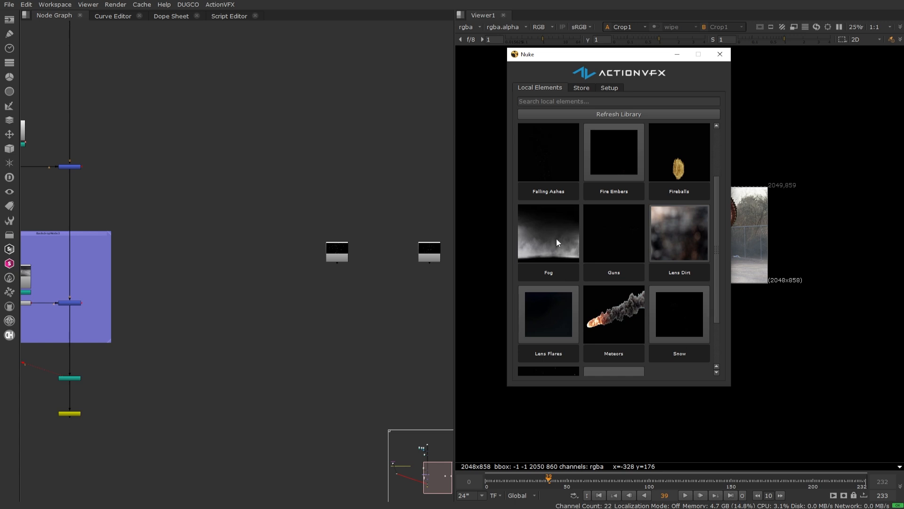
click(541, 236)
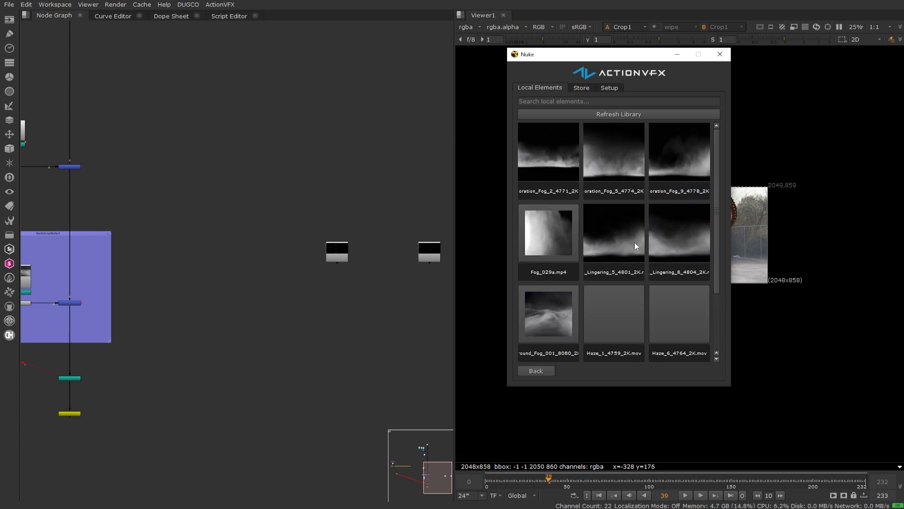
scroll(608, 221, down, 3)
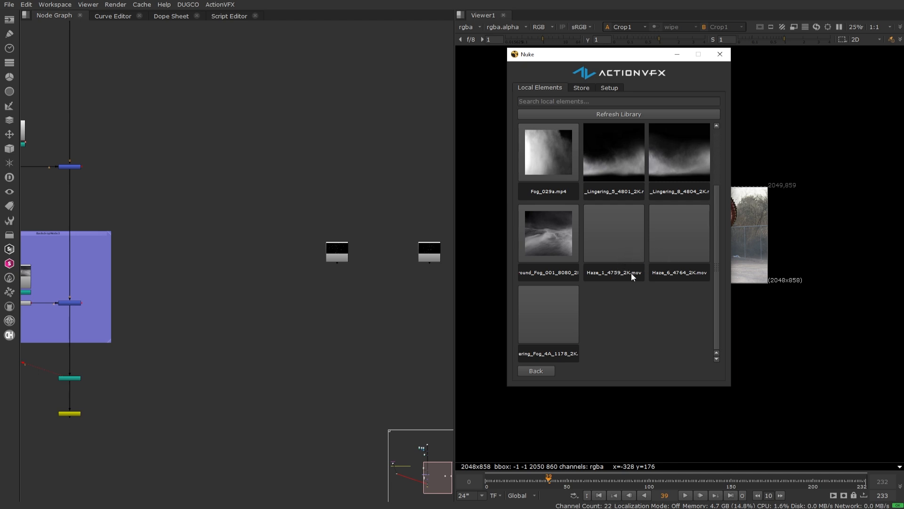
click(686, 246)
click(560, 320)
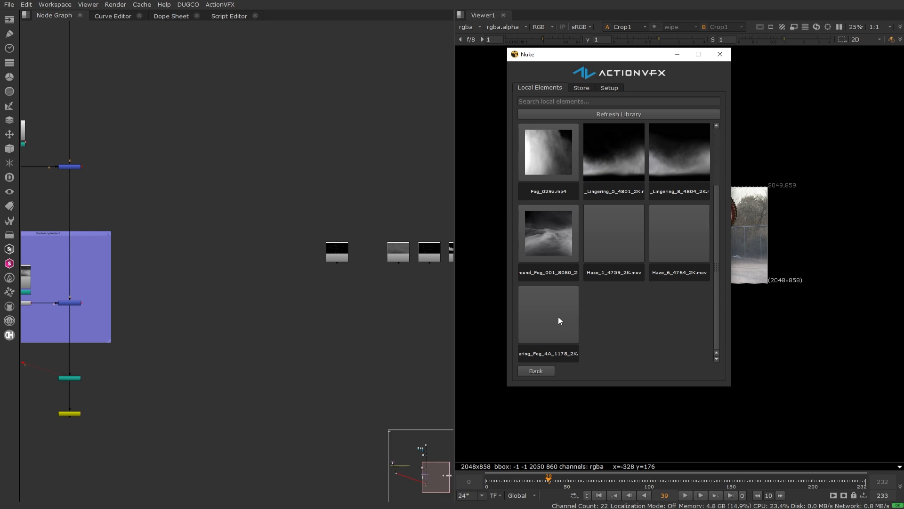
scroll(583, 213, up, 1)
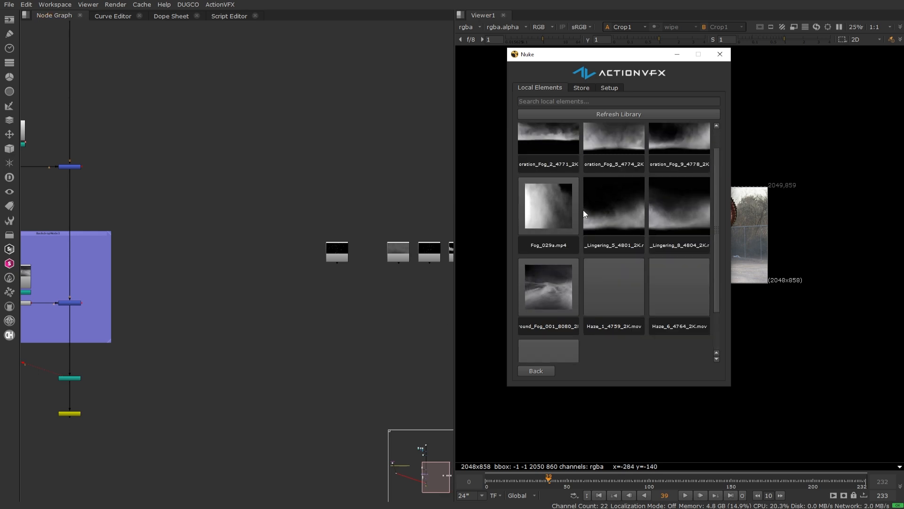
click(686, 216)
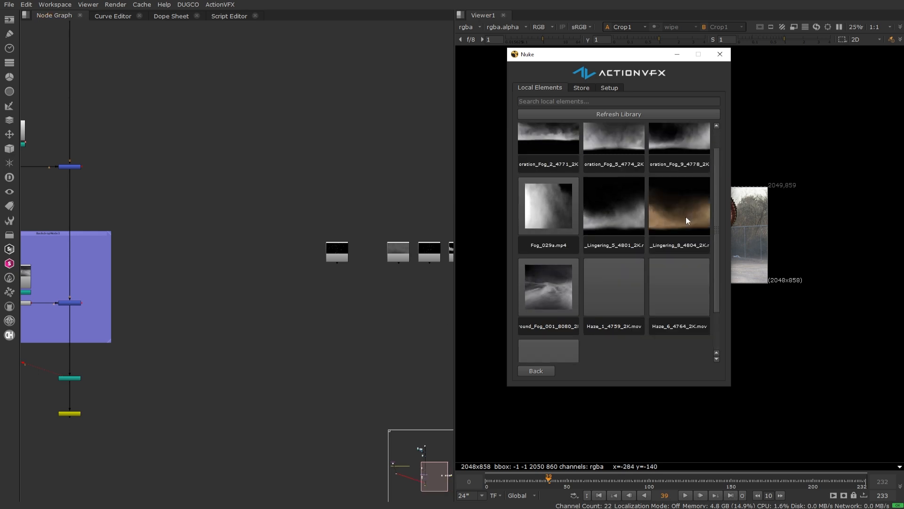
scroll(659, 188, up, 1)
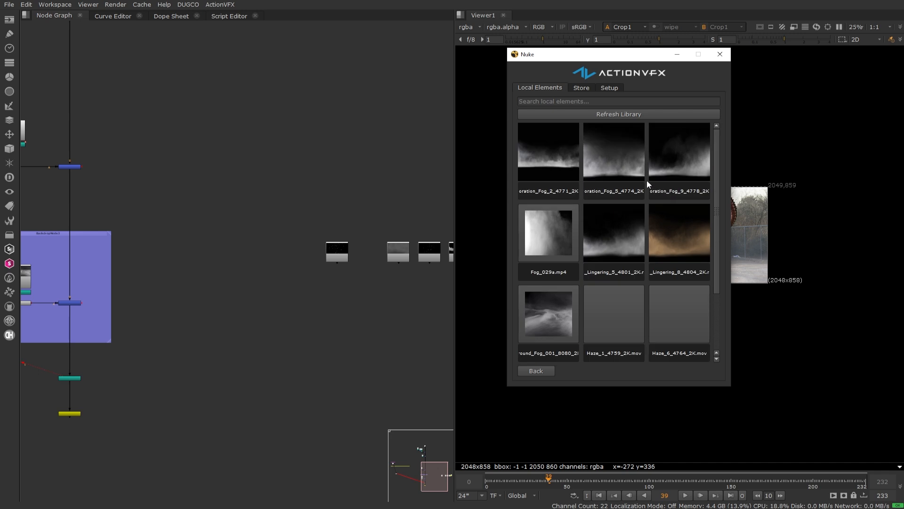
click(667, 157)
Select the six imported ash and fog Read nodes and move them together to the other side of the Fog backdrop.
middle_drag(398, 285, 222, 305)
drag(390, 228, 149, 322)
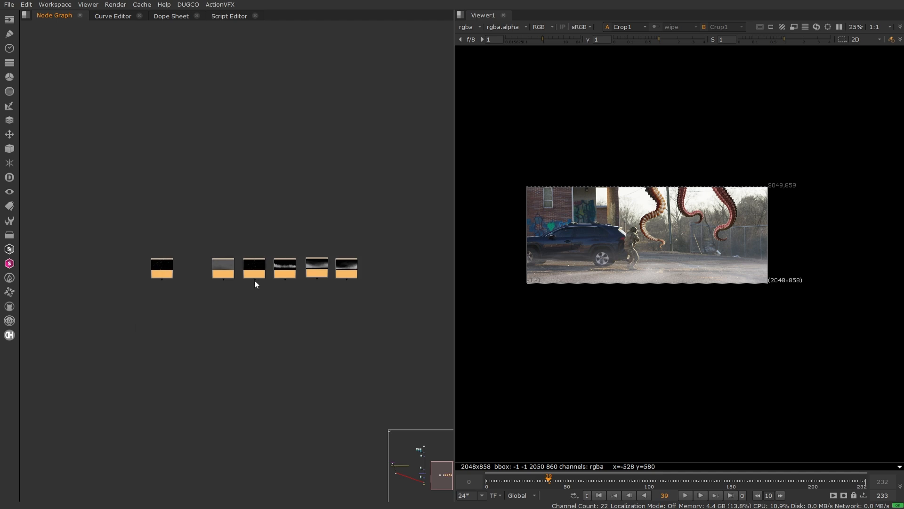
scroll(256, 282, down, 3)
drag(260, 276, 166, 299)
middle_drag(166, 298, 406, 258)
drag(405, 258, 163, 252)
middle_drag(237, 198, 392, 210)
Delete the empty yellow backdrop and move the purple backdrop with its mood board image below the Write node.
click(272, 157)
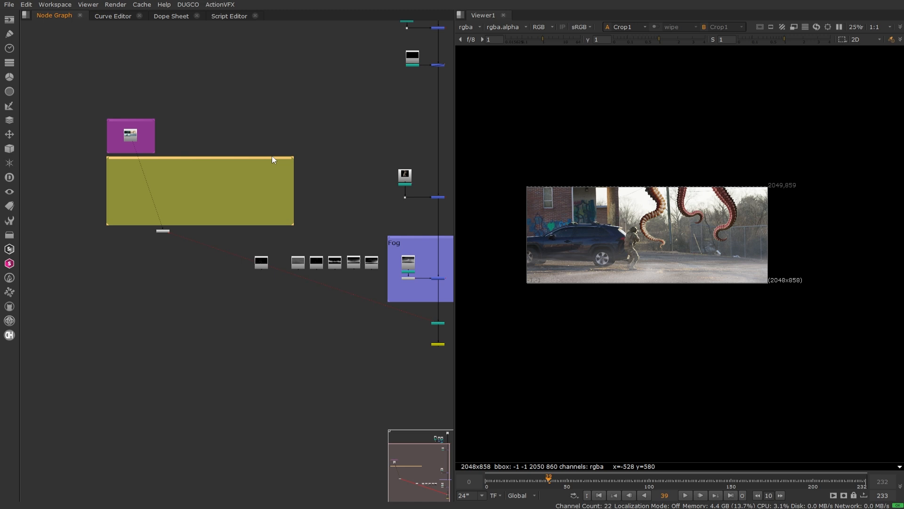
key(Delete)
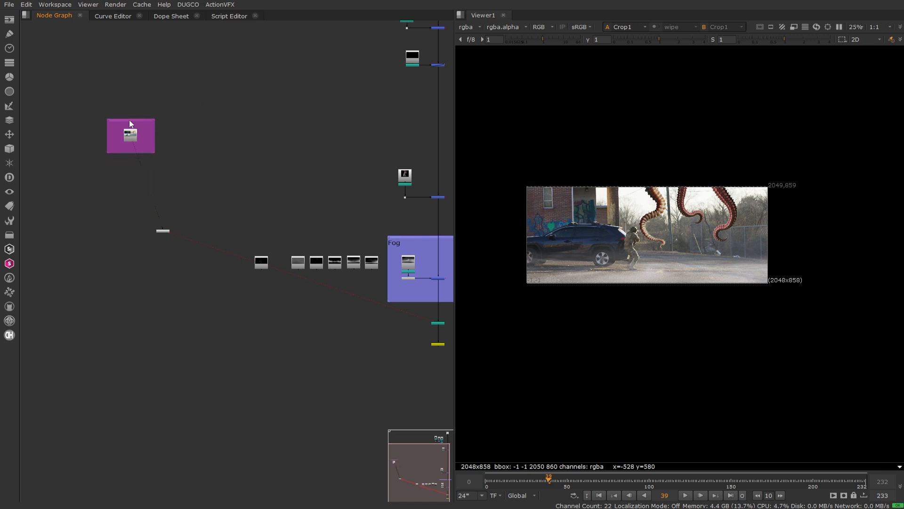
scroll(121, 119, up, 5)
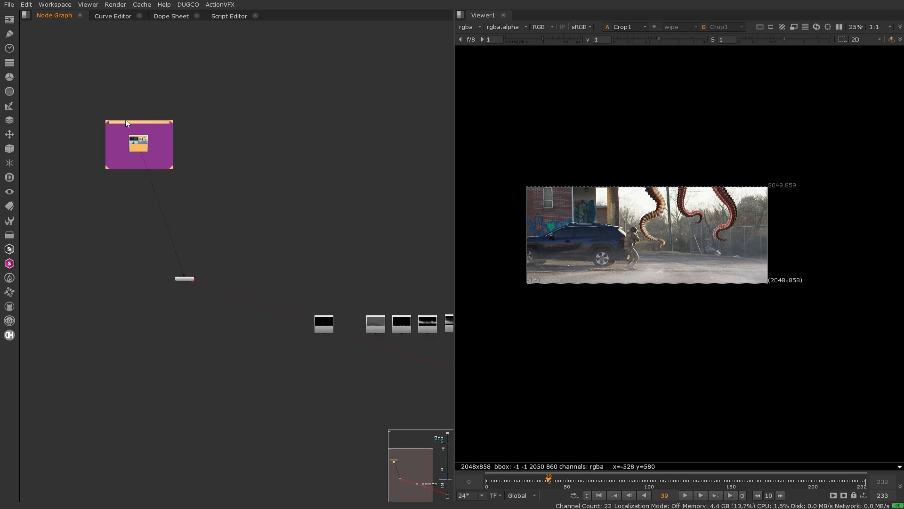
scroll(138, 124, down, 5)
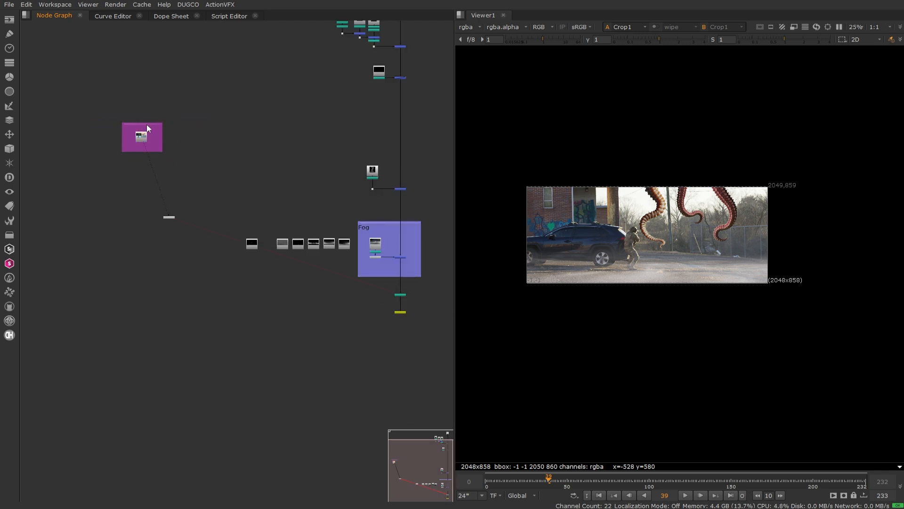
drag(146, 127, 401, 337)
middle_drag(418, 323, 293, 282)
scroll(301, 286, up, 3)
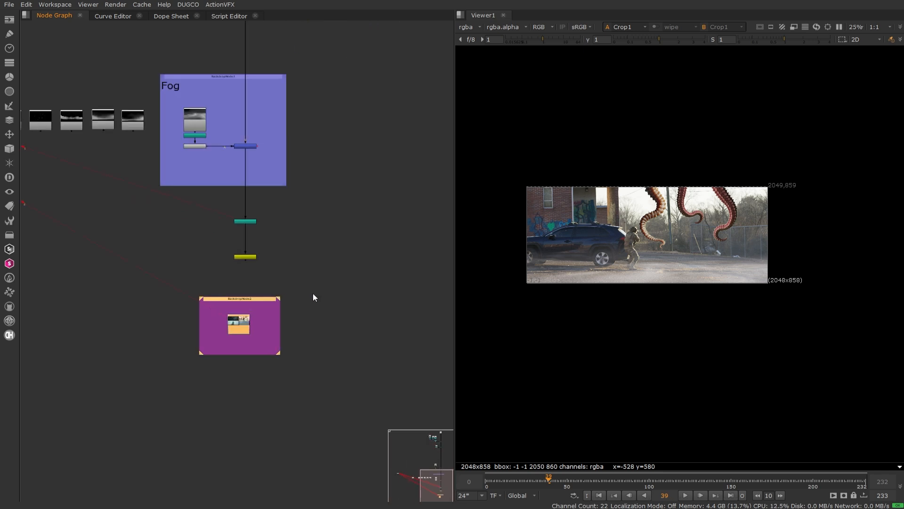
Nudge the Read28 image inside the purple backdrop, and shift the backdrop slightly without moving its contents.
click(313, 293)
mouse_move(233, 323)
mouse_down()
mouse_move(243, 323)
mouse_move(232, 327)
mouse_up()
click(347, 320)
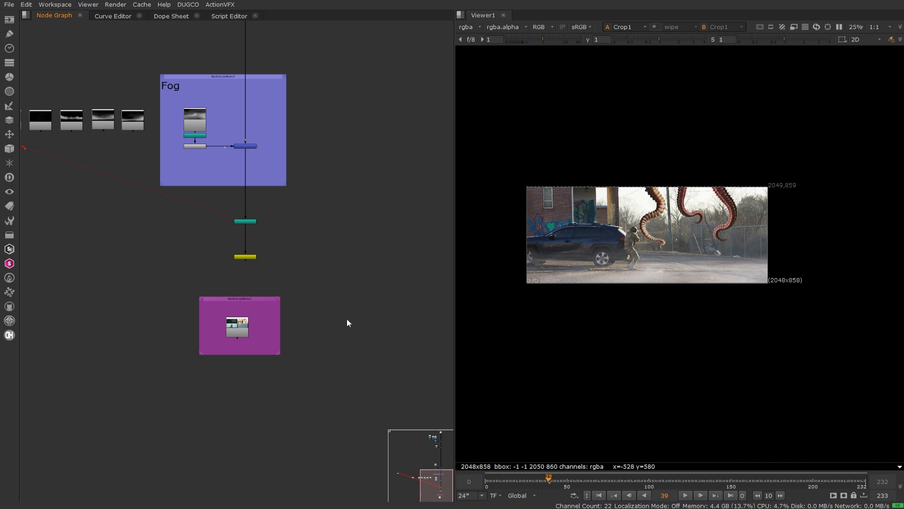
ctrl+drag(241, 299, 238, 300)
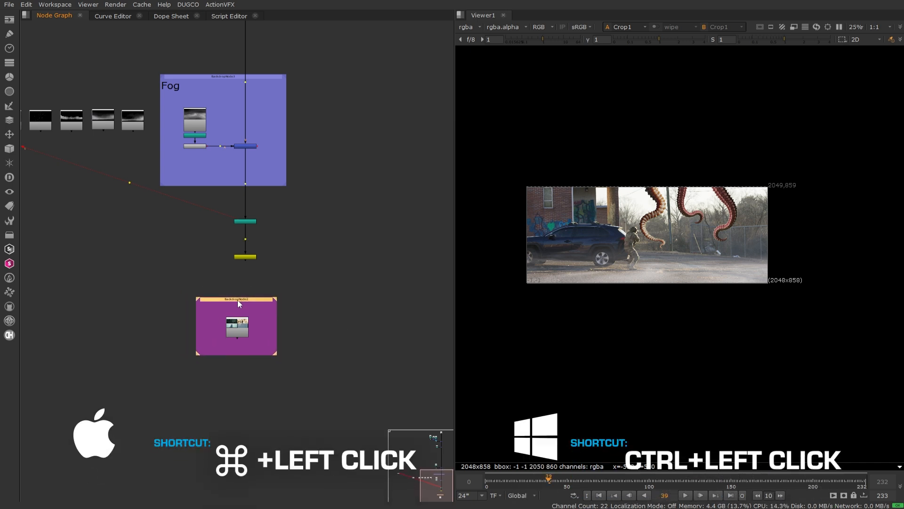
click(291, 290)
Look over the whole node tree from the background plate down to the Write node and purple backdrop.
scroll(309, 263, down, 4)
middle_drag(307, 223, 315, 369)
scroll(287, 300, up, 4)
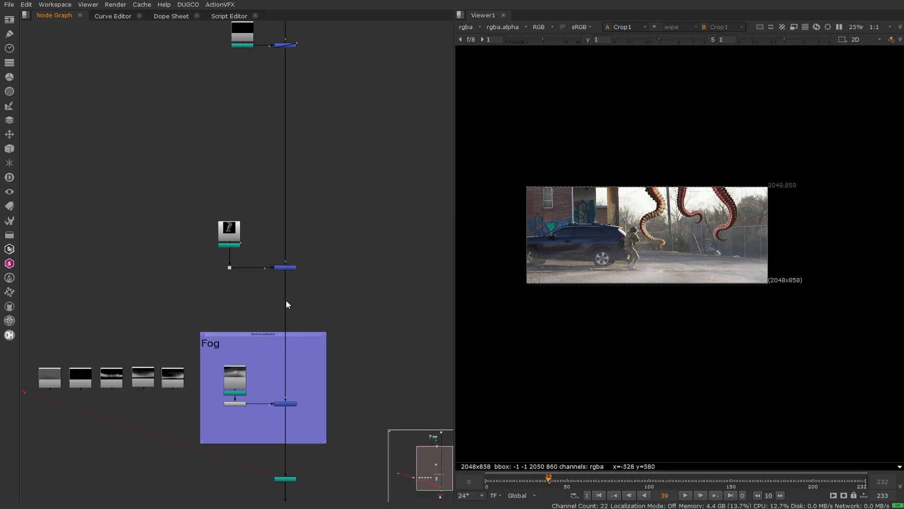
scroll(286, 300, down, 3)
scroll(239, 272, down, 2)
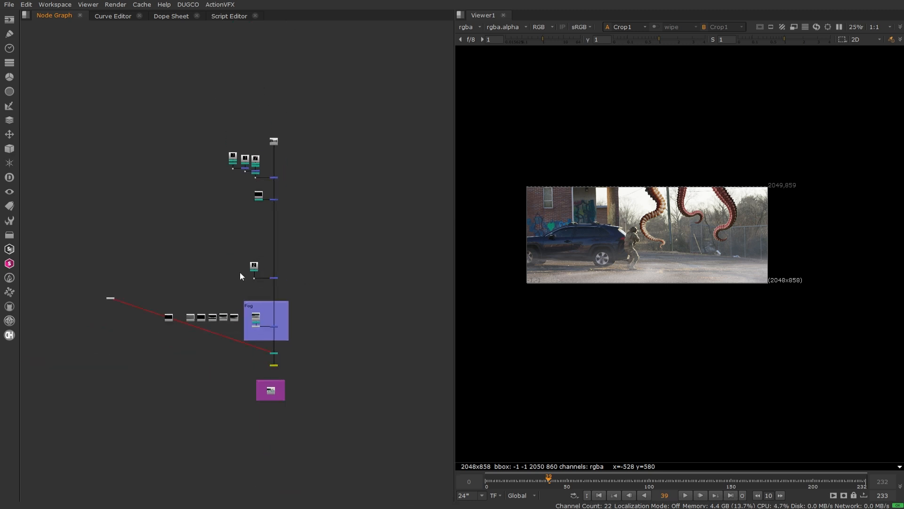
scroll(276, 382, up, 3)
scroll(271, 332, up, 3)
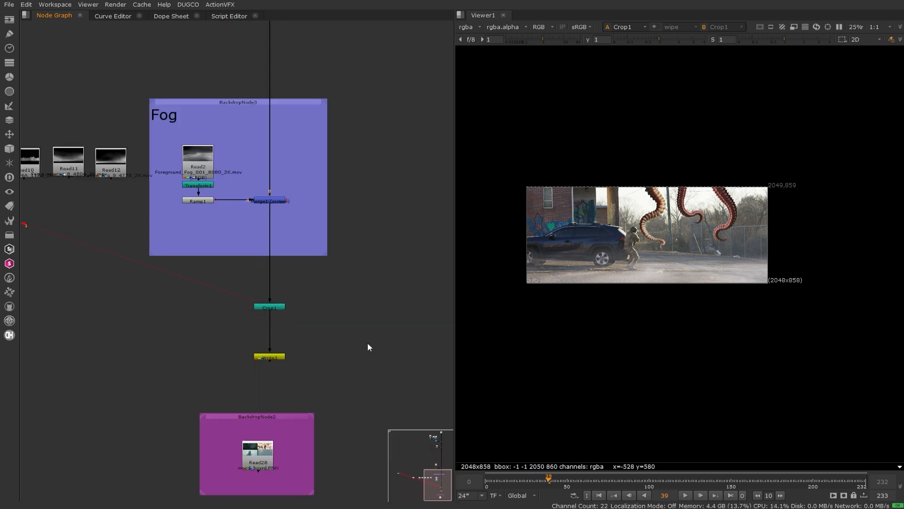
Enlarge the comp in the viewer, go to frame 170, and reopen the ActionVFX elements library.
scroll(631, 254, up, 4)
scroll(631, 255, down, 2)
scroll(631, 255, up, 1)
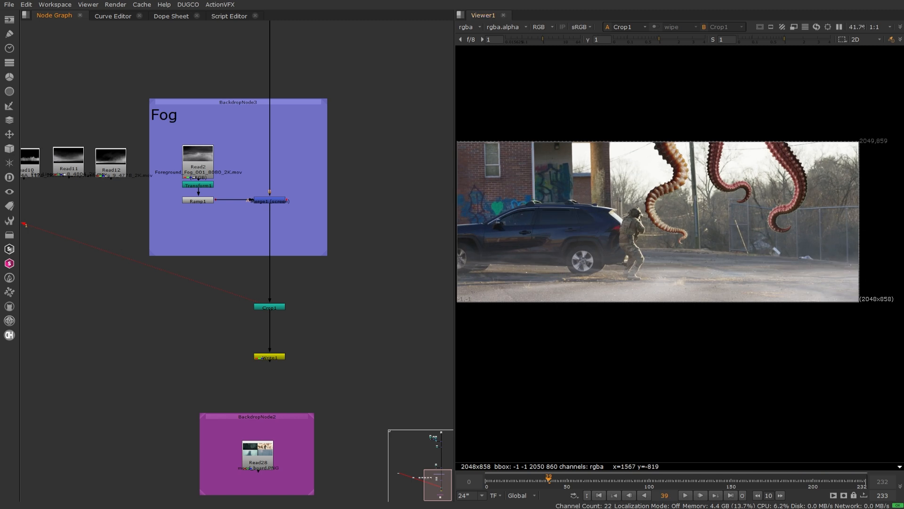
click(764, 480)
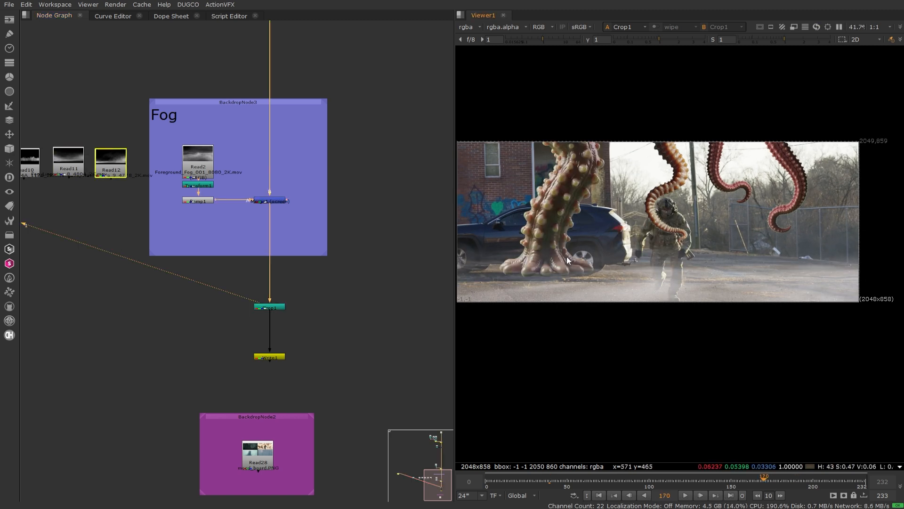
scroll(363, 366, down, 3)
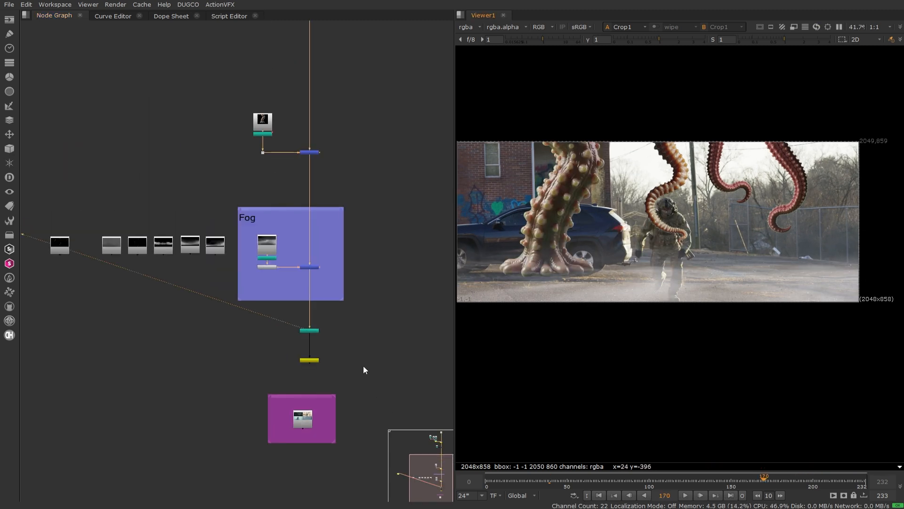
click(219, 5)
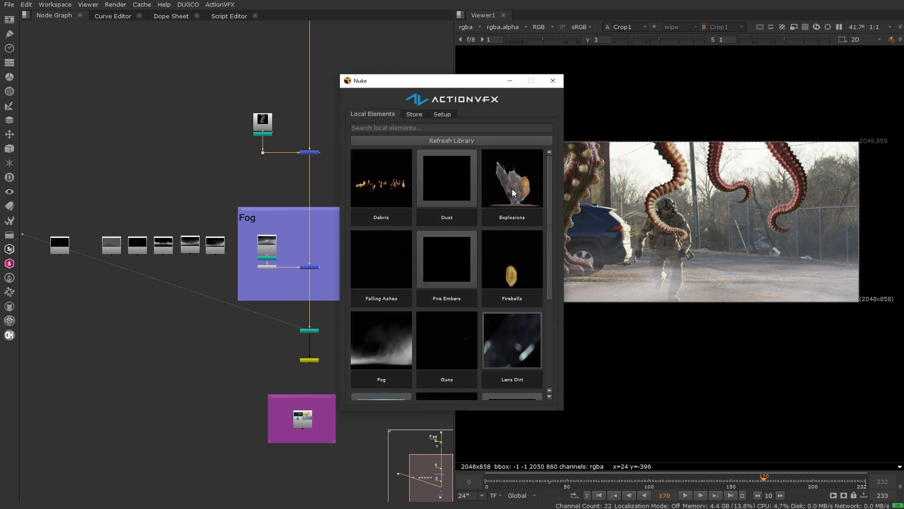
Import the Gas_Explosion_15_5018_2K element from the Explosions category into the node graph and move the library window off the graph.
click(513, 188)
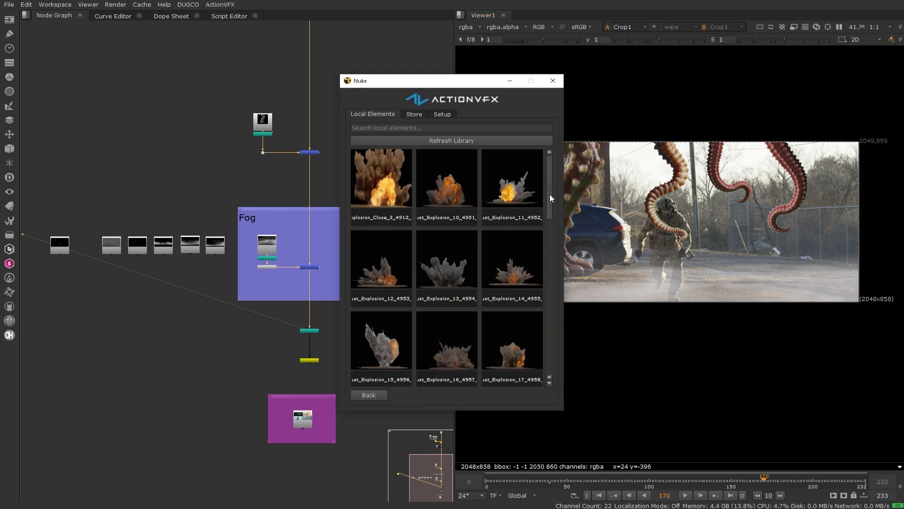
drag(550, 194, 552, 328)
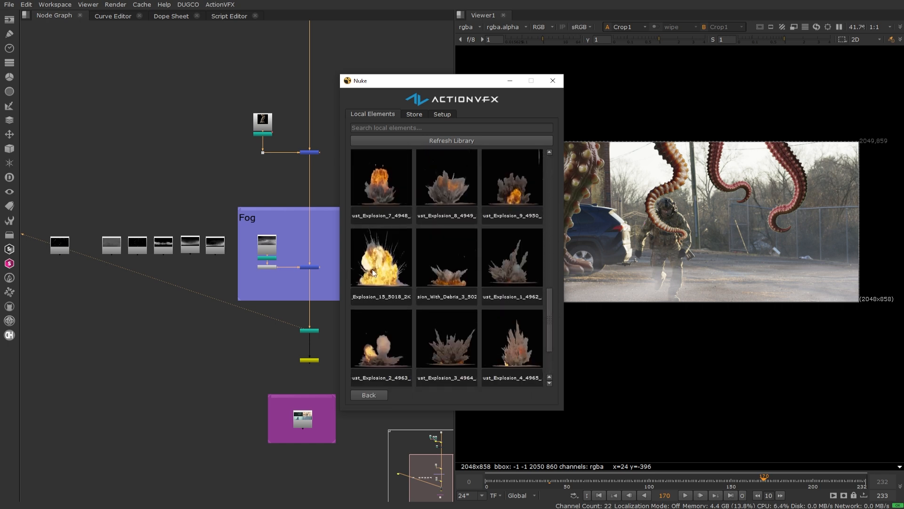
click(384, 267)
drag(438, 89, 690, 88)
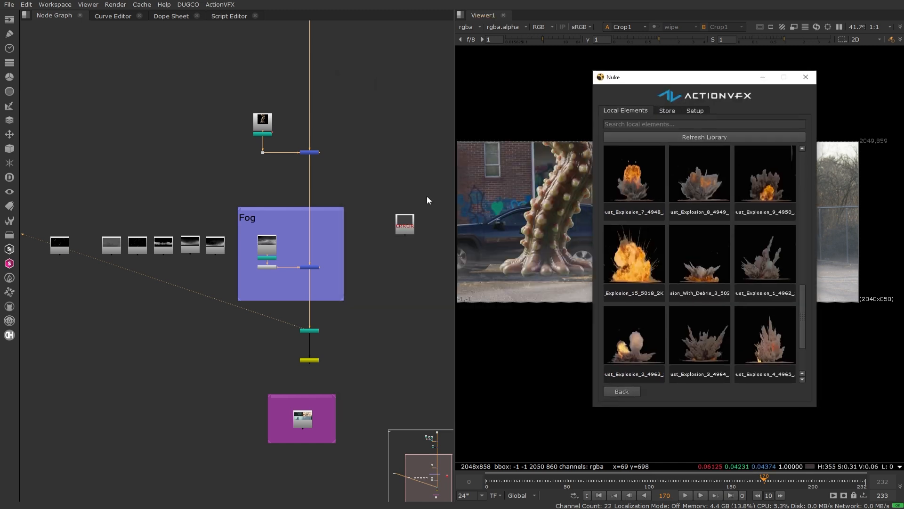
Set the input transform of the gas explosion Read node to sRGB.
scroll(414, 226, down, 2)
scroll(410, 229, up, 3)
click(402, 231)
double_click(402, 230)
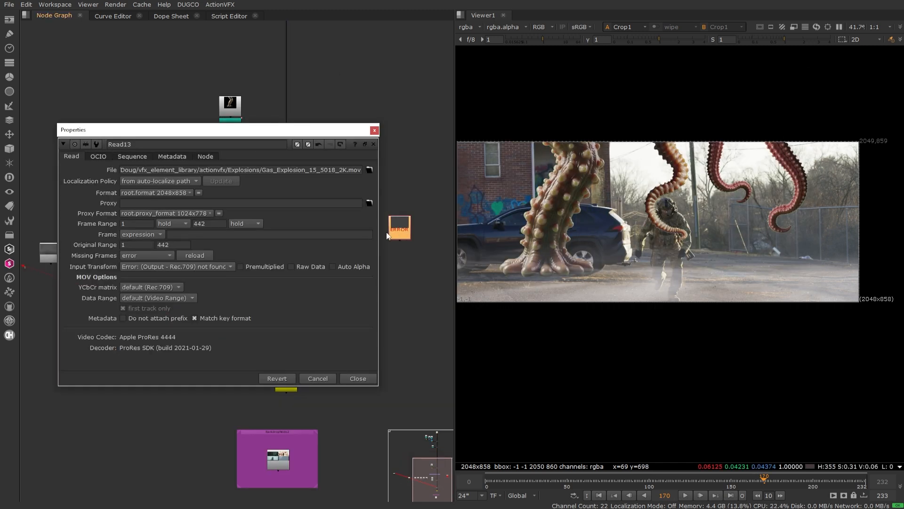
click(177, 265)
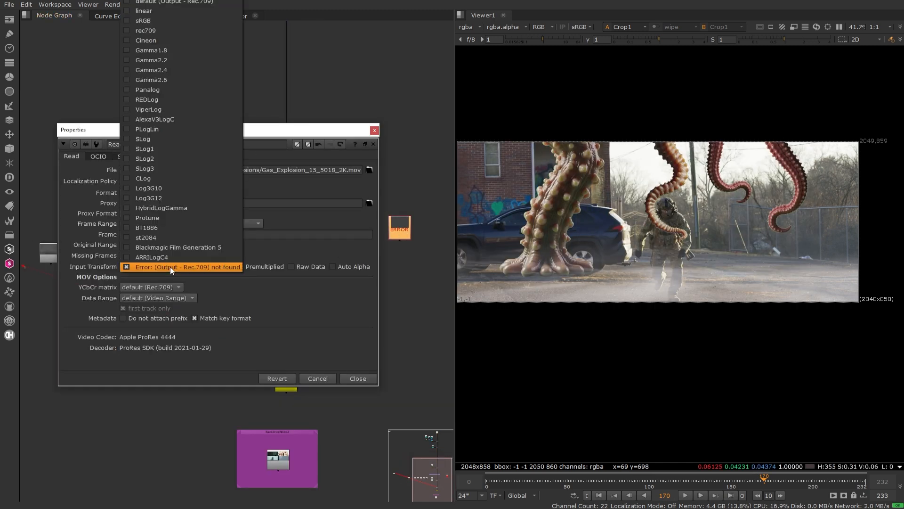
click(149, 21)
click(365, 377)
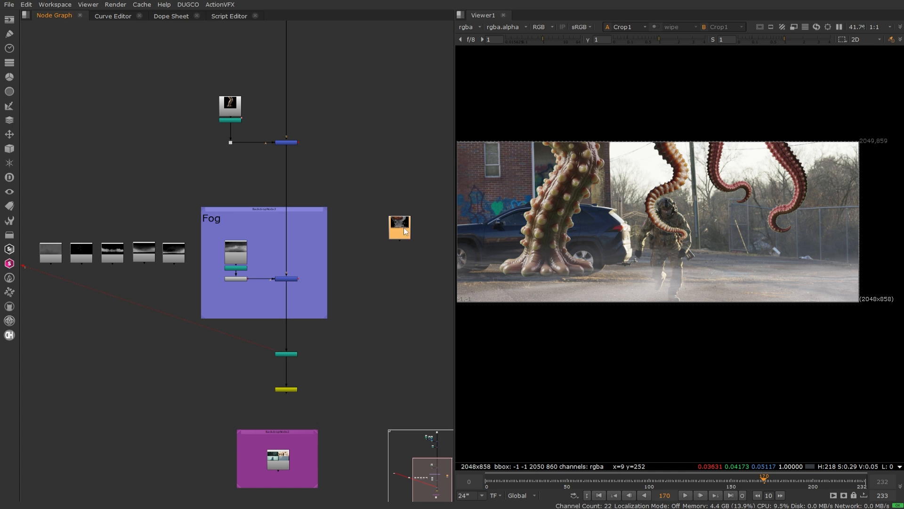
View the explosion clip on its own and nudge its Read node into free space beside the Fog backdrop.
drag(400, 228, 400, 236)
key(1)
scroll(681, 239, up, 1)
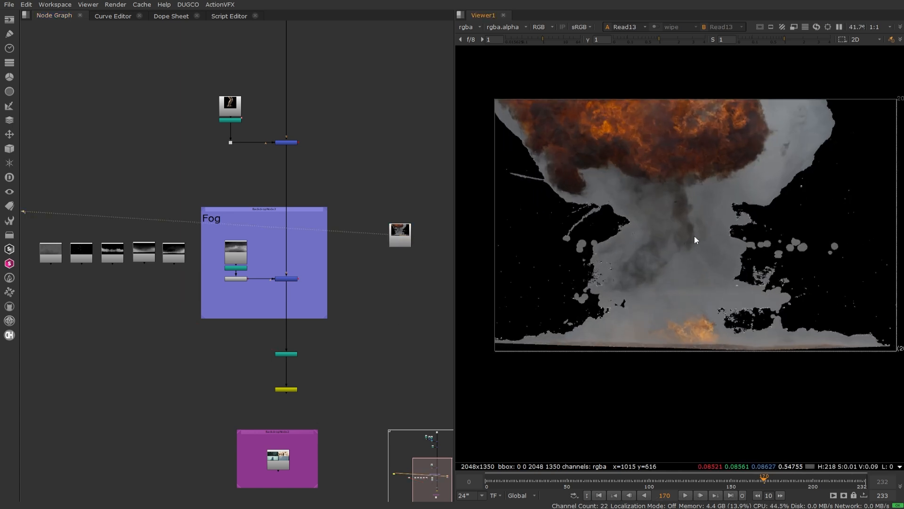
middle_drag(426, 293, 347, 296)
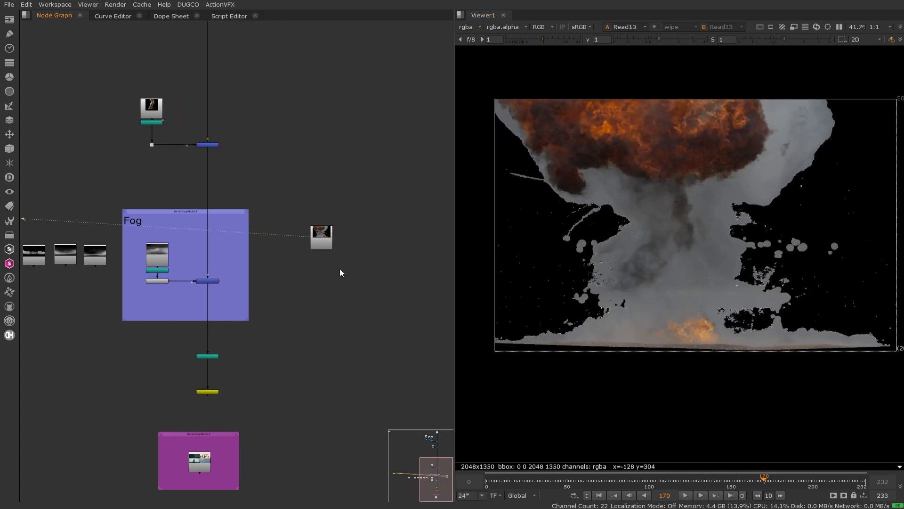
click(325, 240)
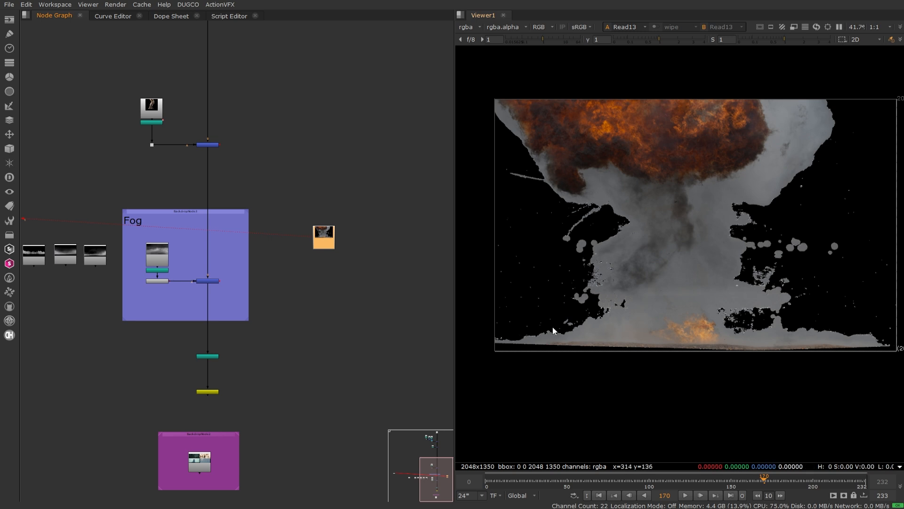
drag(330, 242, 338, 248)
scroll(291, 314, up, 1)
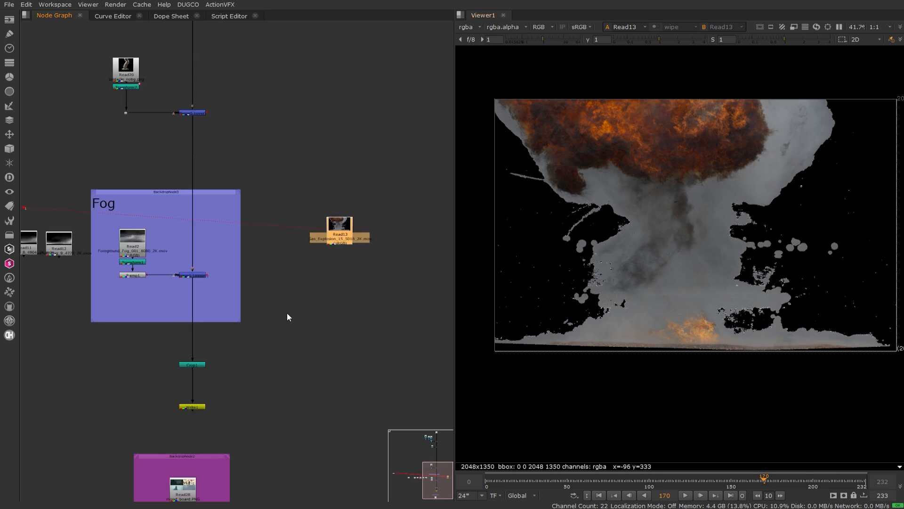
Add a Merge node placing the explosion over the fog merge's output, view the result and close the merge's properties.
click(299, 312)
key(m)
drag(288, 307, 348, 244)
key(1)
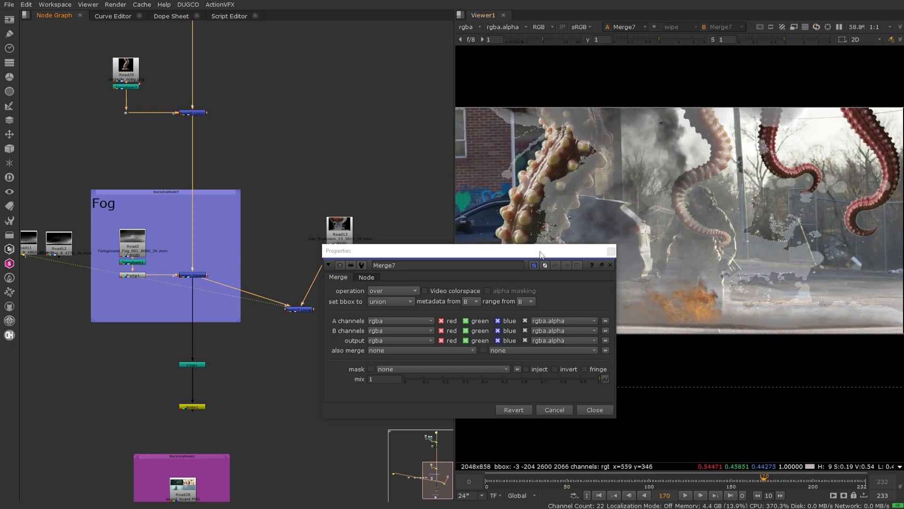
drag(452, 250, 300, 180)
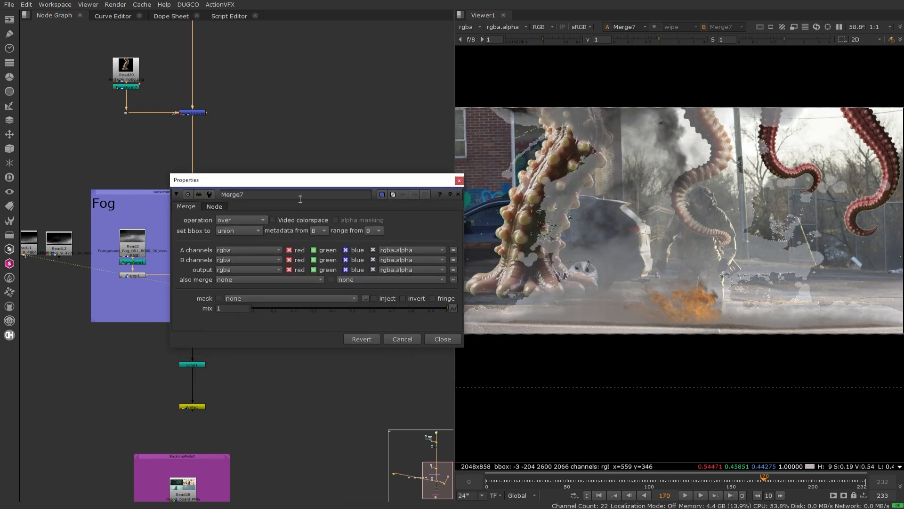
click(443, 338)
Inspect the unmerged explosion Read node in the viewer, toggling between its alpha channel and RGB.
click(341, 242)
key(1)
middle_drag(688, 258, 675, 287)
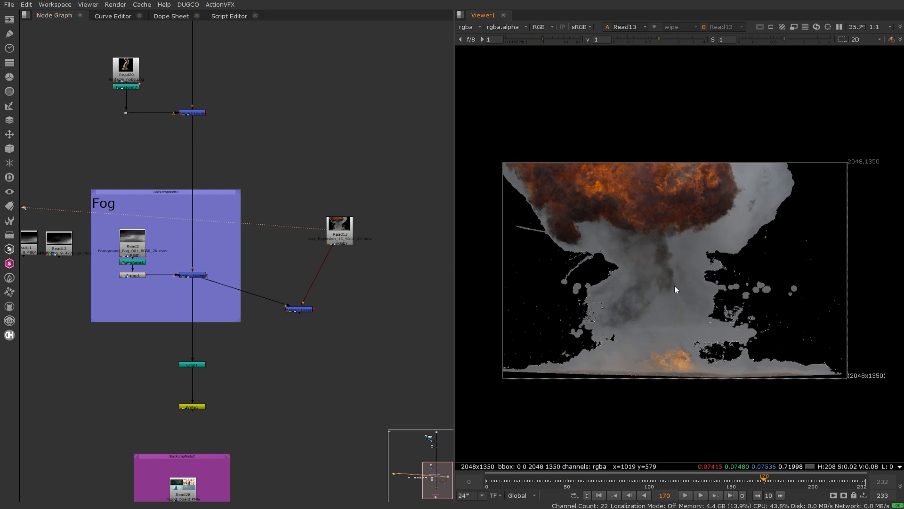
key(a)
key(a)
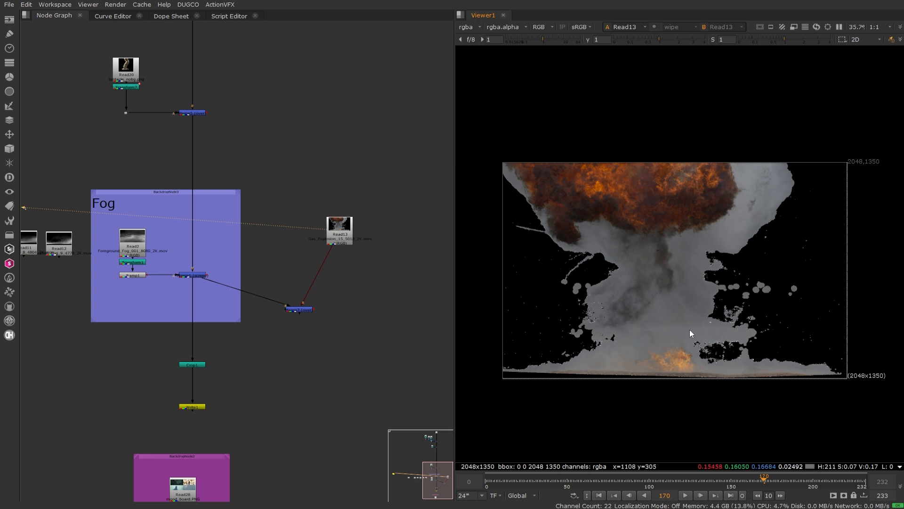
Switch the viewer to the 3D view and back to 2D with the explosion Read node selected.
scroll(360, 257, up, 4)
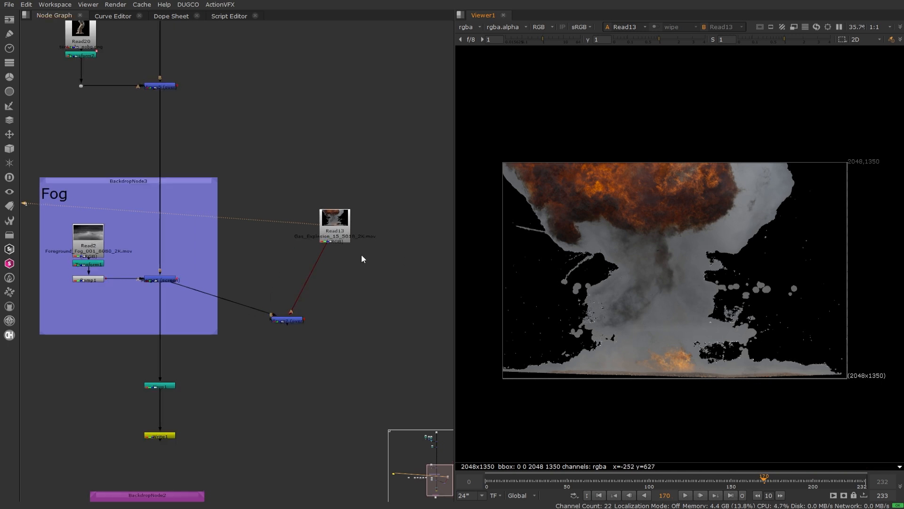
click(329, 225)
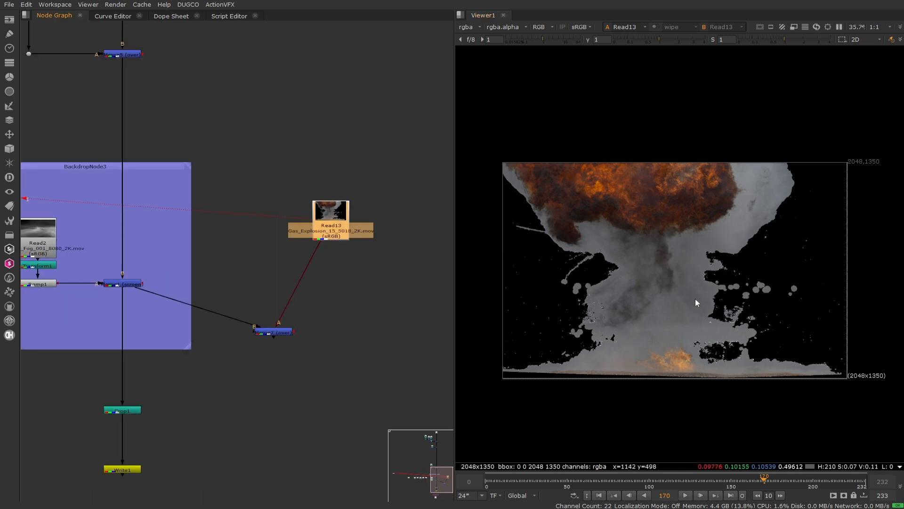
key(Tab)
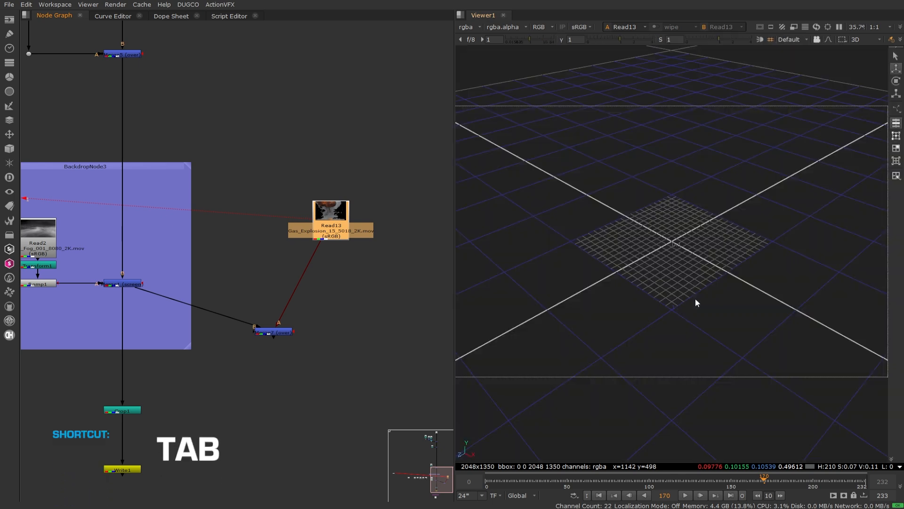
key(Tab)
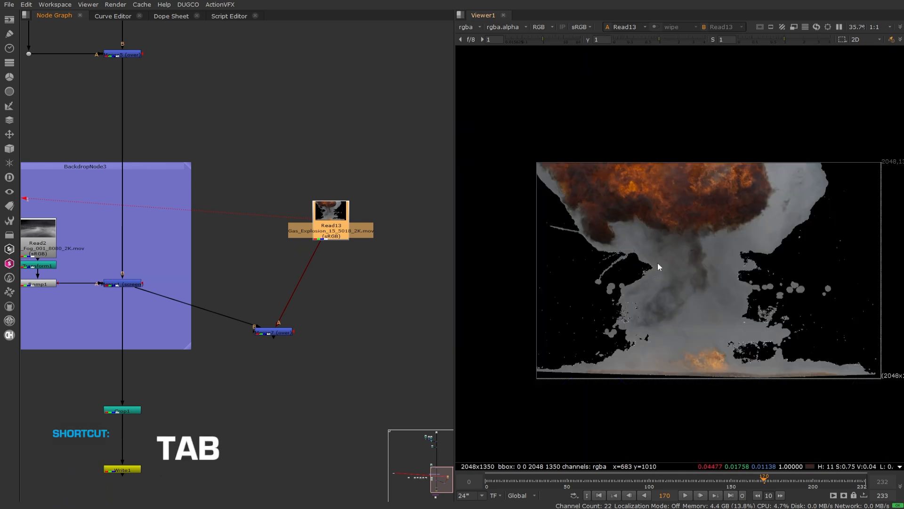
Add a Premult node and insert it between the explosion Read node and its merge.
click(374, 270)
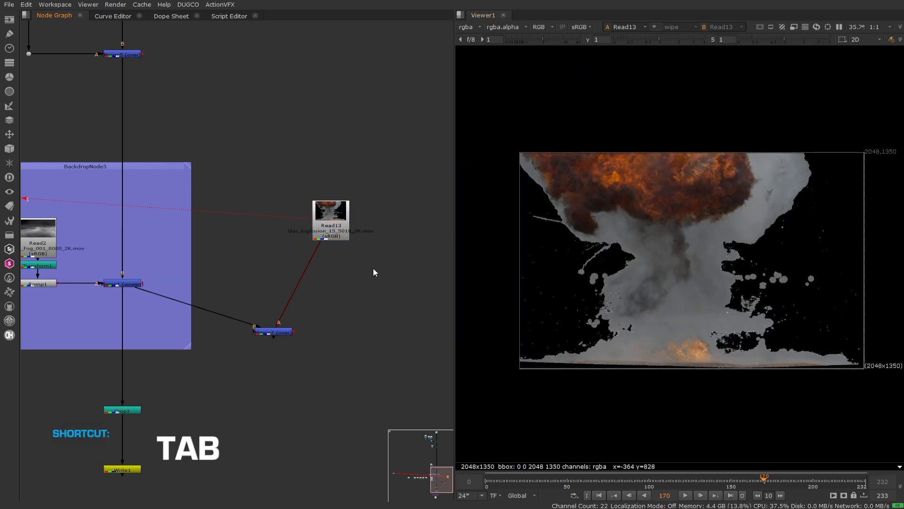
key(Tab)
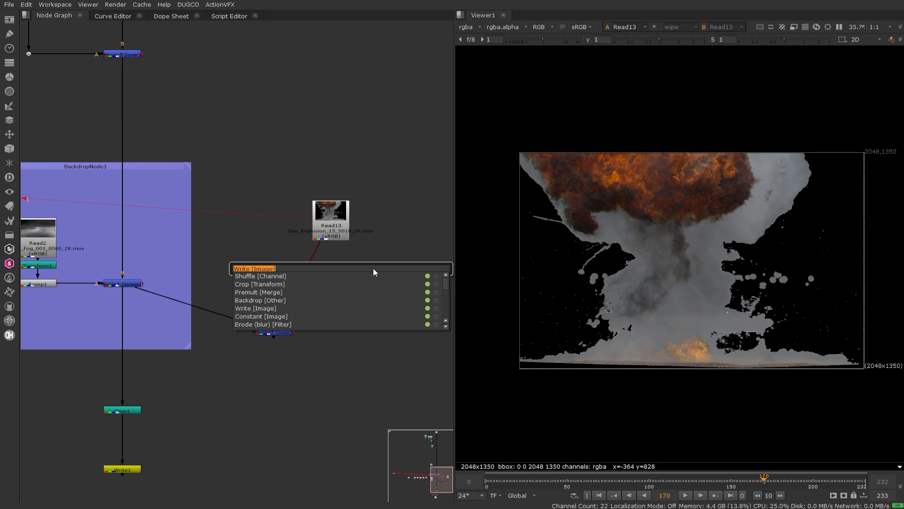
text(pre)
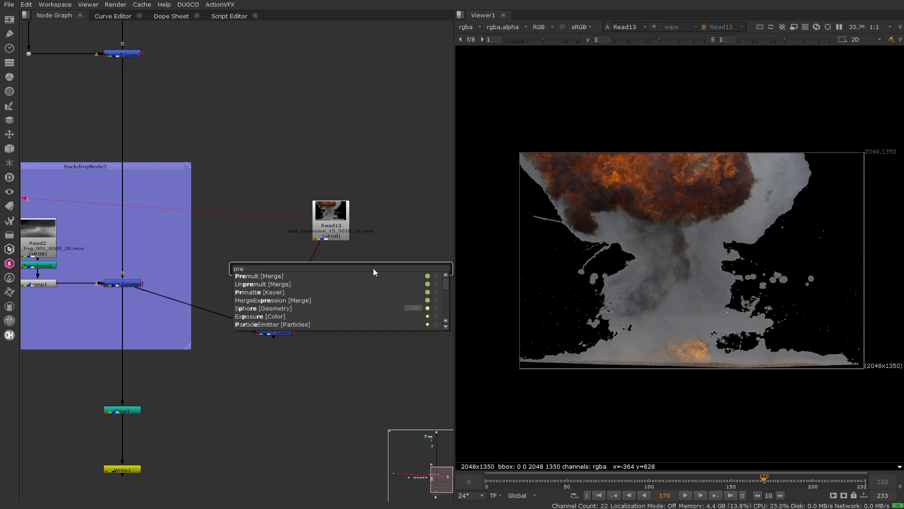
key(Return)
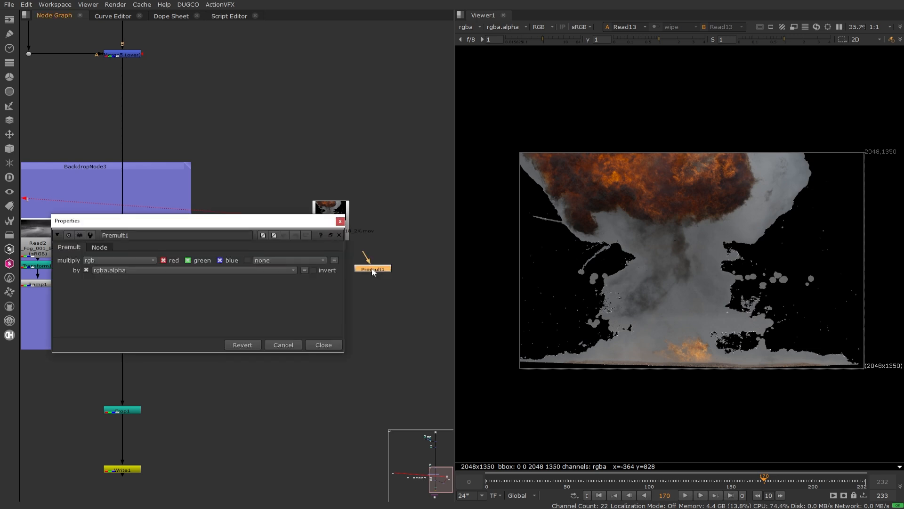
drag(369, 270, 352, 247)
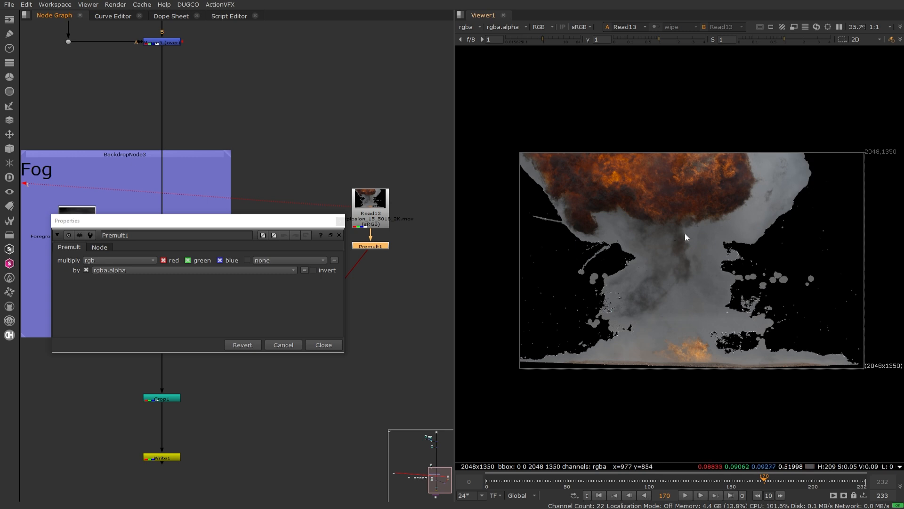
Check the explosion's alpha channel, view the Premult output, and close the Premult properties.
key(a)
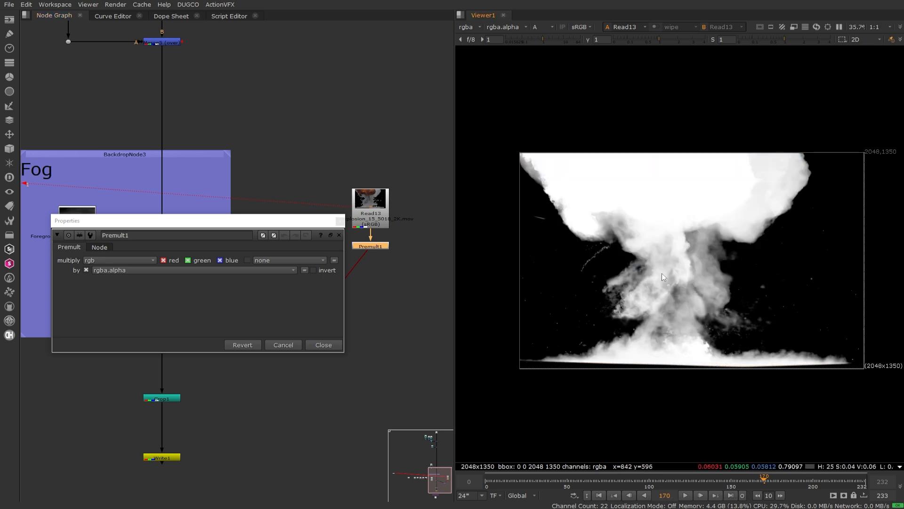
key(a)
key(1)
key(d)
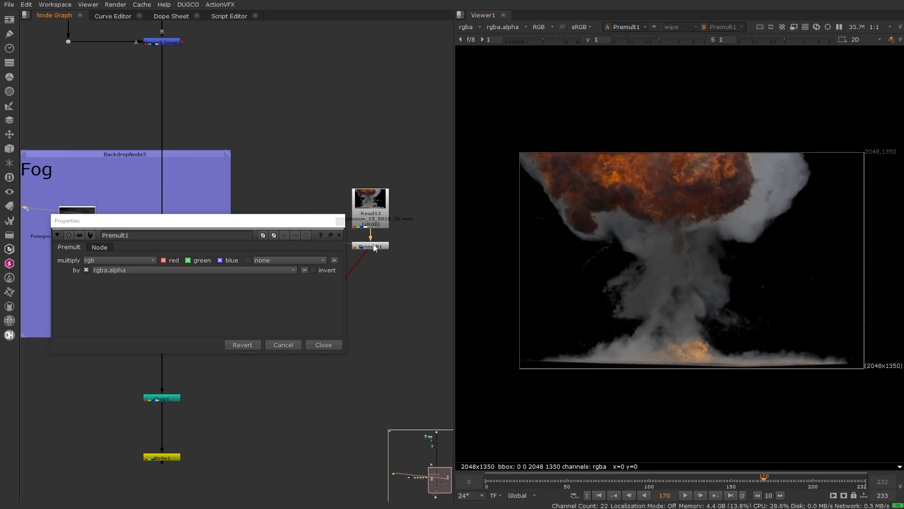
click(324, 344)
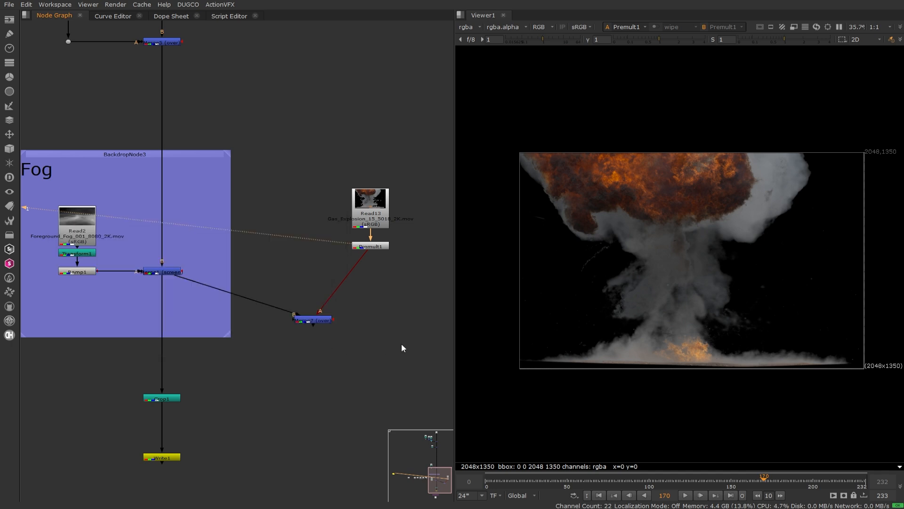
View the premultiplied explosion merge and insert it into the main pipe between the fog merge and the Crop node.
drag(315, 321, 369, 296)
key(1)
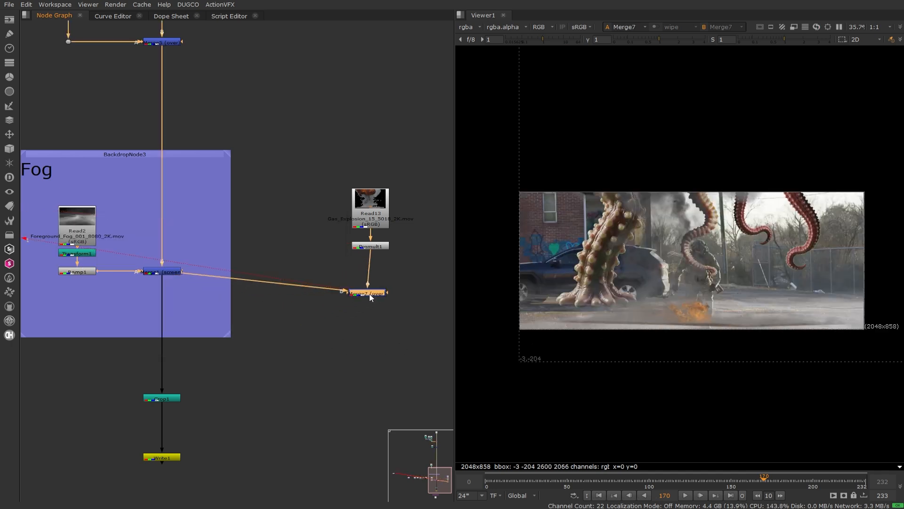
double_click(369, 292)
click(447, 340)
drag(190, 277, 226, 297)
drag(379, 298, 168, 333)
Move the Crop node, Write node and purple backdrop further down, and shorten the Fog backdrop to end above the explosion merge.
scroll(343, 352, down, 4)
drag(333, 302, 121, 458)
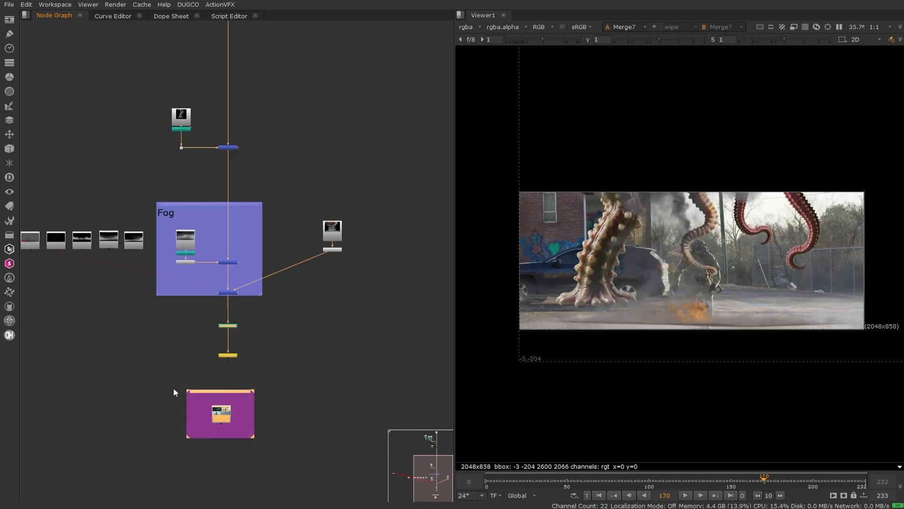
drag(233, 331, 230, 425)
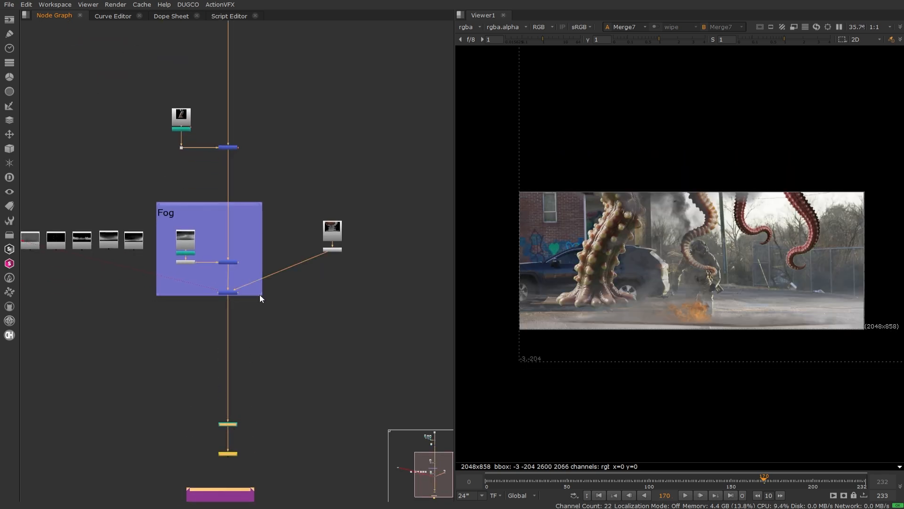
drag(259, 295, 261, 284)
Lower the explosion merge and its Read and Premult nodes below the Fog backdrop, connecting them through a right-angled dot.
drag(394, 190, 301, 298)
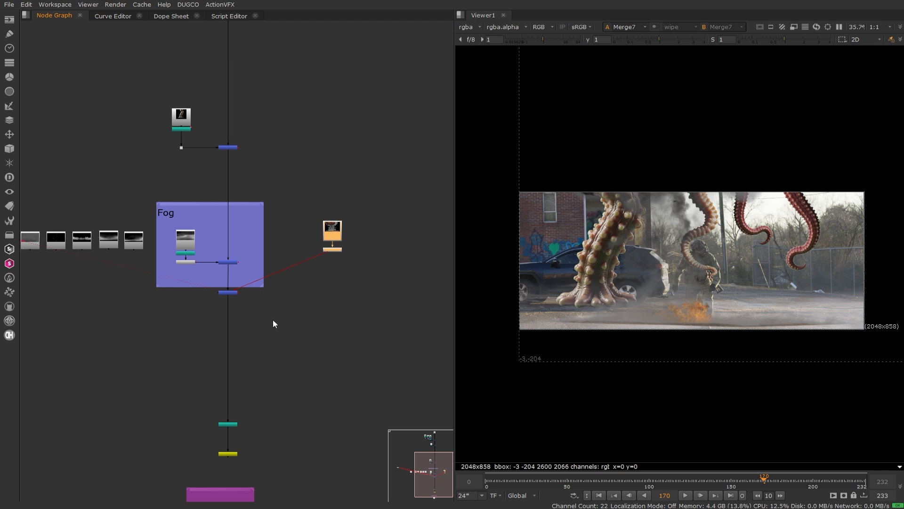
scroll(320, 268, down, 3)
drag(349, 240, 359, 270)
click(333, 282)
scroll(325, 269, up, 3)
click(393, 258)
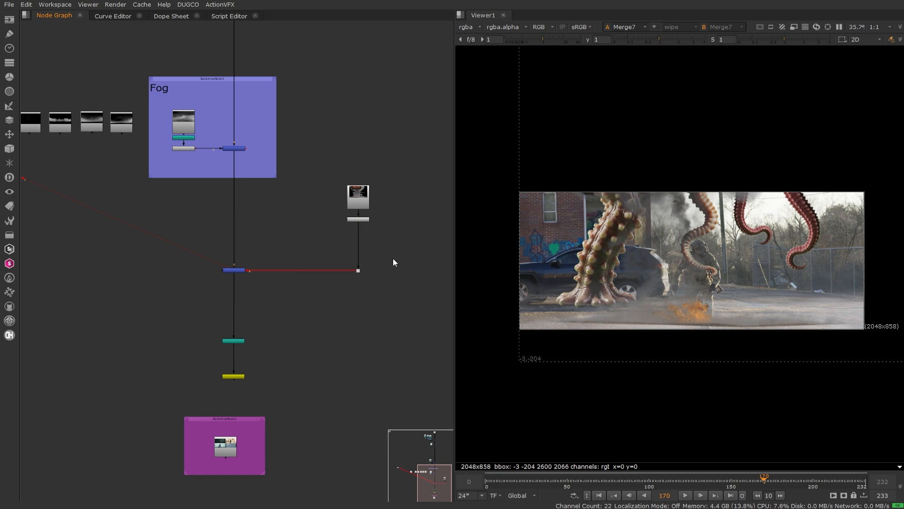
scroll(384, 245, down, 3)
drag(394, 199, 360, 268)
Look over the node tree from the background plate and tentacle and muzzle flash groups down to the explosion merge.
middle_drag(335, 199, 331, 381)
scroll(331, 372, down, 3)
mouse_move(330, 347)
middle_down()
mouse_move(345, 221)
mouse_move(319, 343)
middle_up()
scroll(315, 210, up, 4)
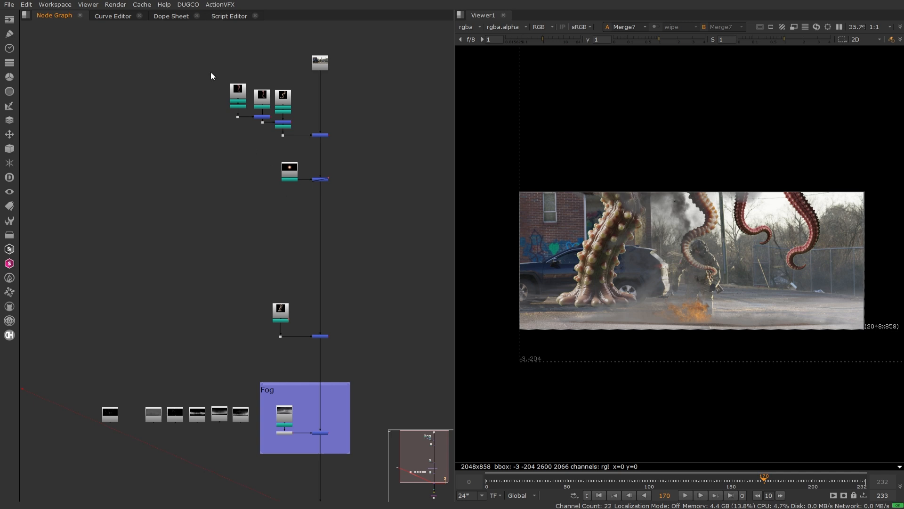
drag(190, 60, 303, 156)
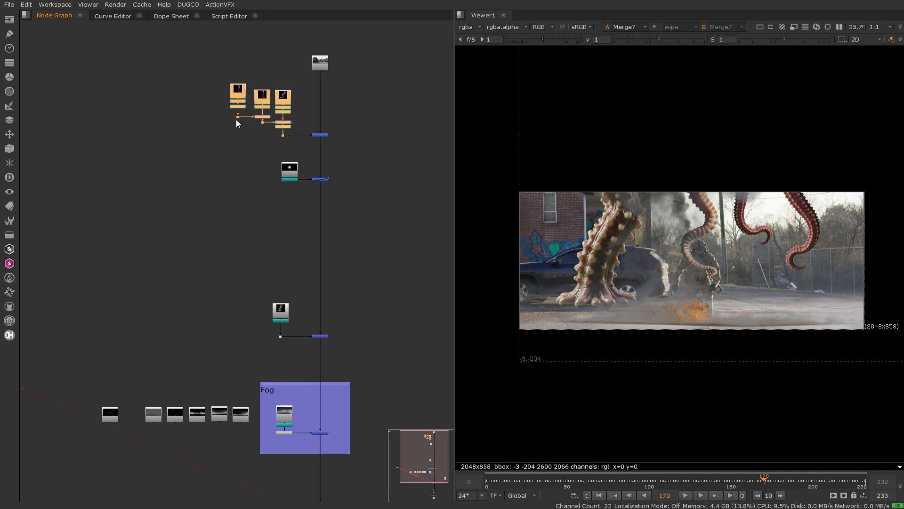
scroll(289, 177, up, 2)
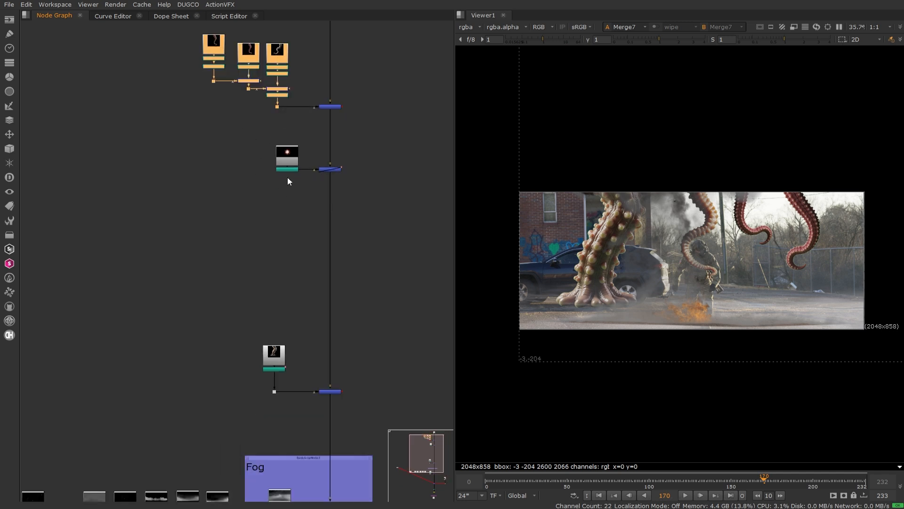
drag(238, 114, 339, 199)
scroll(314, 216, down, 3)
middle_drag(323, 306, 310, 164)
scroll(306, 207, up, 3)
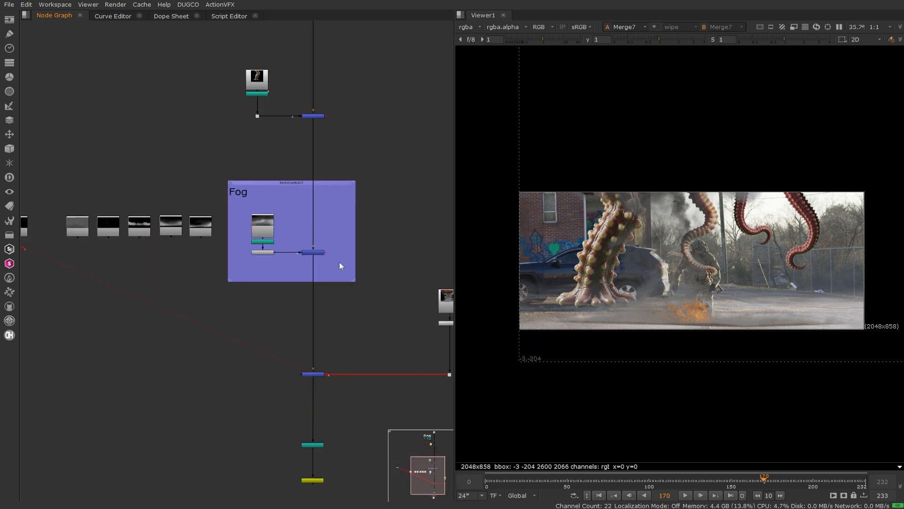
Move the explosion's Read, Premult and dot nodes across the main pipe to its left side, directly below the Fog backdrop.
middle_drag(424, 292, 345, 219)
drag(392, 208, 358, 306)
drag(364, 229, 179, 226)
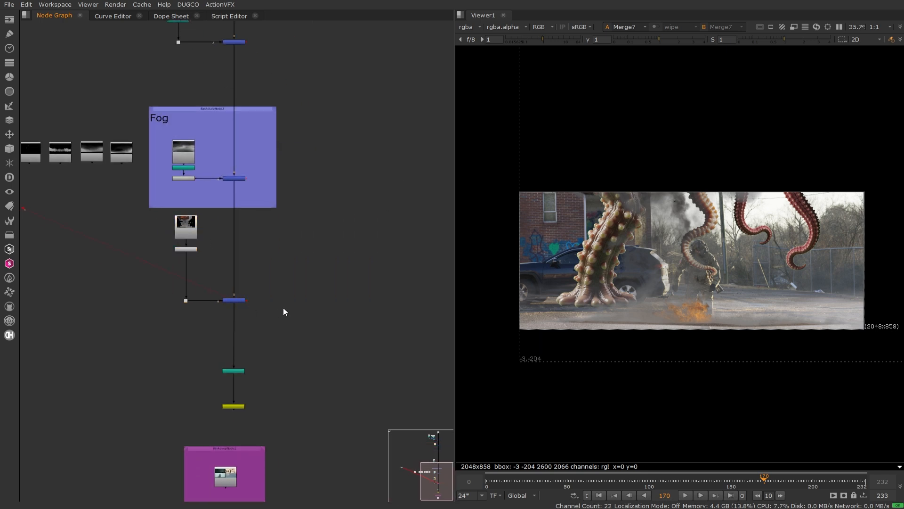
Shift the explosion nodes, their merge, the Crop and Write nodes and the purple backdrop further down, away from the Fog backdrop.
scroll(353, 221, down, 3)
drag(377, 195, 207, 422)
drag(272, 222, 272, 292)
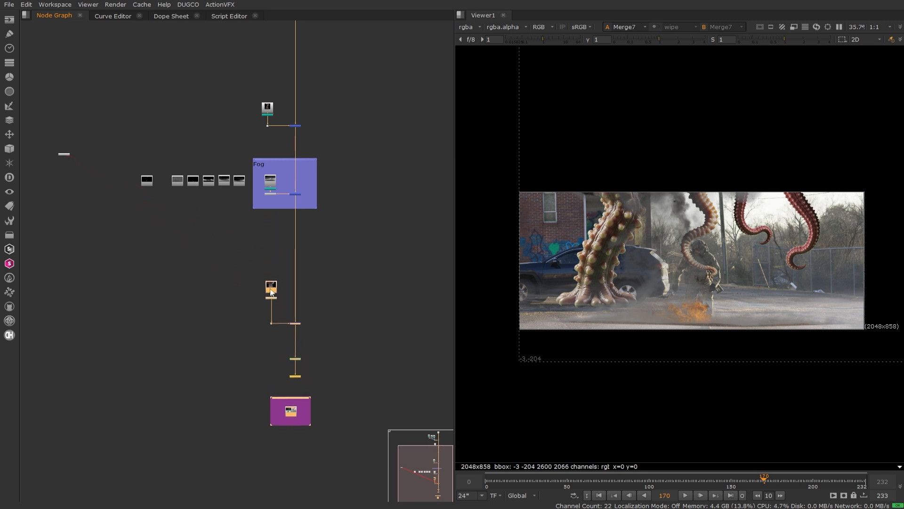
click(238, 347)
Lower the Crop node, Write node and purple backdrop to leave more space below the explosion merge.
scroll(238, 347, up, 2)
middle_drag(288, 362, 309, 270)
drag(391, 235, 255, 409)
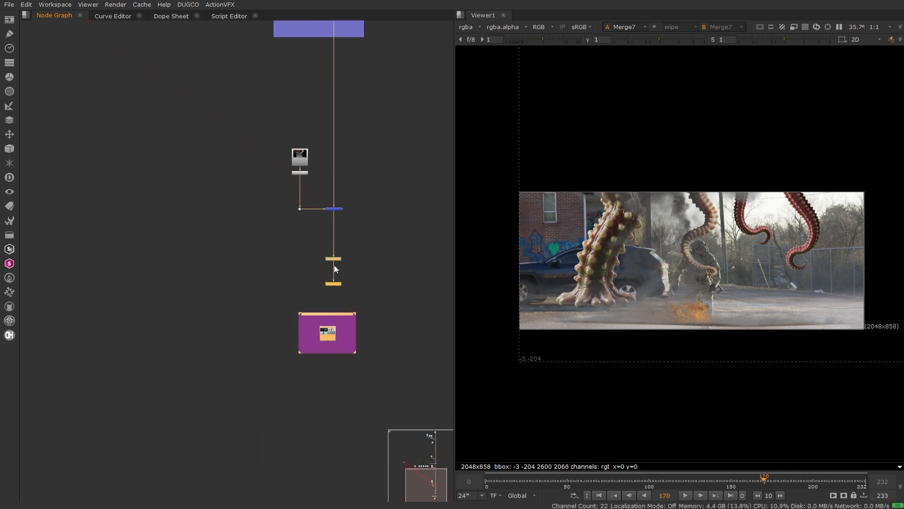
drag(334, 268, 335, 292)
click(373, 260)
Insert a Transform node below the explosion's Premult node, above the dot, and close its properties.
middle_drag(354, 177, 322, 318)
scroll(321, 320, down, 2)
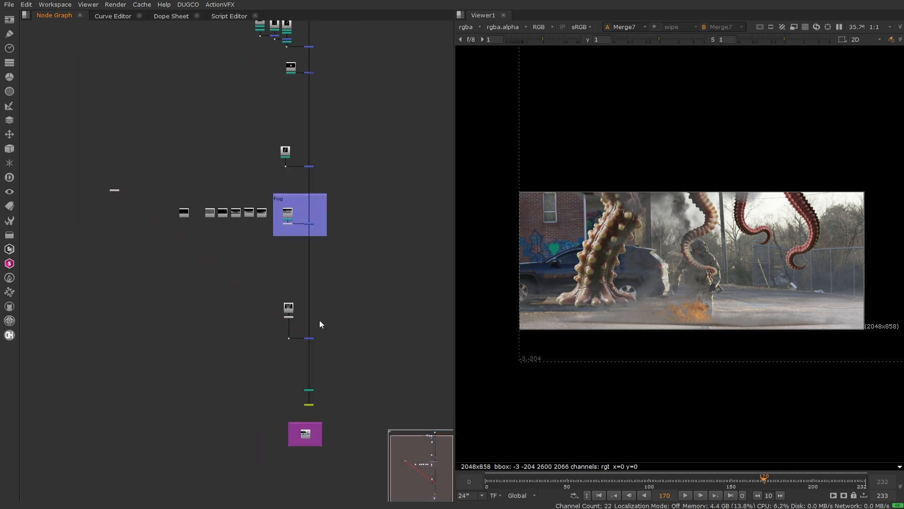
scroll(320, 324, down, 4)
scroll(318, 324, up, 8)
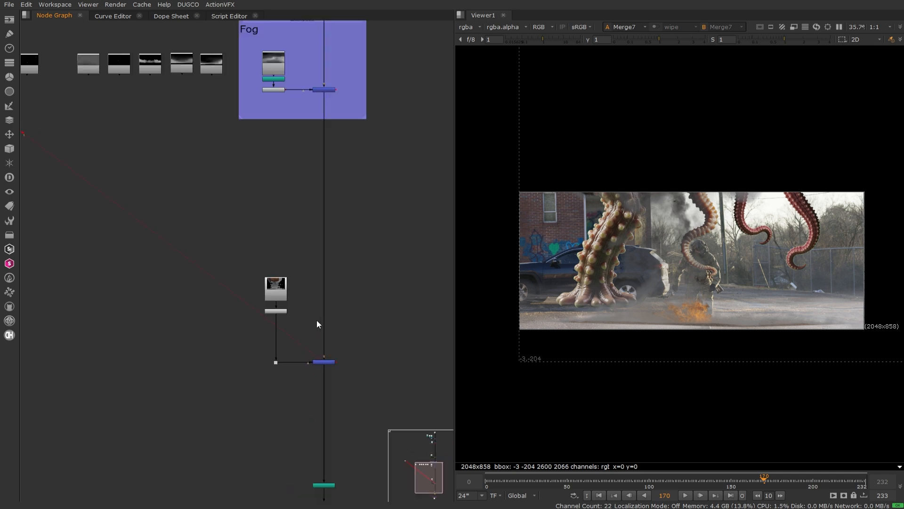
scroll(317, 324, up, 2)
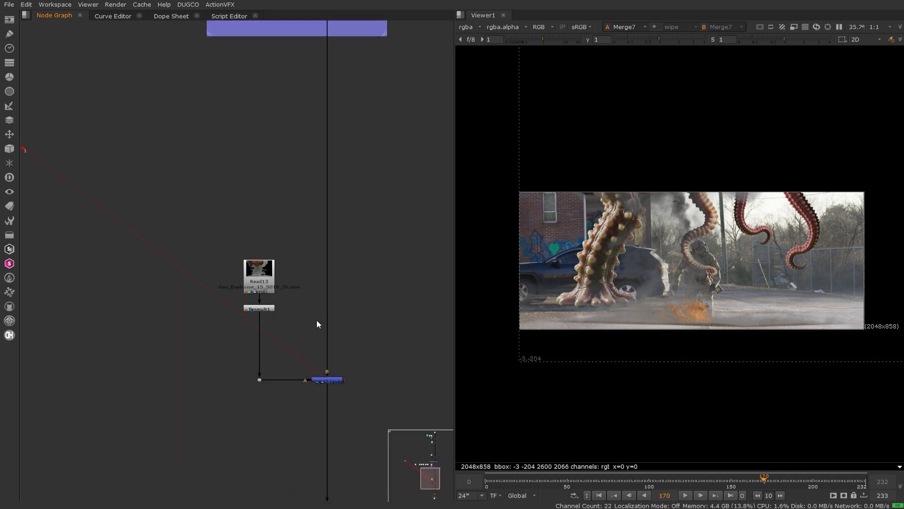
key(t)
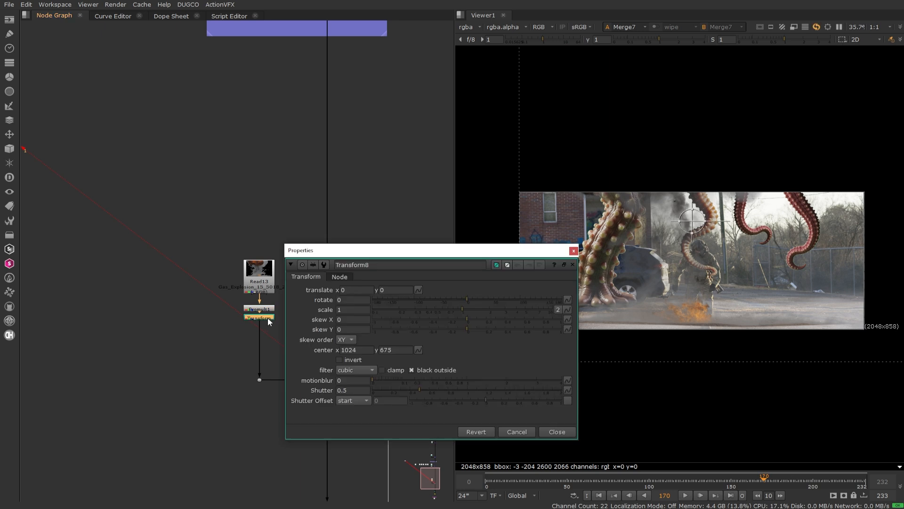
click(561, 429)
Try the plus and screen operations on the explosion merge at frame 164, return it to over and close its properties.
click(754, 481)
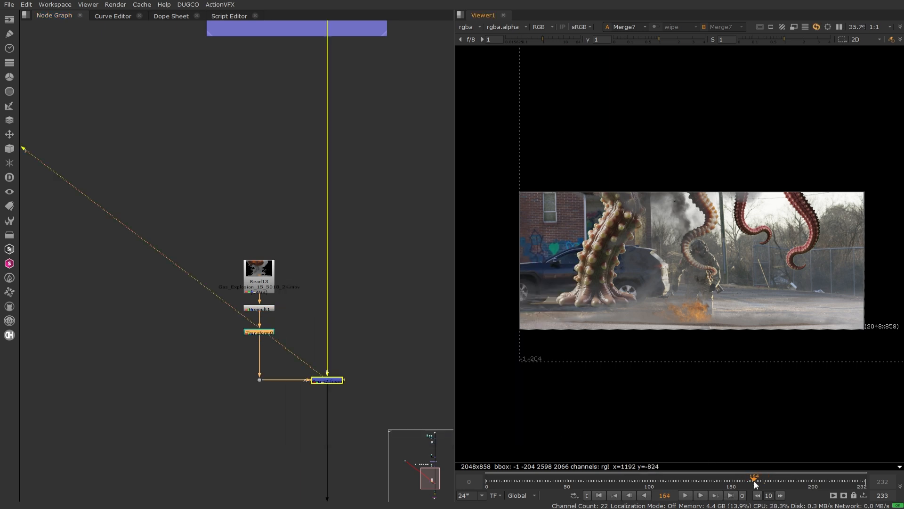
double_click(328, 381)
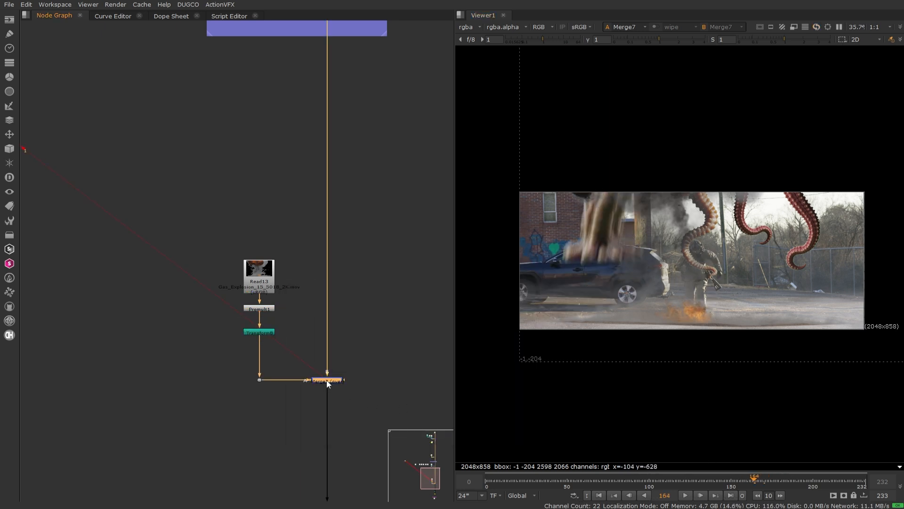
click(237, 220)
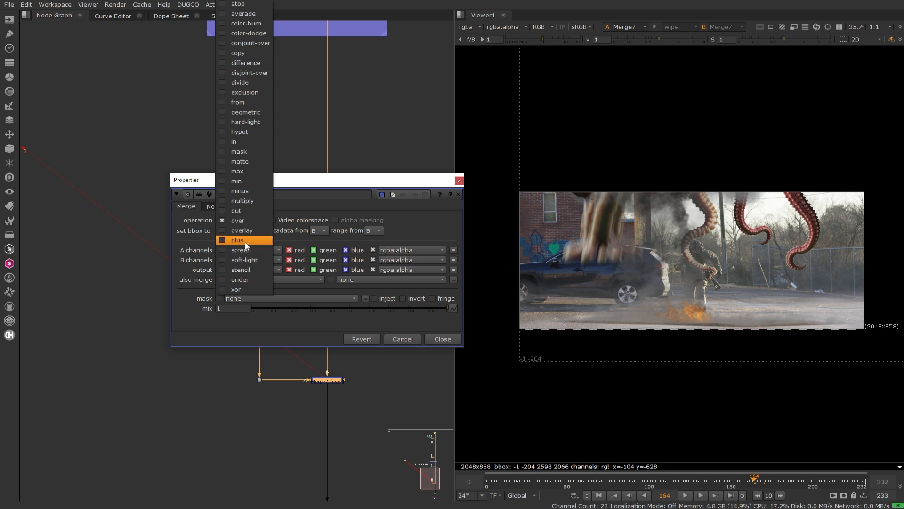
click(245, 242)
click(238, 220)
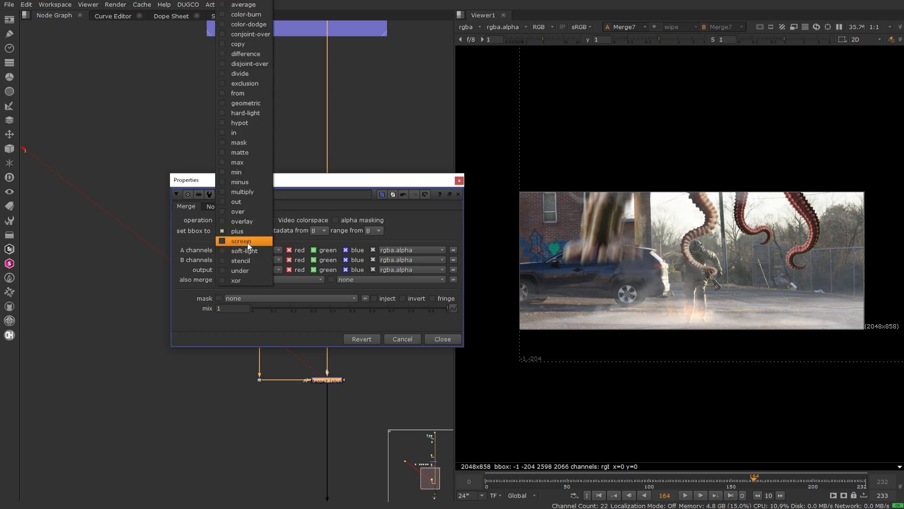
click(248, 242)
click(242, 218)
click(242, 213)
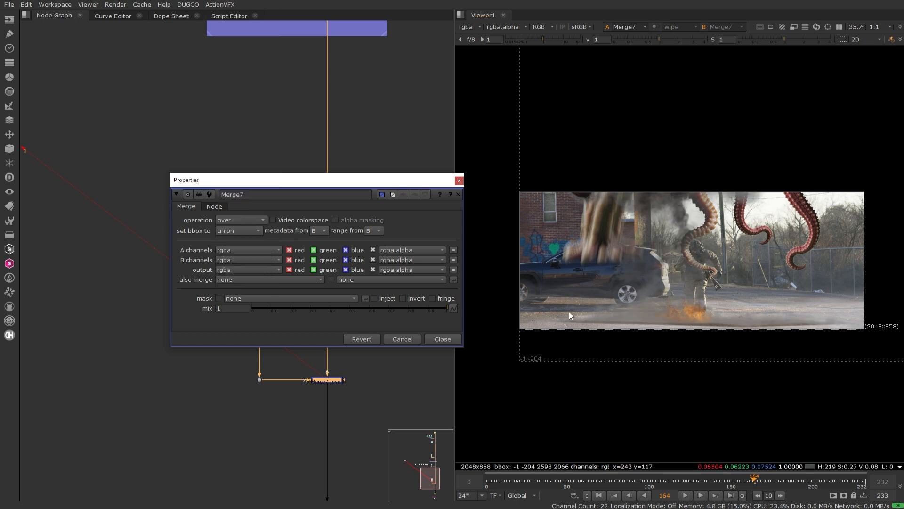
click(445, 339)
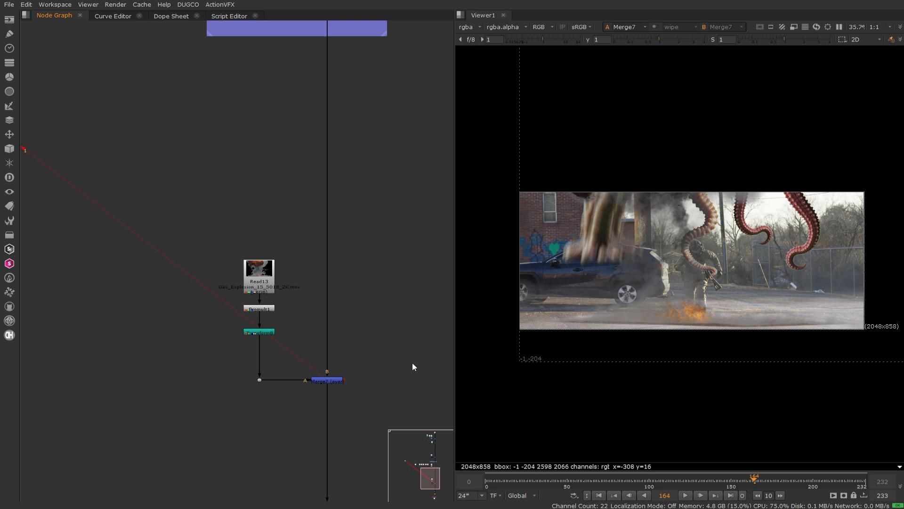
Reposition the explosion with its Transform node to translate x -544, y 118, placing it in front of the car.
double_click(268, 333)
drag(692, 215, 604, 203)
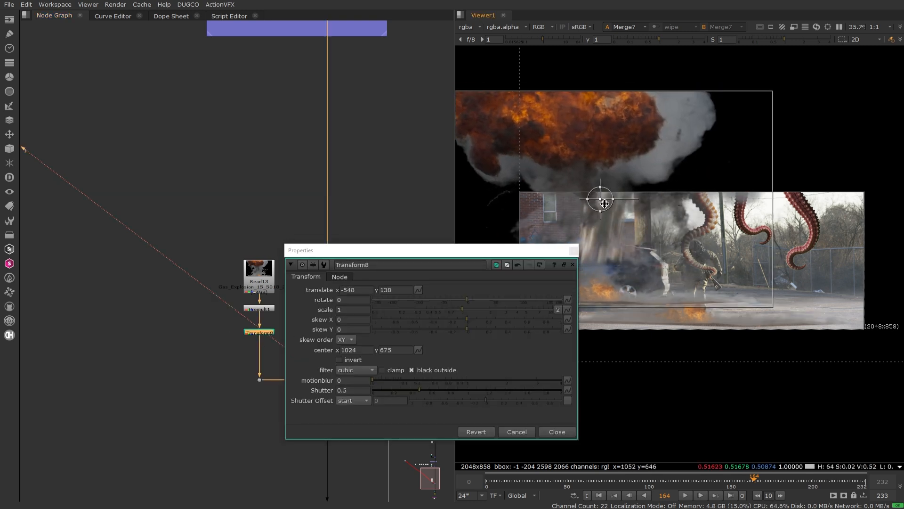
drag(515, 251, 332, 219)
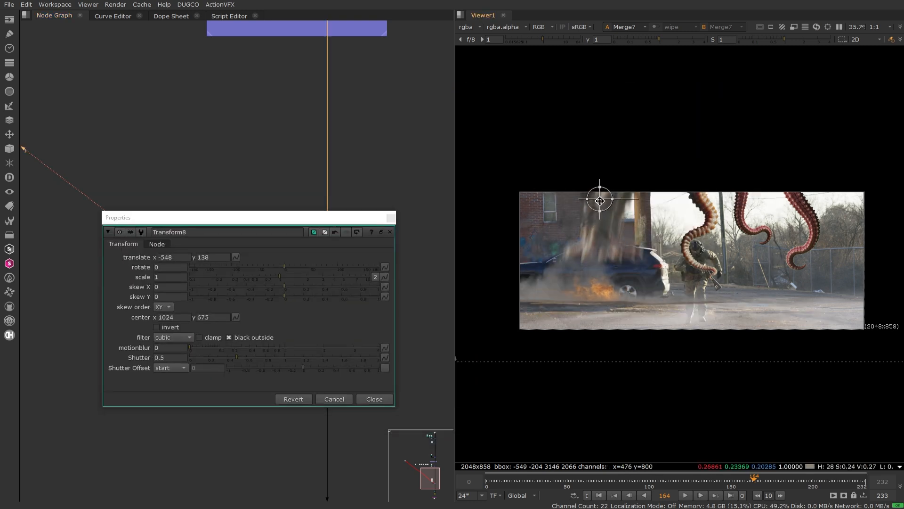
drag(600, 200, 600, 202)
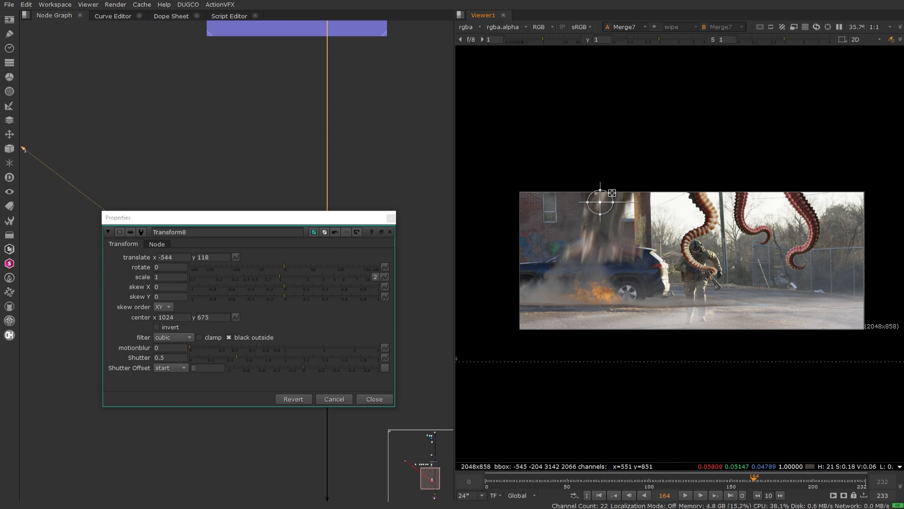
Step through frames 148 to 172 to find where the tentacle hits the ground, stop at frame 166 and close the Transform properties.
click(739, 478)
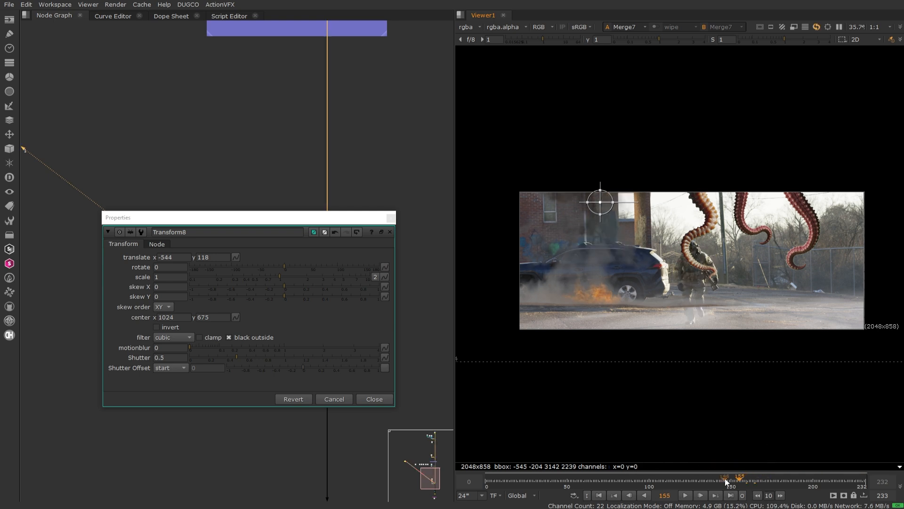
click(726, 480)
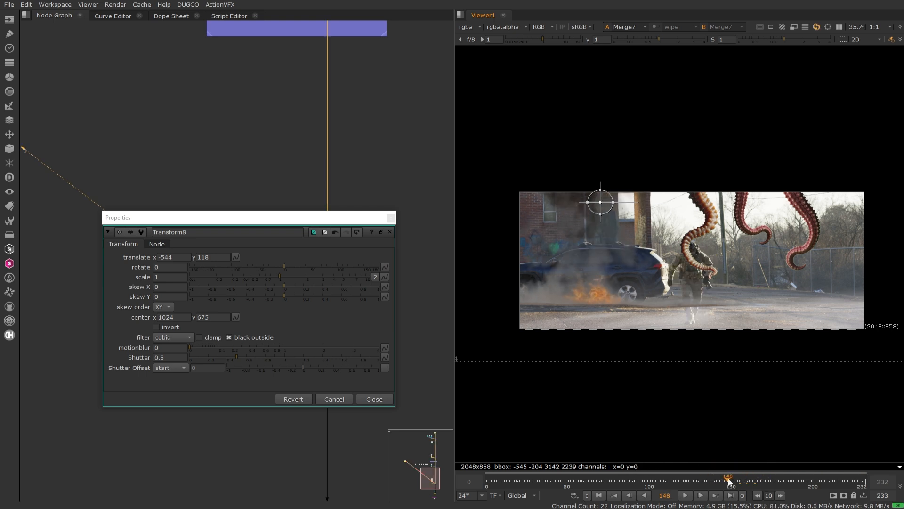
drag(728, 479, 753, 479)
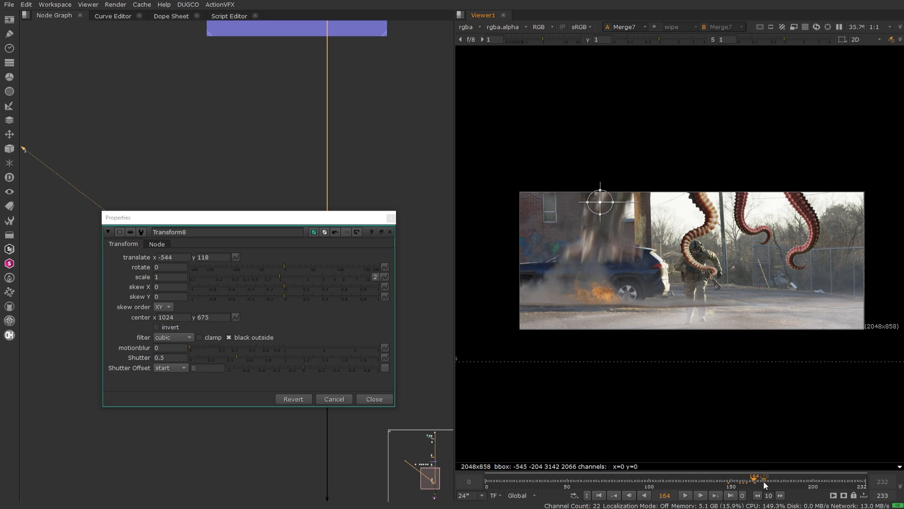
click(764, 480)
click(761, 479)
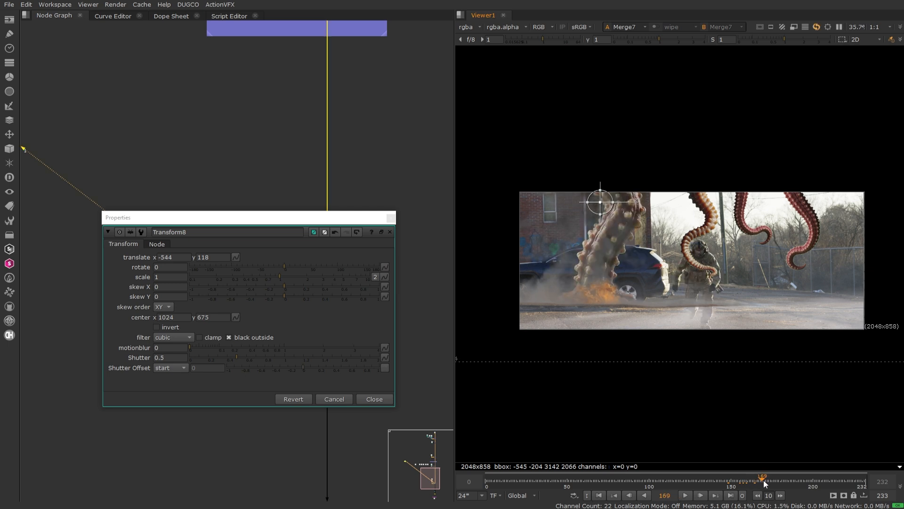
key(Left)
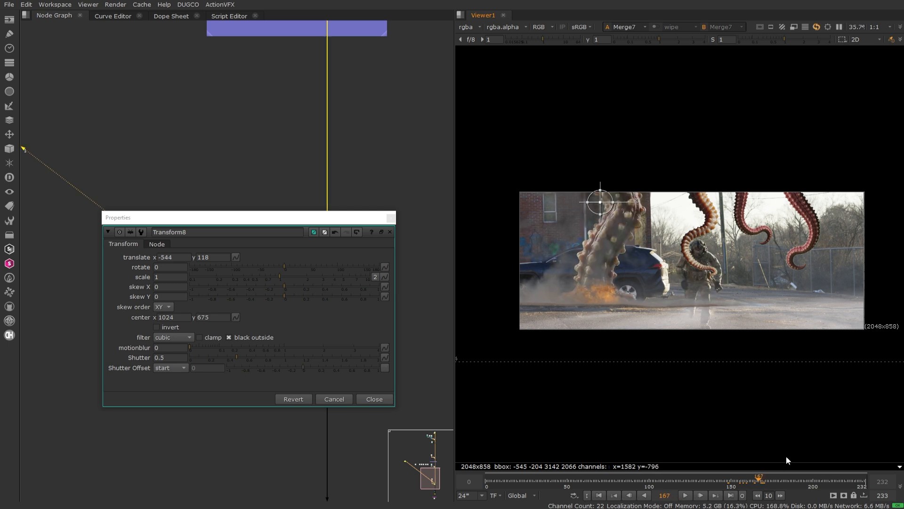
key(Right)
key(Right)
key(Right)
key(Right)
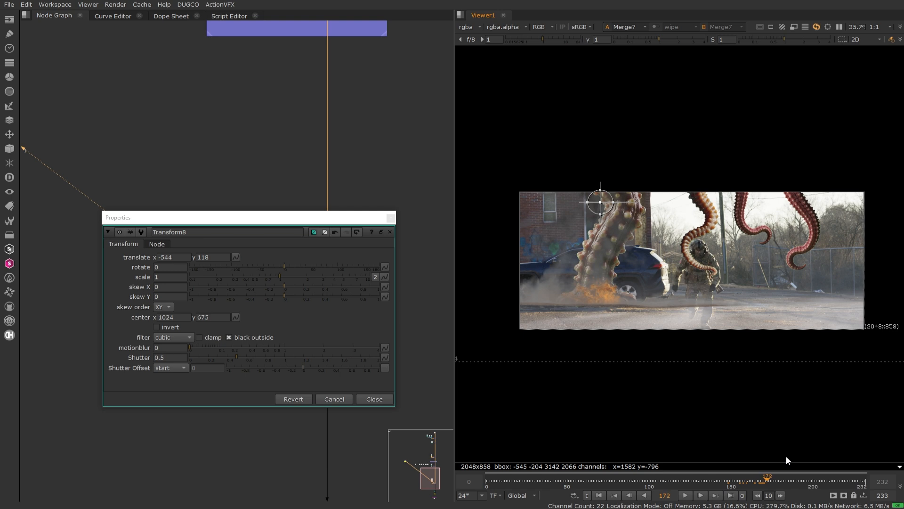
key(Left)
key(Left)
key(Left)
key(Left)
key(Left)
key(Left)
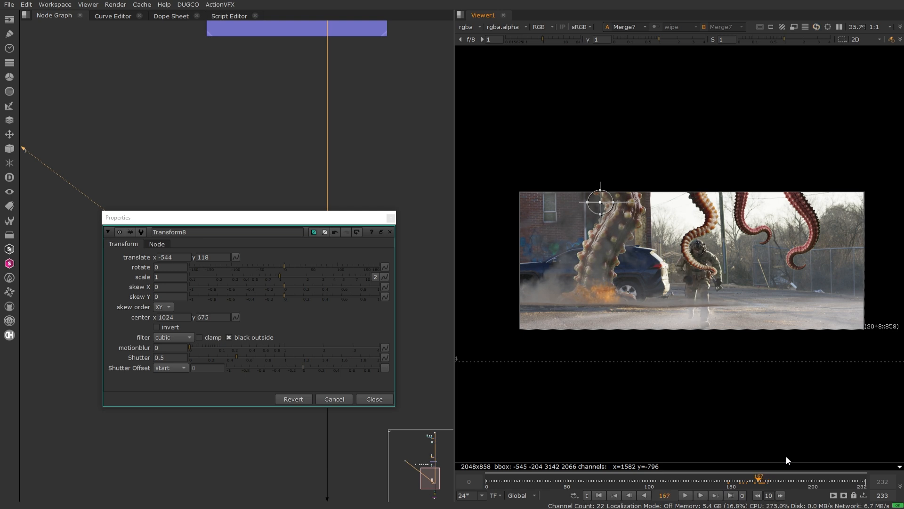
key(Left)
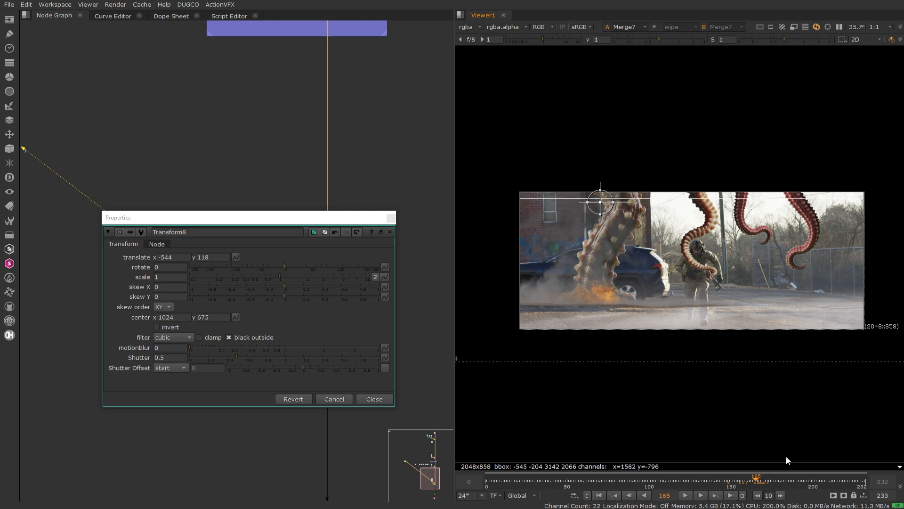
key(Right)
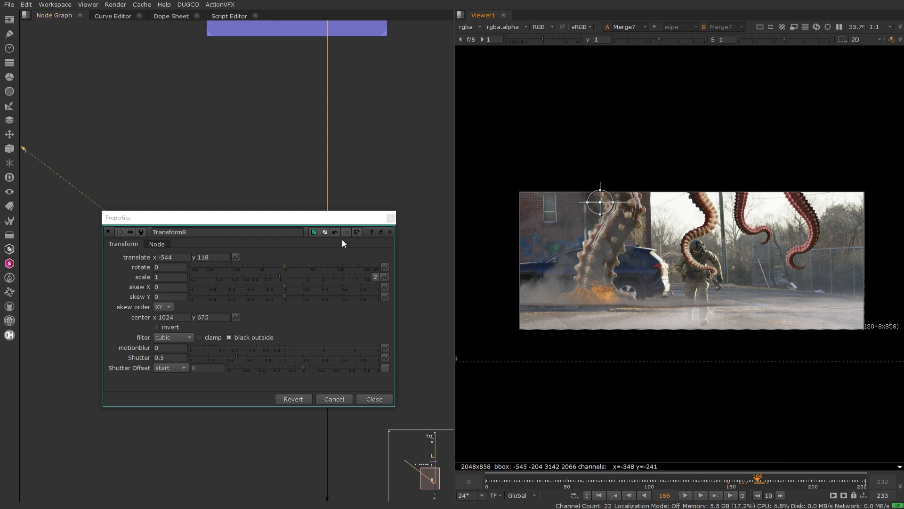
click(391, 218)
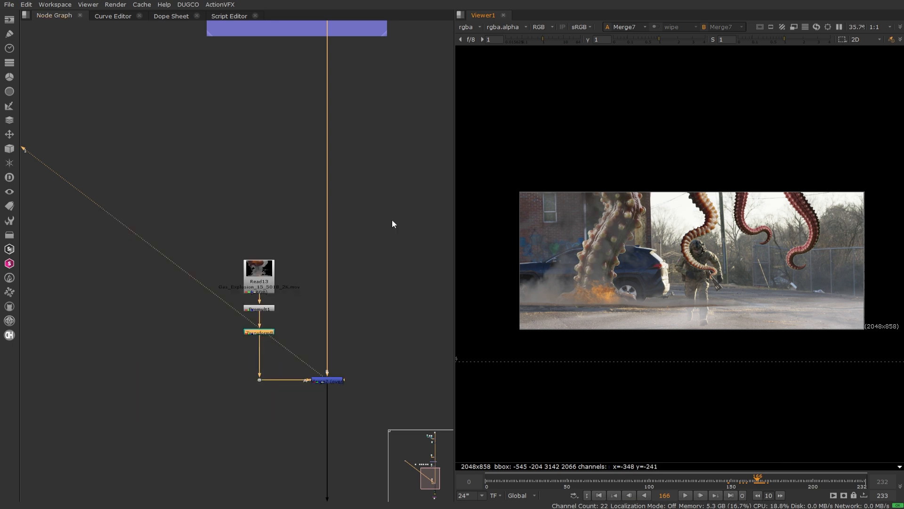
Open the gas explosion Read node's properties and show its clip in the Dope Sheet, with the properties window clear of it.
double_click(262, 280)
drag(220, 132, 188, 89)
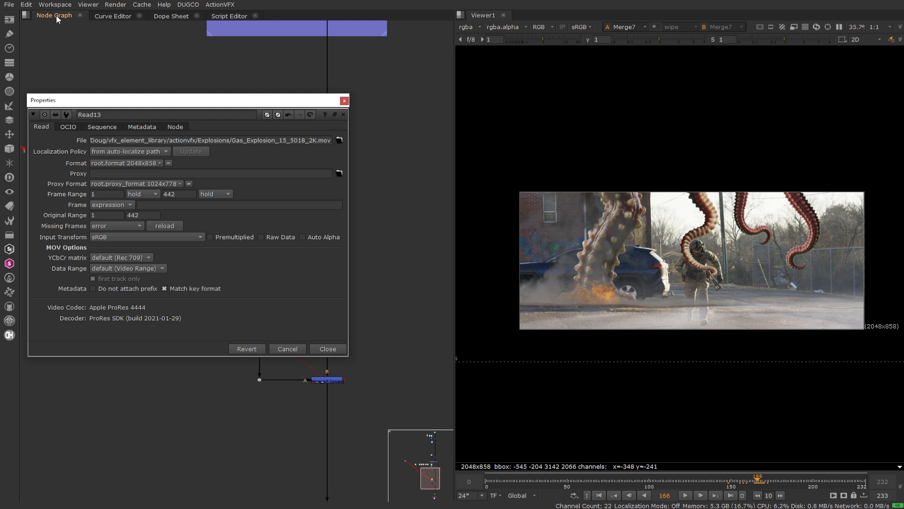
click(168, 15)
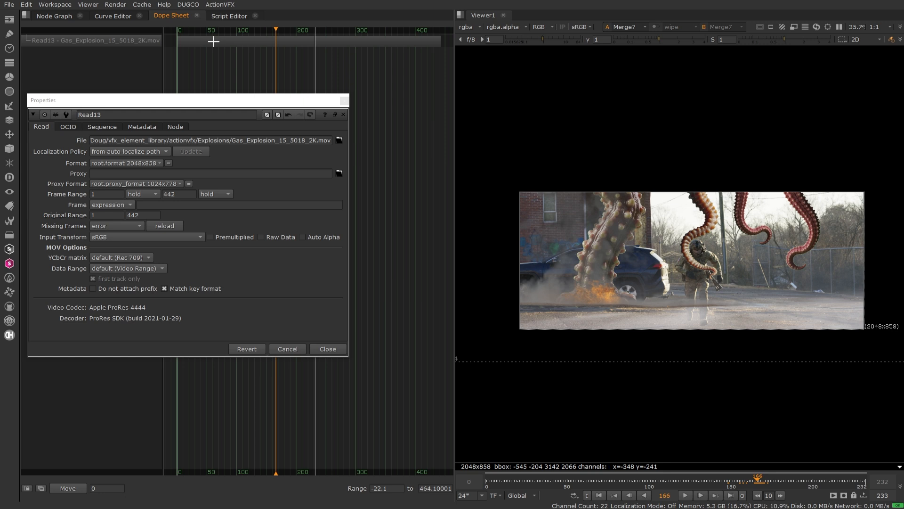
mouse_move(212, 100)
mouse_down()
mouse_move(219, 94)
mouse_move(215, 102)
mouse_up()
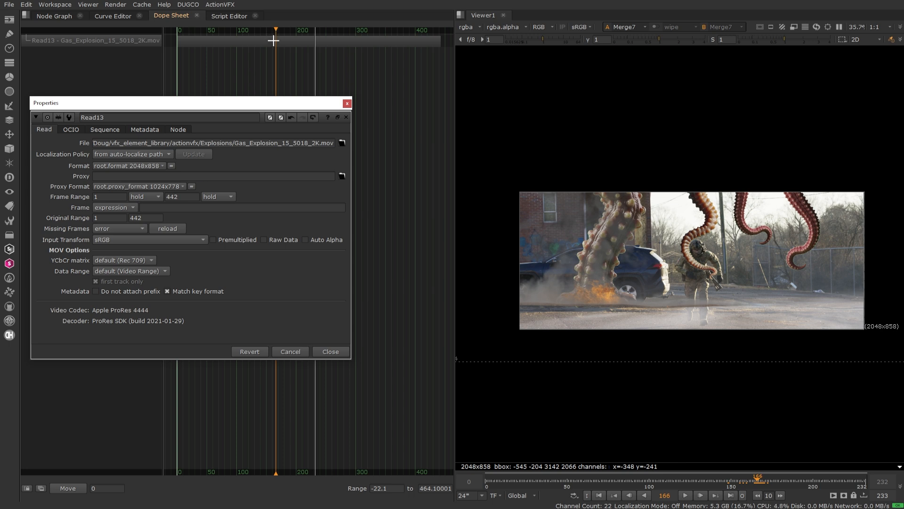
drag(278, 105, 278, 166)
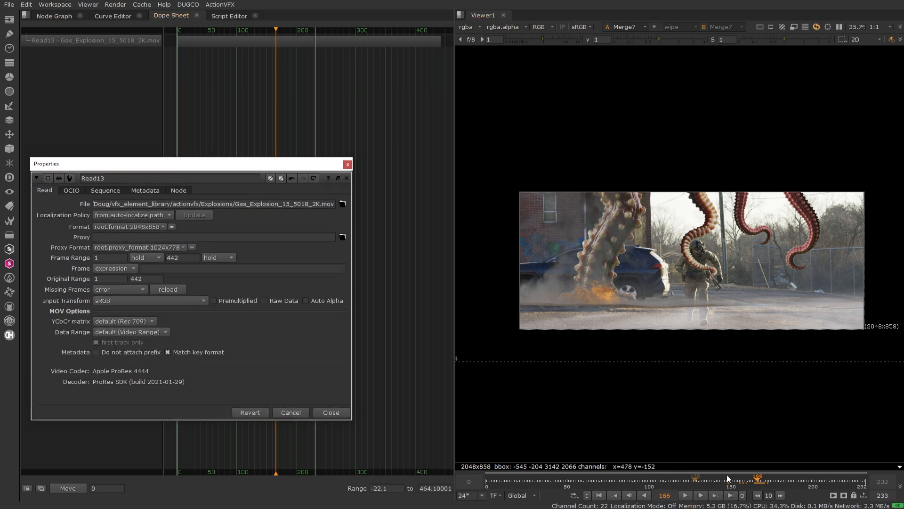
Shift the gas explosion clip in the Dope Sheet by 159 frames so it starts at frame 160.
scroll(266, 54, up, 3)
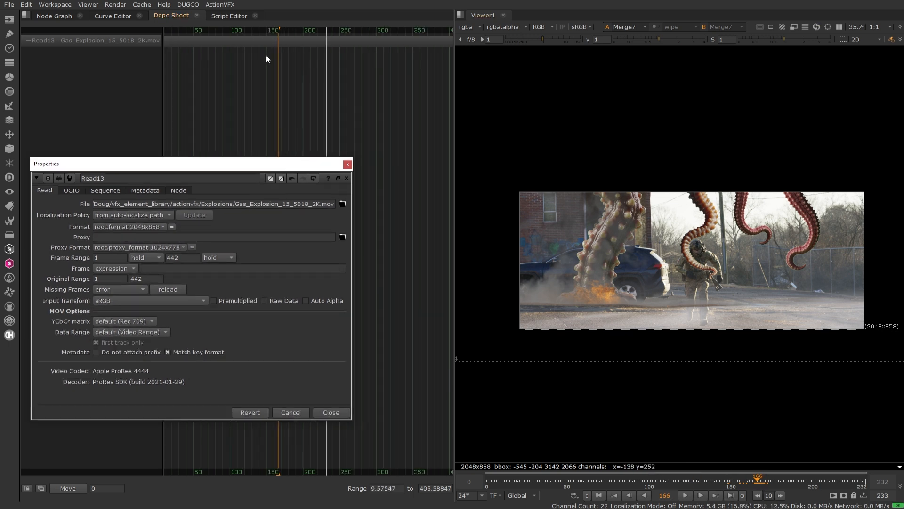
middle_drag(284, 89, 323, 93)
scroll(345, 84, down, 4)
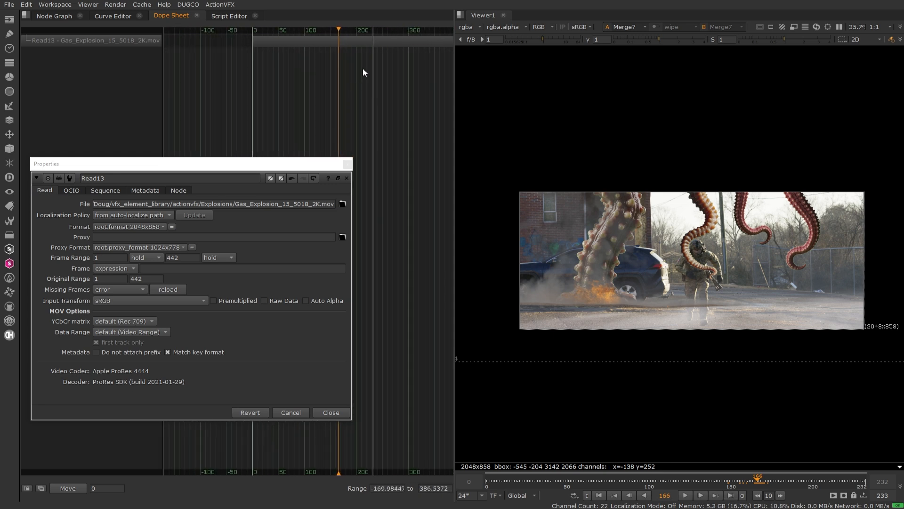
middle_drag(363, 75, 293, 80)
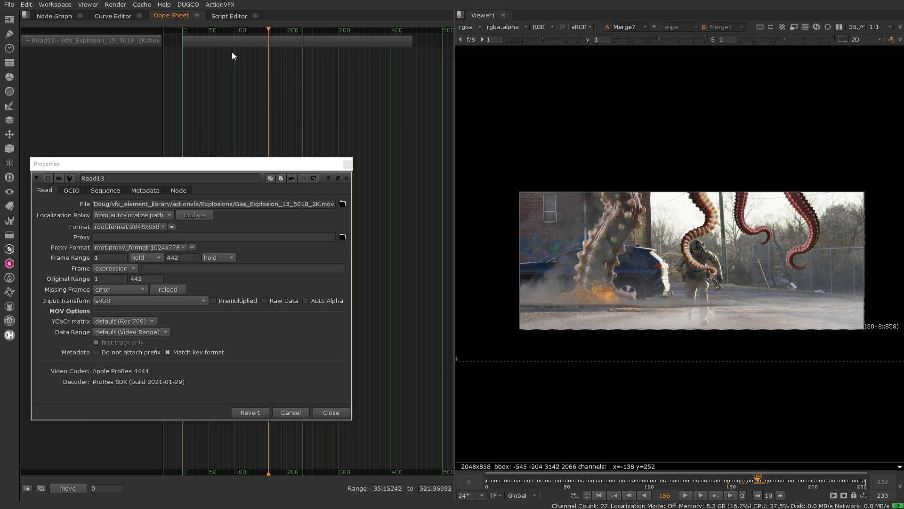
click(207, 42)
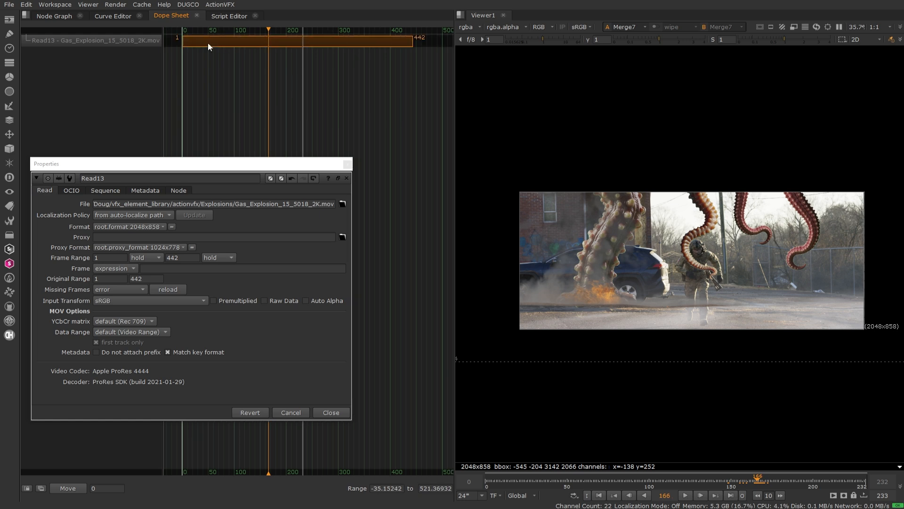
drag(201, 42, 283, 42)
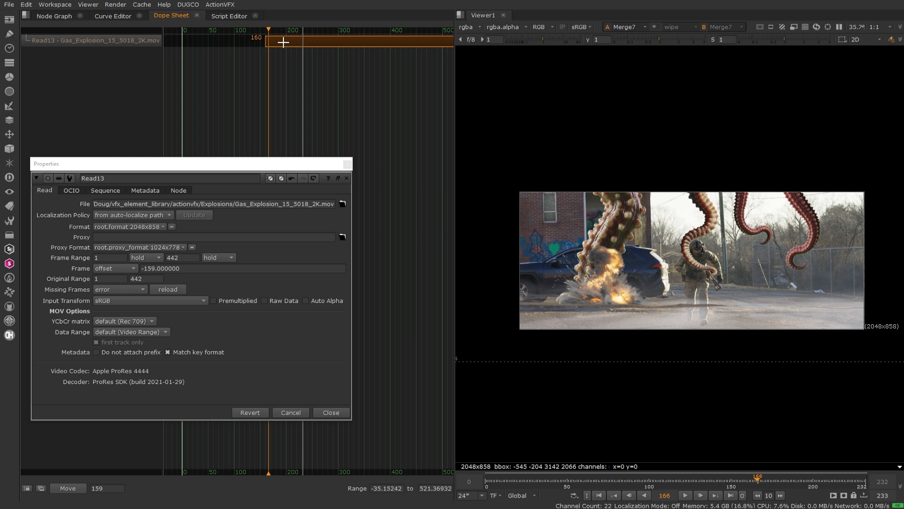
Trim the start of the gas explosion clip in the Dope Sheet to frame 166, where the tentacle hits the ground.
key(Left)
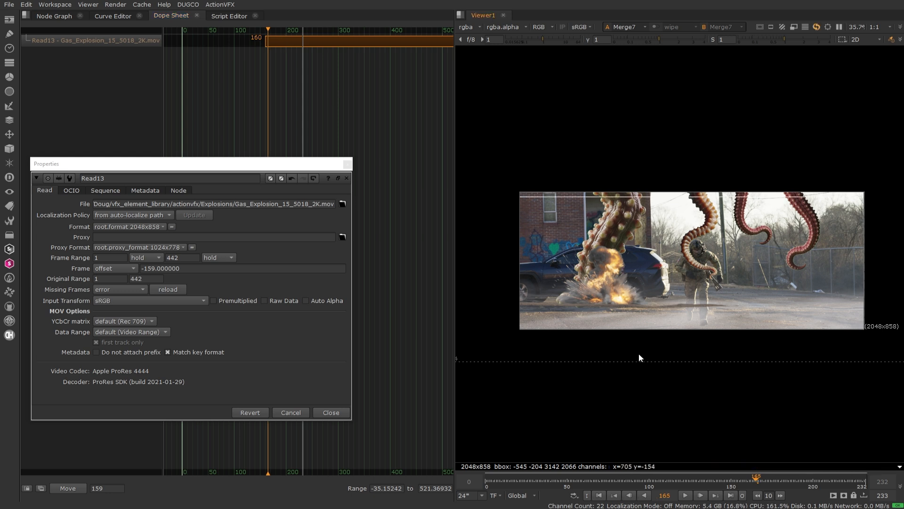
key(Right)
key(Right)
key(Right)
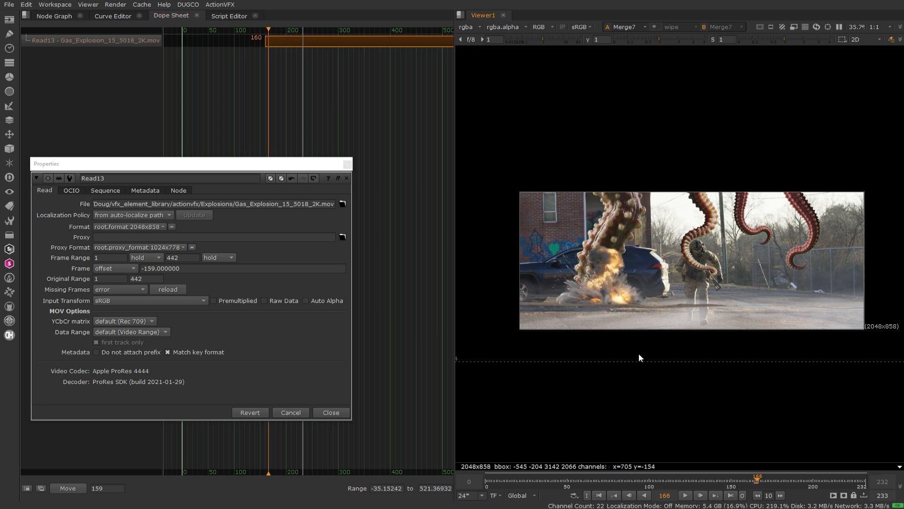
key(Left)
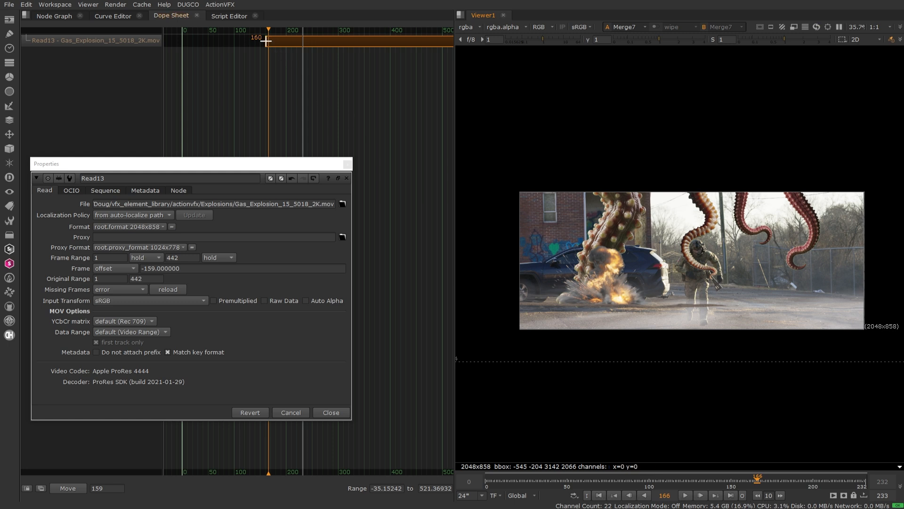
scroll(268, 42, up, 5)
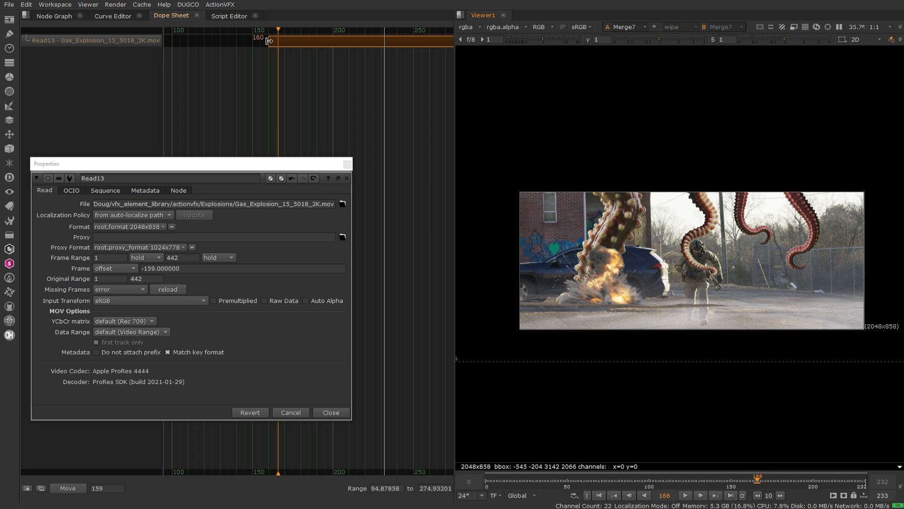
drag(268, 41, 278, 42)
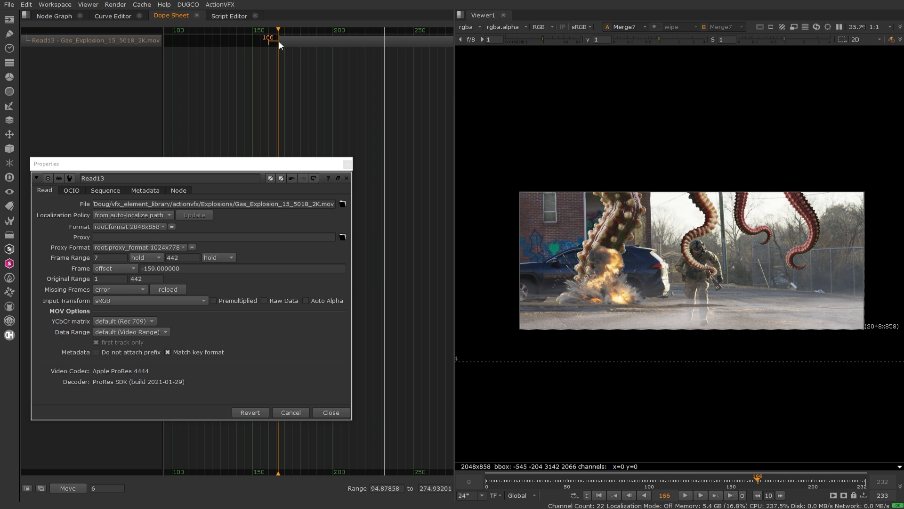
key(Left)
key(Right)
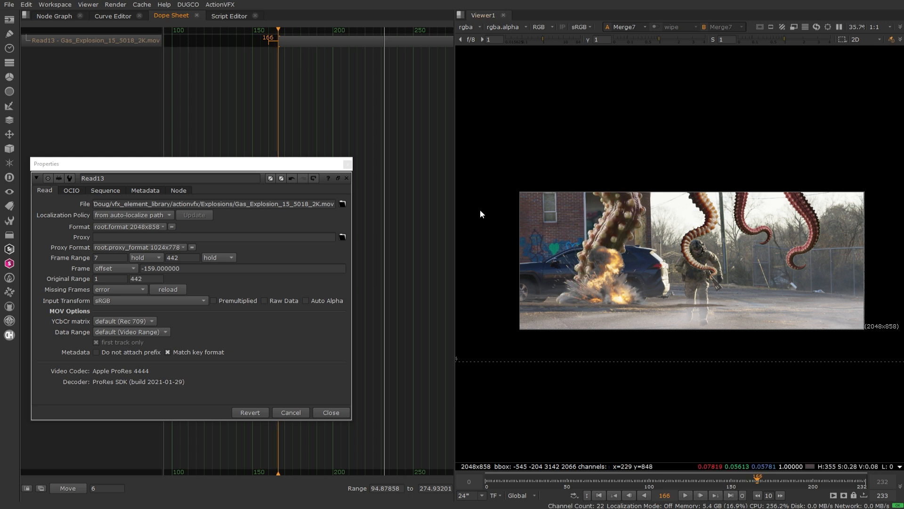
Set the explosion Read node to show black before its frame range and check the frames around 166.
click(150, 258)
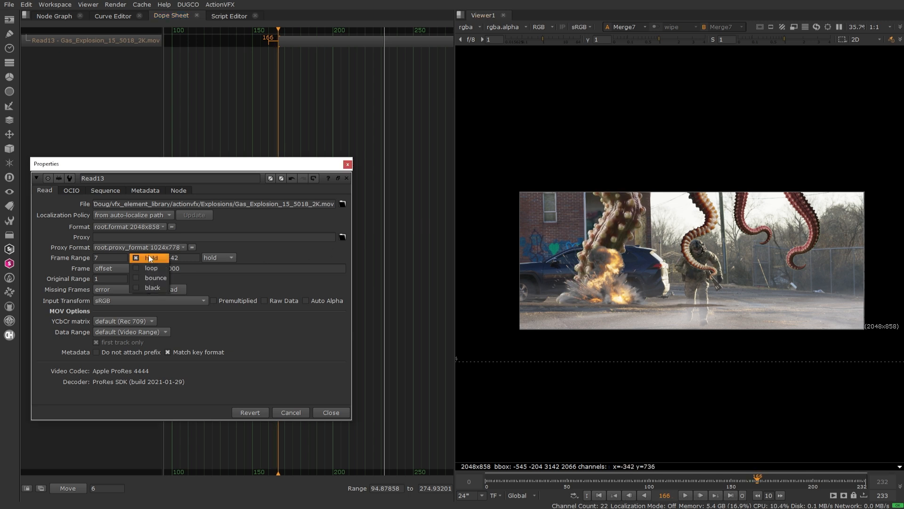
click(149, 288)
key(Left)
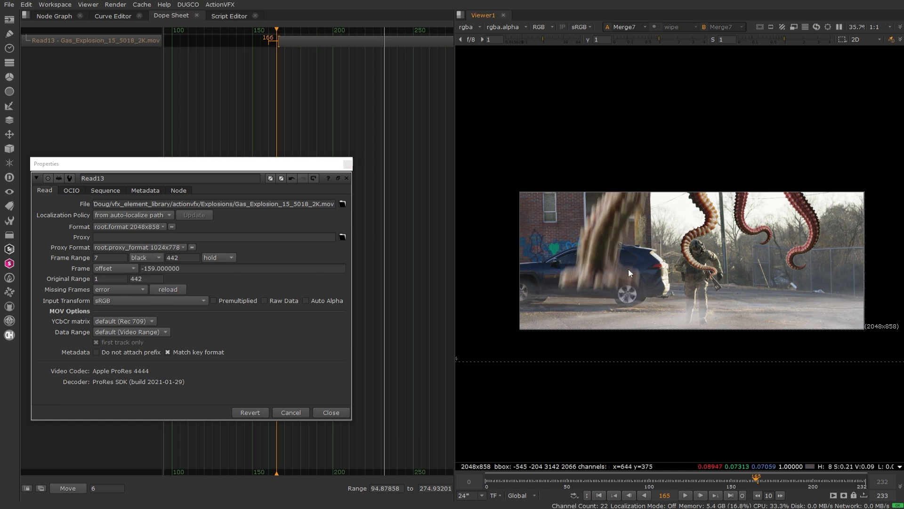
key(Right)
key(Right)
key(Right)
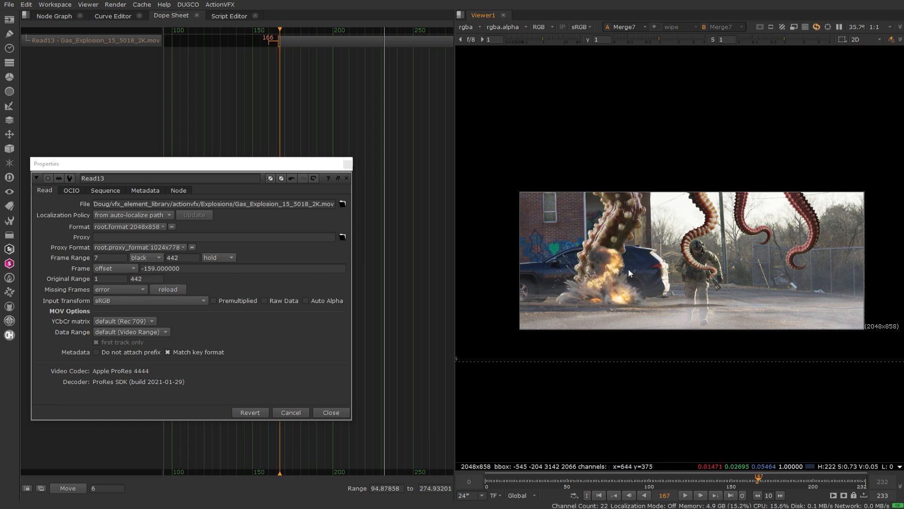
Step forward from frame 167 to 190 to examine how the explosion grows over the car and tentacle.
key(Right)
key(Right)
key(Right)
key(Right)
key(Right)
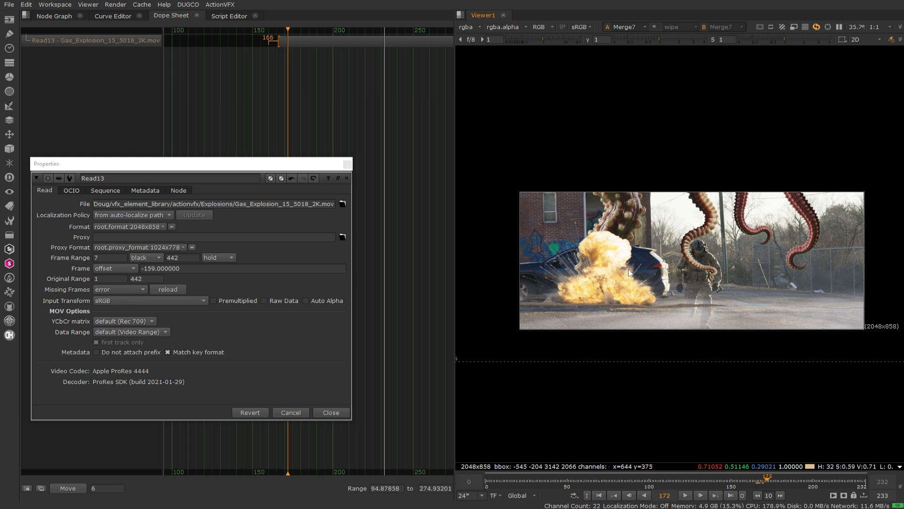
key(Right)
key(Right)
key(Right)
key(Right)
key(Right)
key(Right)
key(Right)
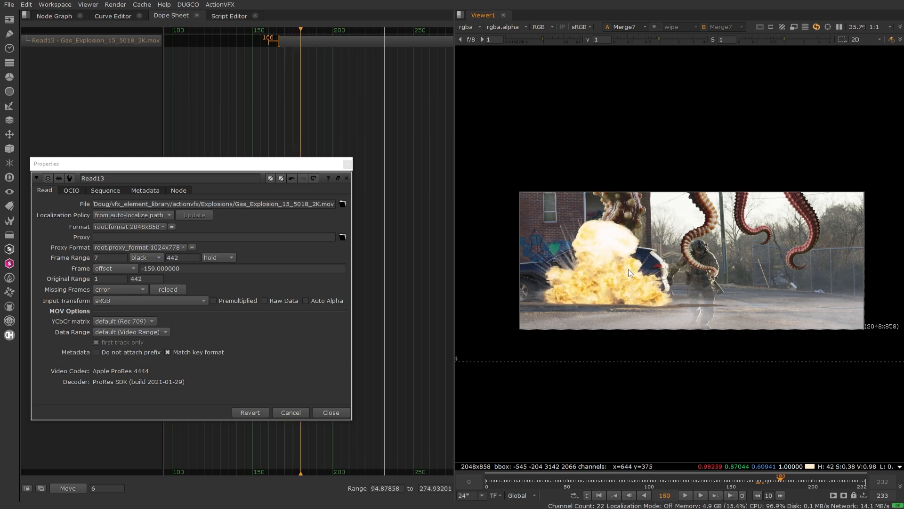
key(Right)
key(Right)
key(Right)
key(Right)
key(Right)
key(Right)
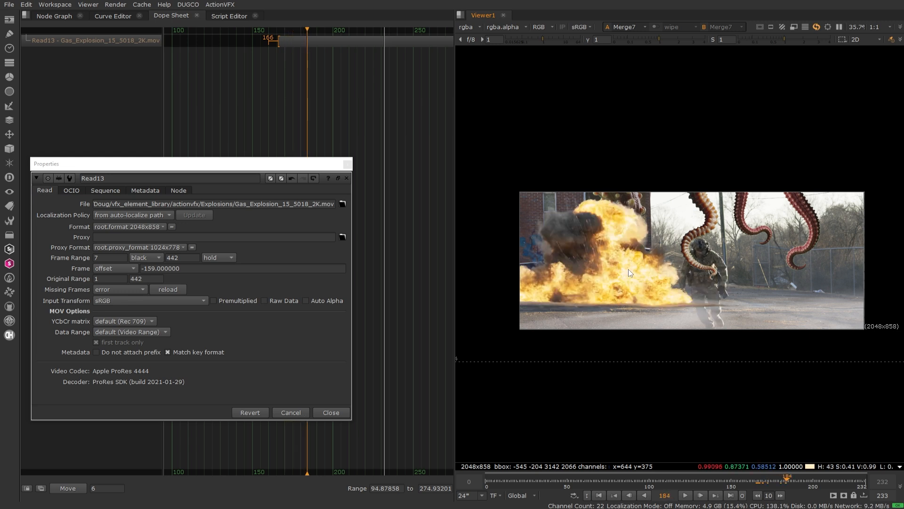
key(Right)
key(Right)
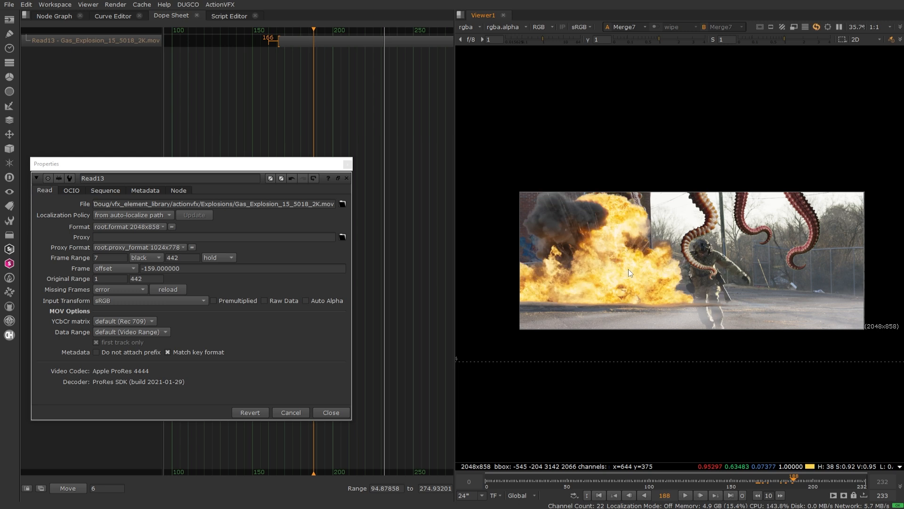
key(Right)
key(Right)
key(Right)
key(Right)
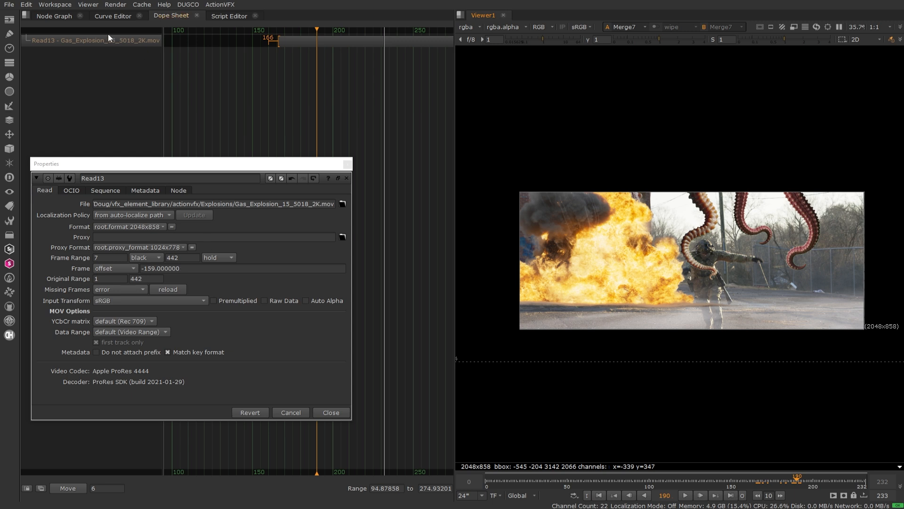
Close the Read properties and move the explosion Transform's pivot to the blast's base on the ground, at center x 996, y 132.
click(55, 16)
click(332, 412)
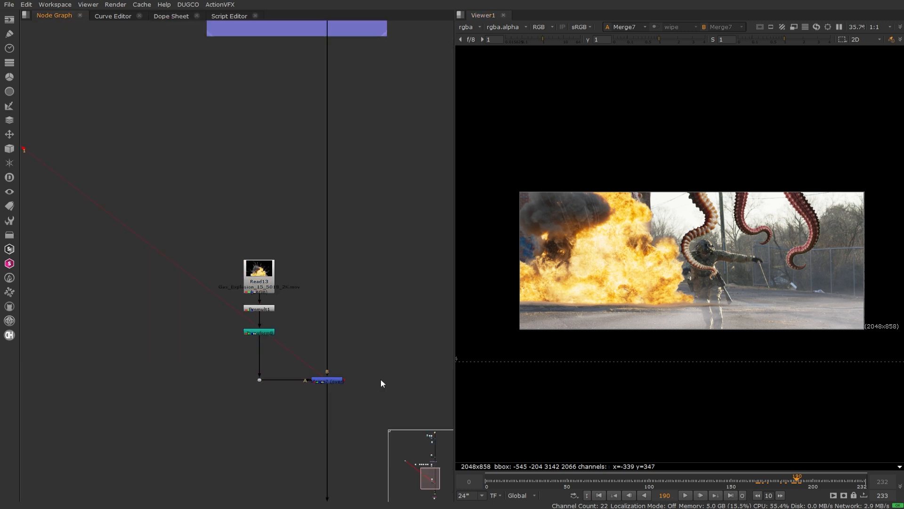
double_click(259, 333)
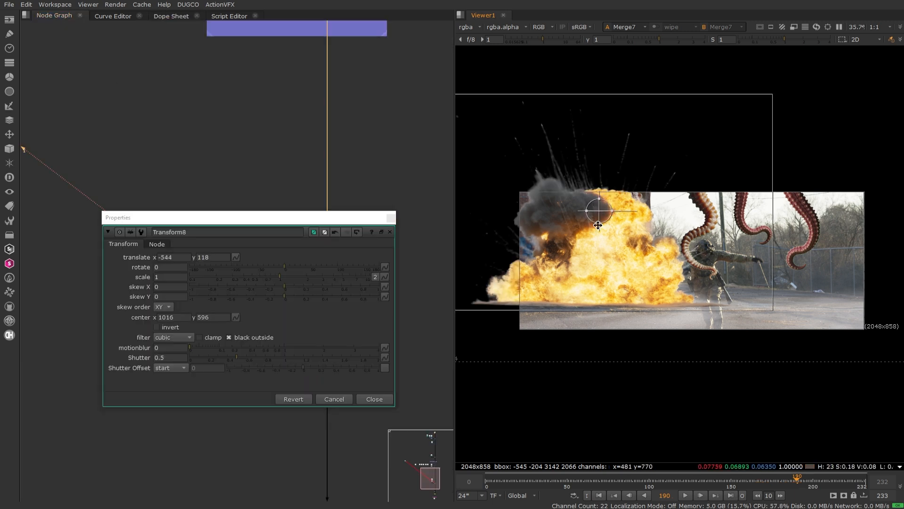
ctrl+drag(596, 302, 596, 292)
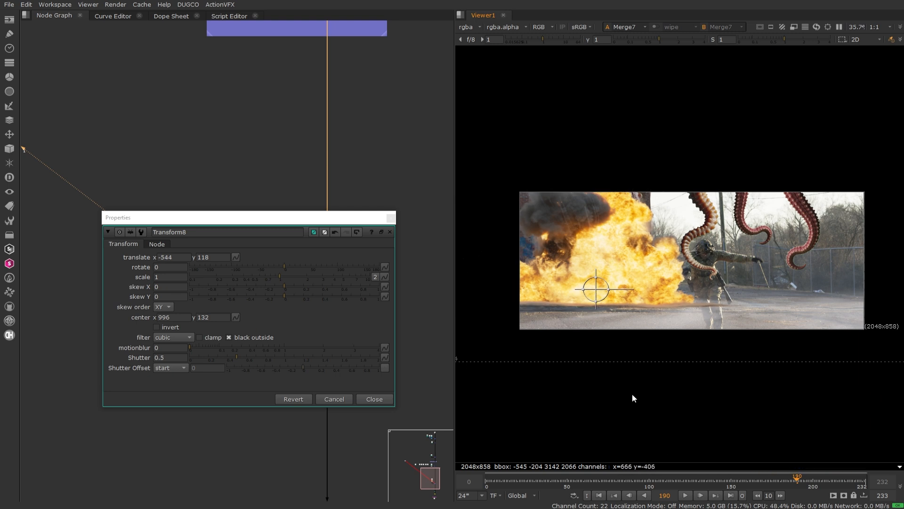
Step back from frame 190 to 168 to find where the explosion's scale animation should start.
key(Left)
key(Left)
key(Left)
key(Left)
key(Left)
key(Left)
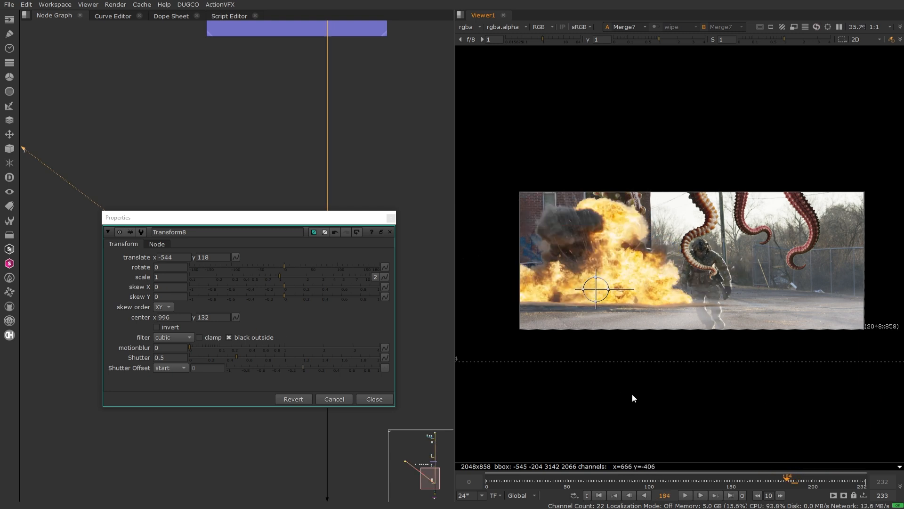
key(Left)
key(Left)
key(Left)
key(Left)
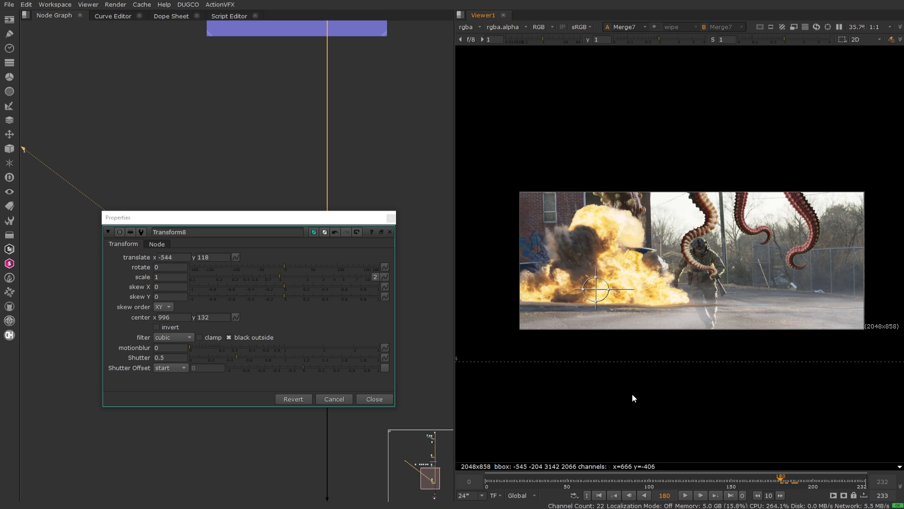
key(Left)
key(Left)
key(Left)
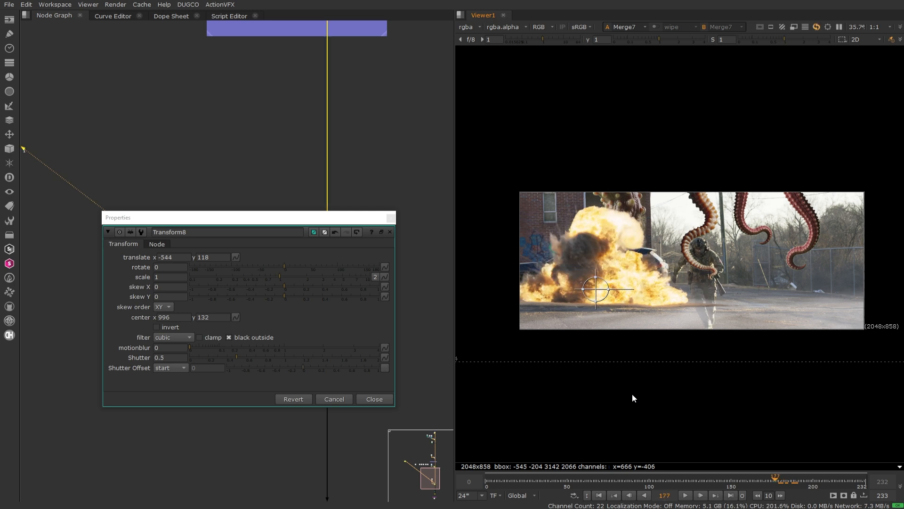
key(Right)
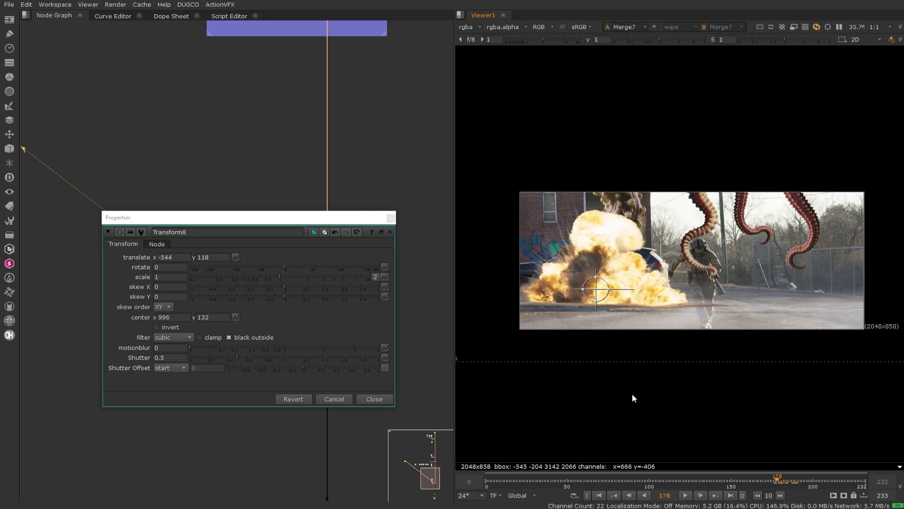
key(Left)
key(Left)
key(Left)
key(Left)
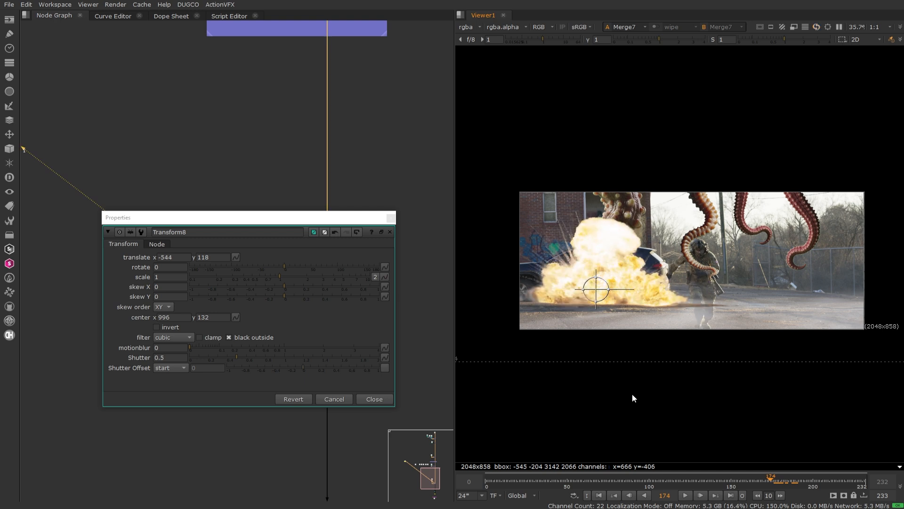
key(Left)
key(Left)
key(Left)
key(Left)
key(Left)
key(Left)
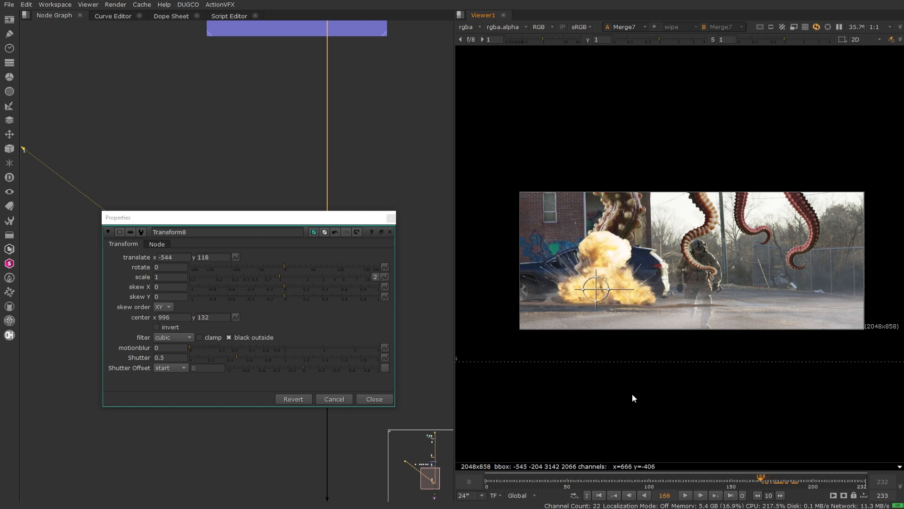
Set a keyframe on the explosion Transform's scale at frame 169 with a value of 1.
key(Right)
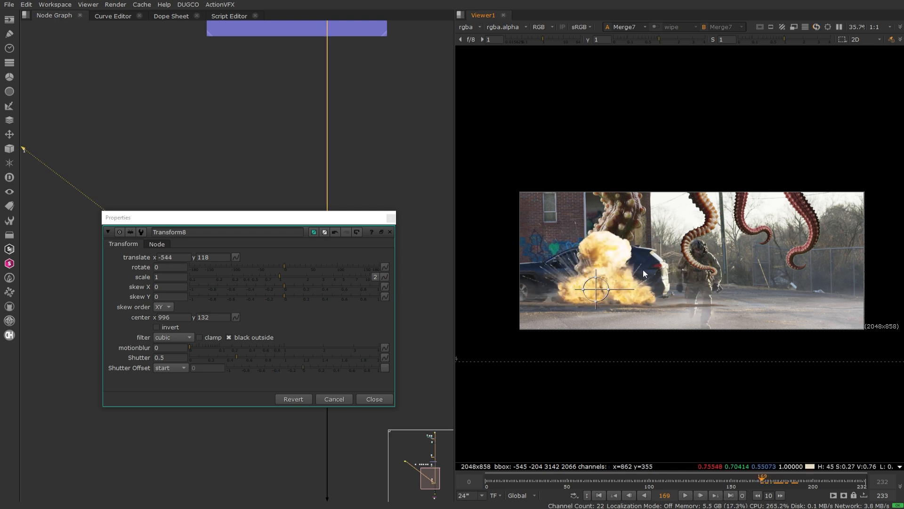
right_click(164, 277)
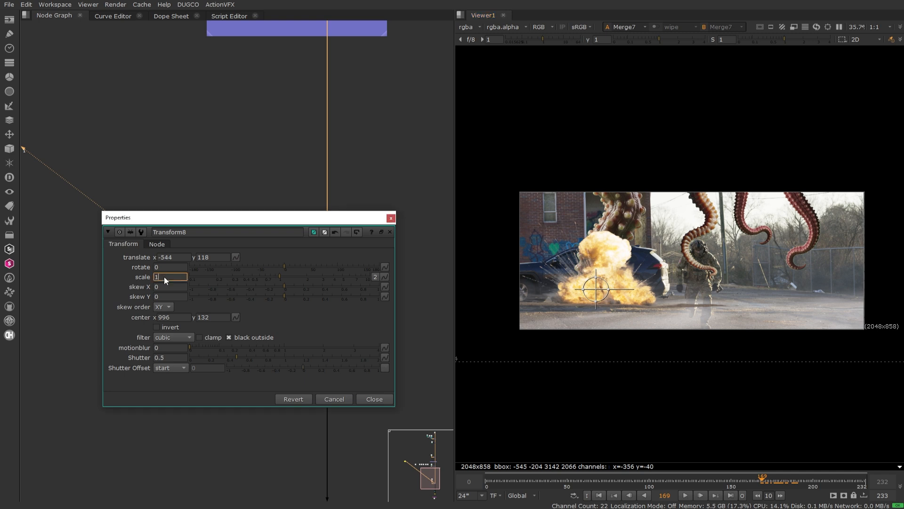
click(175, 282)
Keyframe the explosion Transform's scale to 4 at frame 190.
key(Right)
key(Right)
key(Right)
key(Right)
key(Right)
key(Right)
key(Right)
key(Right)
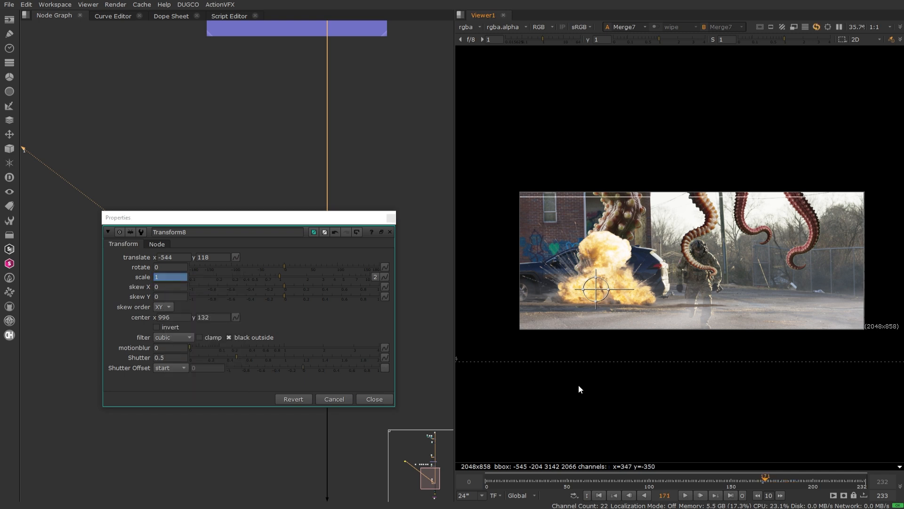
key(Right)
key(Right)
key(Right)
key(Right)
key(Right)
key(Right)
key(Right)
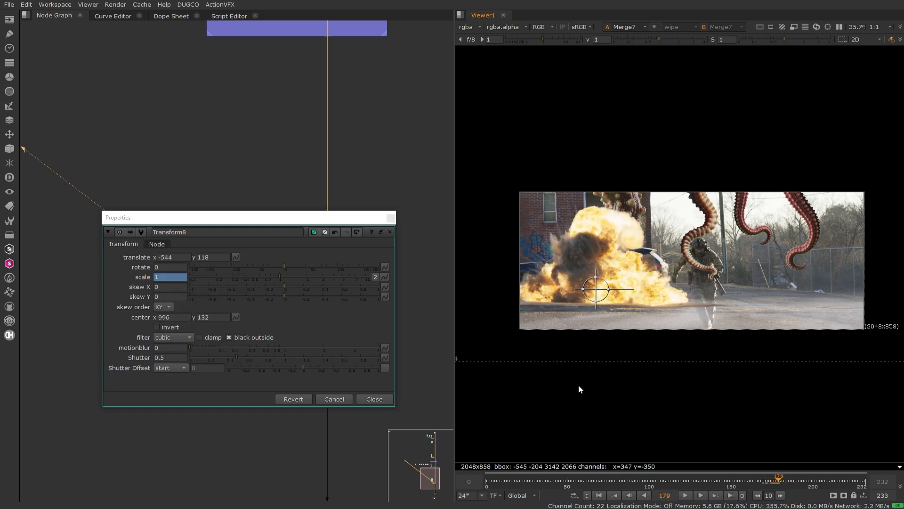
key(Right)
key(Right)
key(Right)
key(Right)
key(Right)
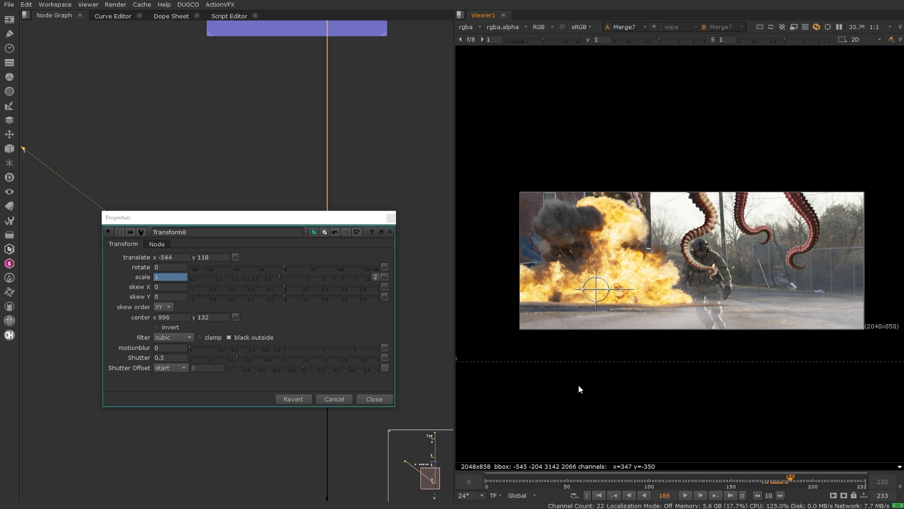
key(Right)
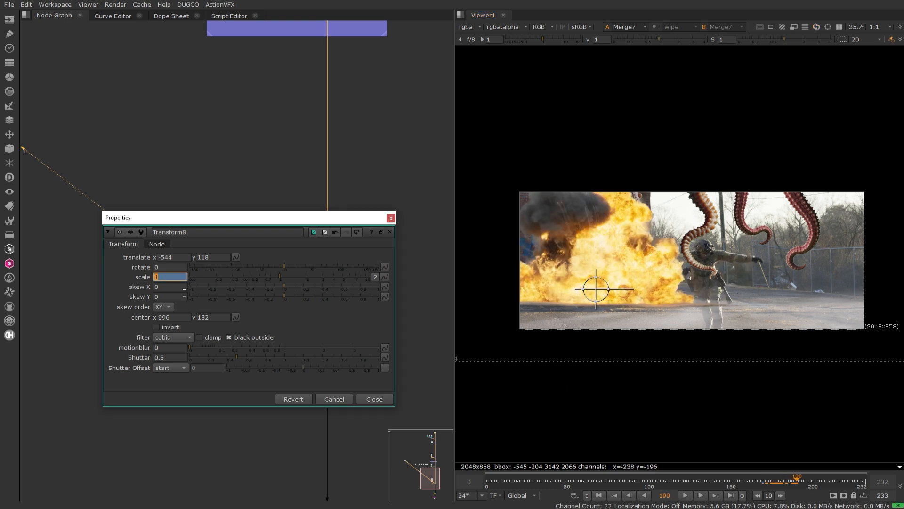
key(Up)
key(Up)
key(Up)
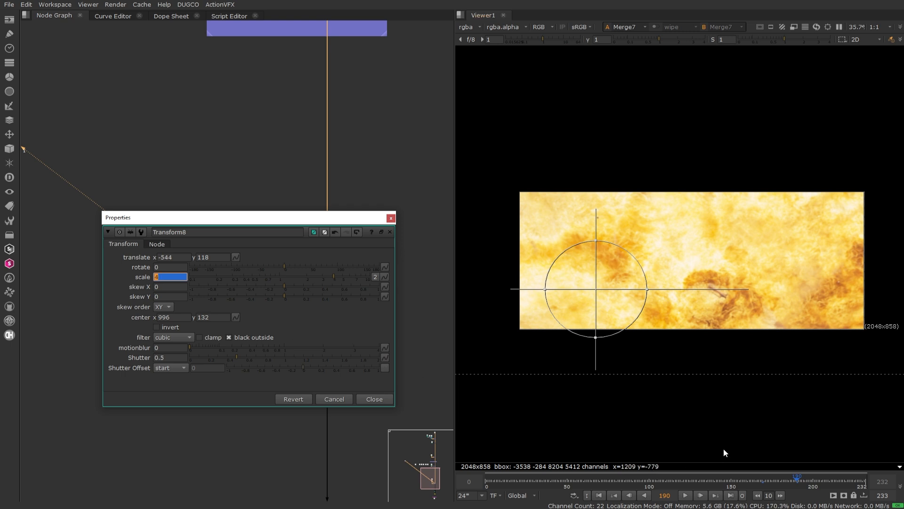
Play the animated explosion from frame 169 to review its growth, and return to frame 169.
key(Left)
key(Left)
key(Left)
key(Left)
key(Left)
key(Left)
key(Left)
key(Left)
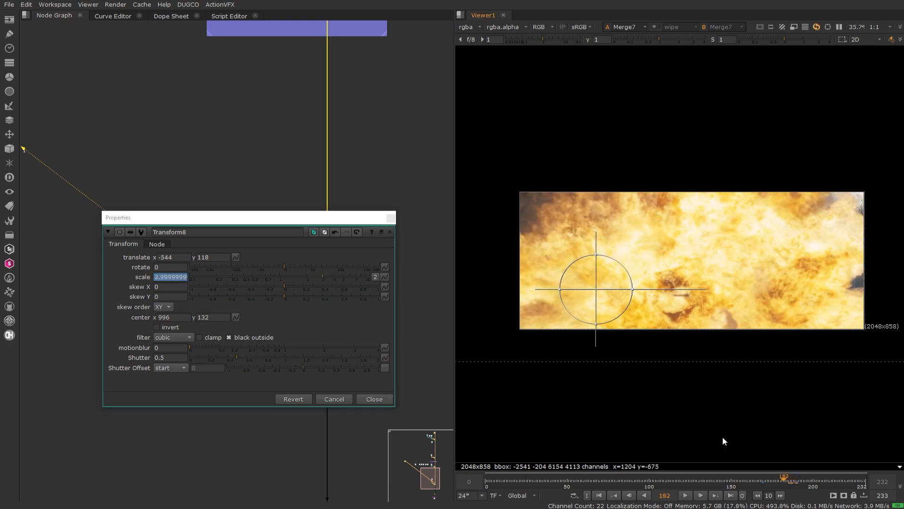
drag(780, 478, 762, 481)
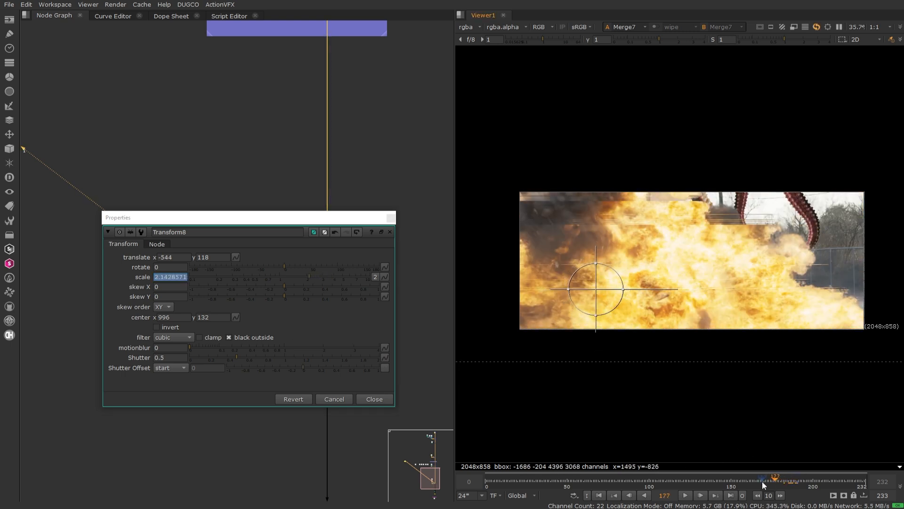
click(685, 495)
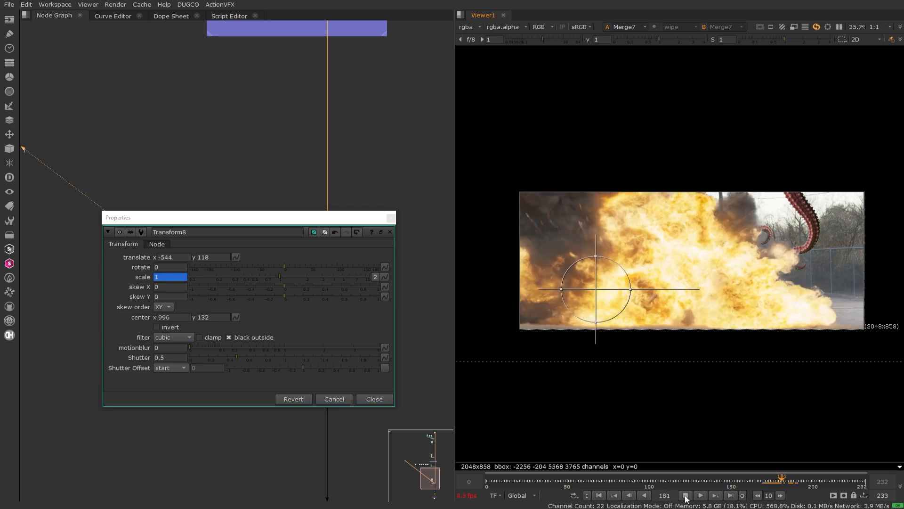
click(761, 481)
click(762, 481)
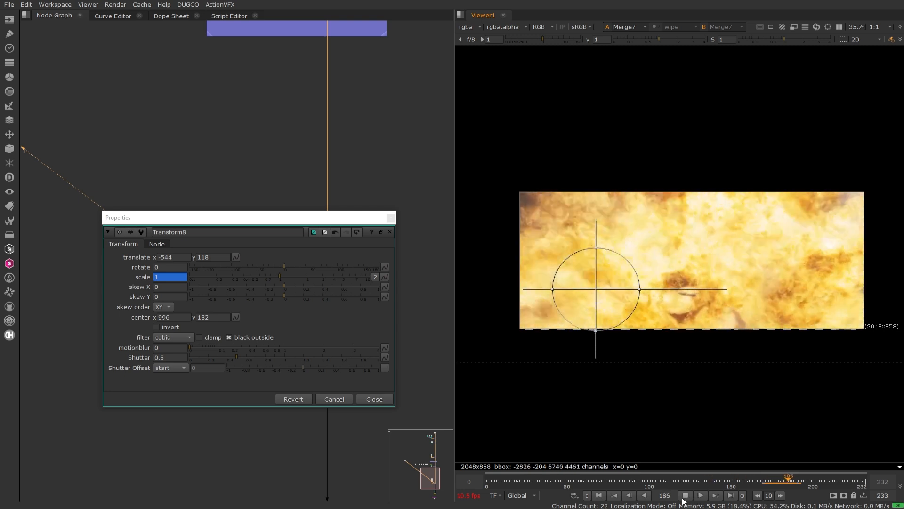
click(685, 497)
click(762, 480)
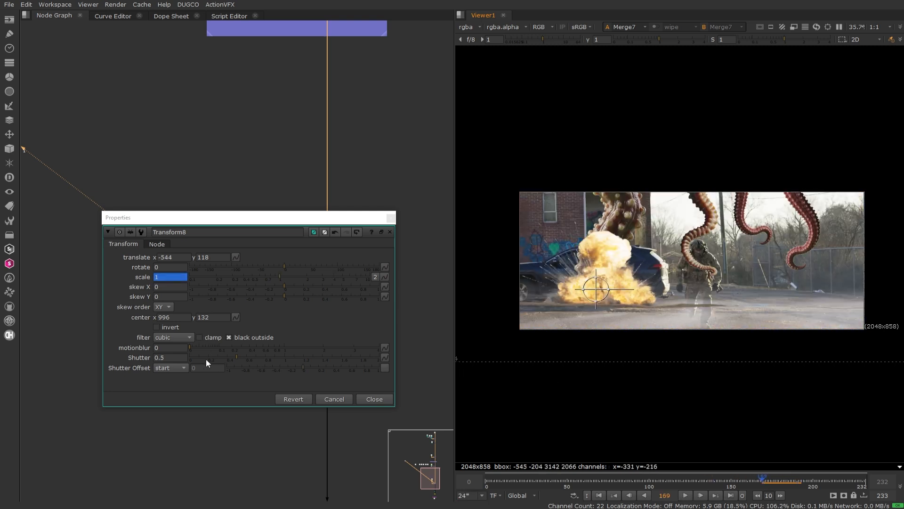
Set the motion blur of the explosion's Transform to 1.
double_click(164, 348)
text(1)
key(Return)
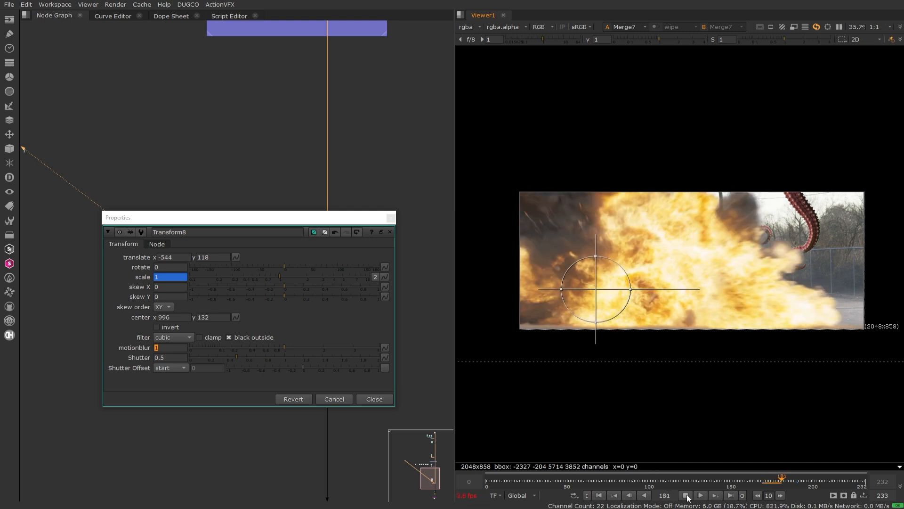
Play the motion-blurred explosion from frame 169 to review it, return to frame 169 and close the Transform's properties.
click(687, 495)
click(762, 481)
drag(761, 480, 762, 483)
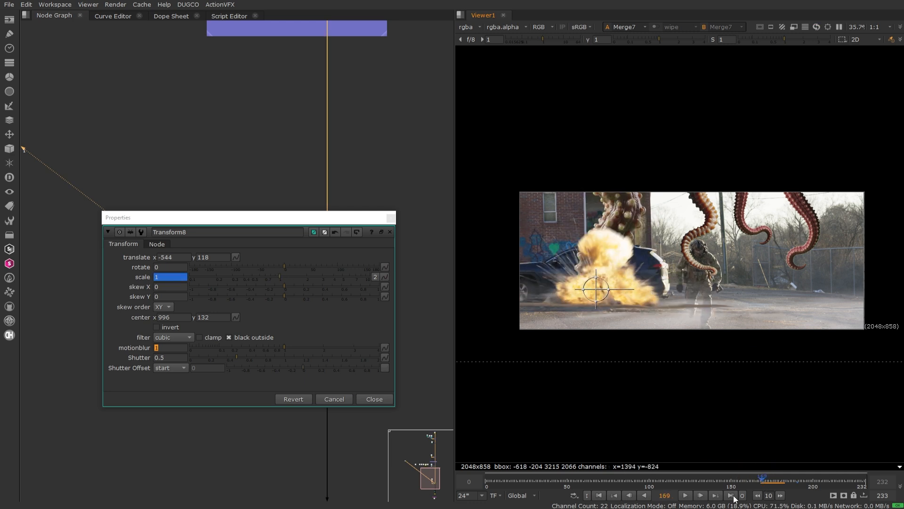
click(683, 494)
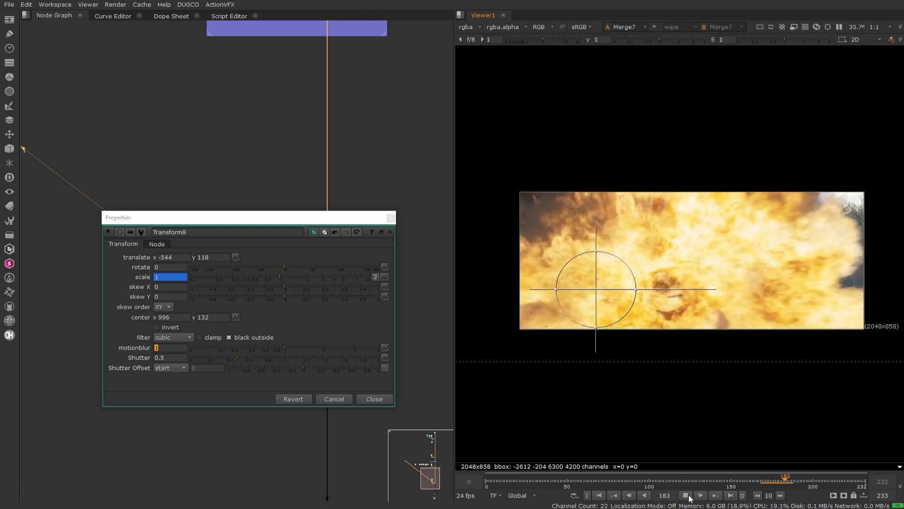
key(k)
click(762, 479)
click(375, 398)
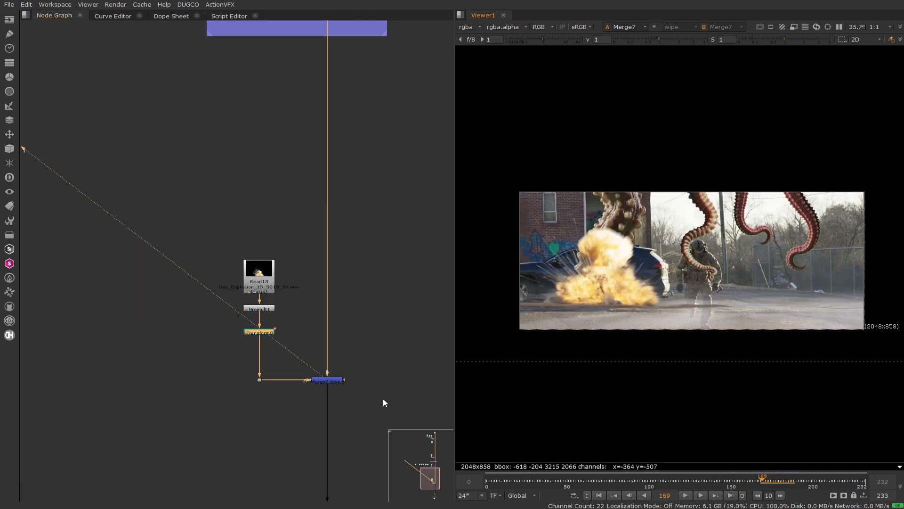
Insert a Retime node directly below the gas explosion Read and set its speed to 2.
scroll(253, 277, up, 1)
drag(253, 277, 260, 265)
key(Tab)
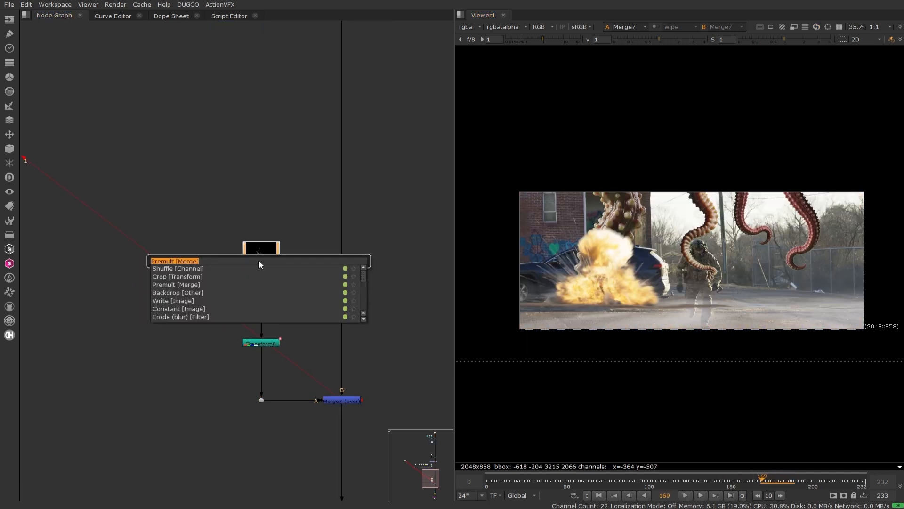
text(retime)
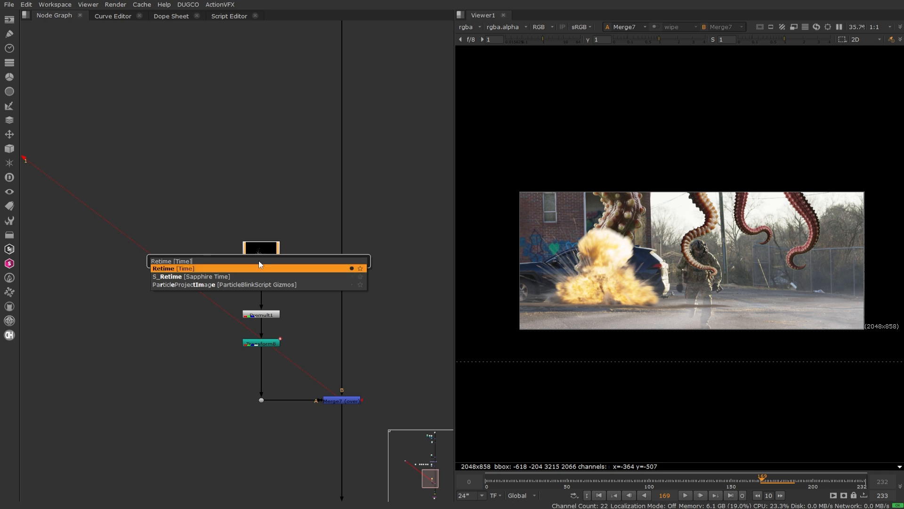
key(Escape)
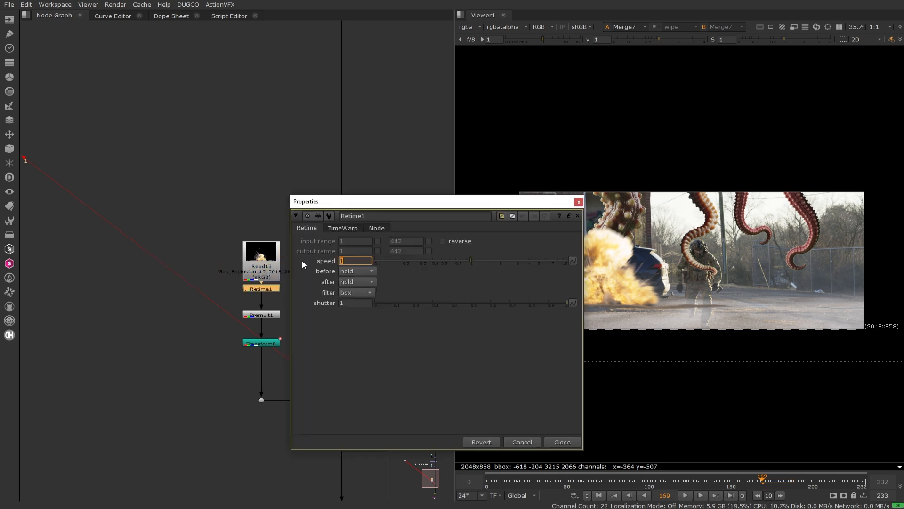
text(2)
key(Return)
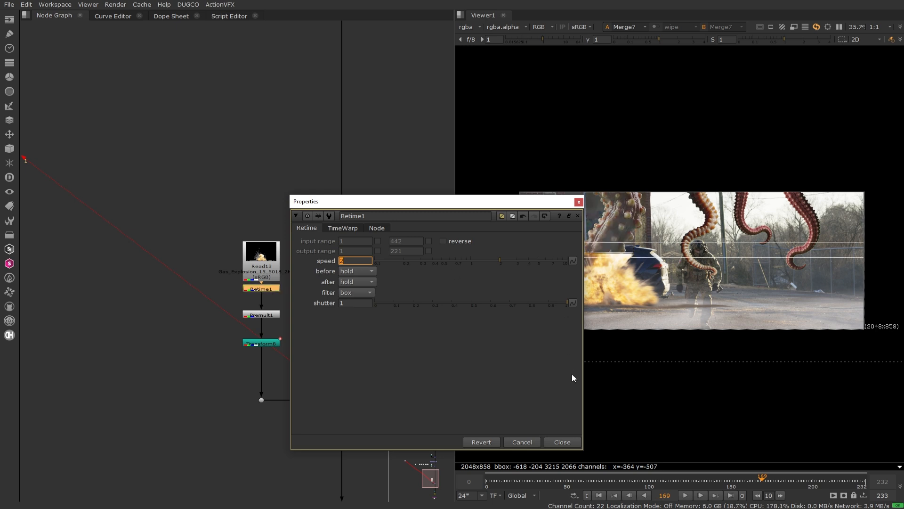
click(562, 442)
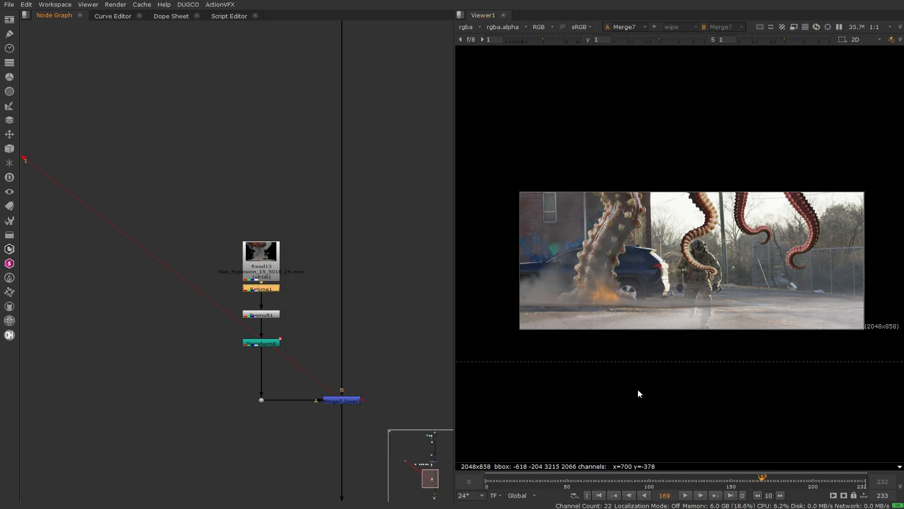
Step back to frame 166 and compare the explosion with the Retime node disabled and enabled.
key(Left)
key(Left)
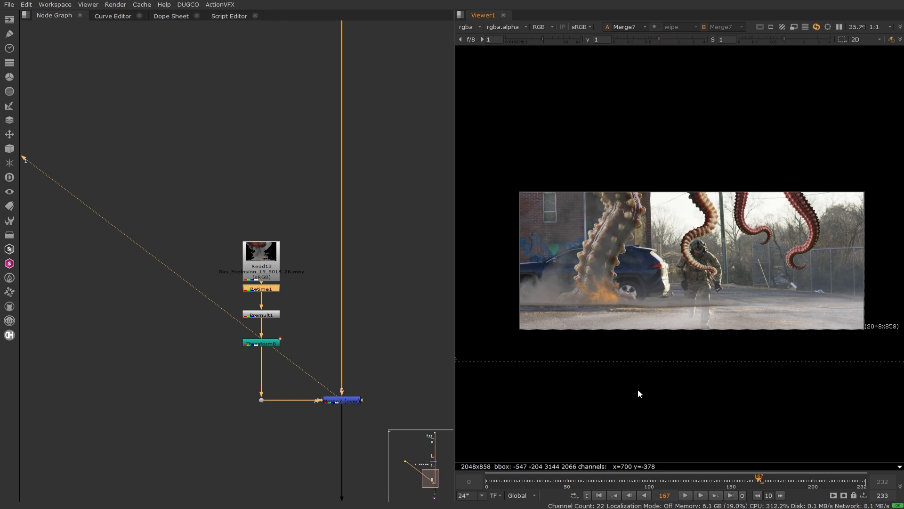
key(Left)
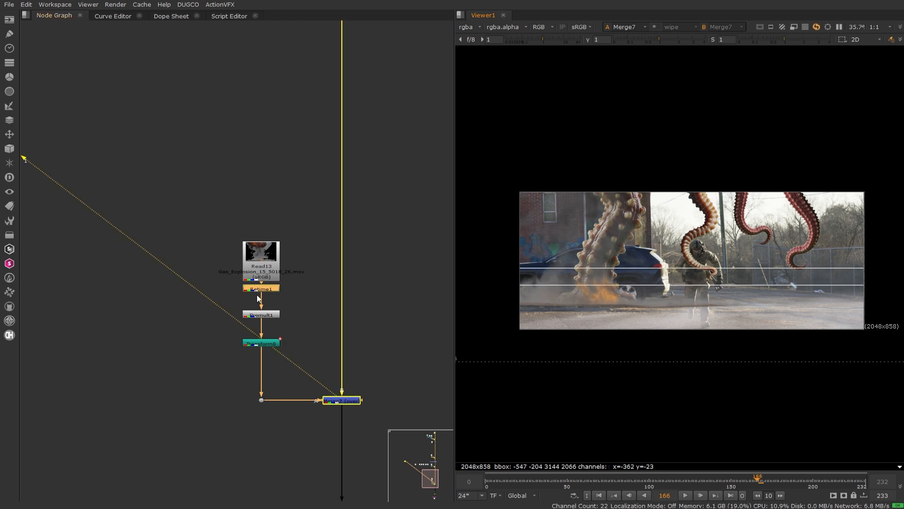
click(261, 288)
key(d)
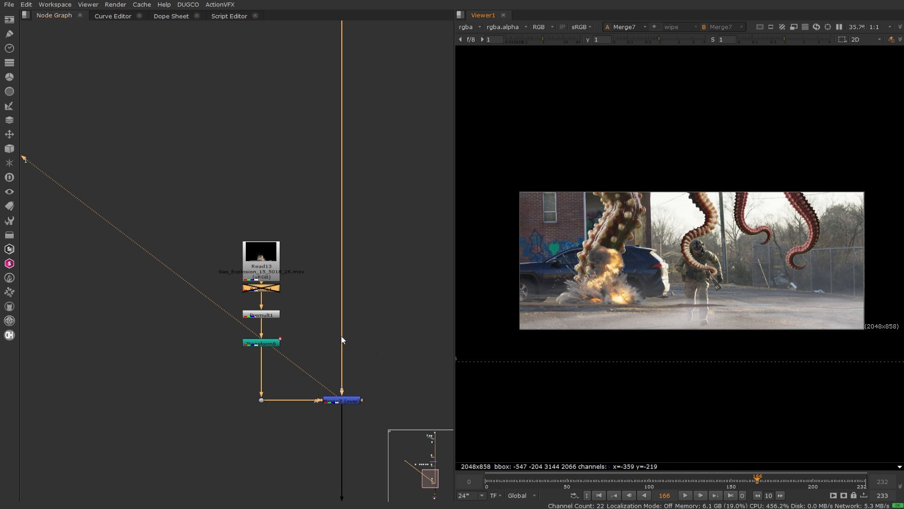
key(d)
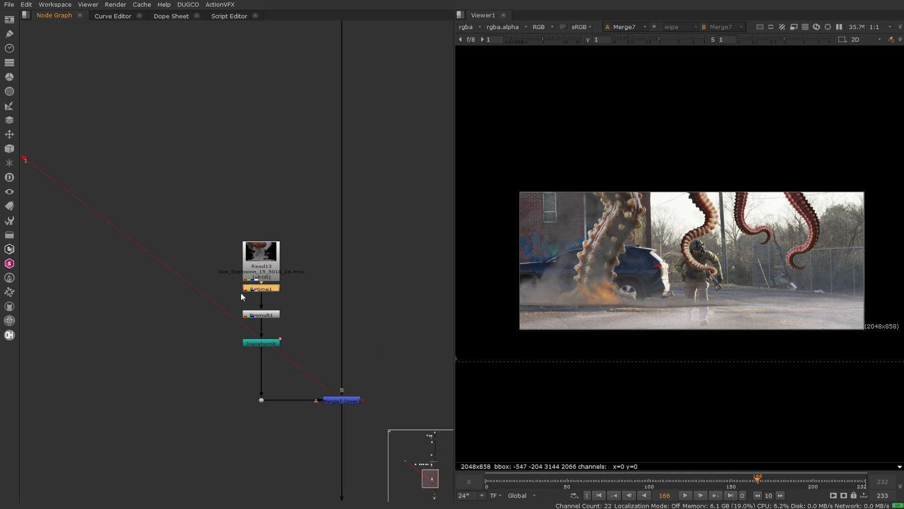
Shift the gas explosion clip about 82.5 frames later in the Dope Sheet, starting it around frame 166, and check frame 168.
double_click(260, 264)
click(181, 18)
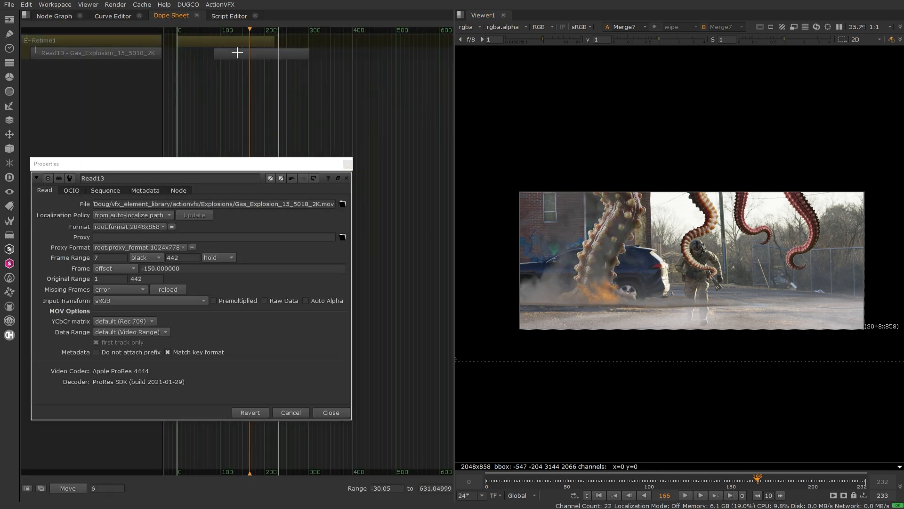
drag(236, 54, 272, 57)
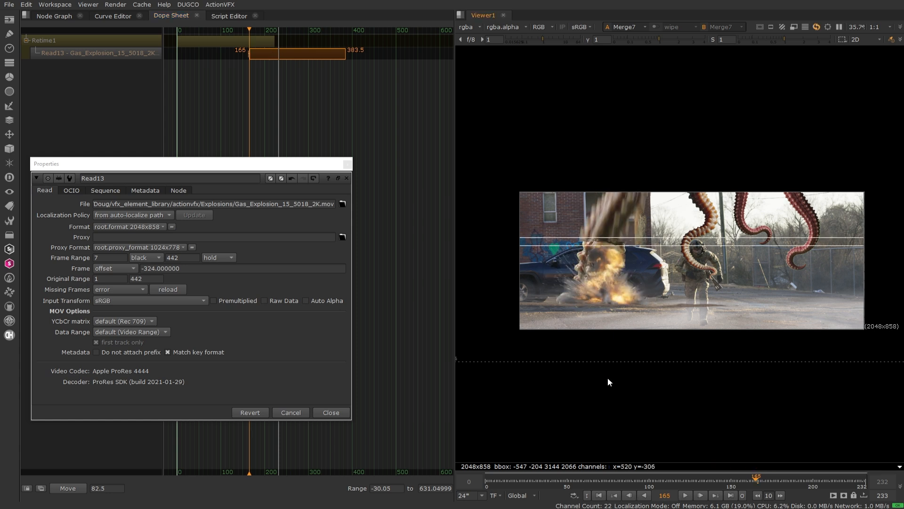
key(Right)
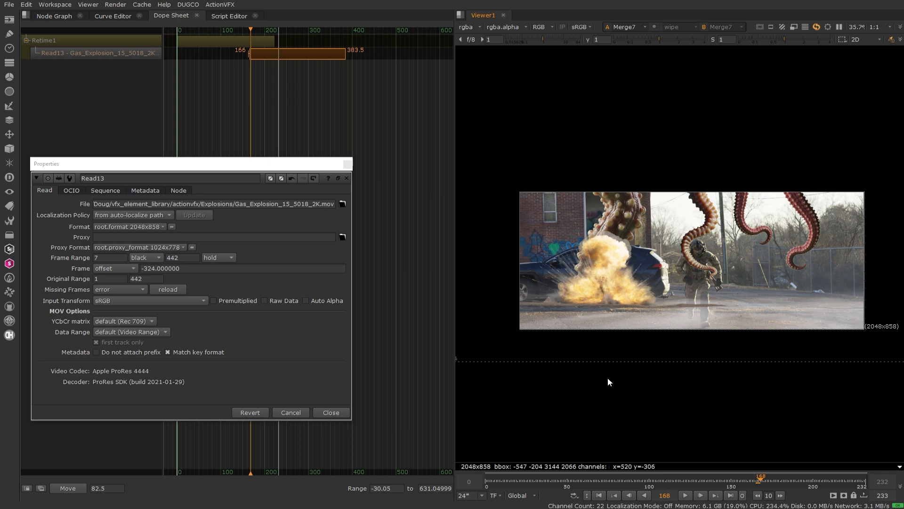
scroll(594, 242, up, 3)
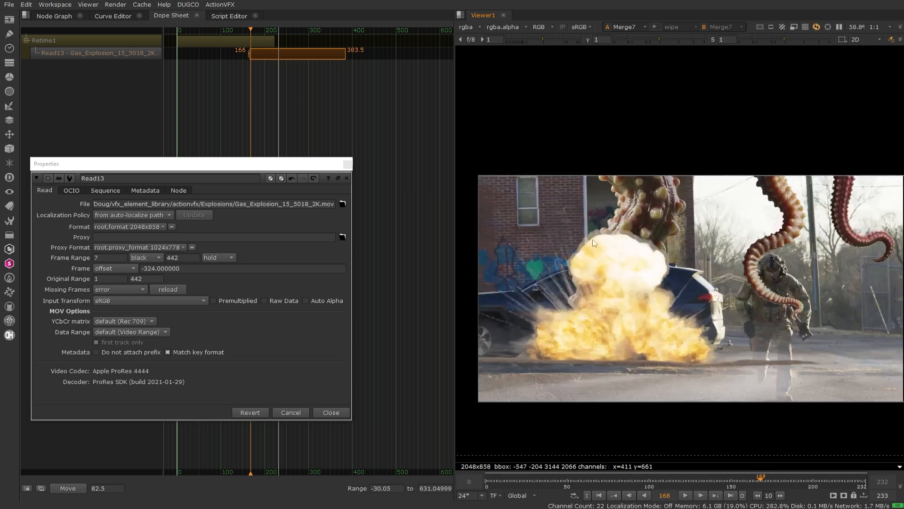
scroll(594, 243, up, 1)
click(55, 16)
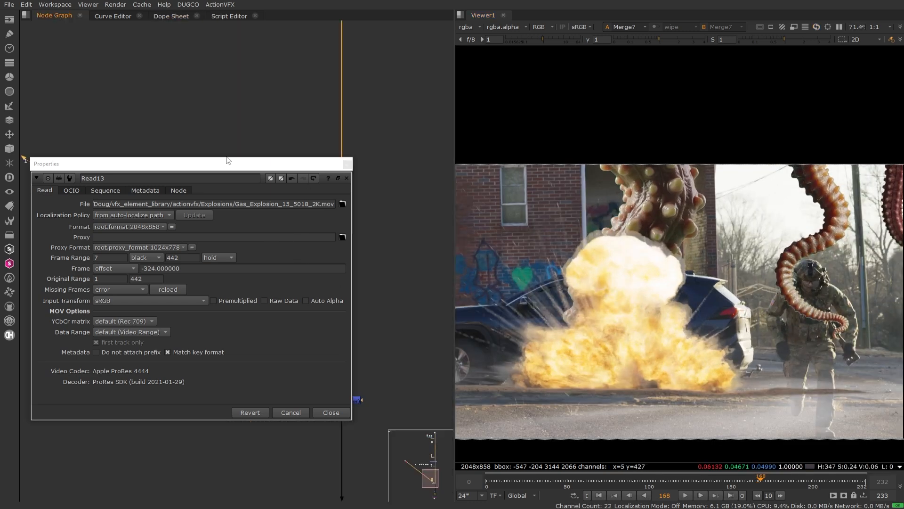
click(331, 412)
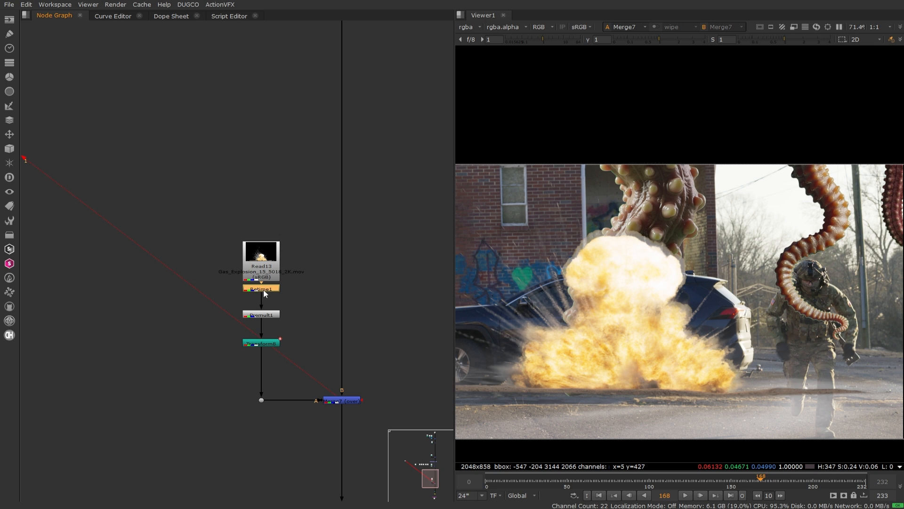
Set the filter of the explosion's Retime node to nearest.
double_click(264, 289)
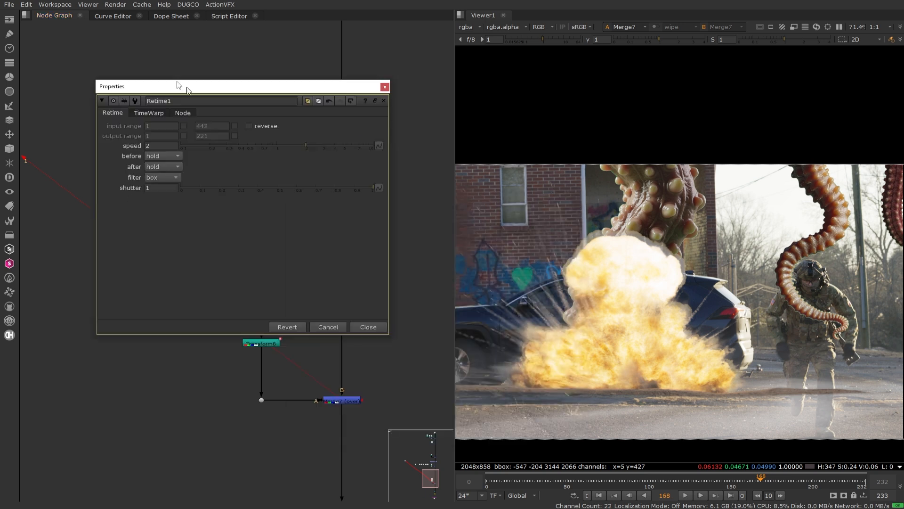
drag(187, 90, 165, 75)
click(146, 165)
click(146, 155)
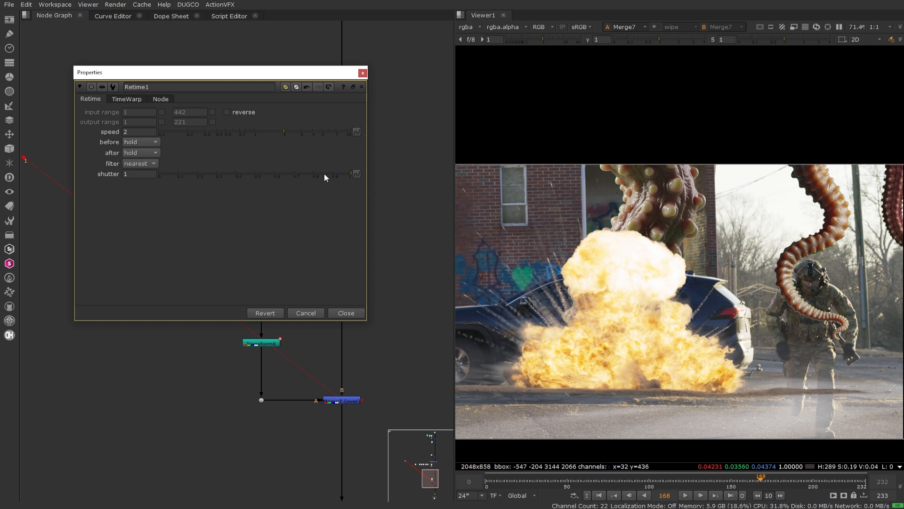
Try shutter values of 0.7 and 0.8 on the explosion's Retime node, and set the shutter back to 1.
text(.7)
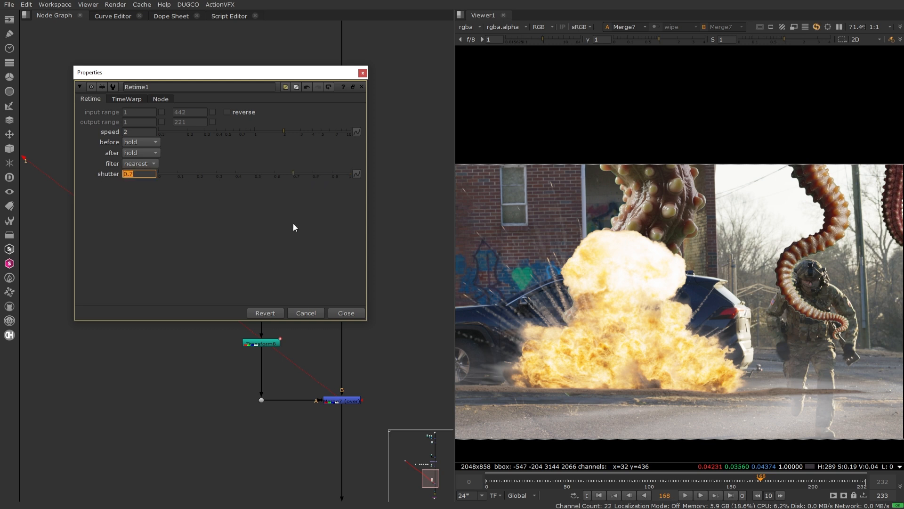
key(Return)
drag(139, 174, 130, 173)
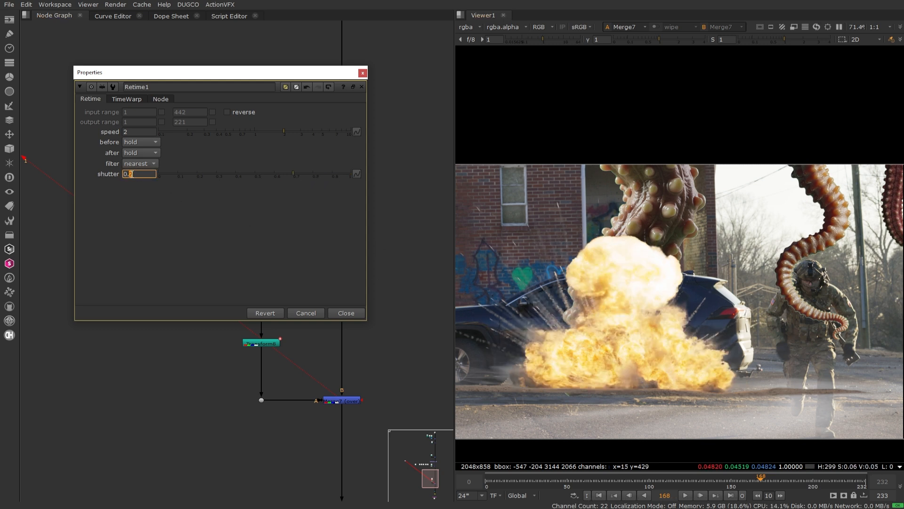
text(8)
key(Return)
text(1)
key(Return)
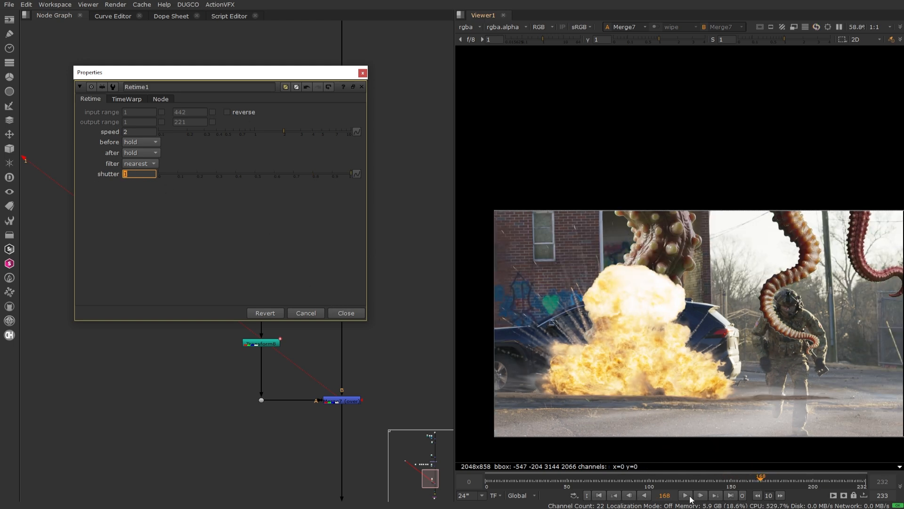
Play the retimed explosion from frame 168 to review its speed, close the Retime properties and stop playback.
click(686, 495)
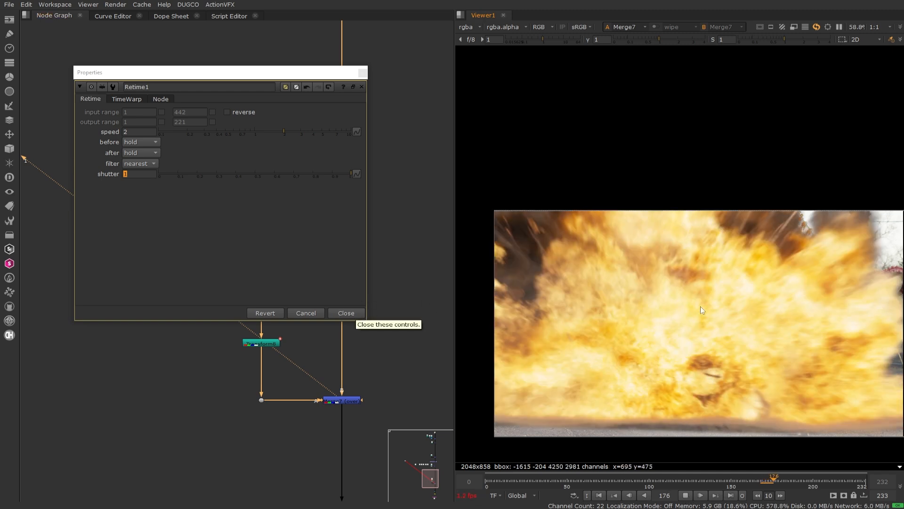
middle_drag(772, 306, 688, 240)
scroll(699, 240, down, 1)
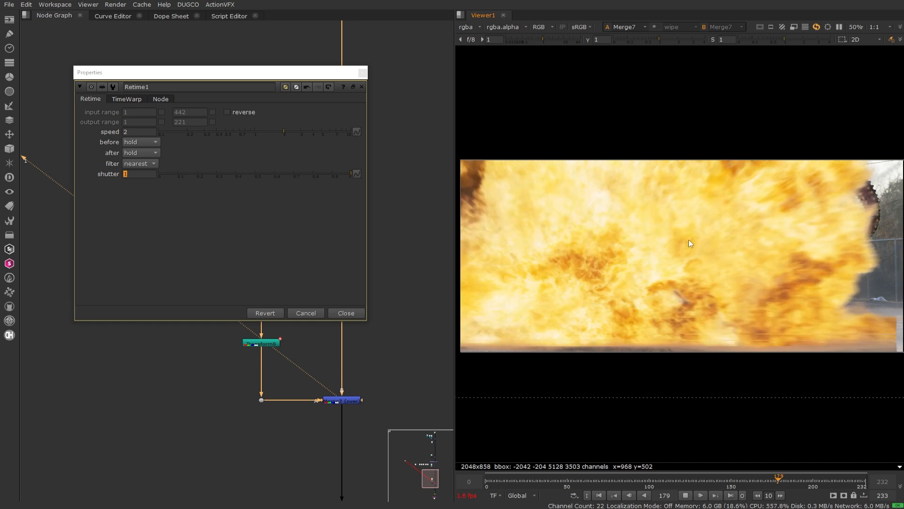
scroll(688, 239, down, 1)
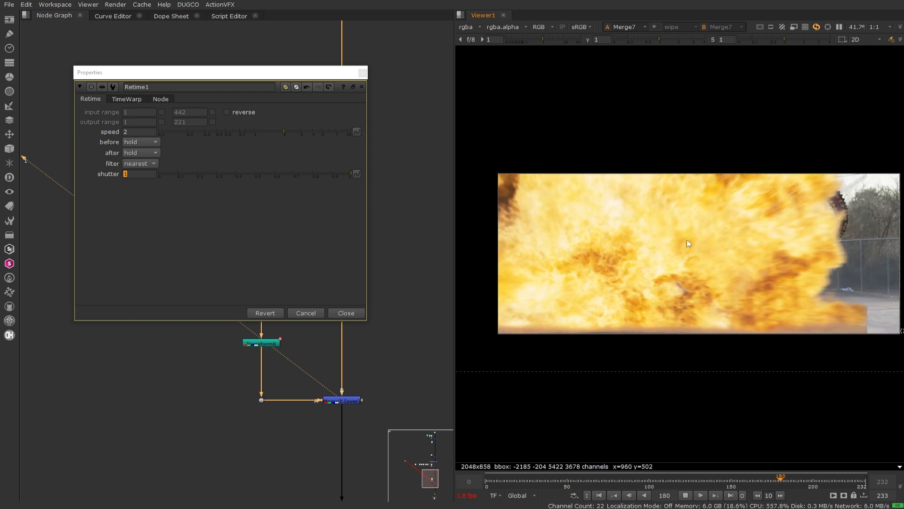
click(349, 313)
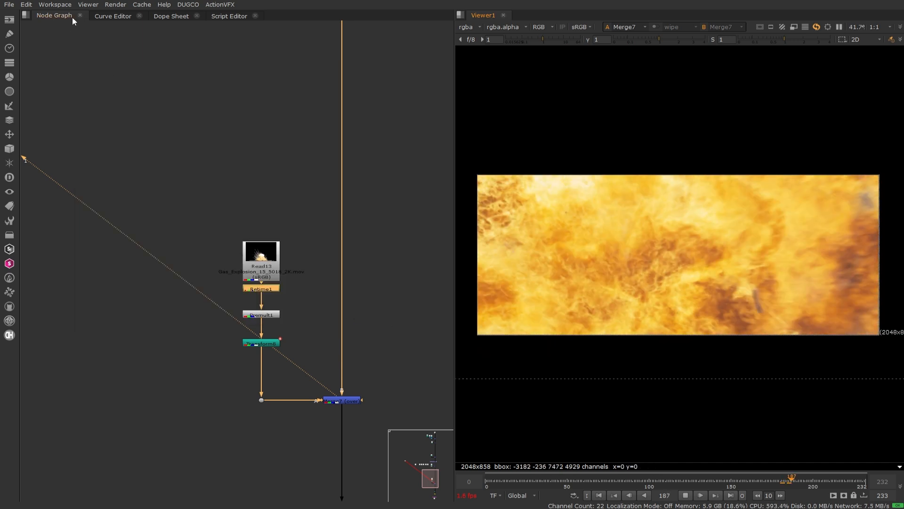
click(341, 400)
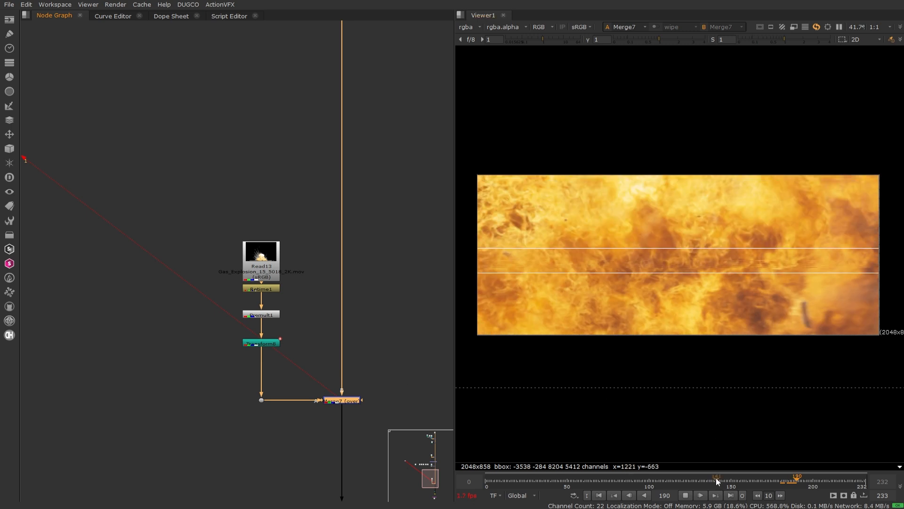
key(k)
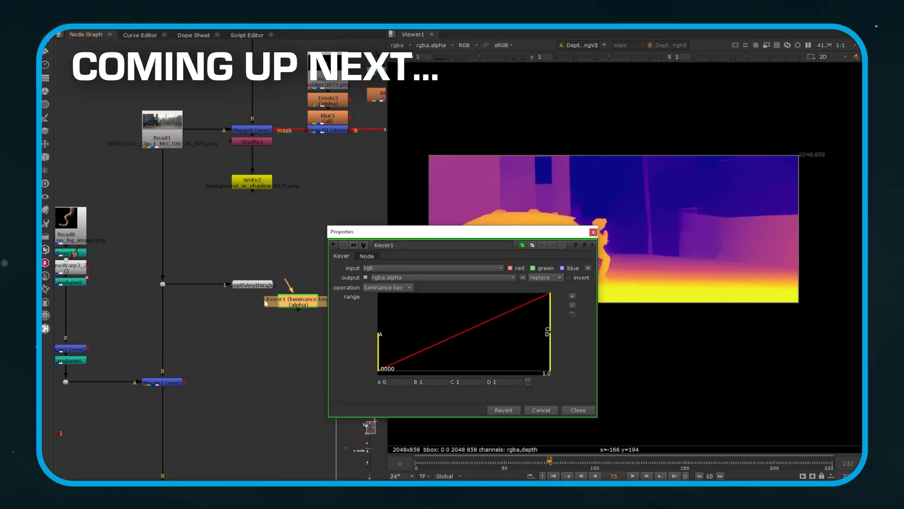
mouse_move(265, 303)
mouse_down()
mouse_move(230, 307)
mouse_move(251, 303)
mouse_up()
key(a)
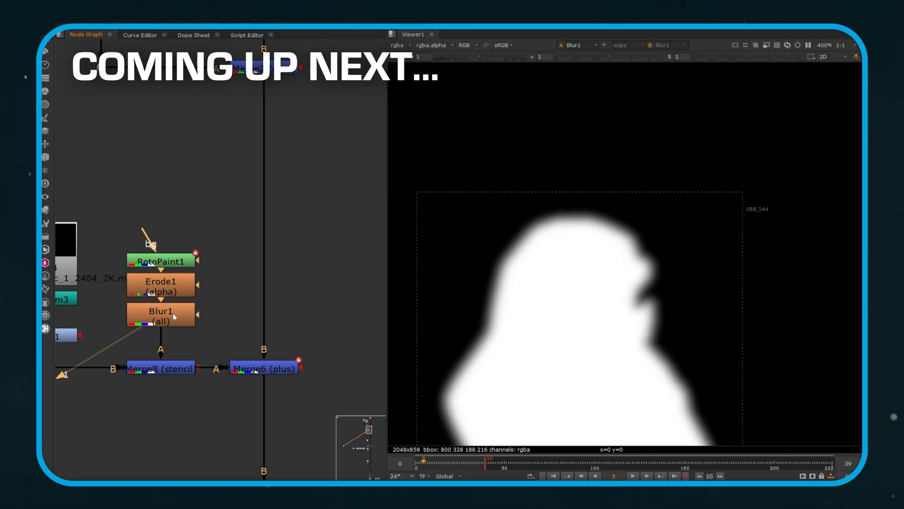
click(262, 369)
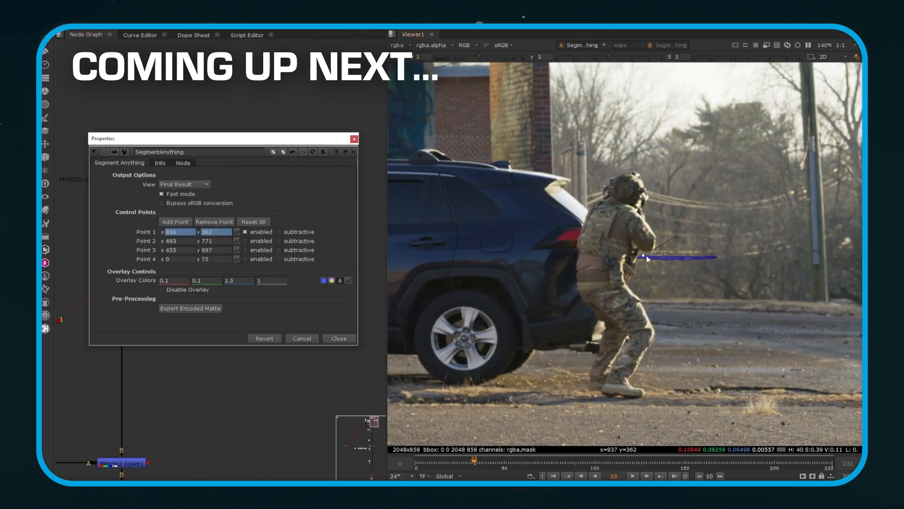
drag(646, 255, 645, 232)
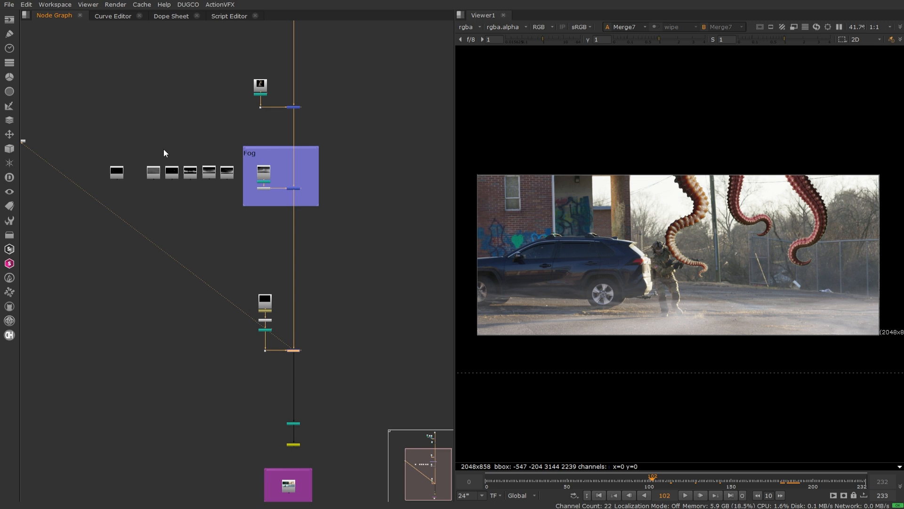
scroll(250, 193, down, 5)
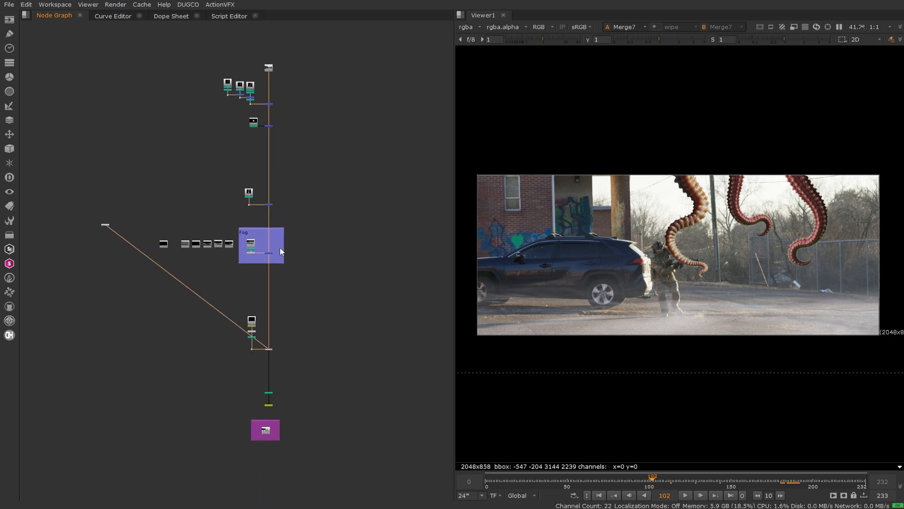
scroll(282, 249, up, 1)
scroll(282, 247, up, 1)
scroll(282, 247, down, 1)
middle_drag(302, 248, 307, 259)
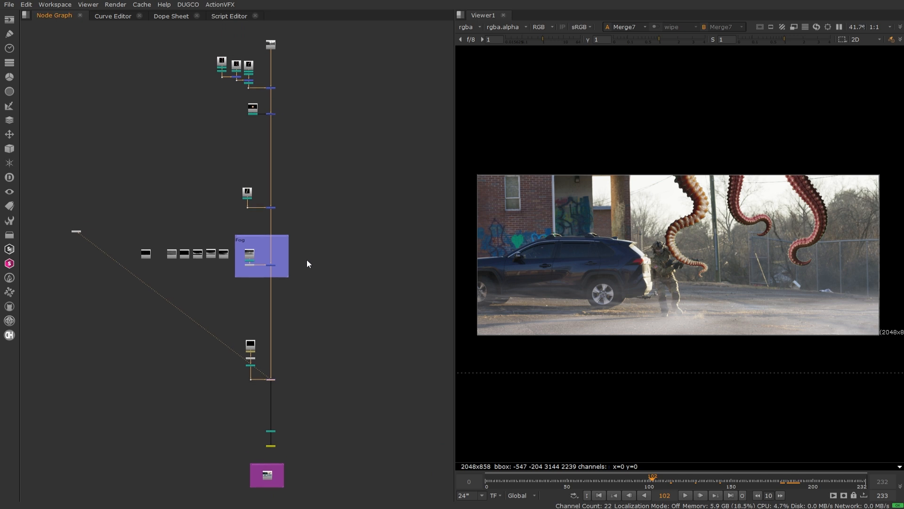
click(307, 259)
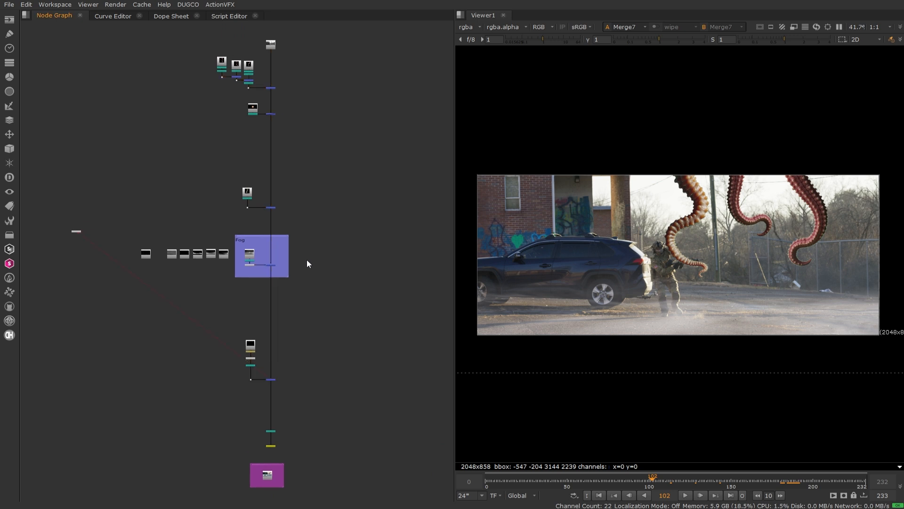